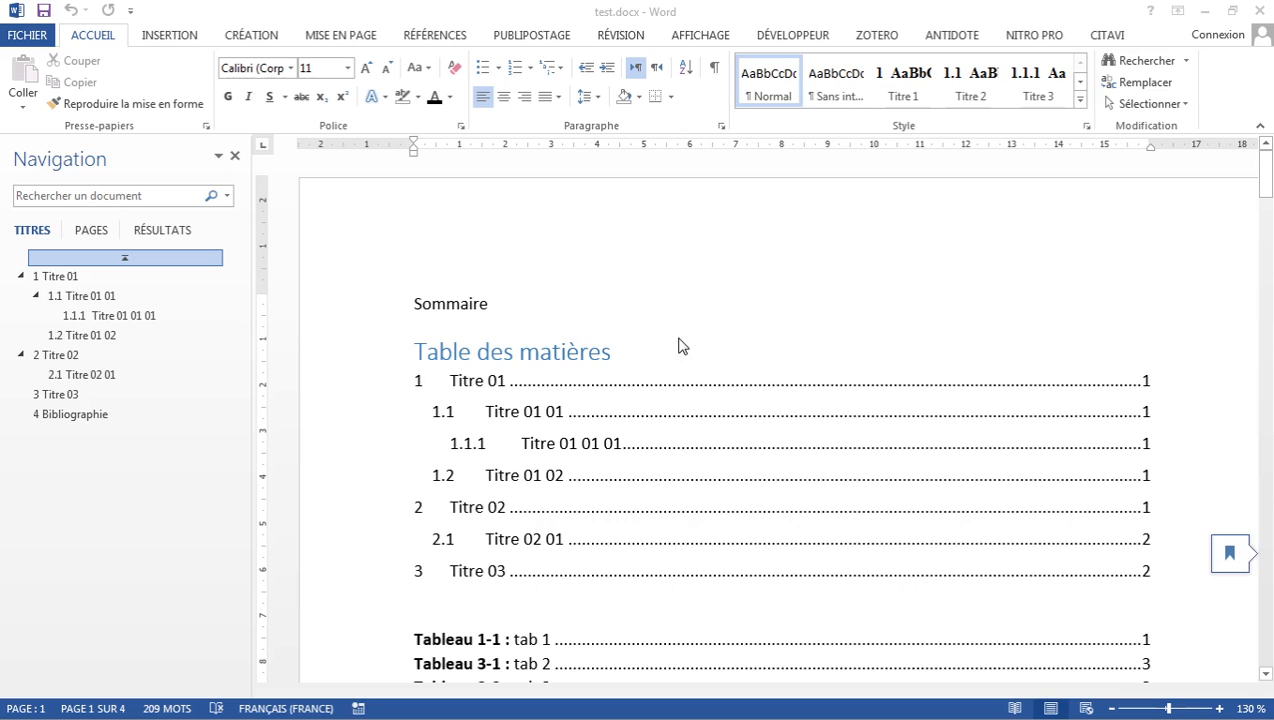
# Step: Review the document from the table of contents and the lists of tables and figures through to the Bibliographie section
pyautogui.scroll(-3, 674, 378)
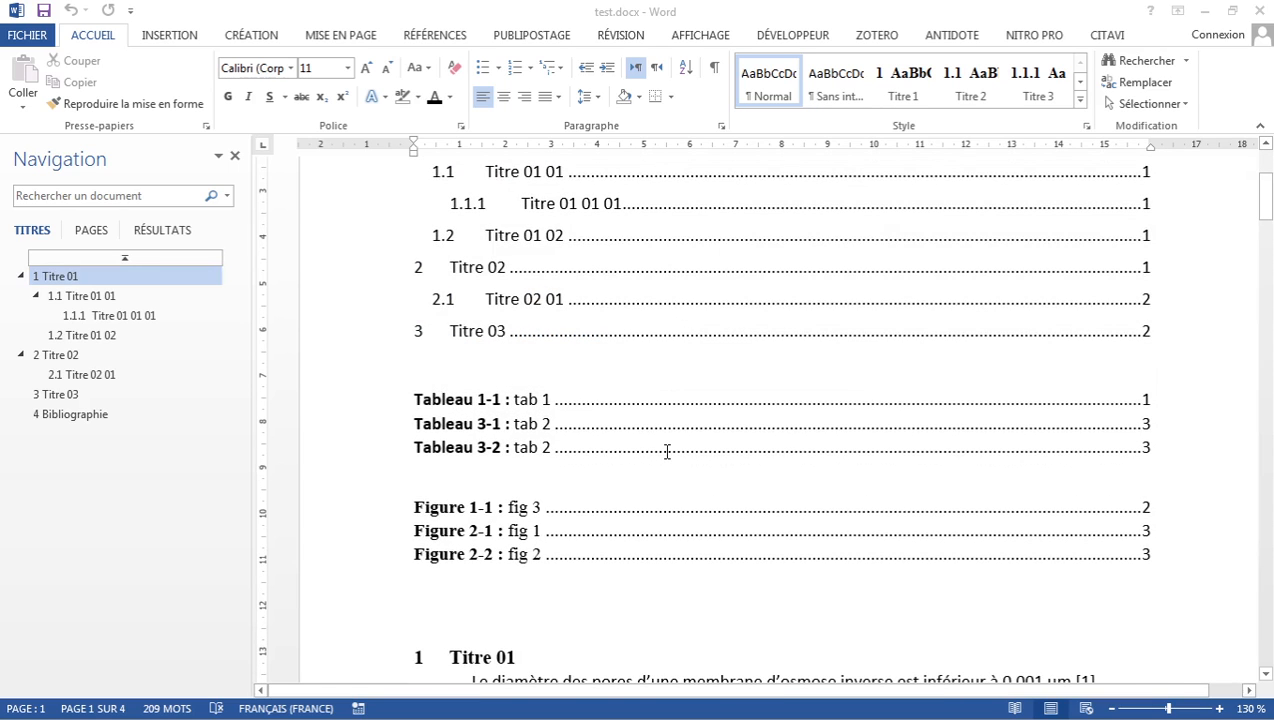
pyautogui.click(566, 415)
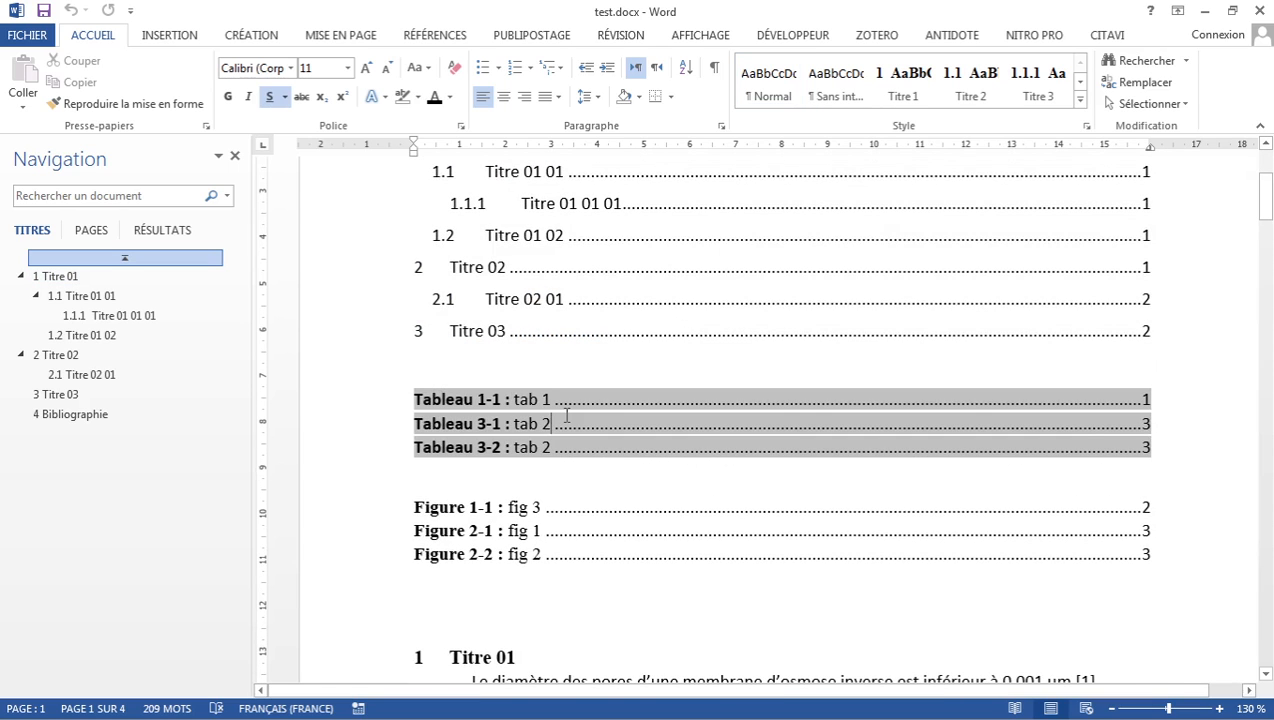
pyautogui.scroll(-4, 568, 425)
pyautogui.scroll(1, 566, 415)
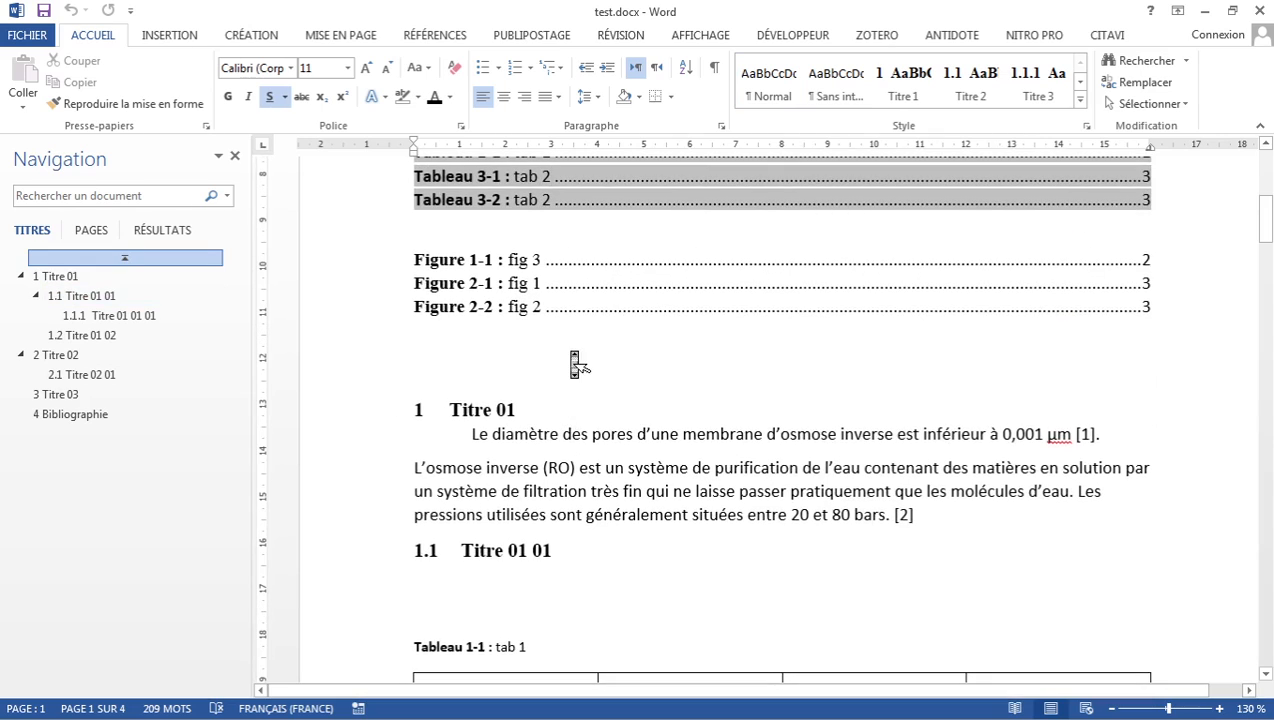
pyautogui.scroll(1, 574, 365)
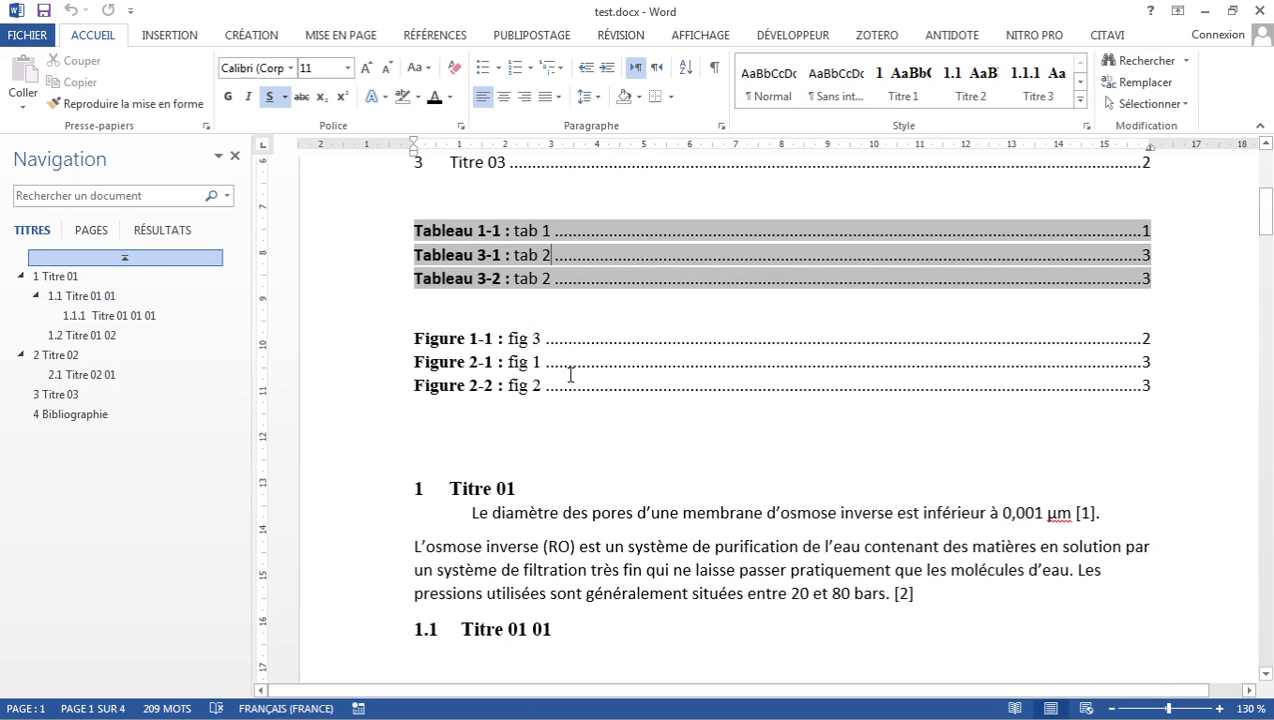
pyautogui.scroll(3, 569, 376)
pyautogui.scroll(2, 645, 305)
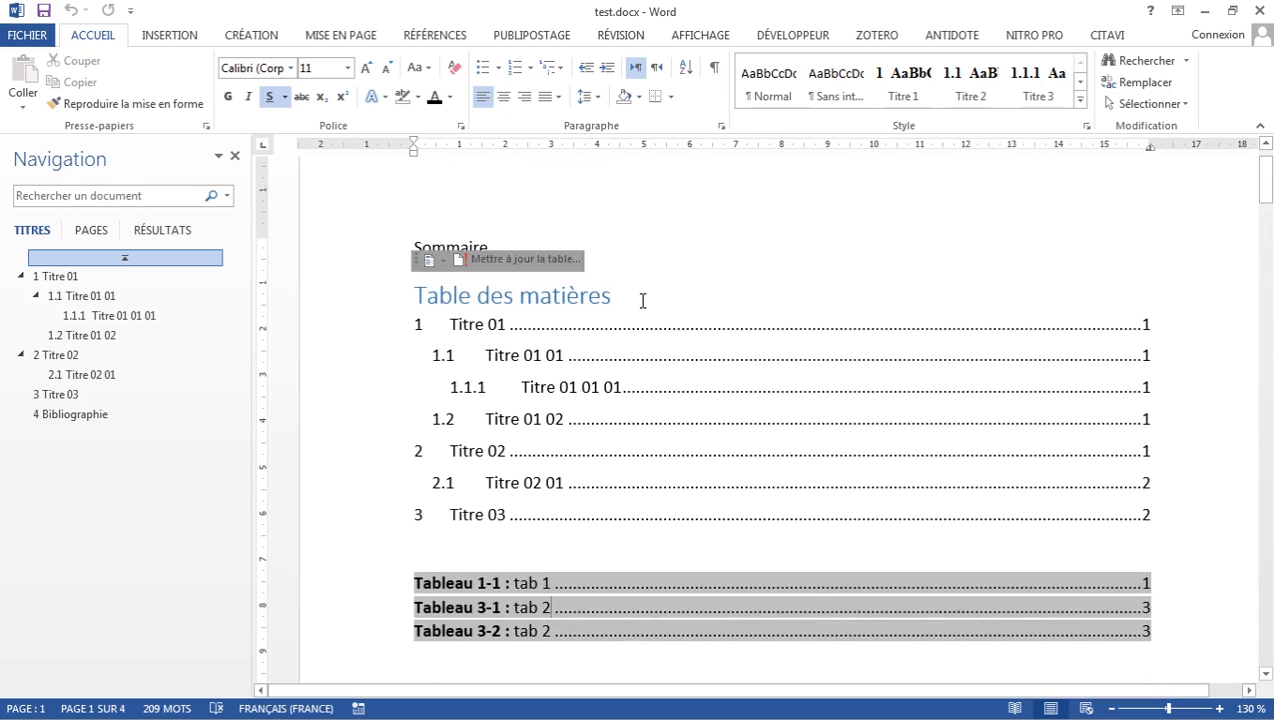
pyautogui.middleClick(644, 311)
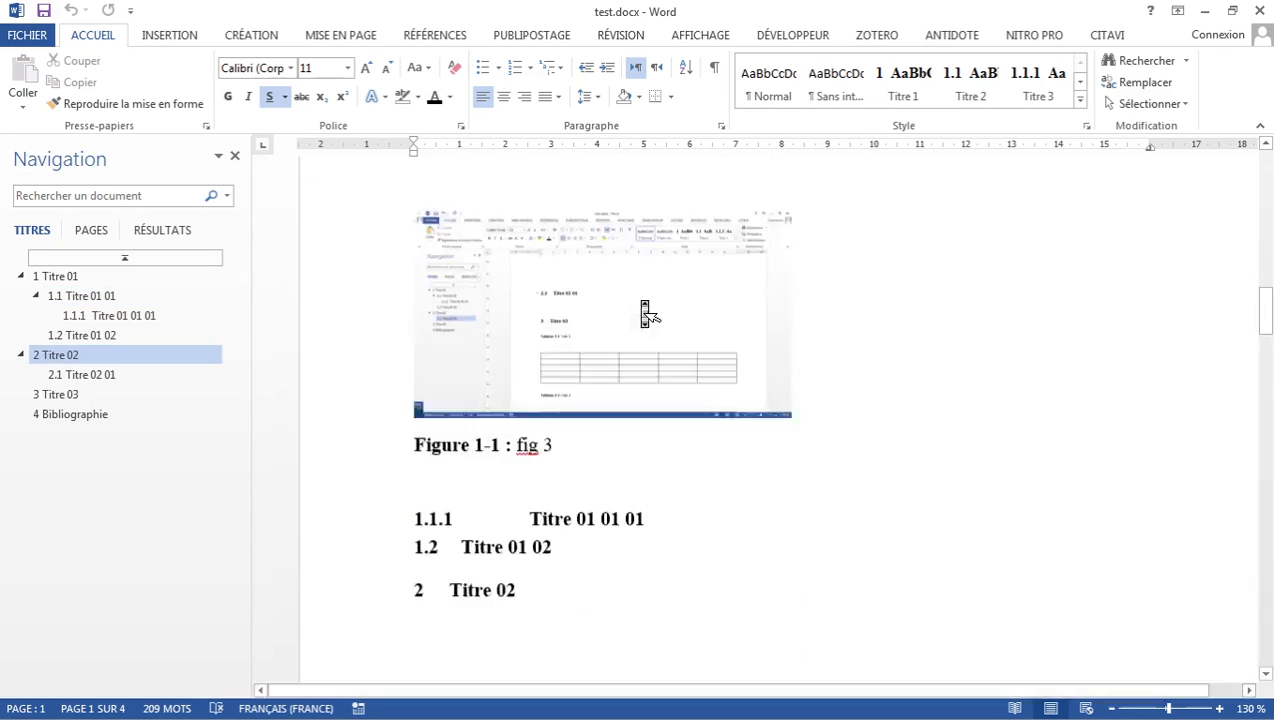
pyautogui.middleClick(648, 315)
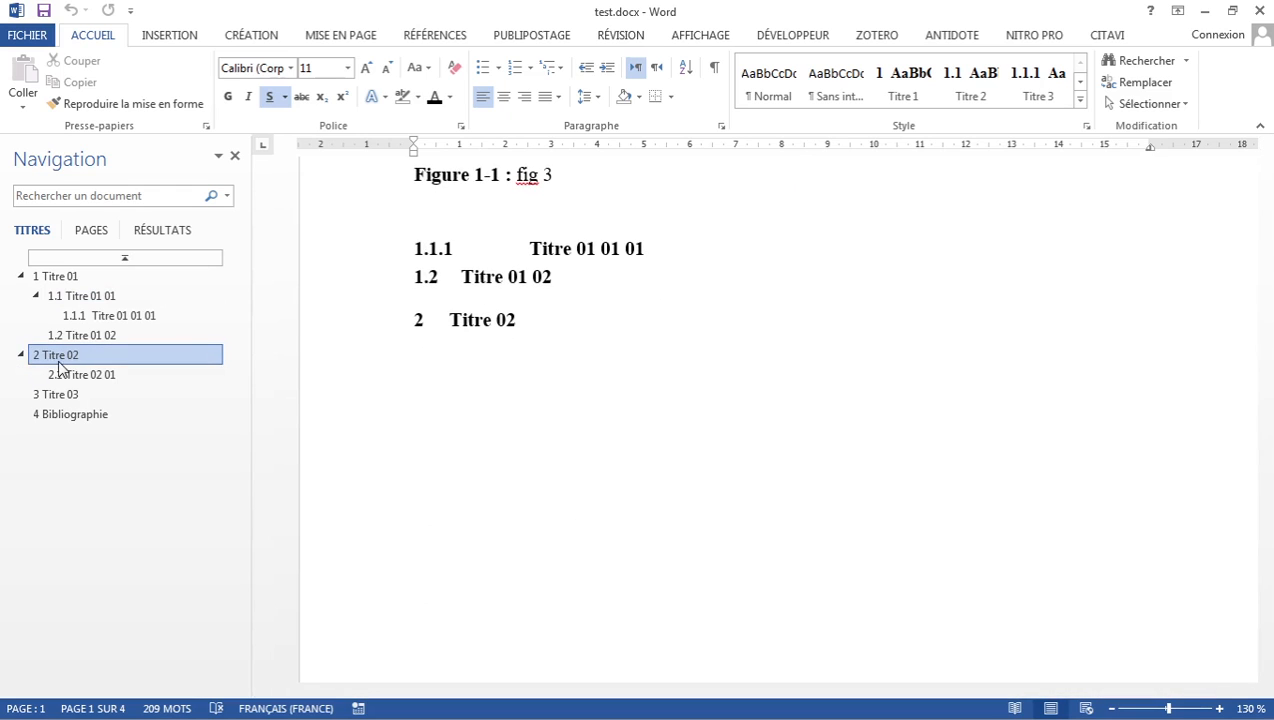
pyautogui.click(80, 416)
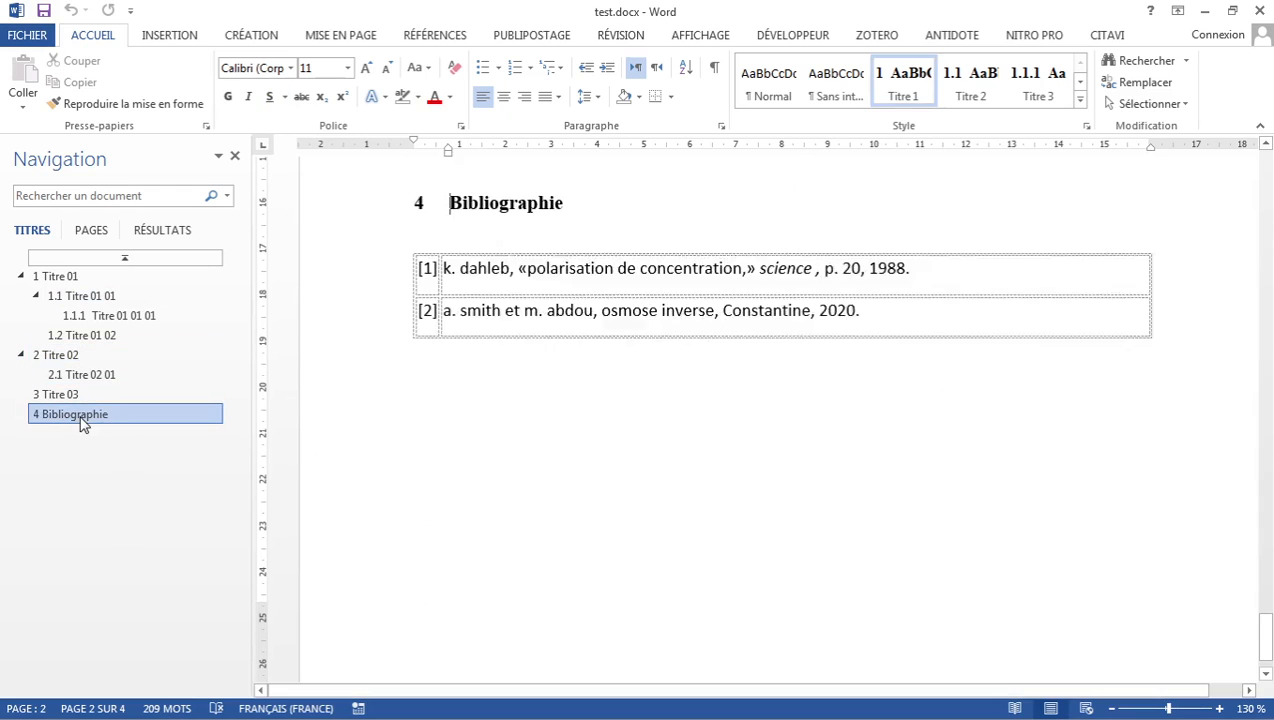
pyautogui.middleClick(688, 464)
pyautogui.middleClick(686, 457)
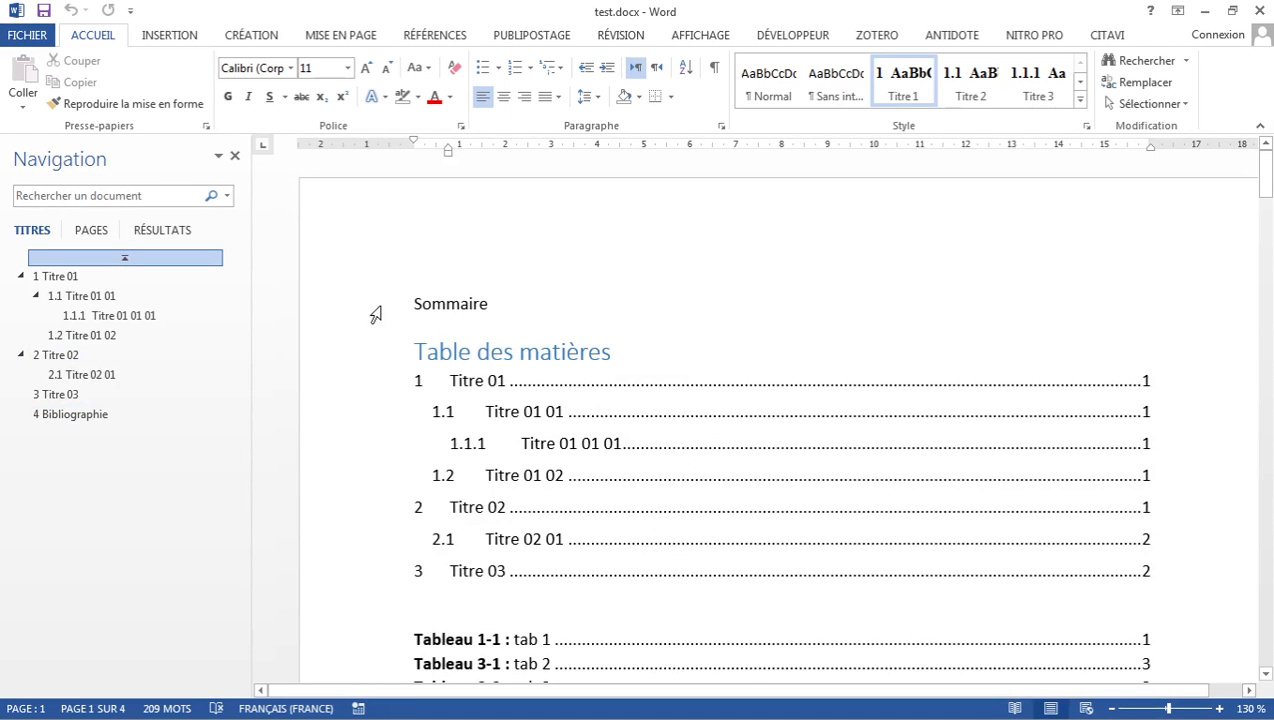
# Step: Insert blank lines above the Sommaire line at the start of the document
pyautogui.click(414, 303)
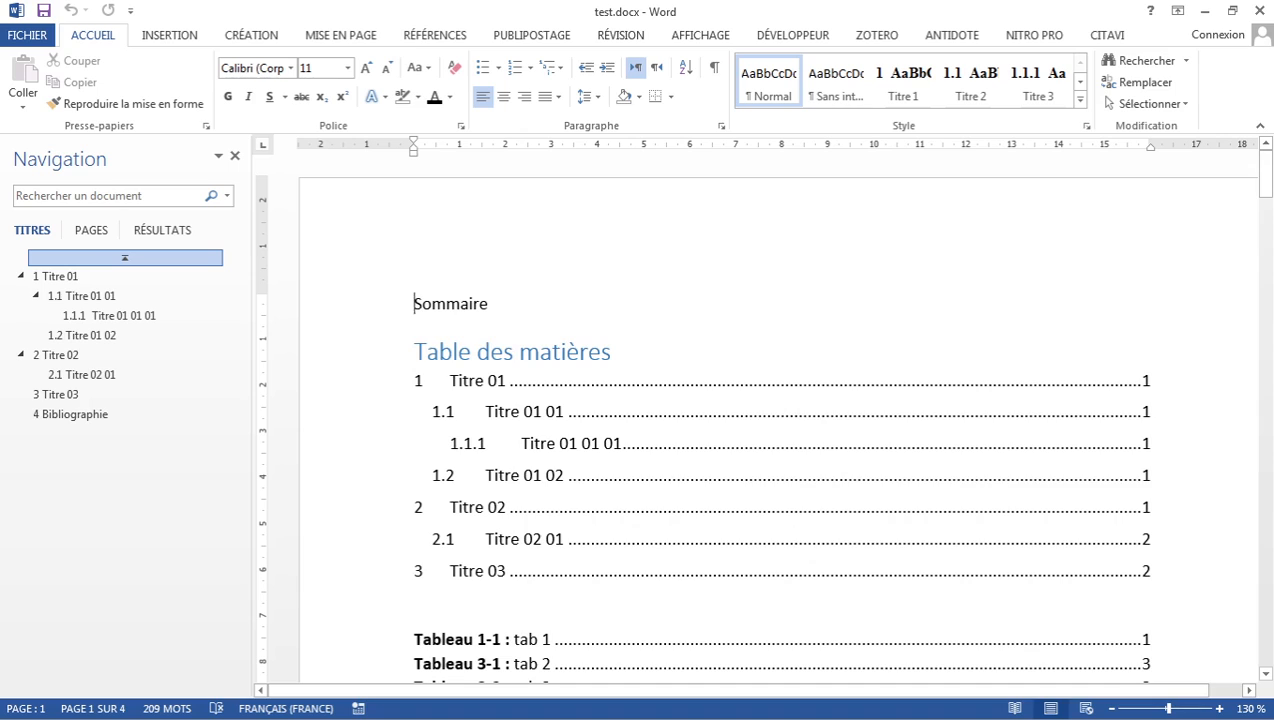
pyautogui.scroll(5, 778, 420)
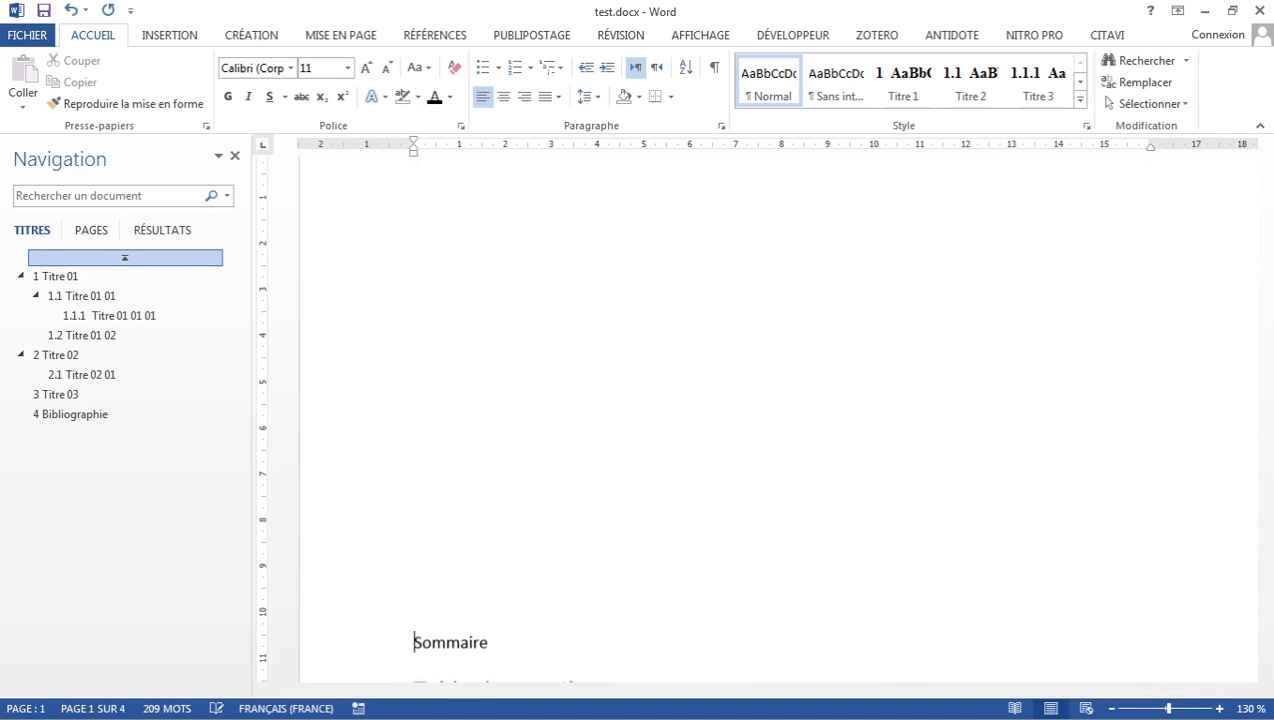
pyautogui.scroll(-3, 506, 395)
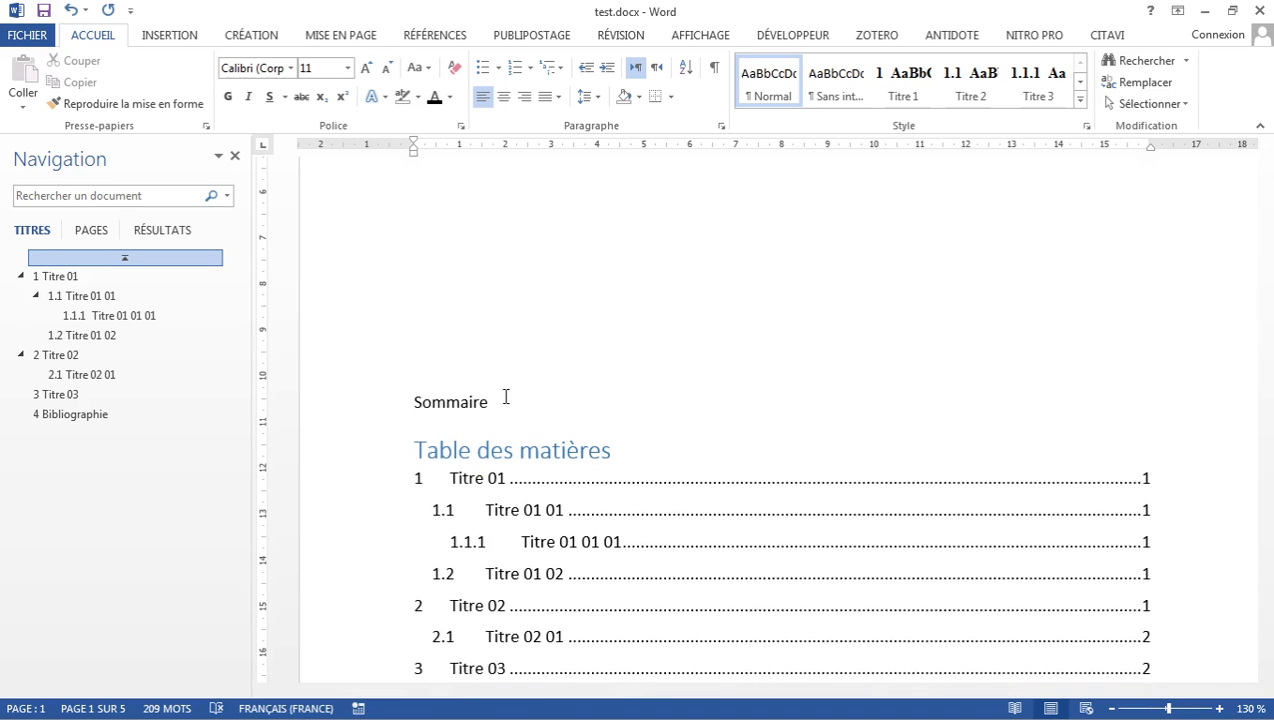
pyautogui.hotkey('ctrl', 'Home')
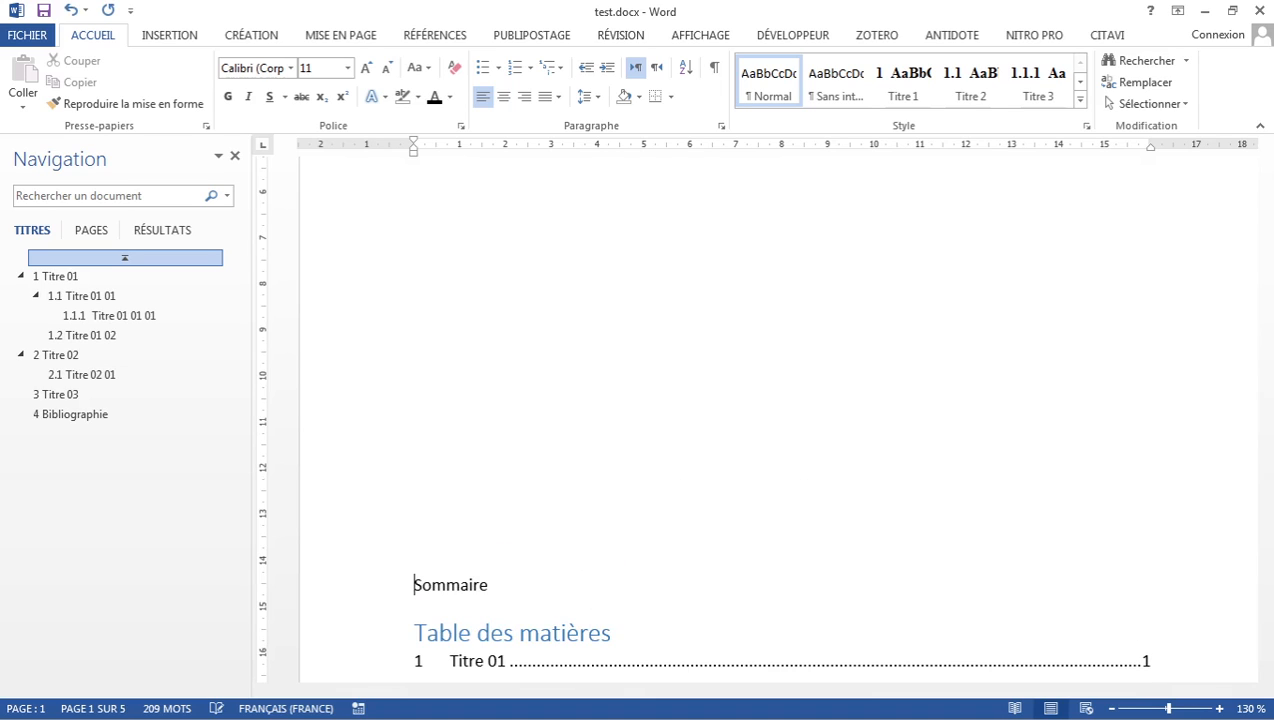
pyautogui.press('Return')
pyautogui.press('Return')
pyautogui.press('Return')
pyautogui.press('Return')
pyautogui.press('Return')
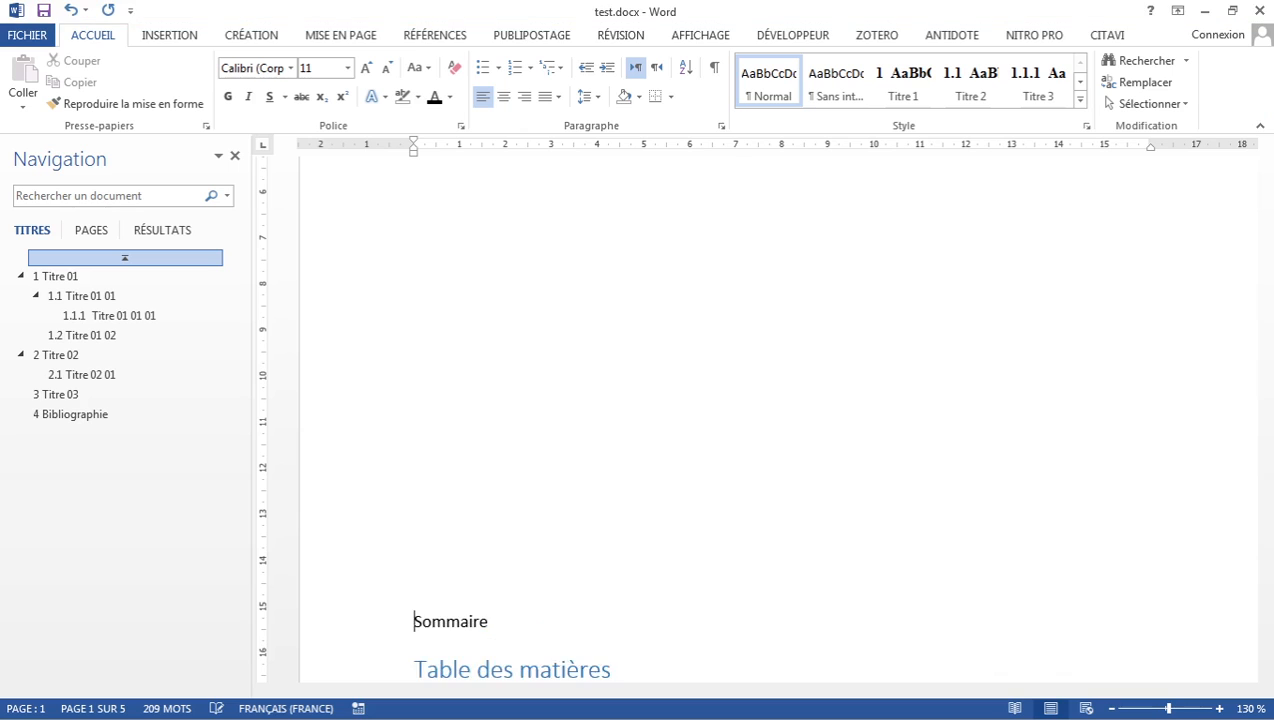
pyautogui.click(763, 349)
pyautogui.scroll(-10, 763, 352)
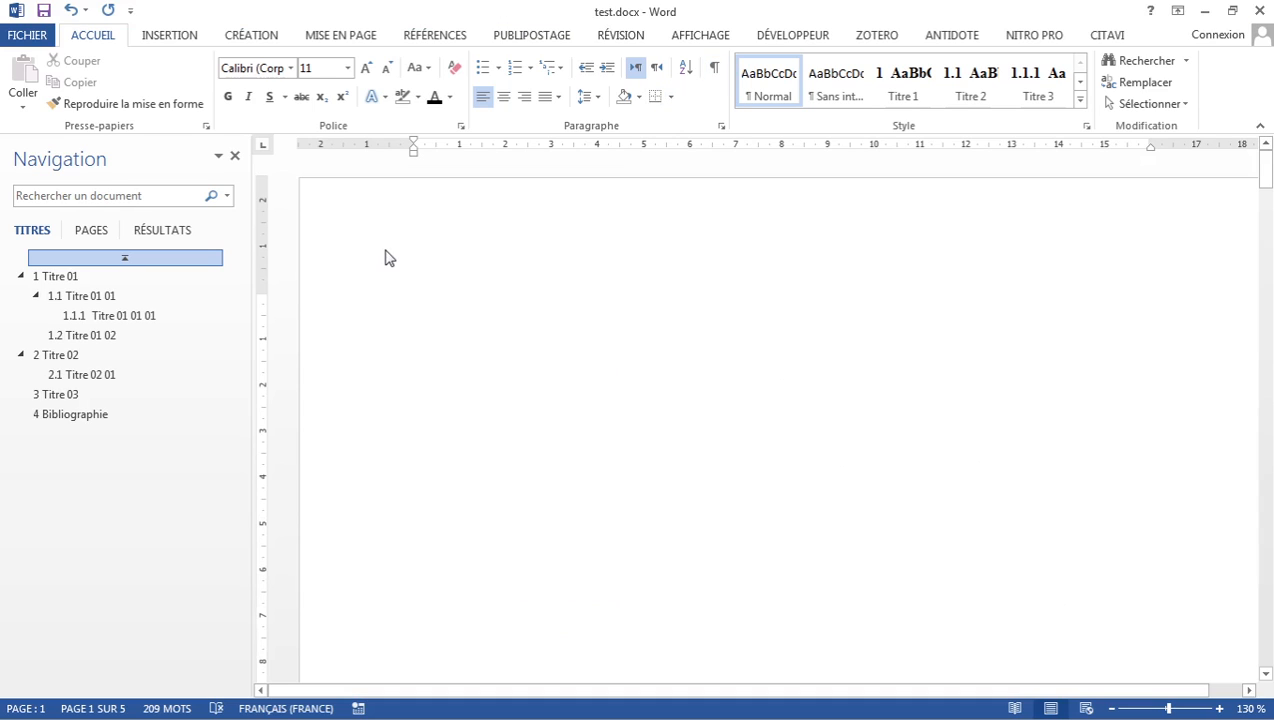
# Step: Insert a page break at the start of the document and delete the blank lines left above Sommaire on the second page
pyautogui.click(169, 38)
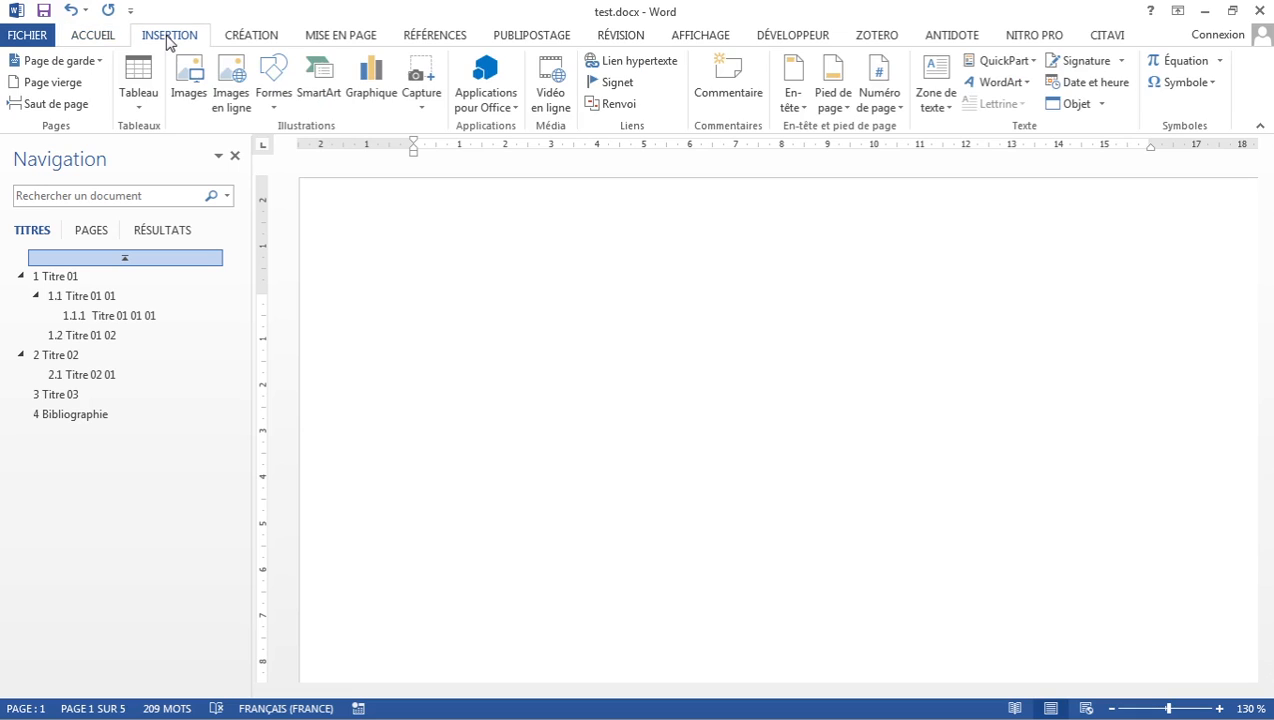
pyautogui.click(58, 105)
pyautogui.scroll(-3, 660, 455)
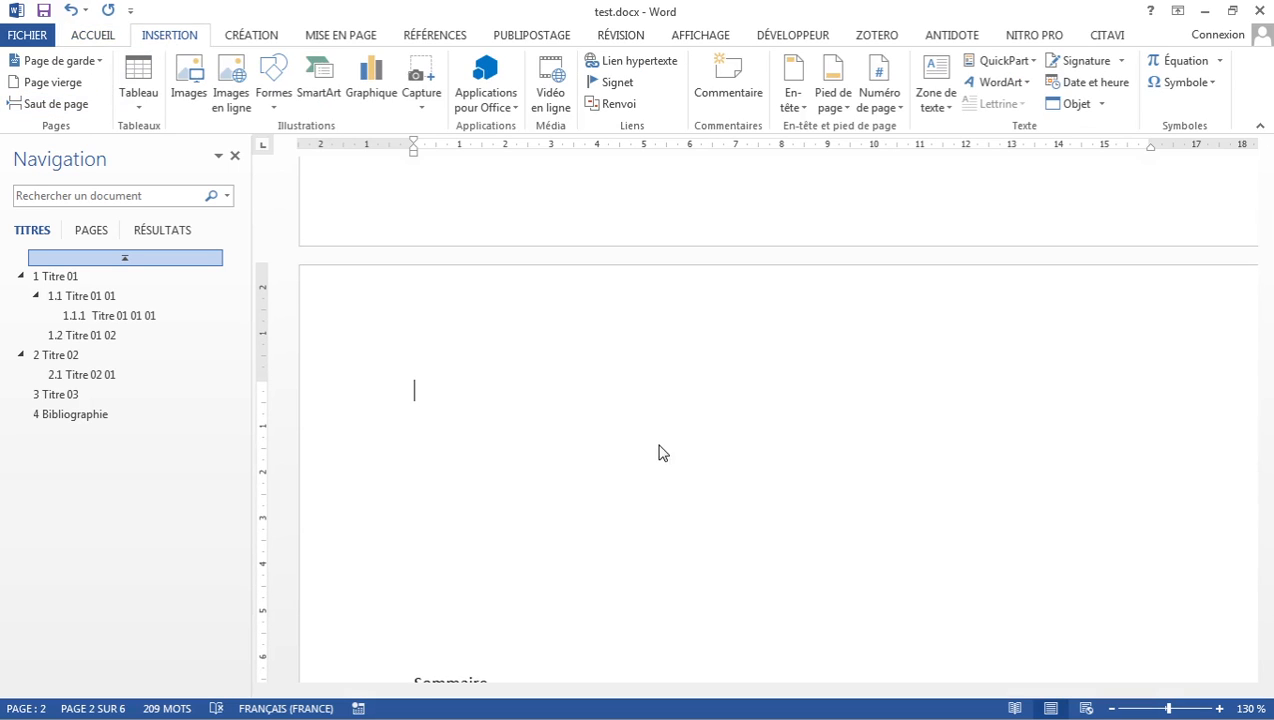
pyautogui.scroll(-5, 660, 445)
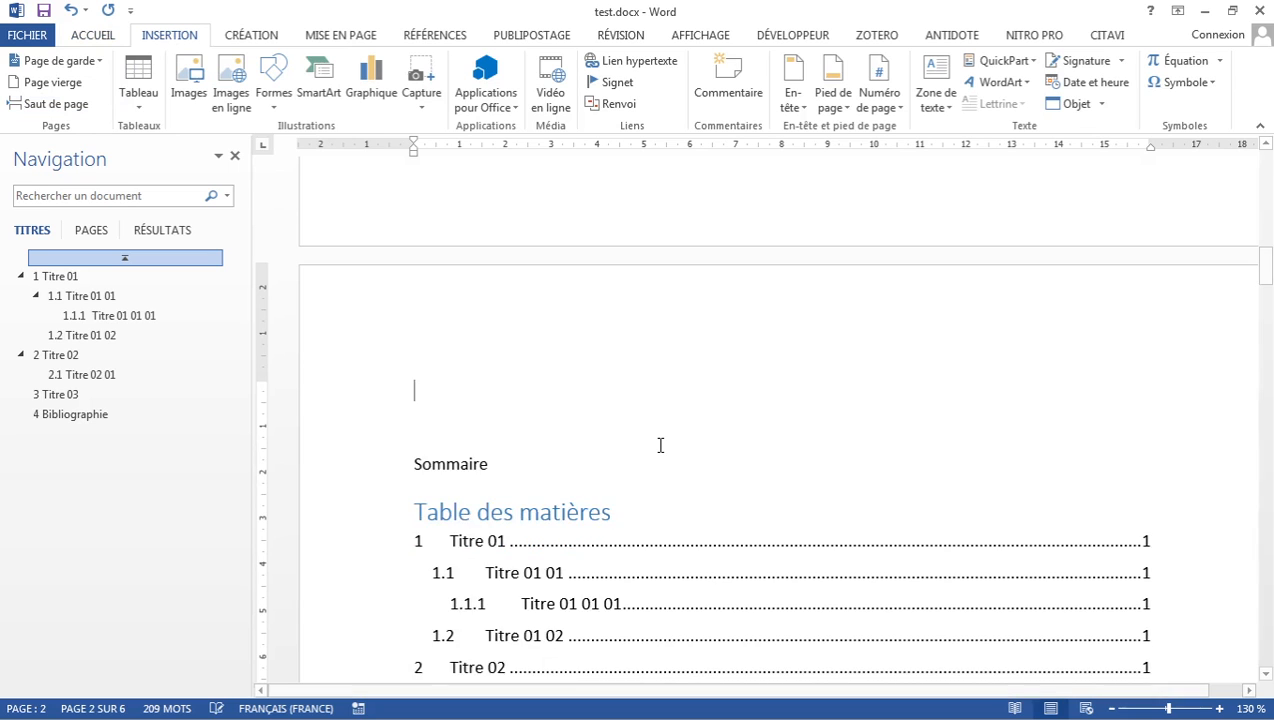
pyautogui.press('Delete')
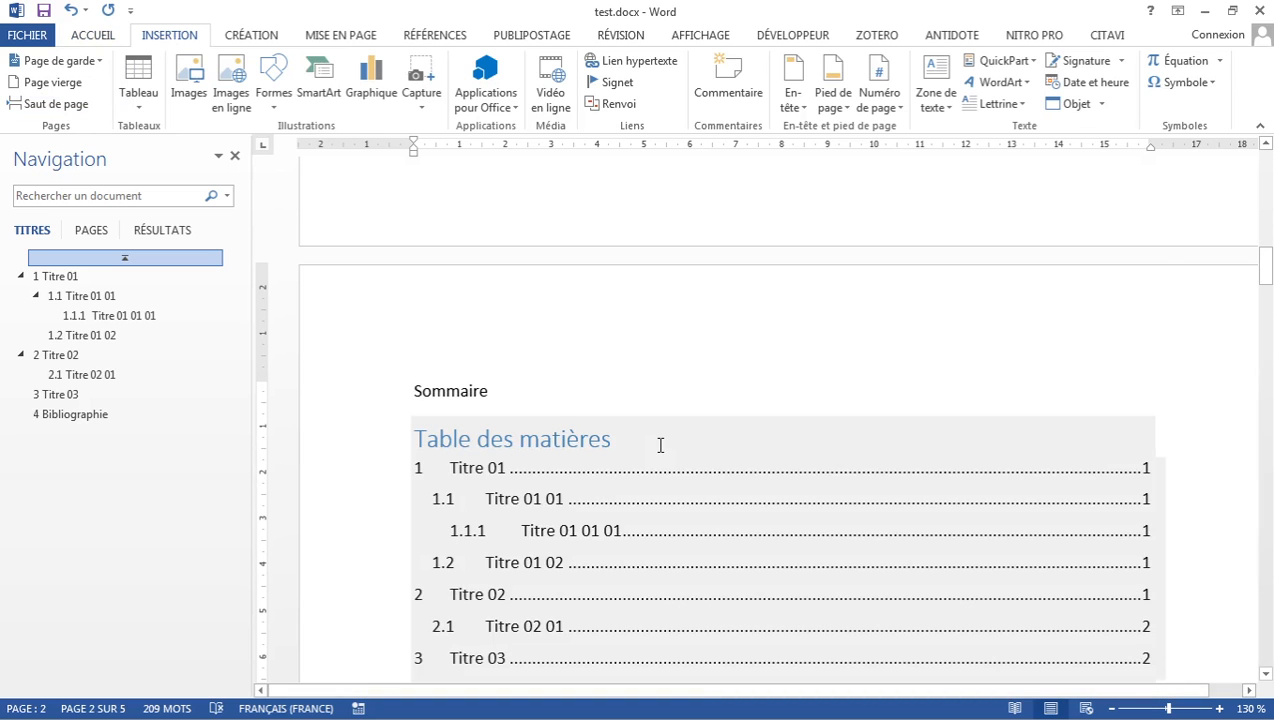
# Step: Reduce the zoom to 90 % and enter the title "Page de garde" on the empty first page
pyautogui.middleClick(650, 465)
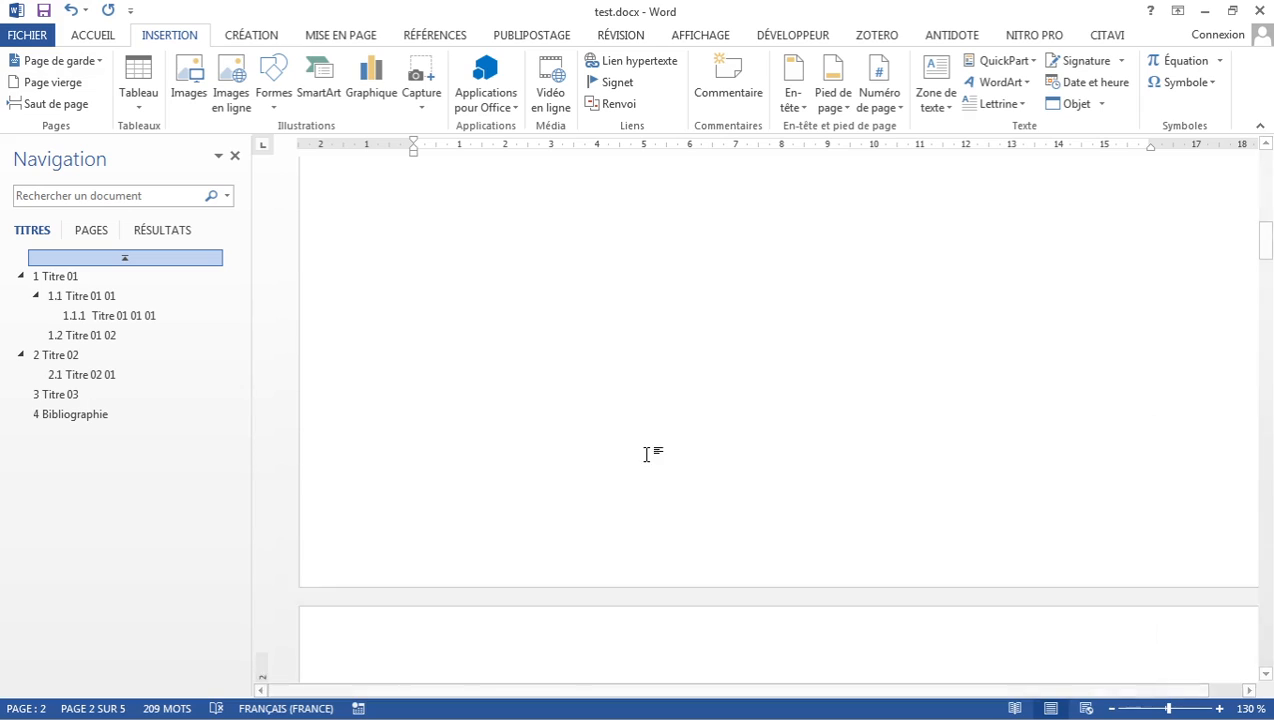
pyautogui.click(563, 282)
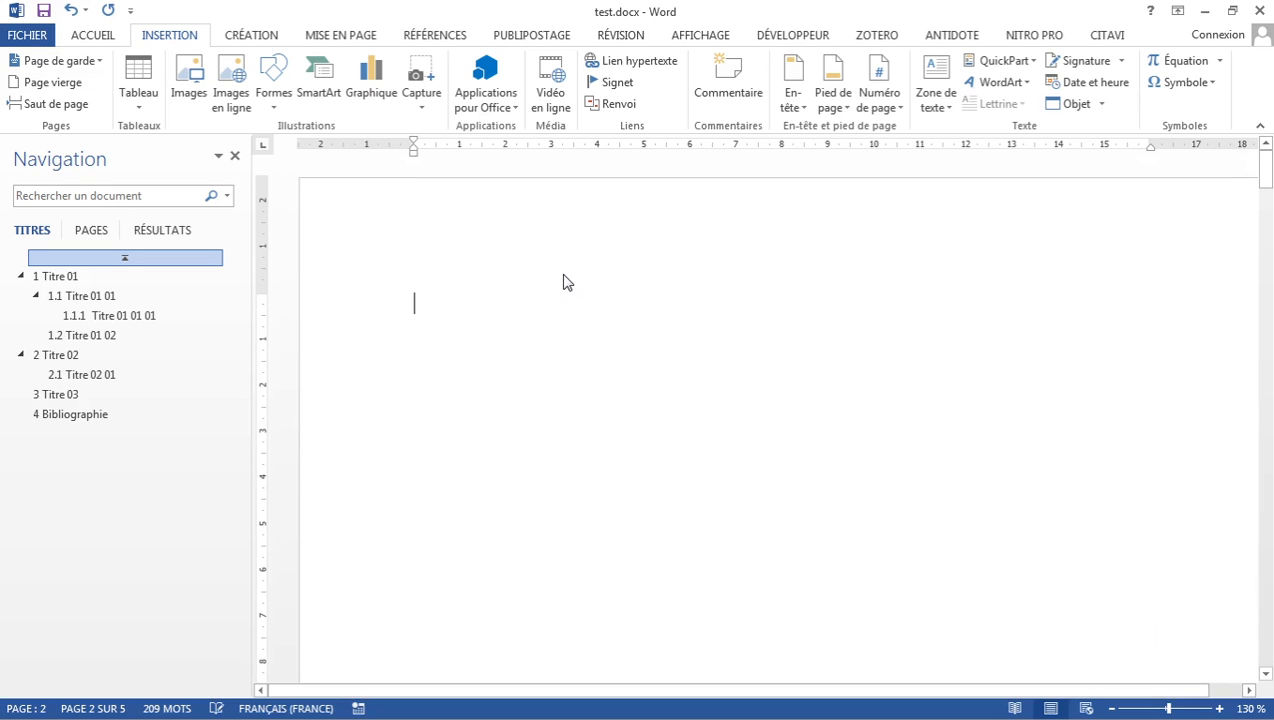
pyautogui.click(1111, 709)
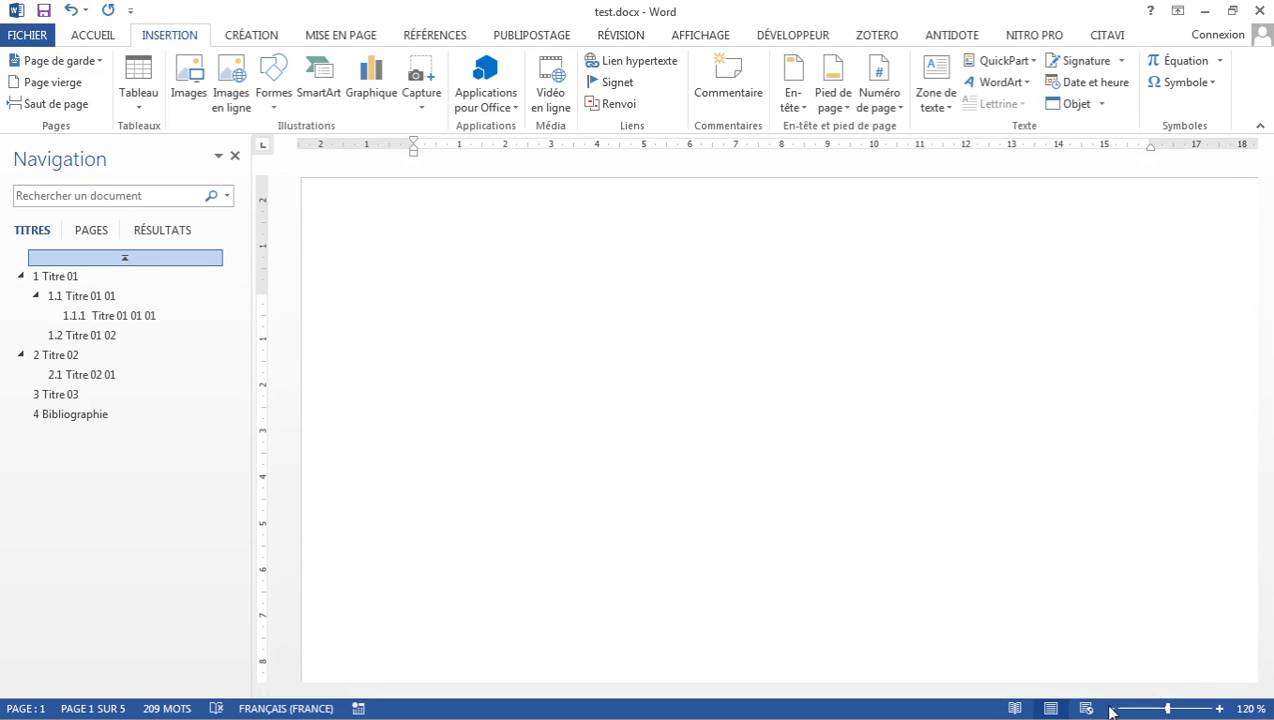
pyautogui.click(1111, 709)
pyautogui.click(1111, 709)
pyautogui.click(1111, 709)
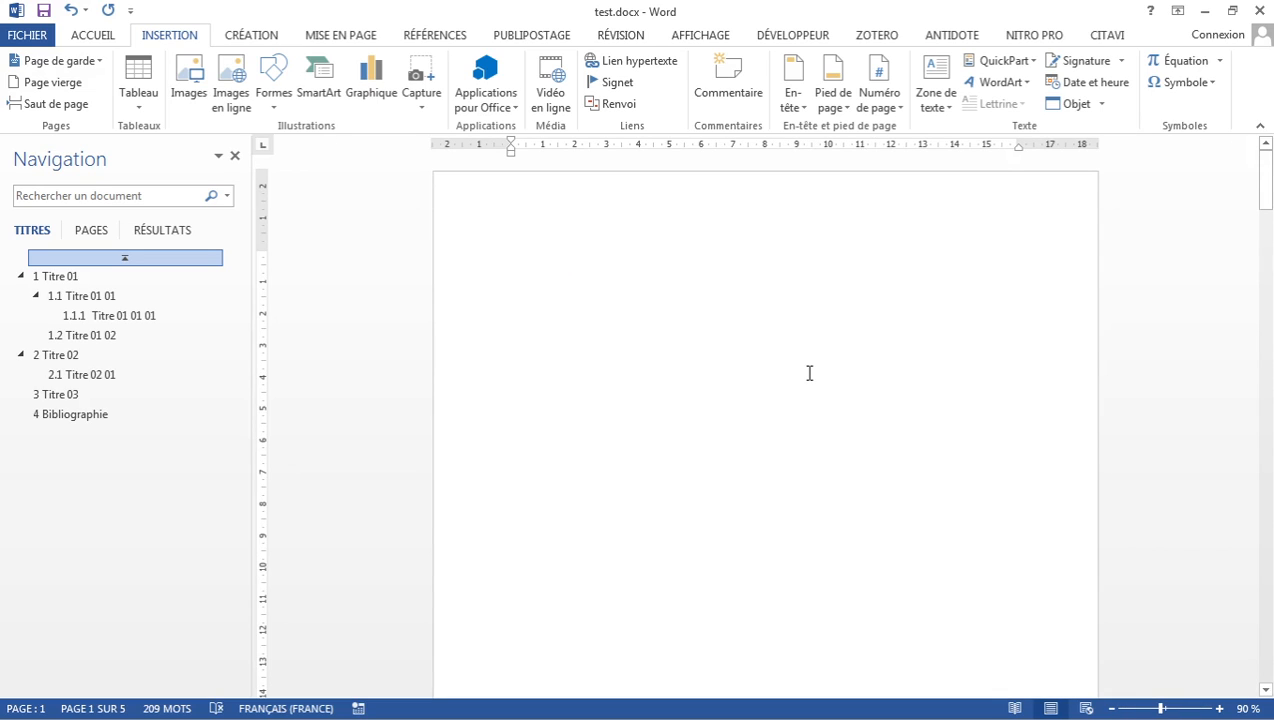
pyautogui.write('Page de garde')
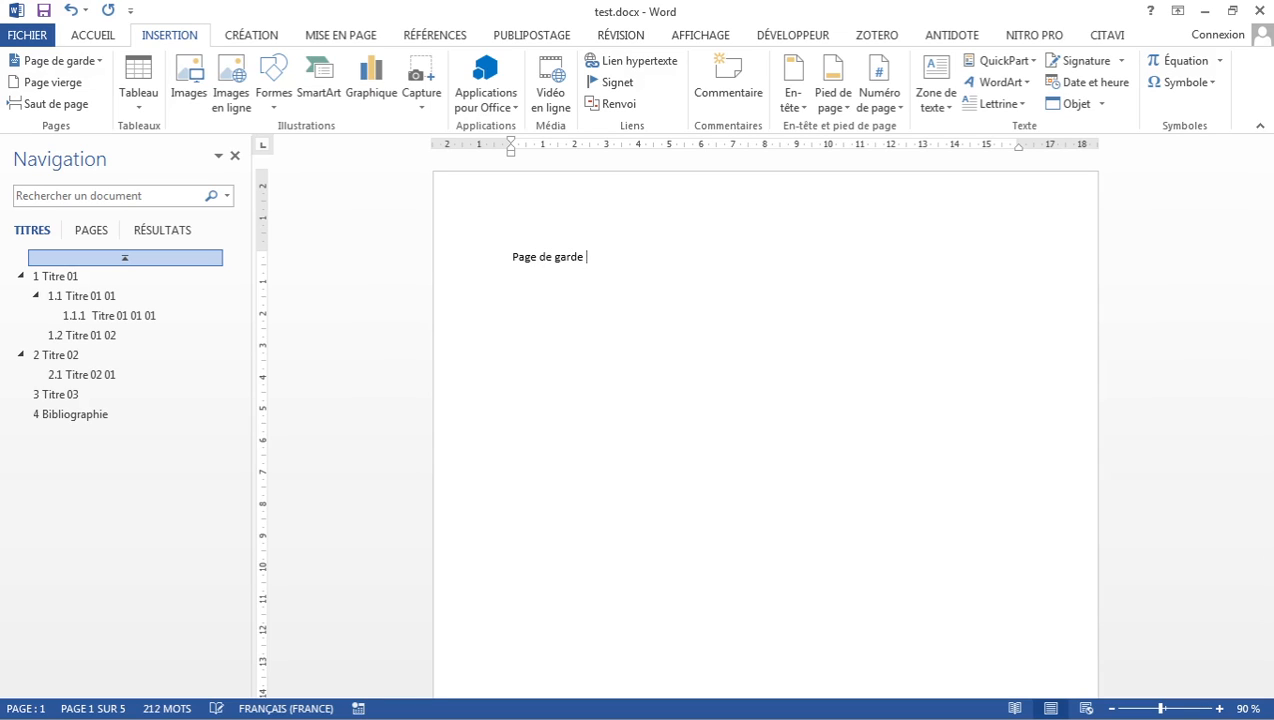
pyautogui.press('Return')
# Step: Set the font size of the "Page de garde" title to 48
pyautogui.click(510, 256)
pyautogui.moveTo(592, 257); pyautogui.dragTo(512, 262)
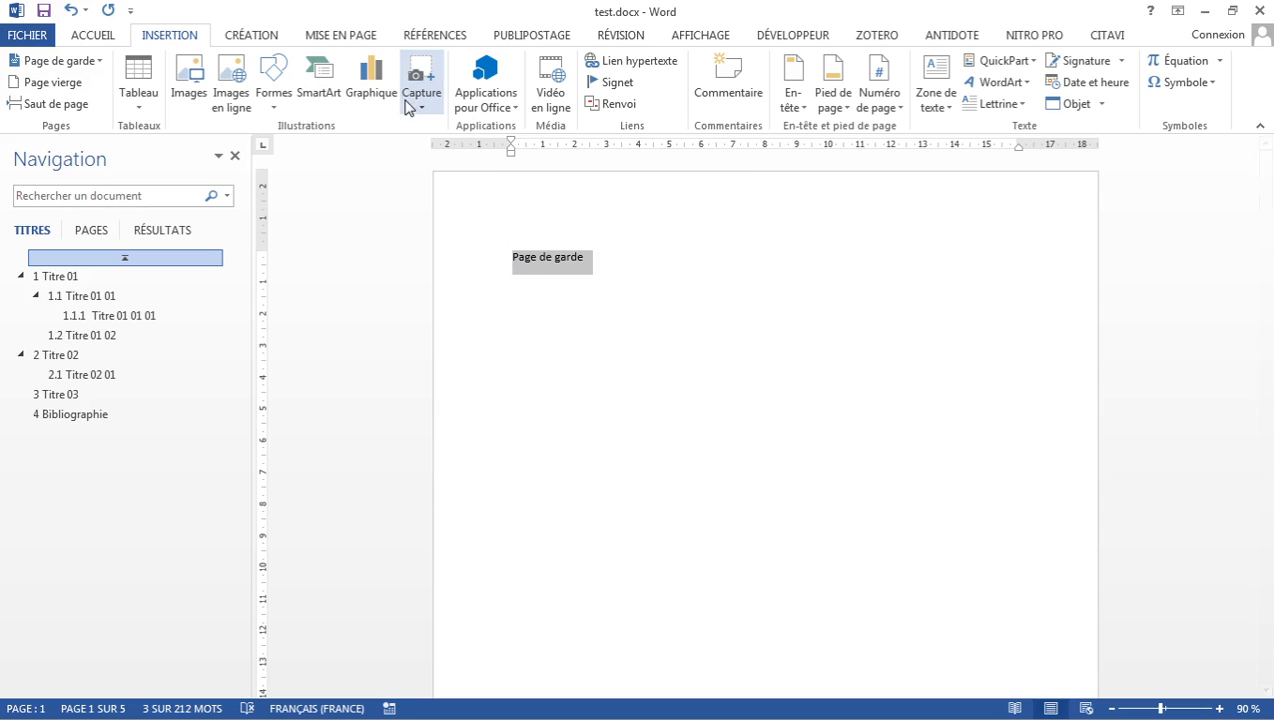
pyautogui.click(106, 38)
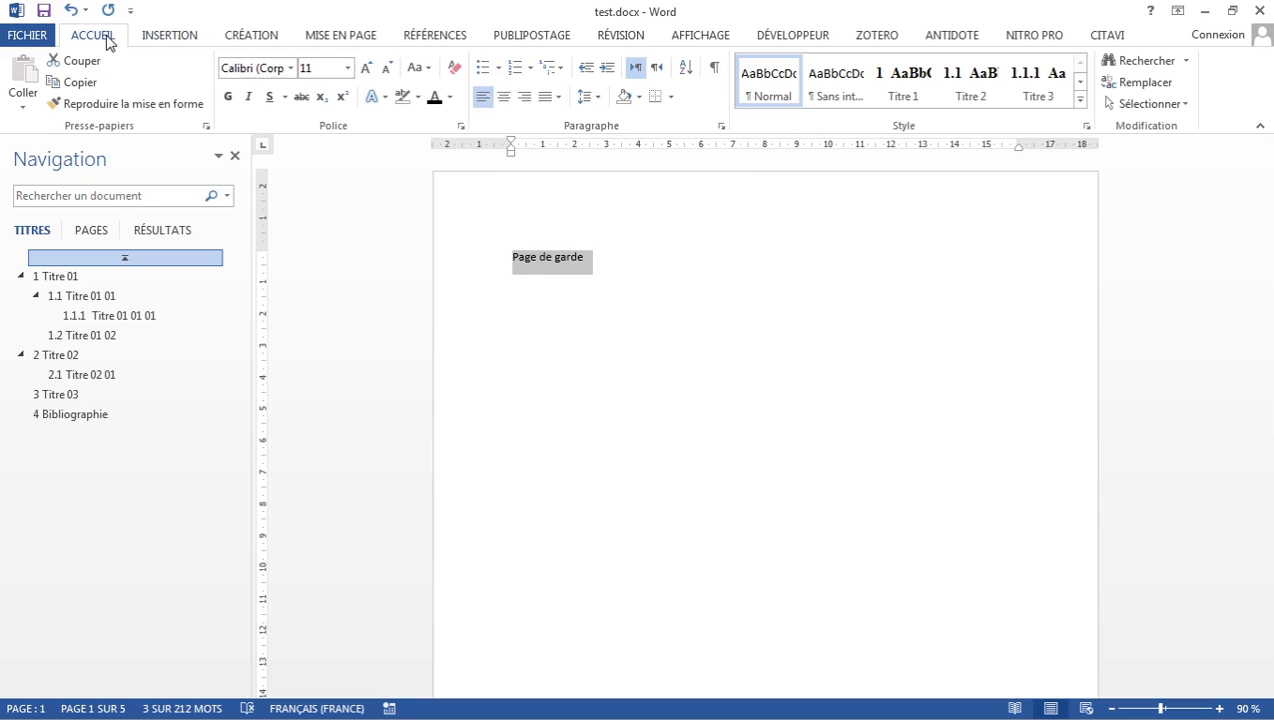
pyautogui.click(348, 70)
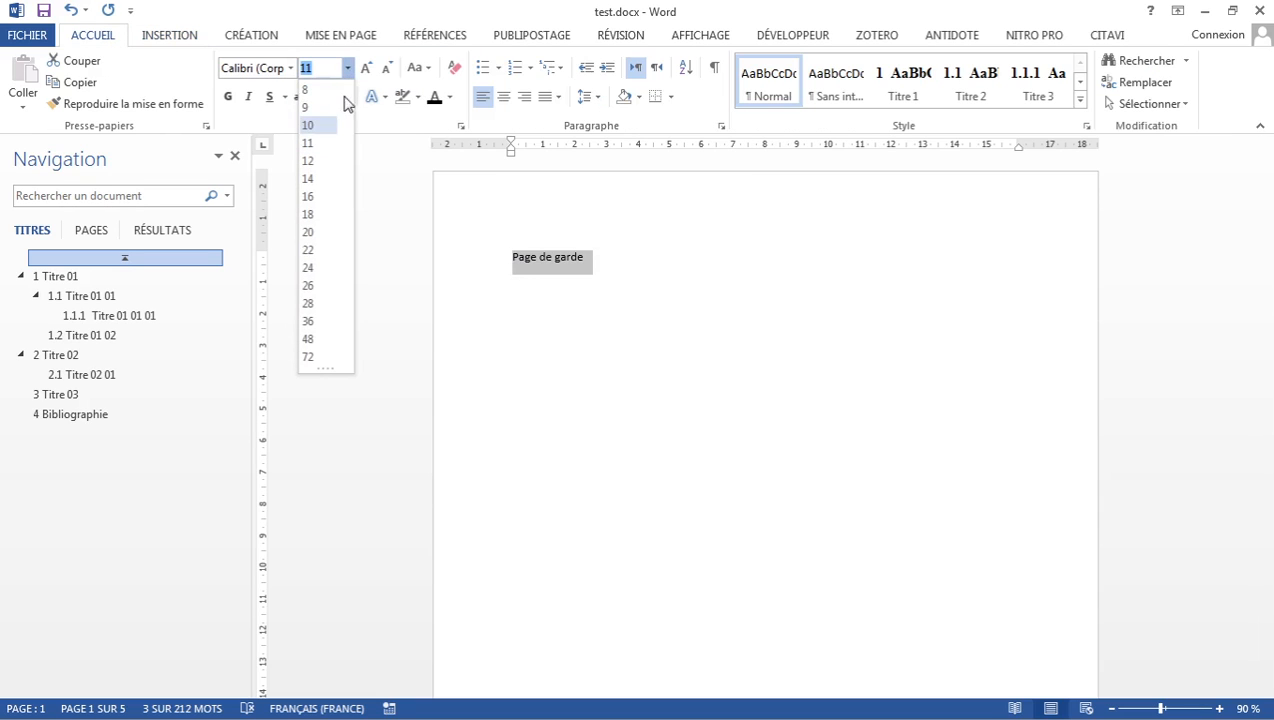
pyautogui.click(307, 257)
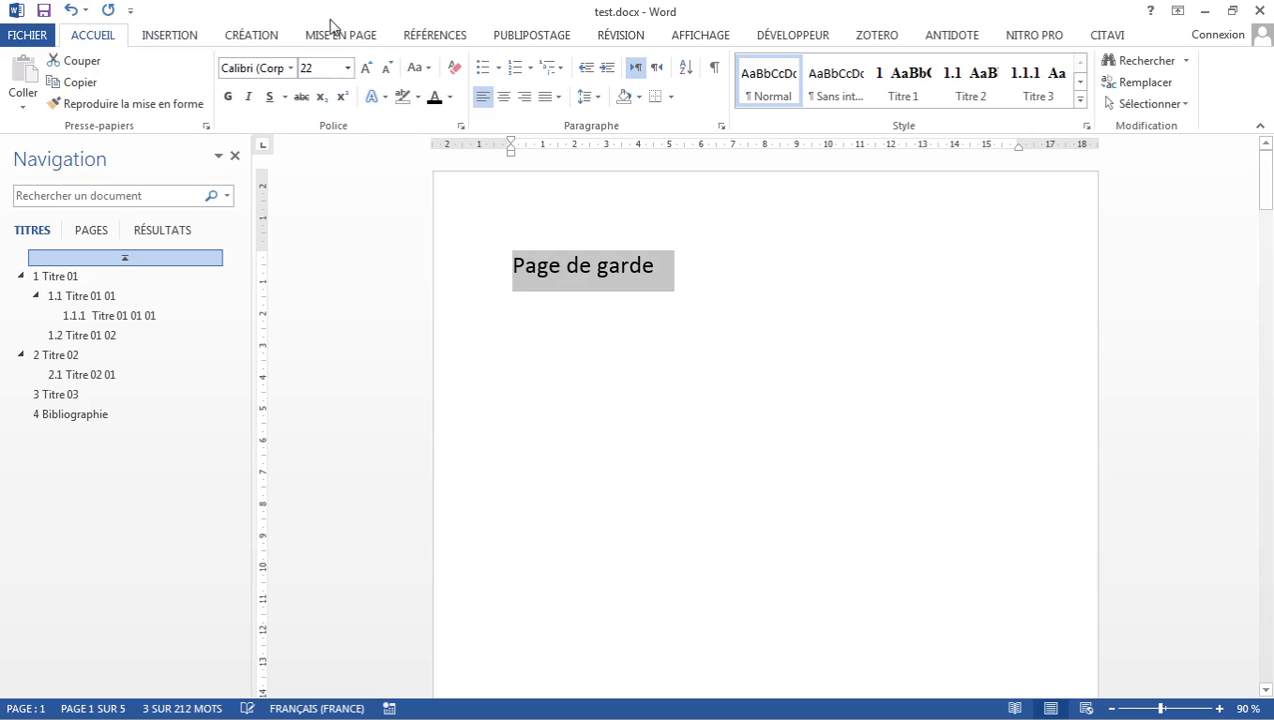
pyautogui.click(346, 70)
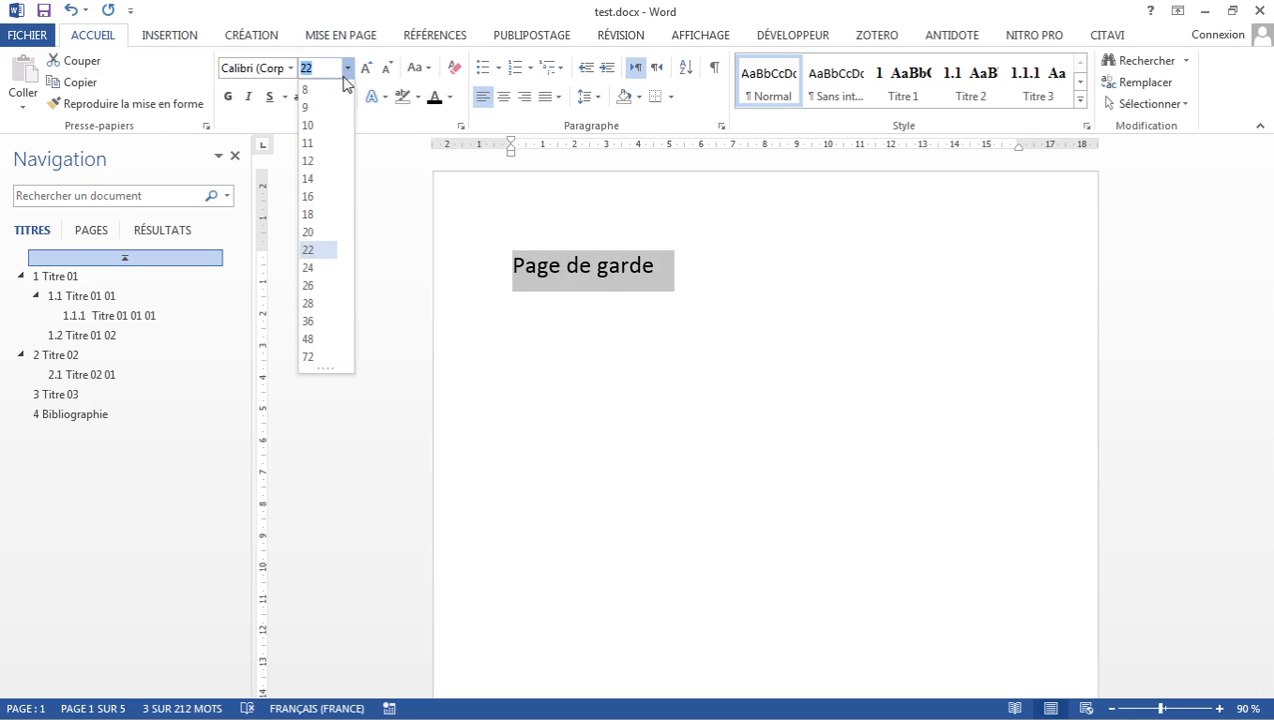
pyautogui.click(312, 340)
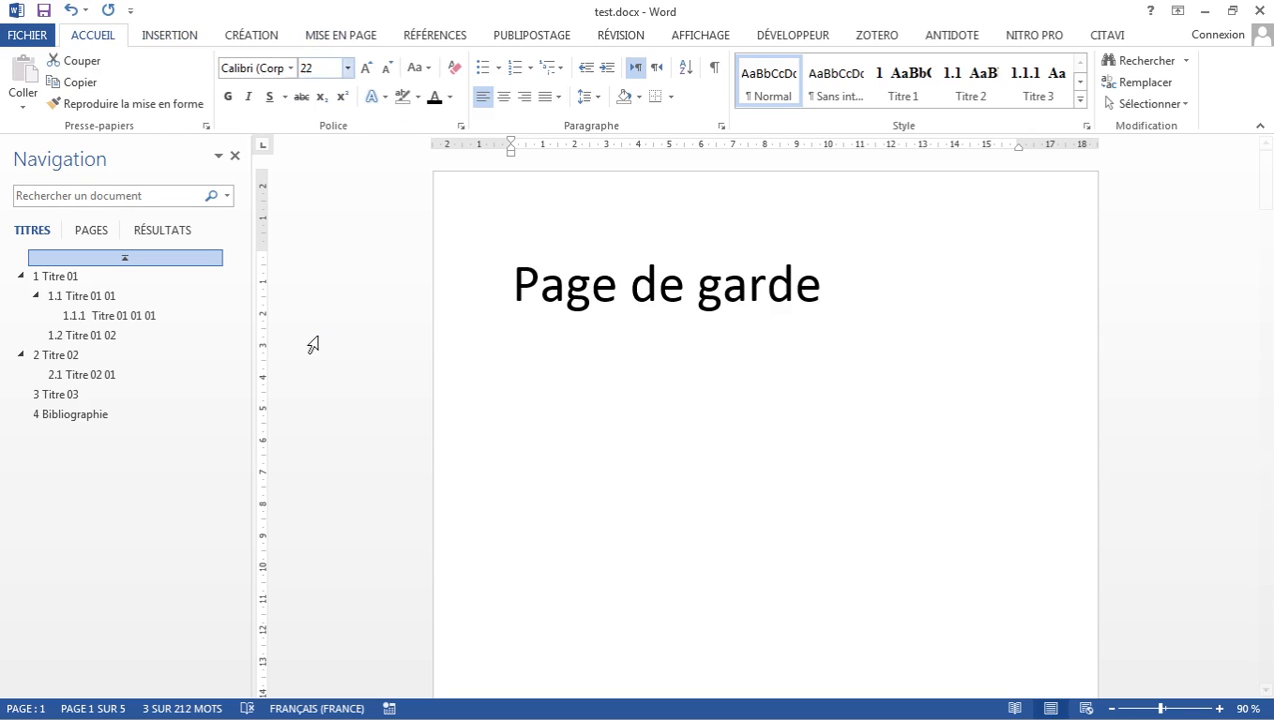
# Step: Center the "Page de garde" title and move it down the page with three blank lines above it
pyautogui.click(505, 98)
pyautogui.click(579, 299)
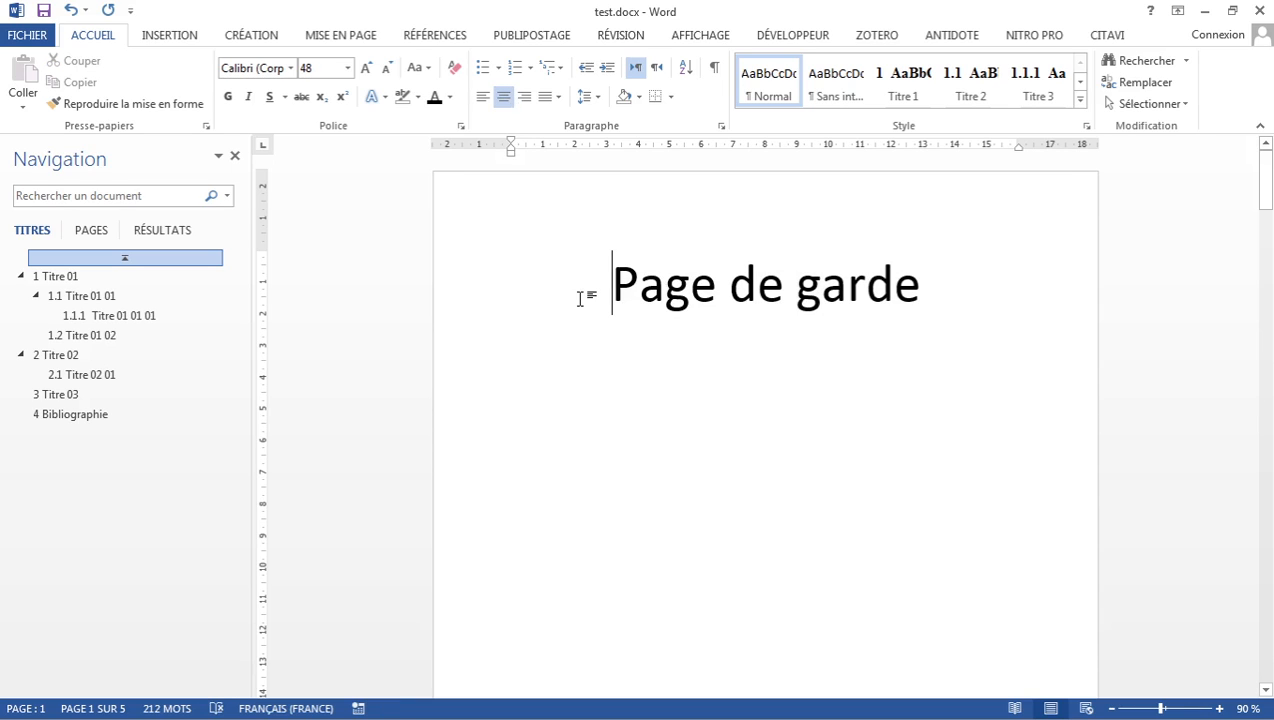
pyautogui.press('Return')
pyautogui.press('Return')
pyautogui.press('Return')
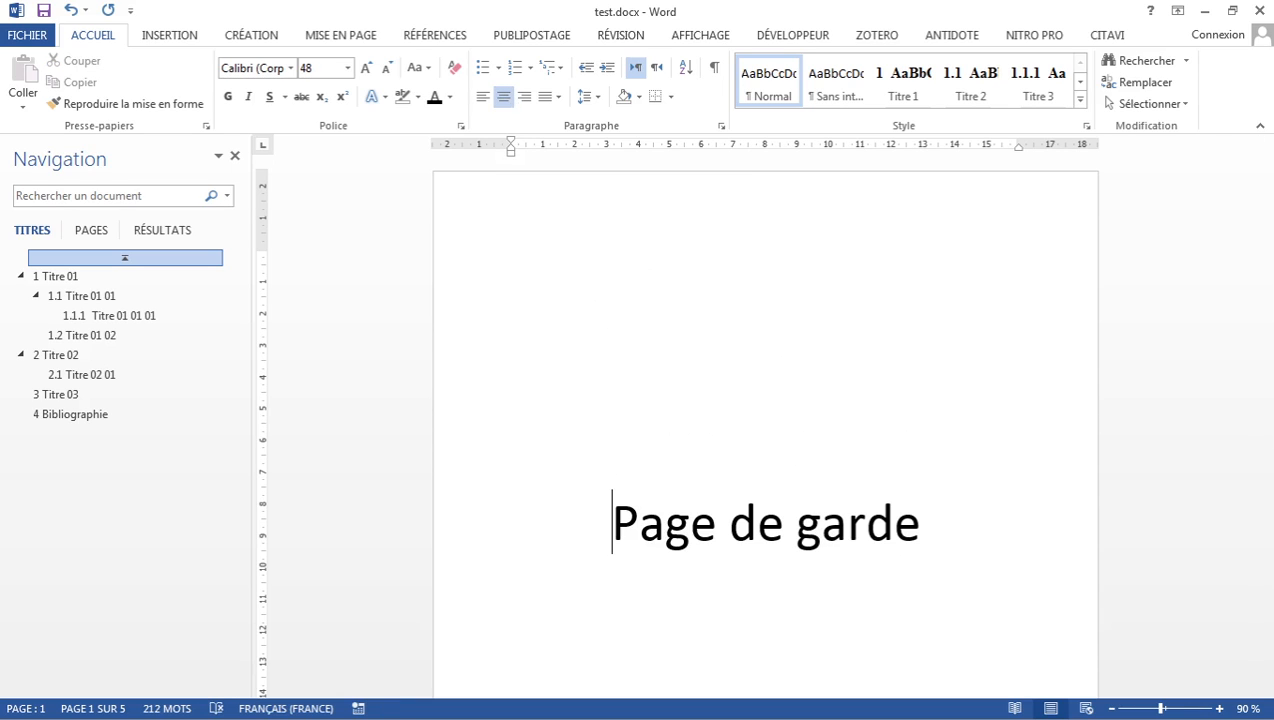
pyautogui.middleClick(695, 298)
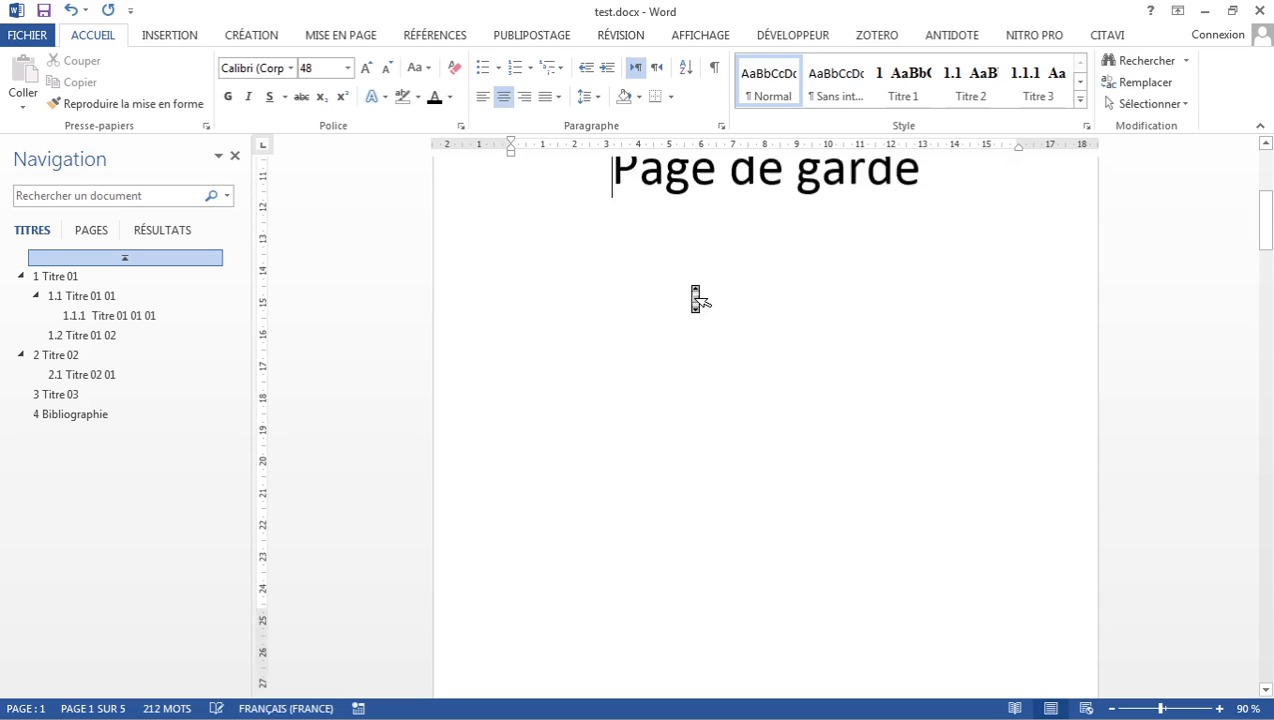
pyautogui.scroll(-2, 692, 287)
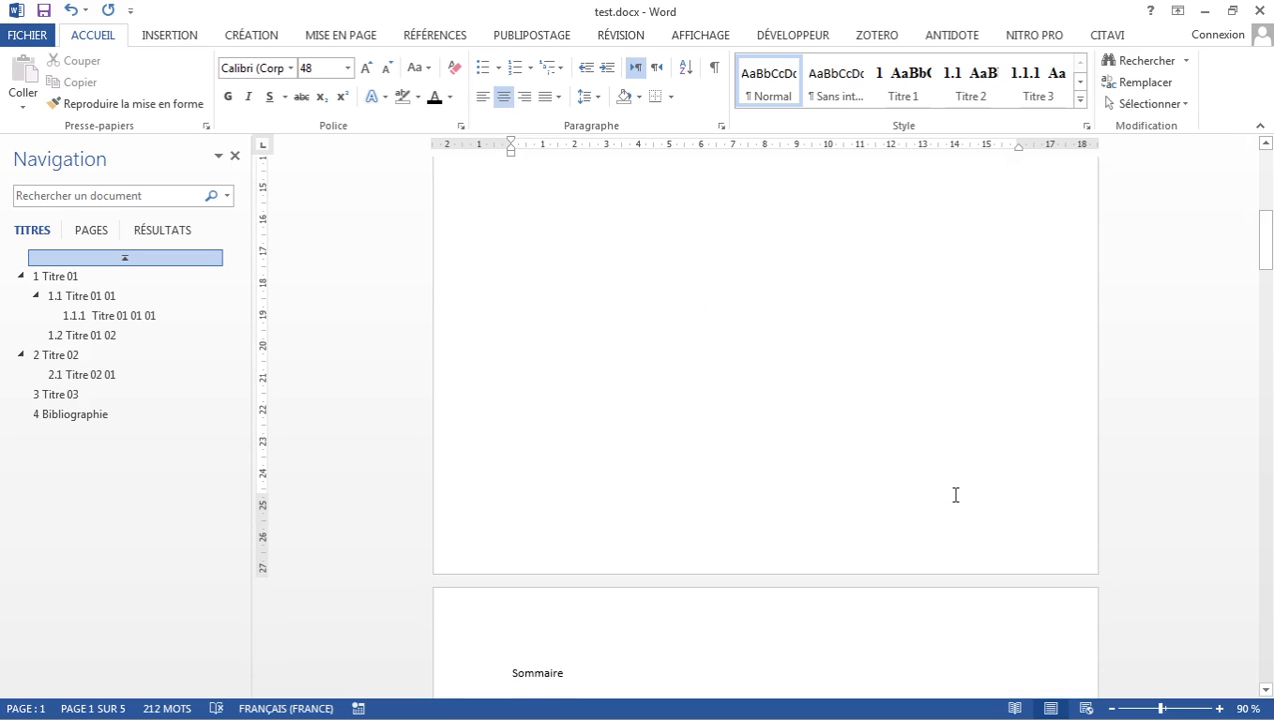
pyautogui.scroll(8, 955, 495)
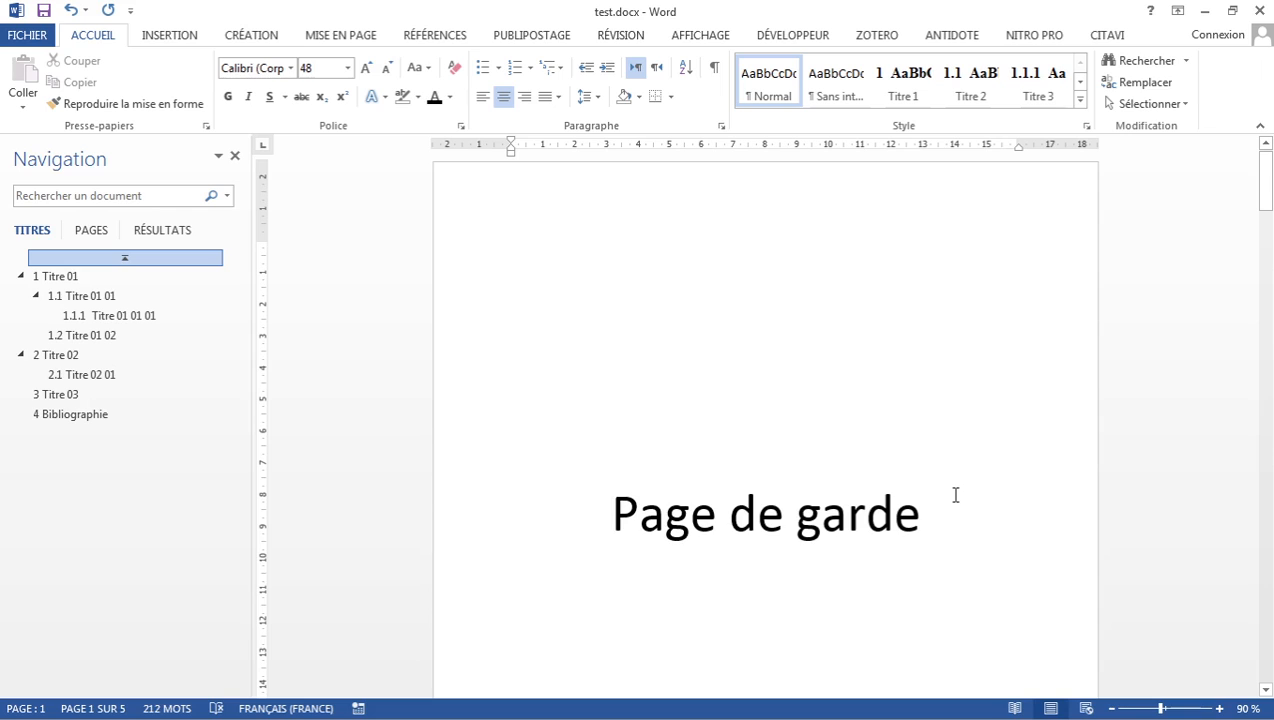
# Step: Add three blank lines between the table of contents and the list of tables
pyautogui.scroll(-5, 955, 495)
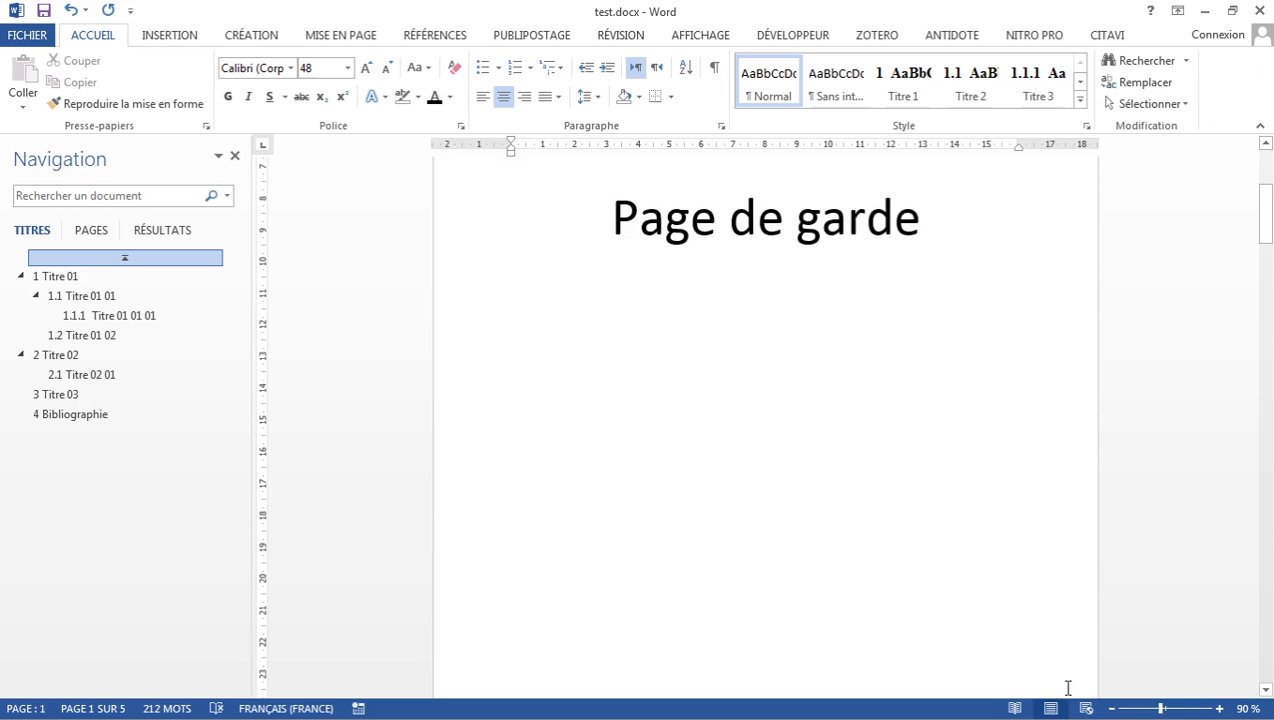
pyautogui.scroll(-4, 1068, 688)
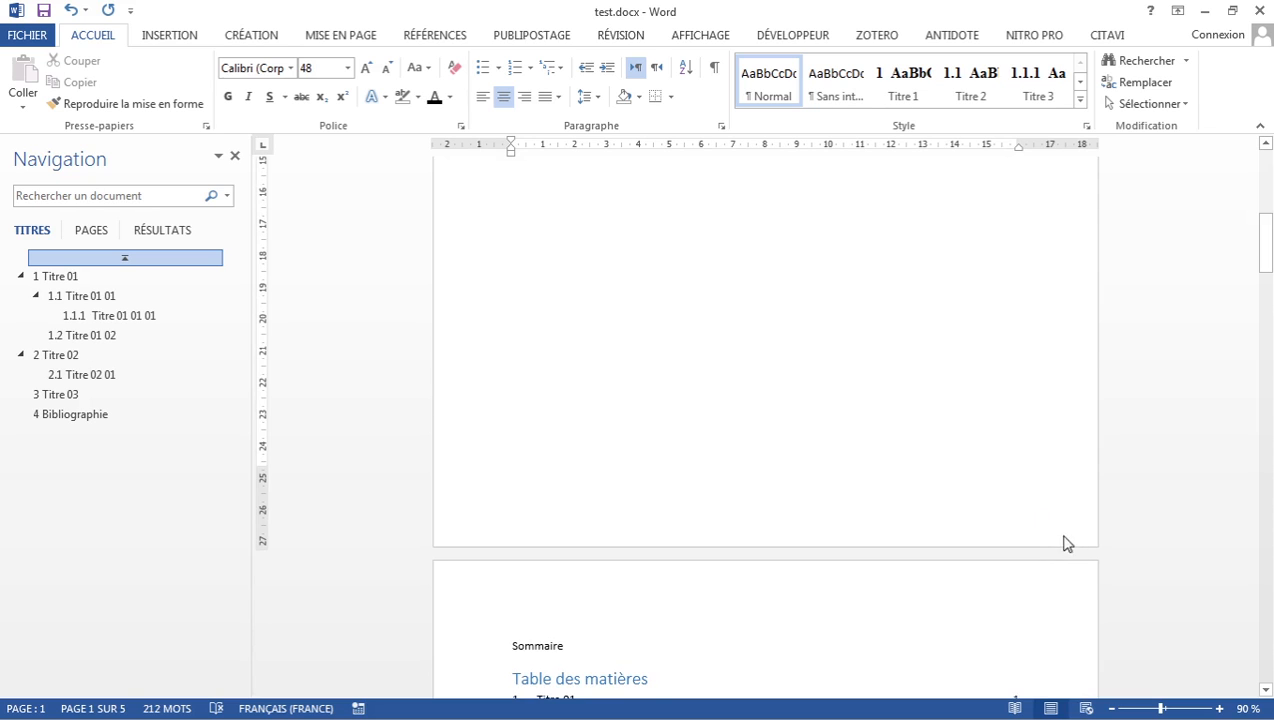
pyautogui.scroll(-5, 1030, 525)
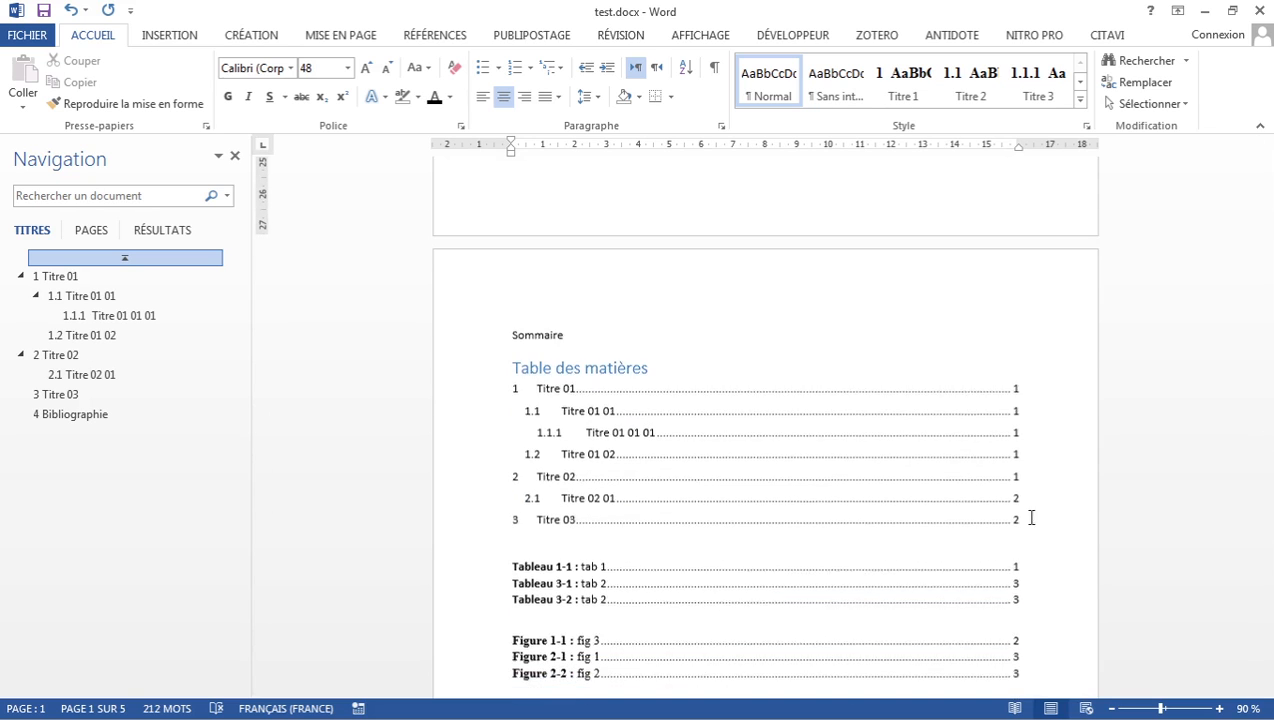
pyautogui.click(959, 427)
pyautogui.keyDown('ctrl'); pyautogui.click(963, 447); pyautogui.keyUp('ctrl')
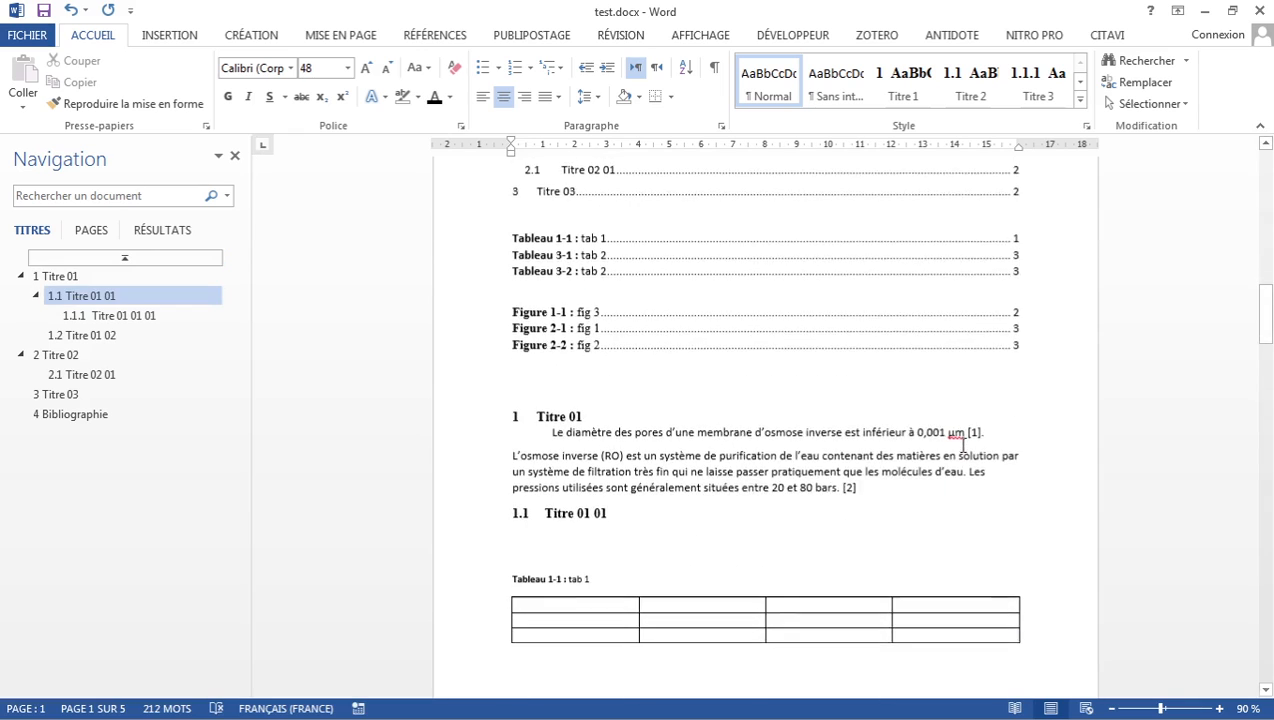
pyautogui.scroll(-2, 963, 447)
pyautogui.scroll(7, 963, 450)
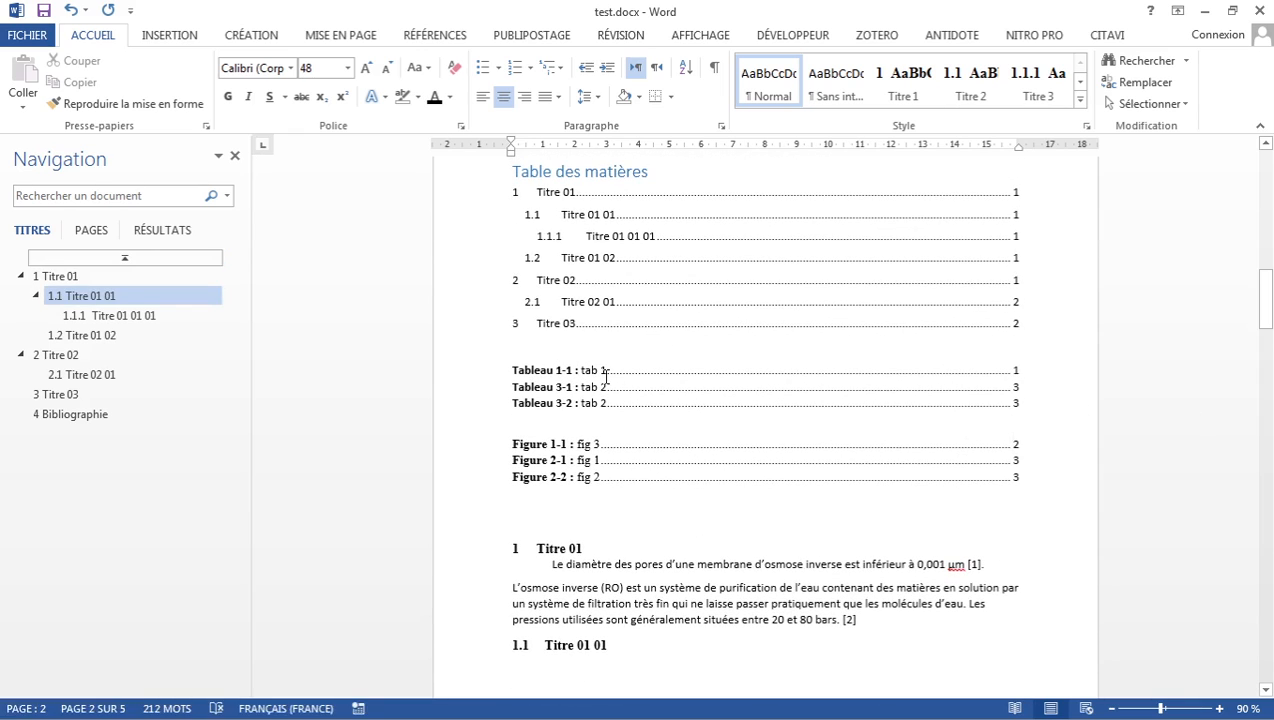
pyautogui.click(551, 344)
pyautogui.click(505, 370)
pyautogui.press('Return')
pyautogui.press('Return')
pyautogui.press('Return')
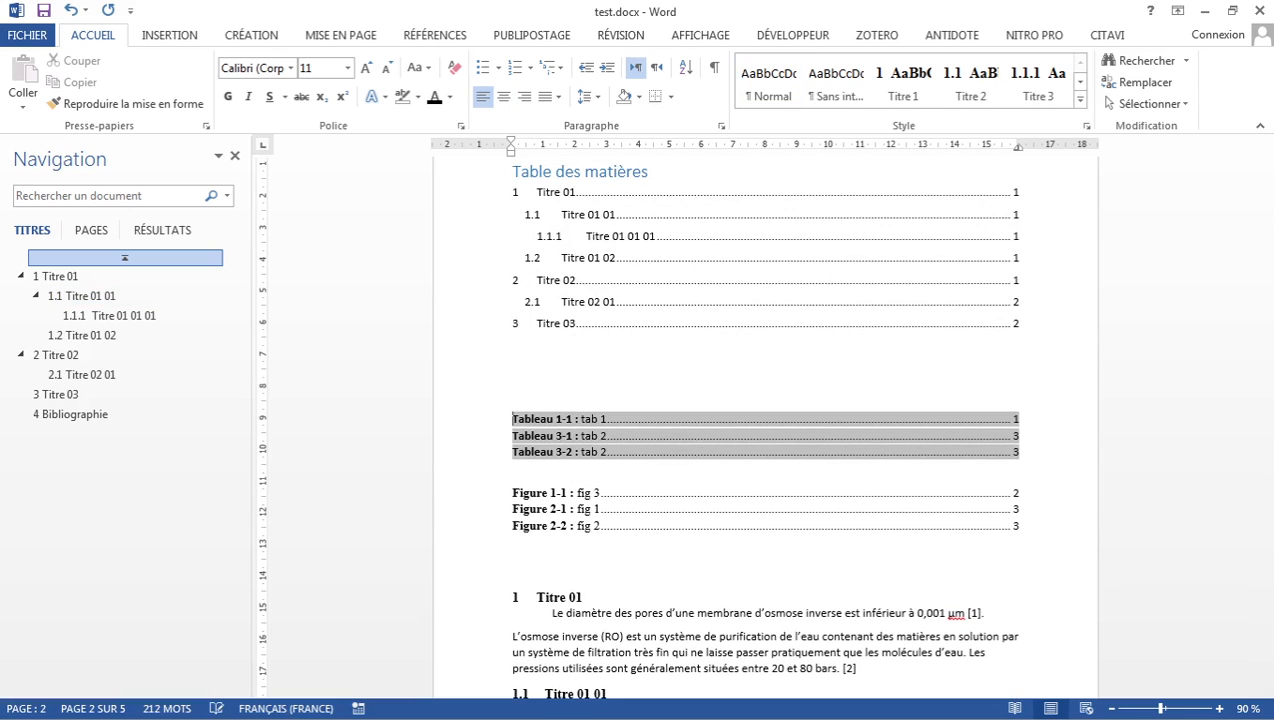
# Step: Insert a page break just above the list of tables so that it starts on a new page
pyautogui.click(168, 37)
pyautogui.click(47, 105)
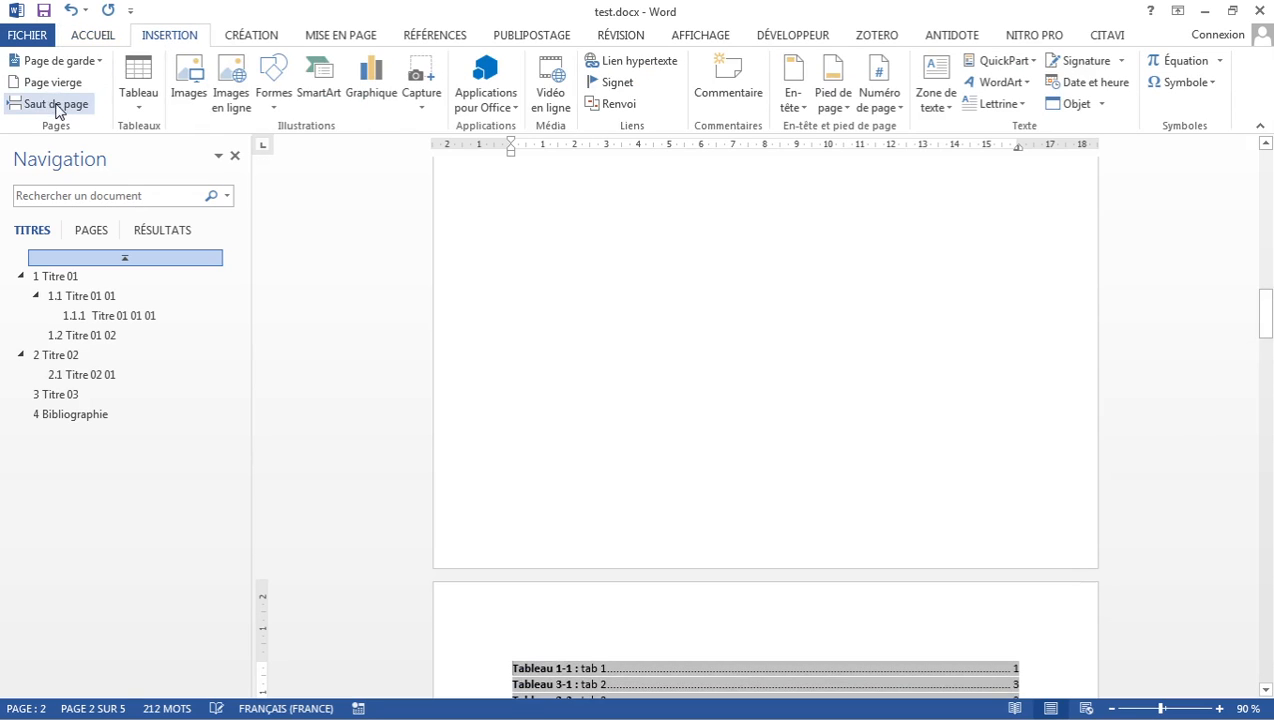
pyautogui.scroll(-3, 602, 376)
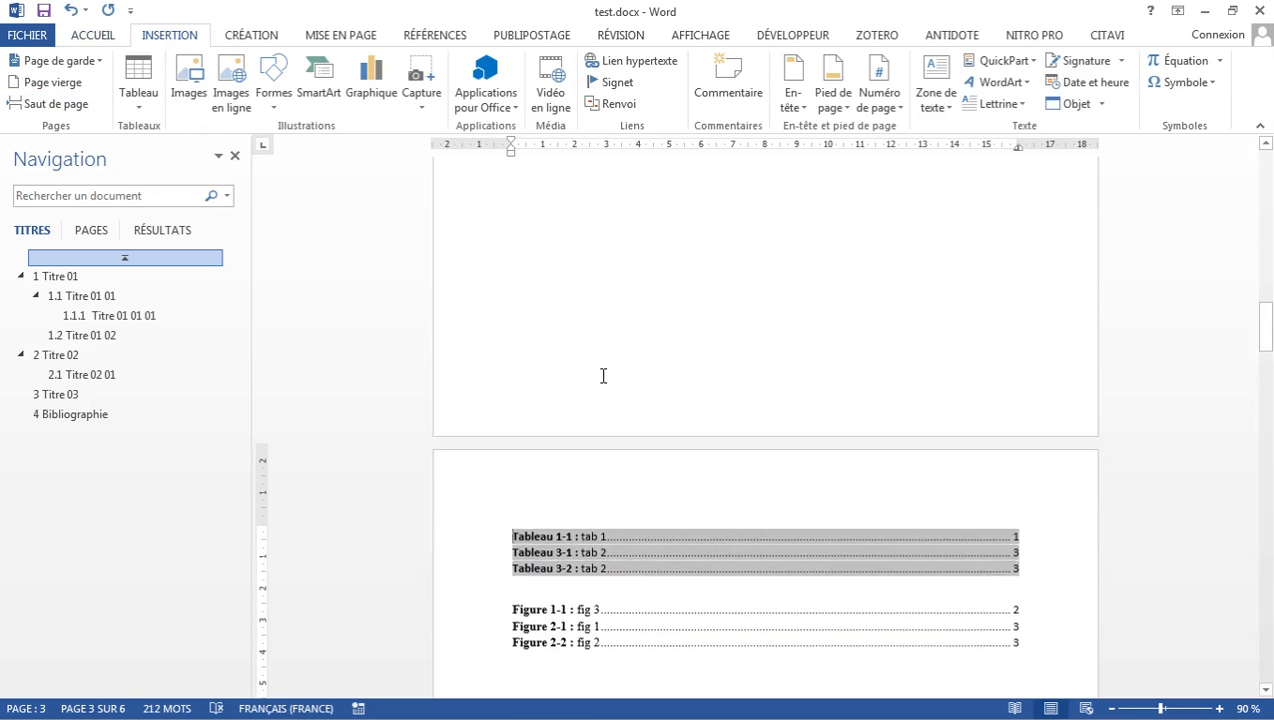
# Step: Show the paragraph and formatting marks throughout the document
pyautogui.scroll(17, 605, 388)
pyautogui.scroll(8, 605, 388)
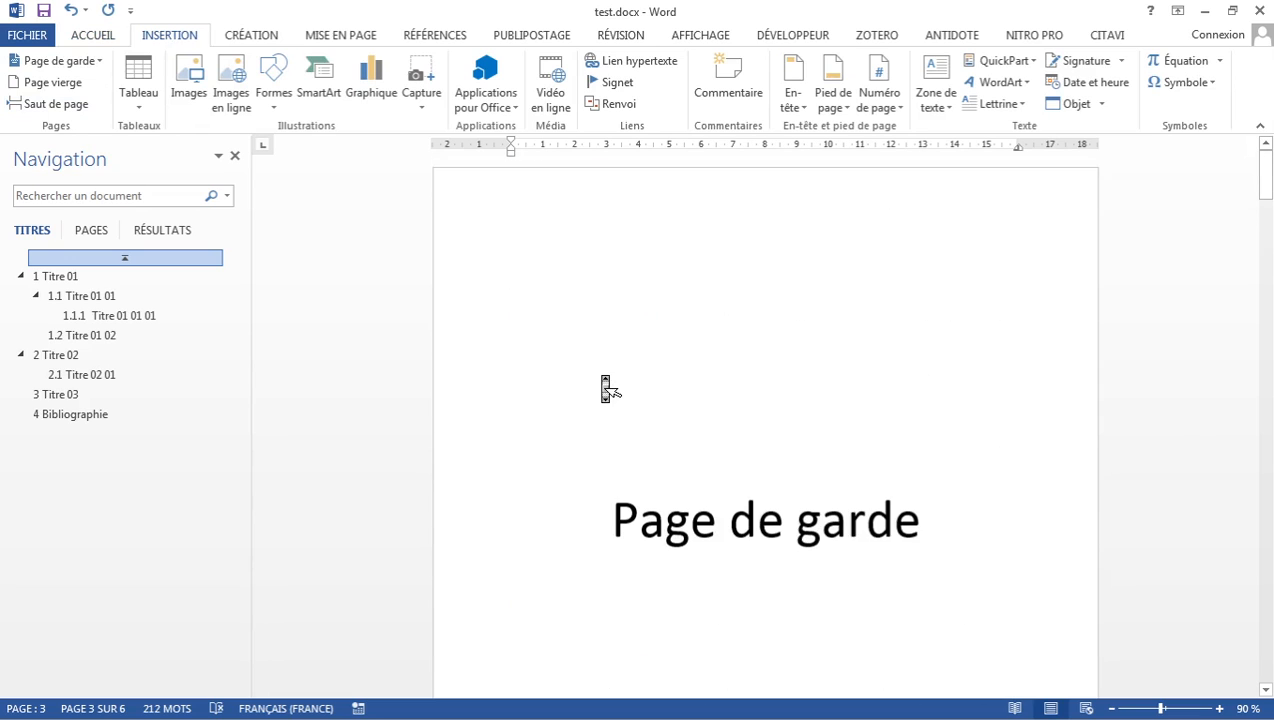
pyautogui.click(97, 38)
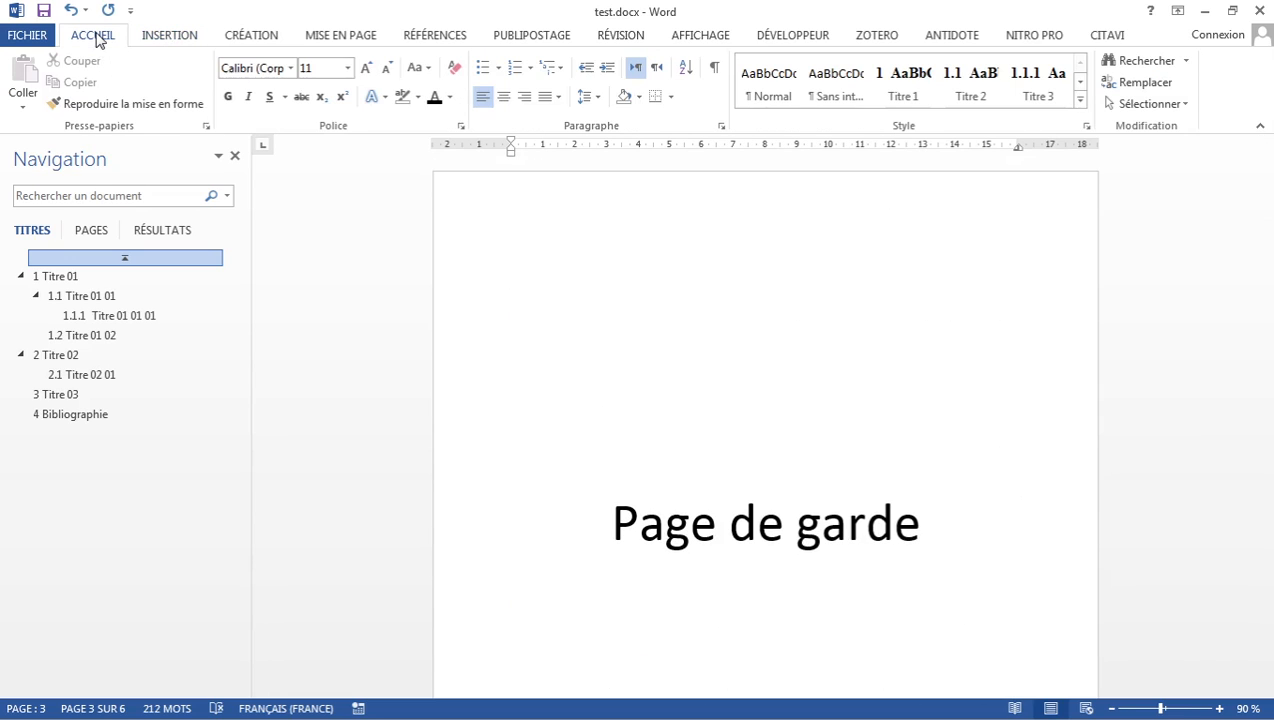
pyautogui.click(714, 69)
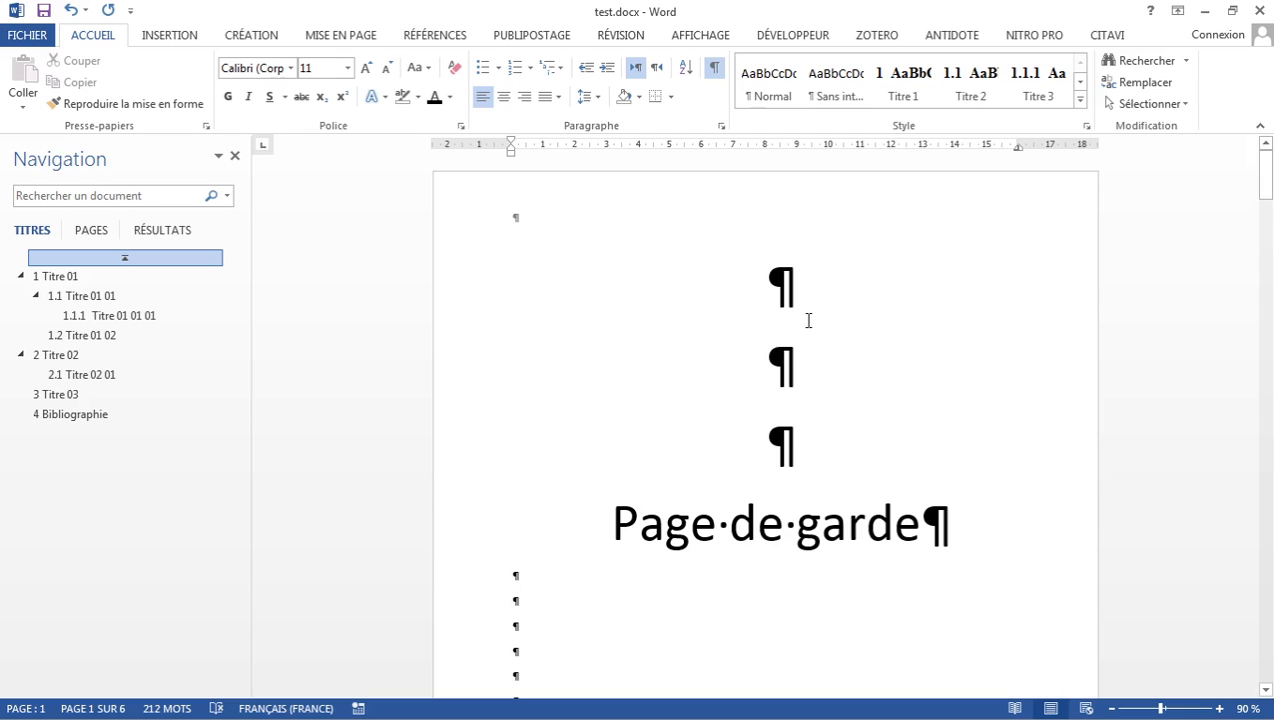
# Step: Examine the paragraph marks and page breaks on the cover page and the table of contents page
pyautogui.click(797, 355)
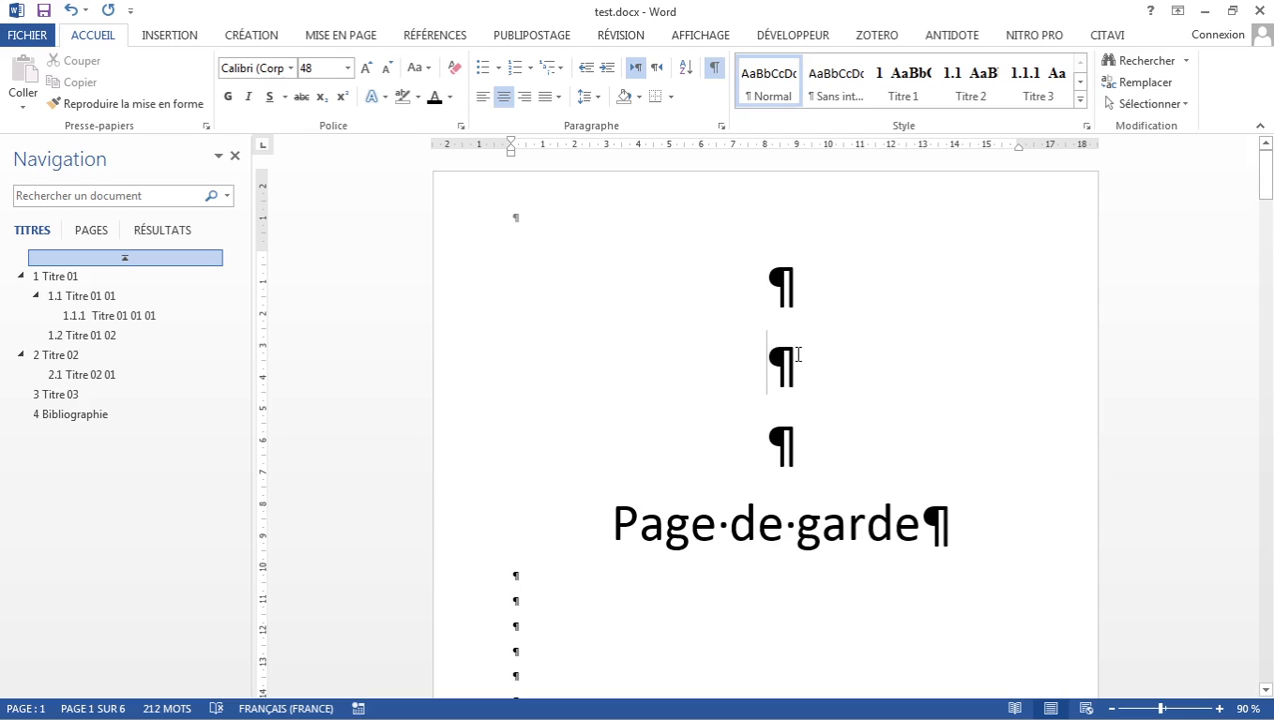
pyautogui.scroll(-1, 797, 355)
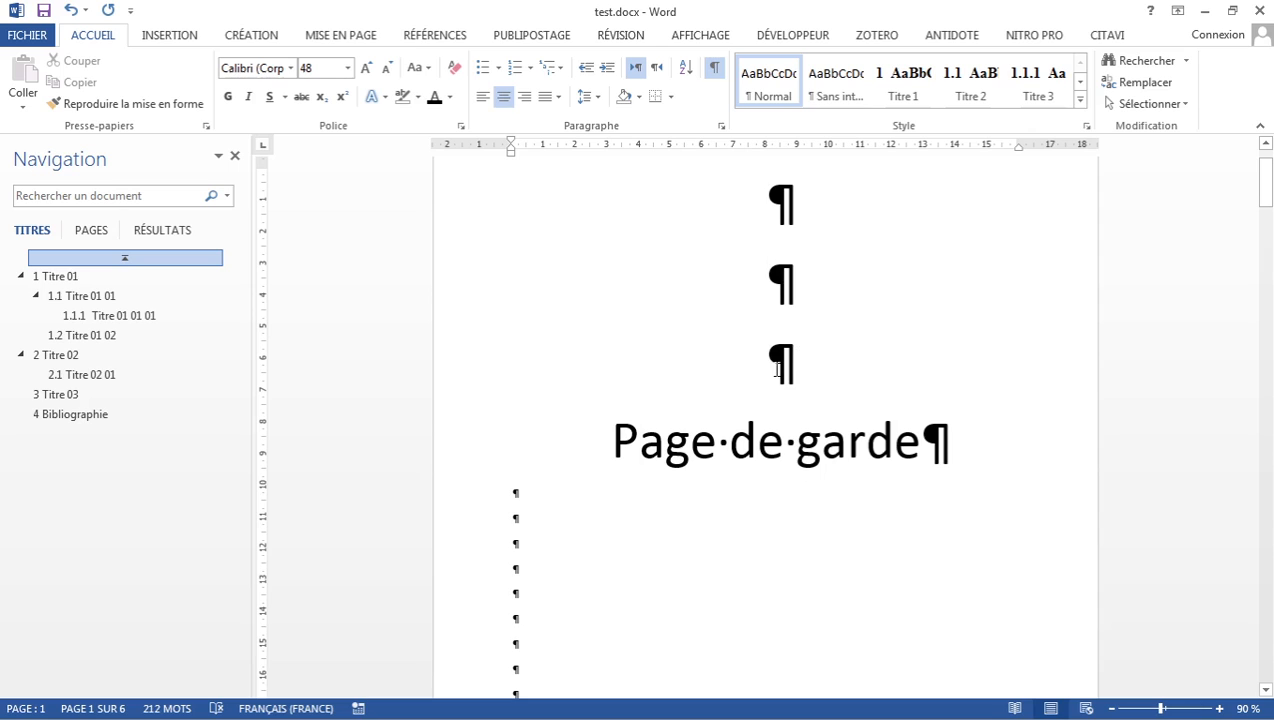
pyautogui.click(778, 370)
pyautogui.scroll(-4, 778, 370)
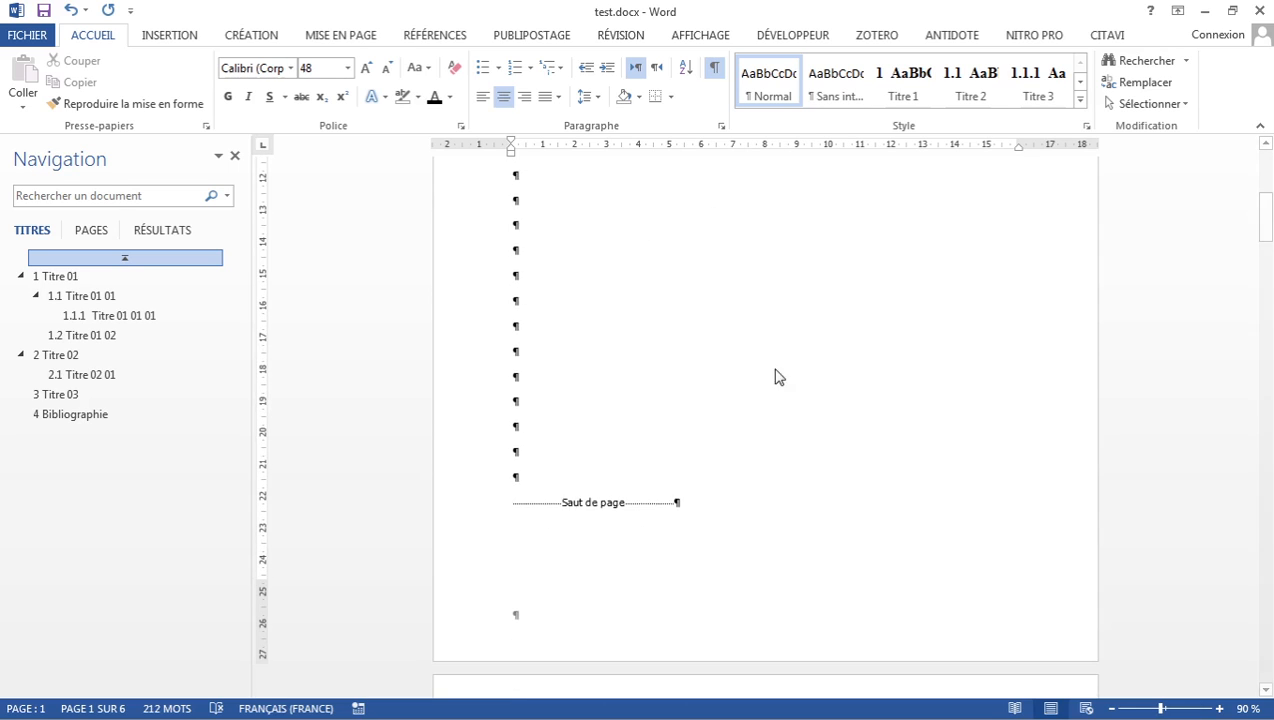
pyautogui.scroll(-3, 659, 498)
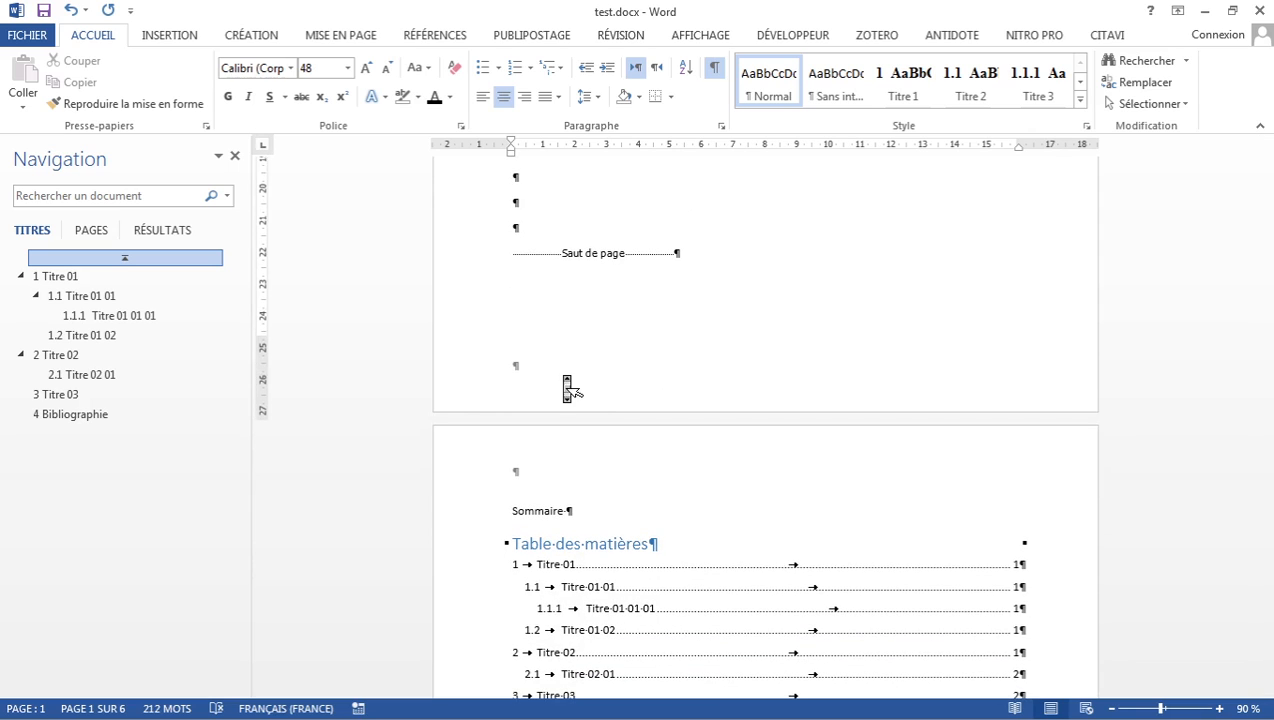
pyautogui.scroll(8, 566, 384)
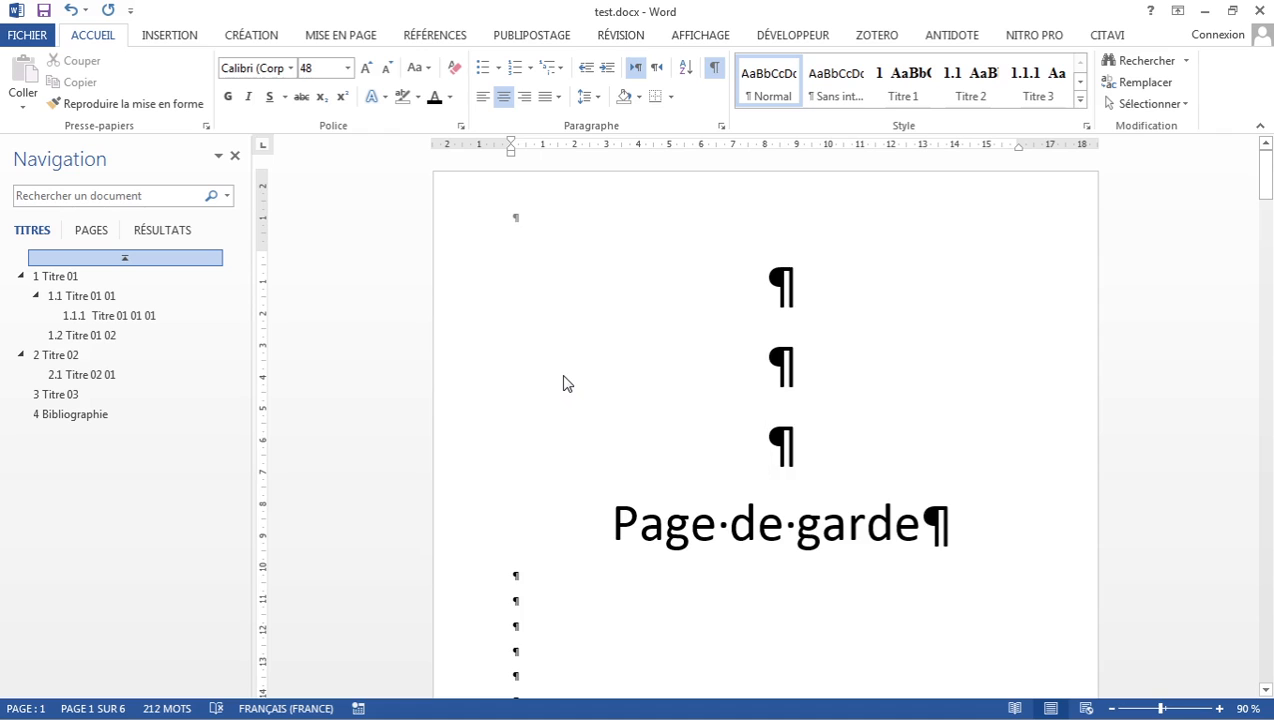
pyautogui.scroll(-8, 566, 384)
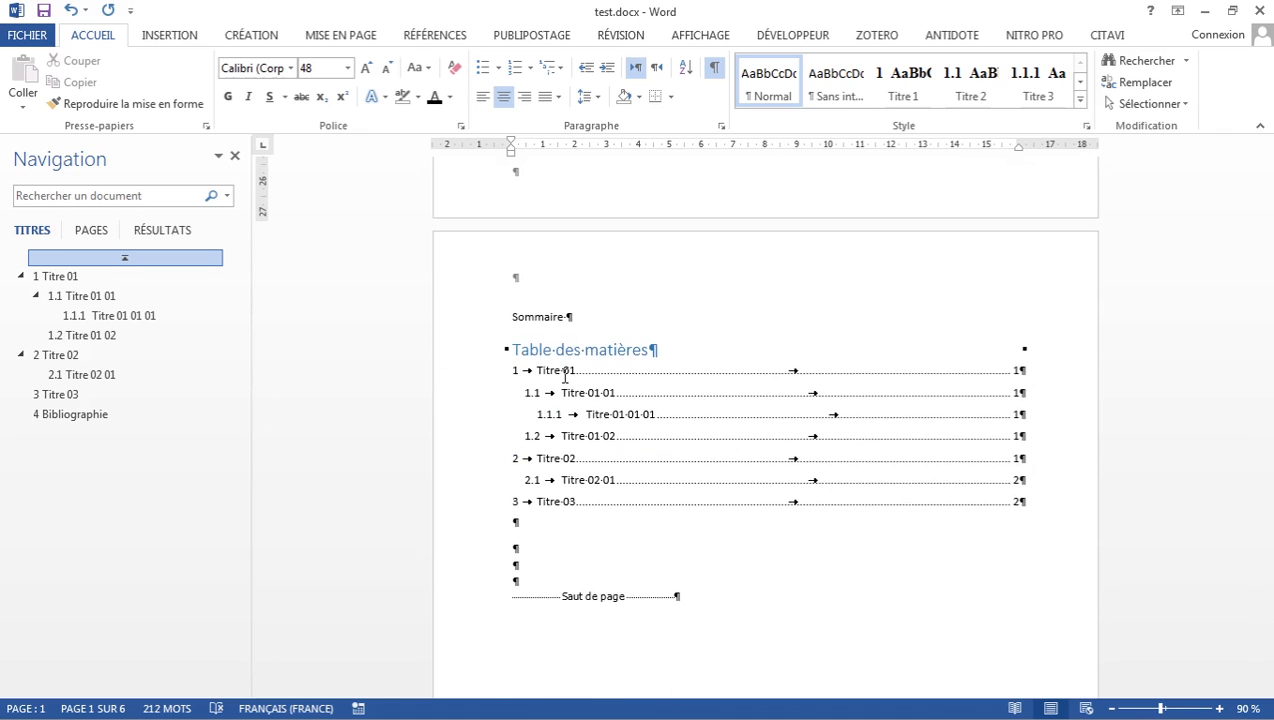
# Step: Insert a page break between the list of tables and the list of figures
pyautogui.scroll(-3, 624, 320)
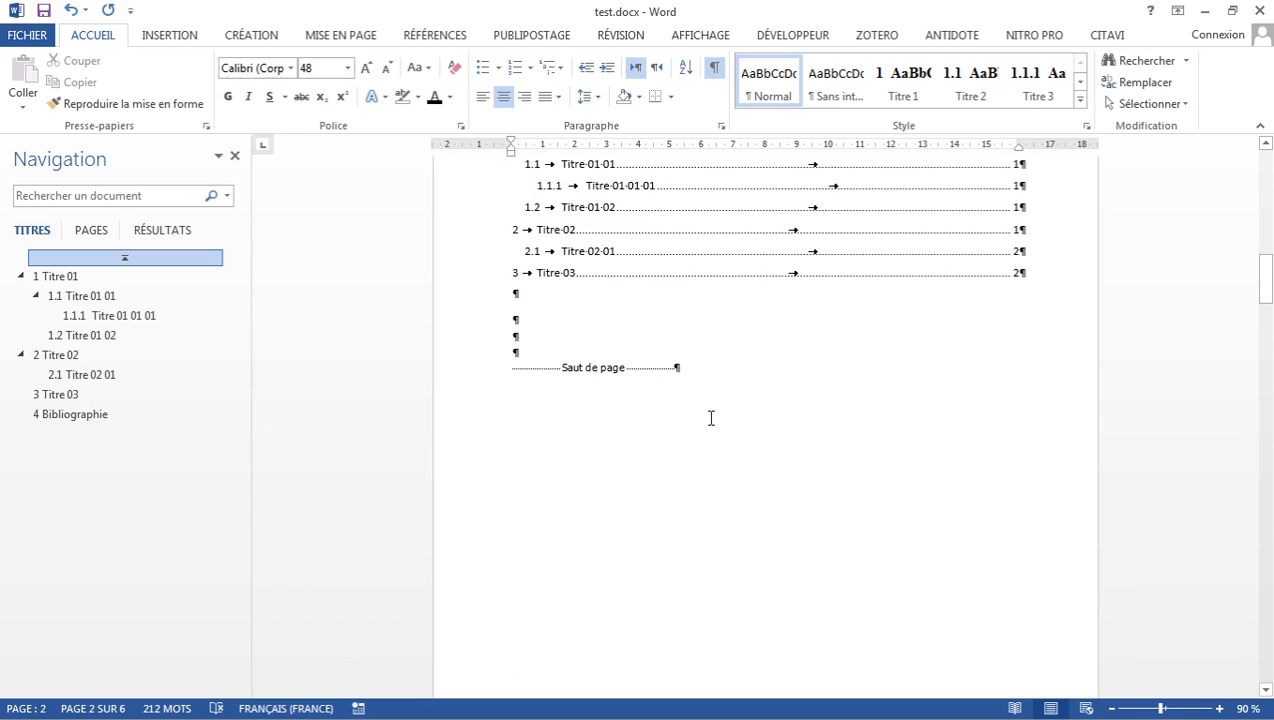
pyautogui.scroll(-9, 711, 418)
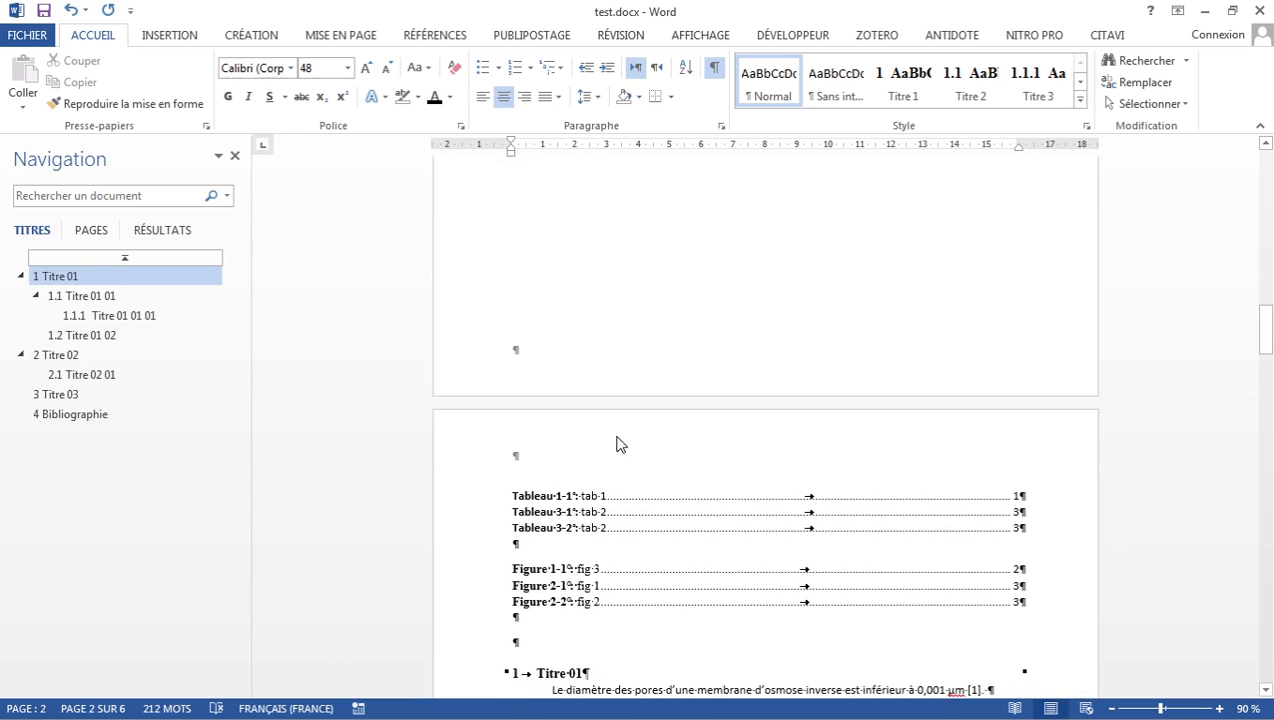
pyautogui.scroll(-1, 561, 472)
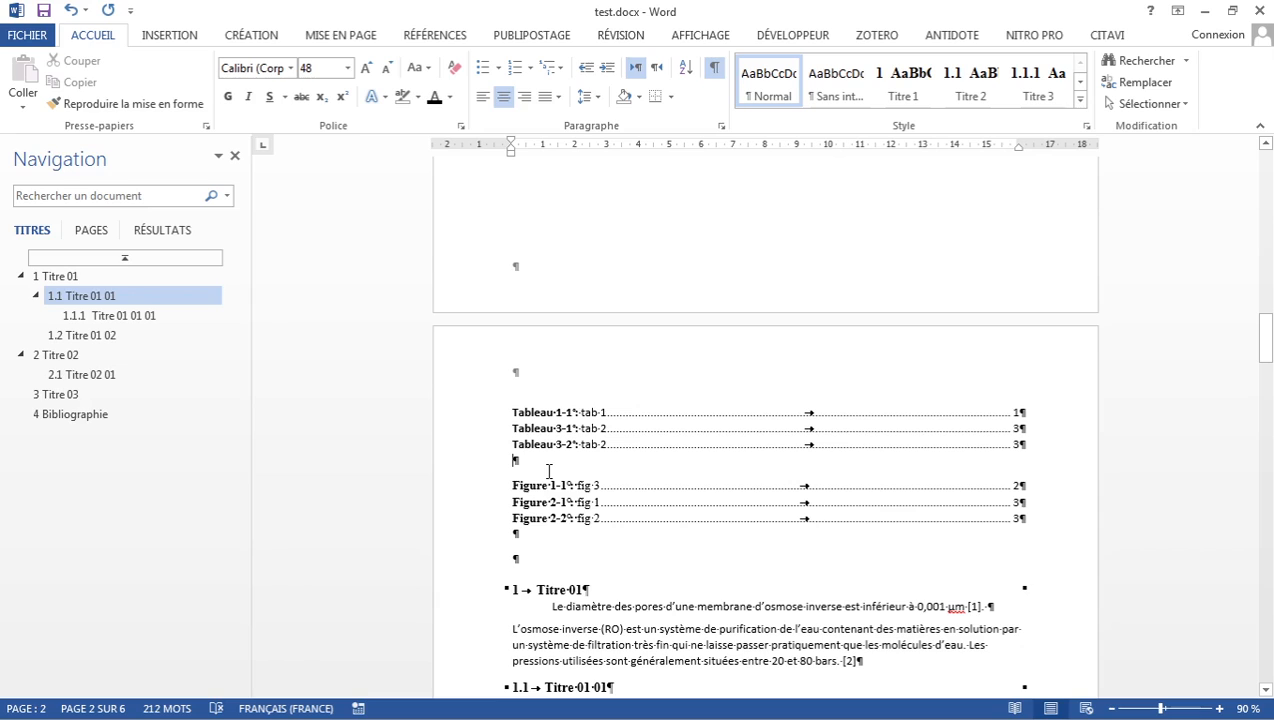
pyautogui.click(548, 470)
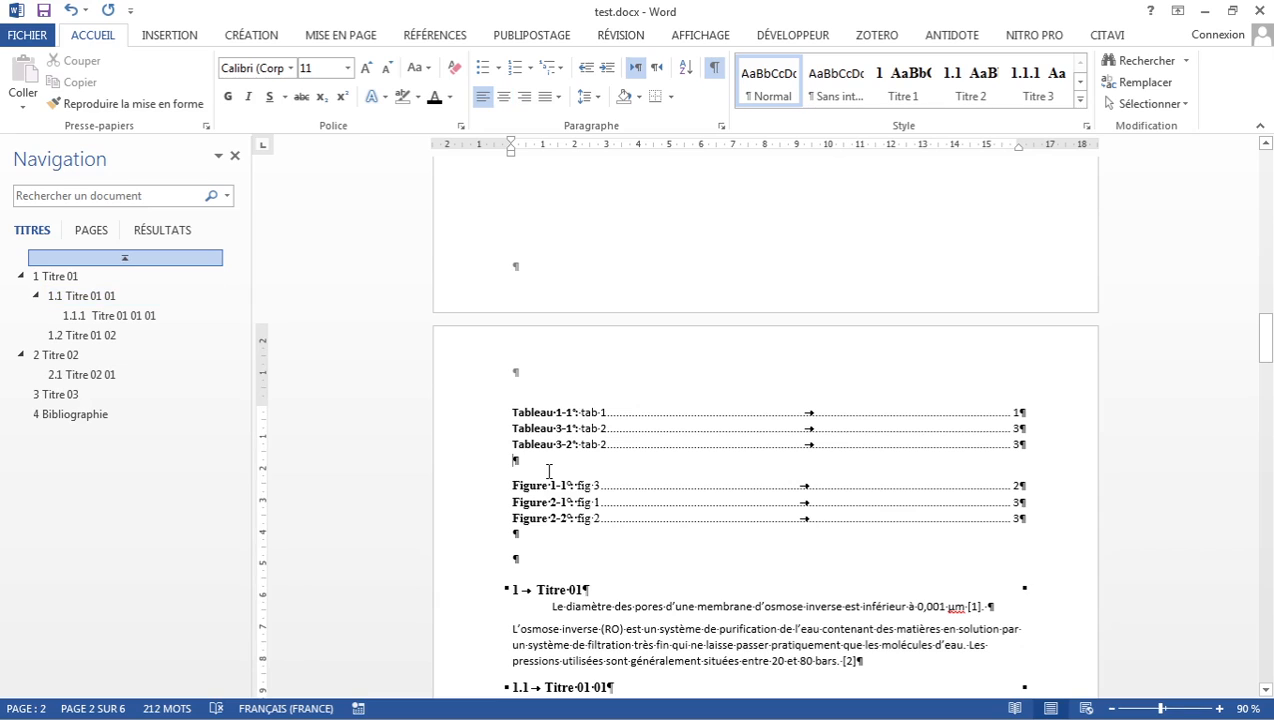
pyautogui.click(167, 38)
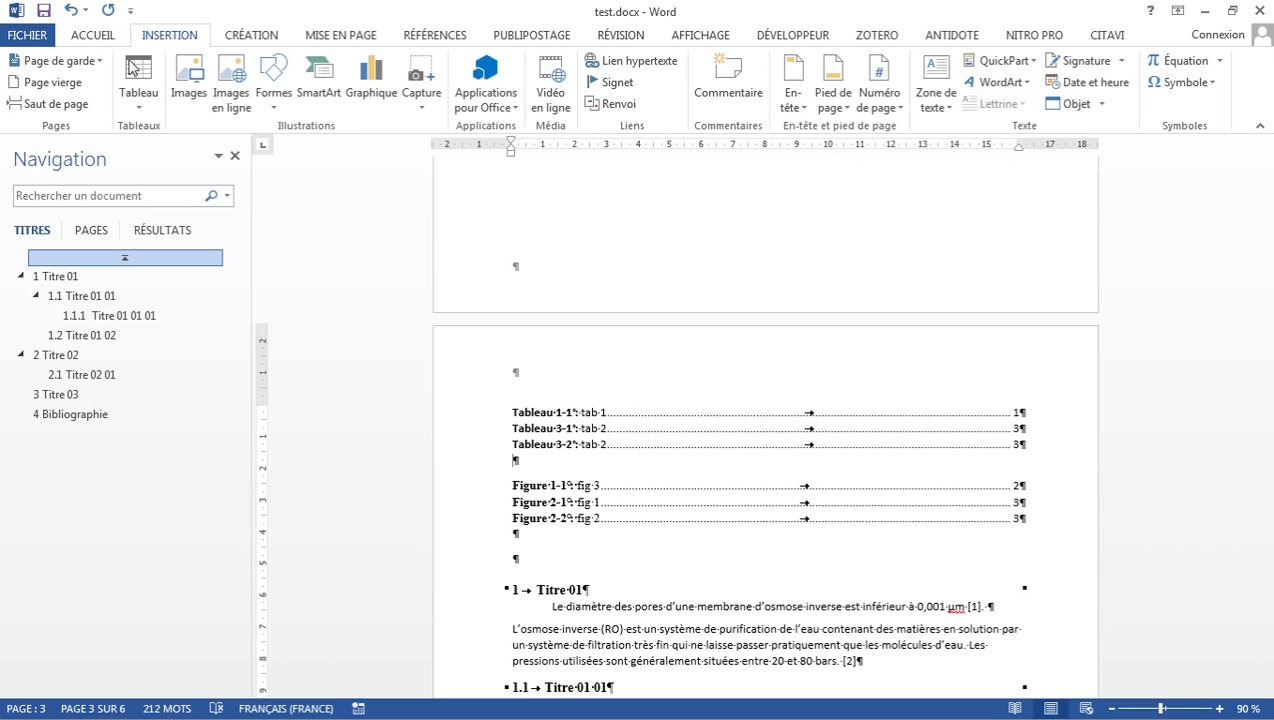
pyautogui.click(52, 103)
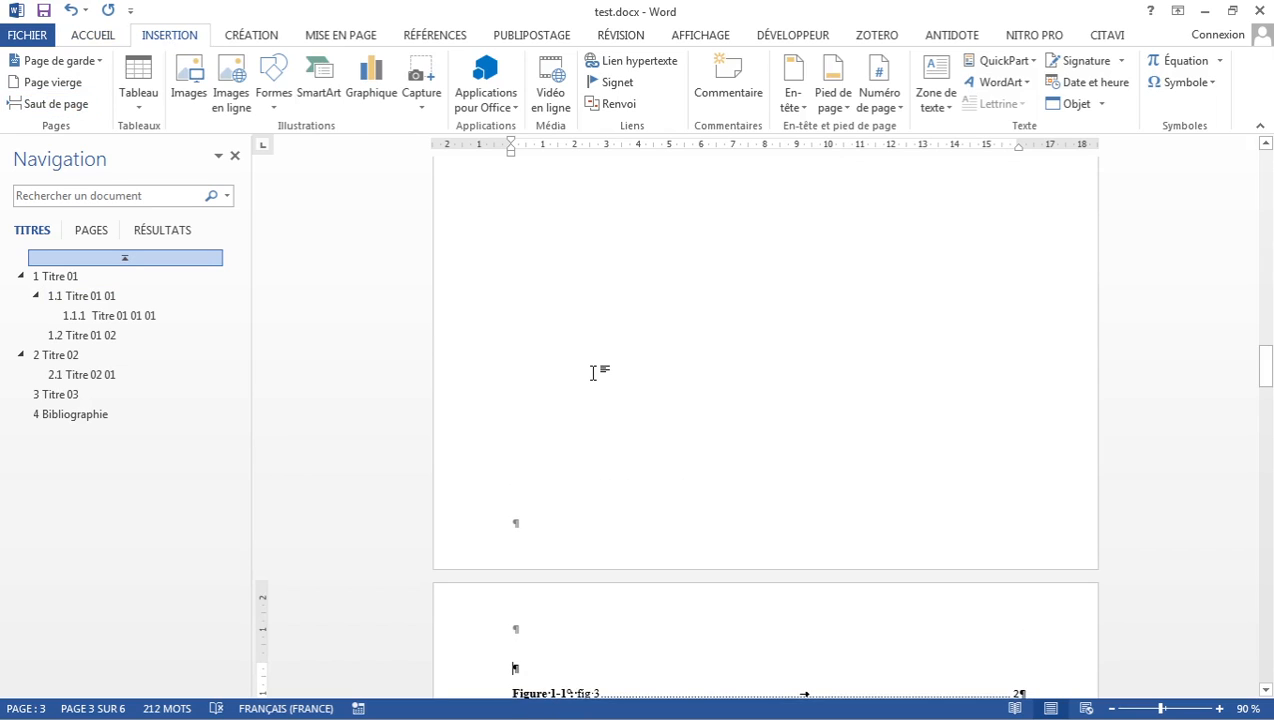
# Step: Insert a page break between the list of figures and the heading Titre 01
pyautogui.scroll(-2, 593, 372)
pyautogui.scroll(12, 593, 375)
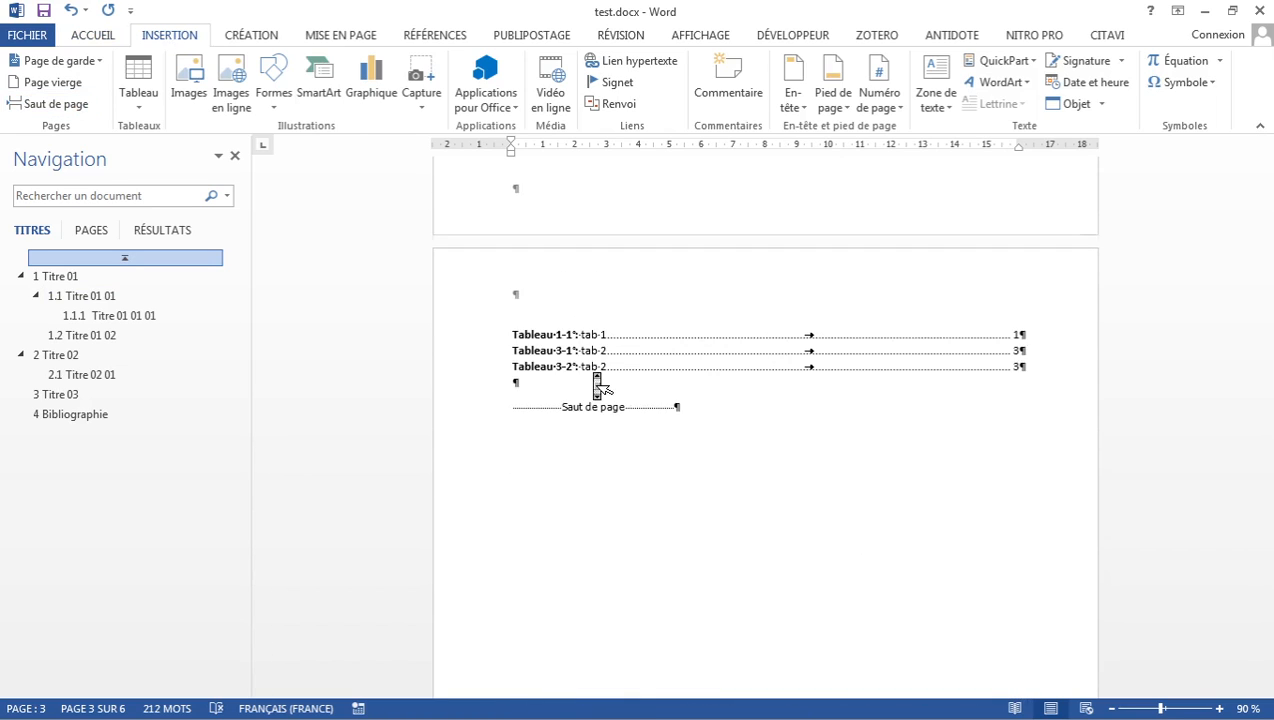
pyautogui.scroll(10, 596, 385)
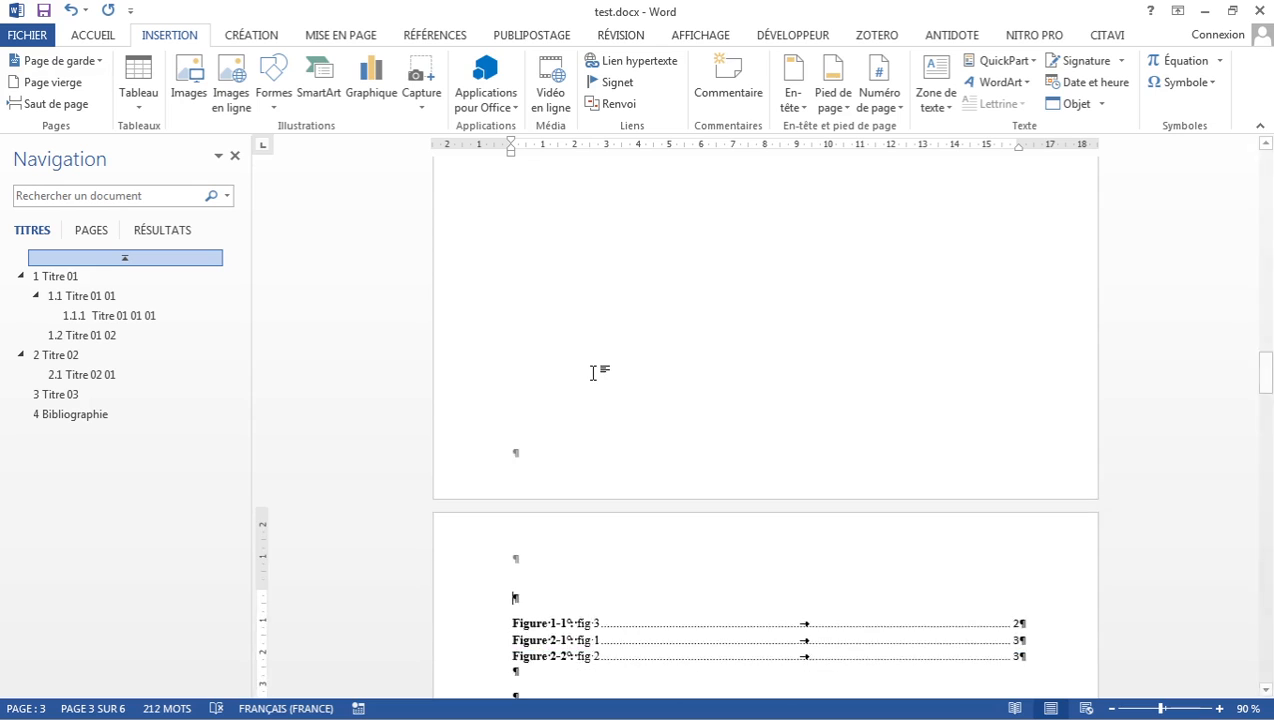
pyautogui.scroll(-4, 594, 376)
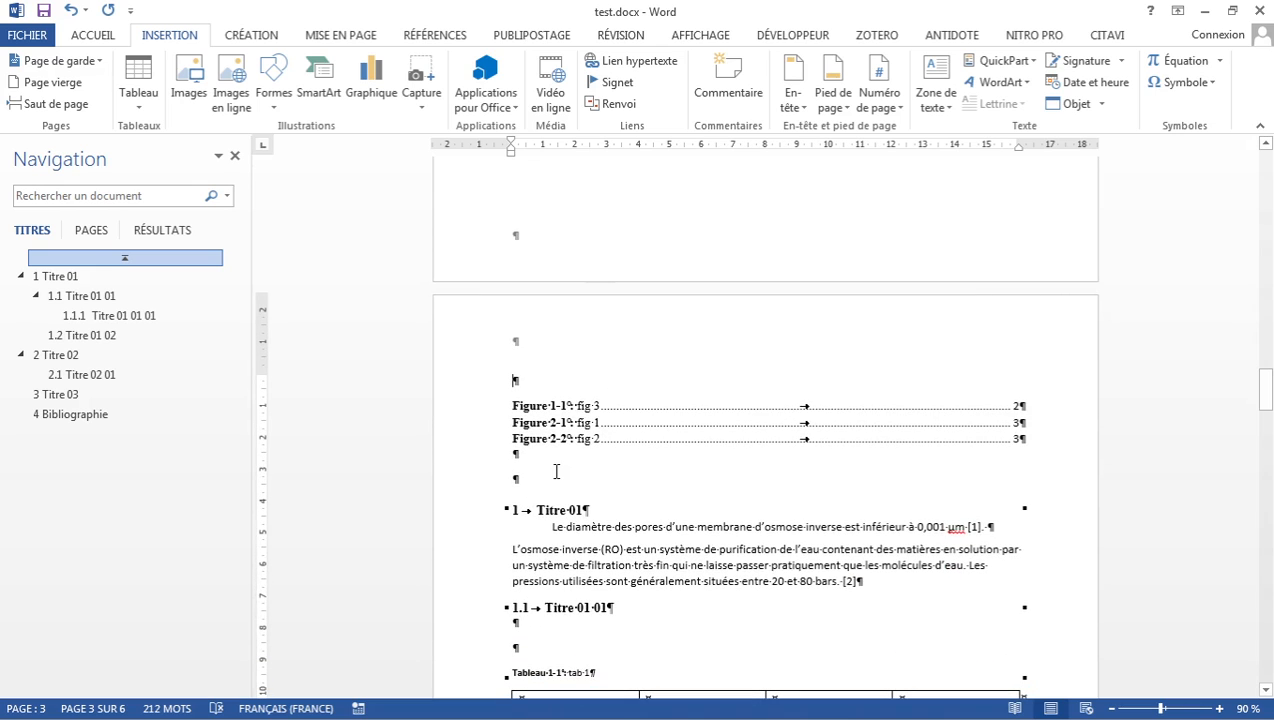
pyautogui.click(44, 104)
pyautogui.scroll(-15, 510, 380)
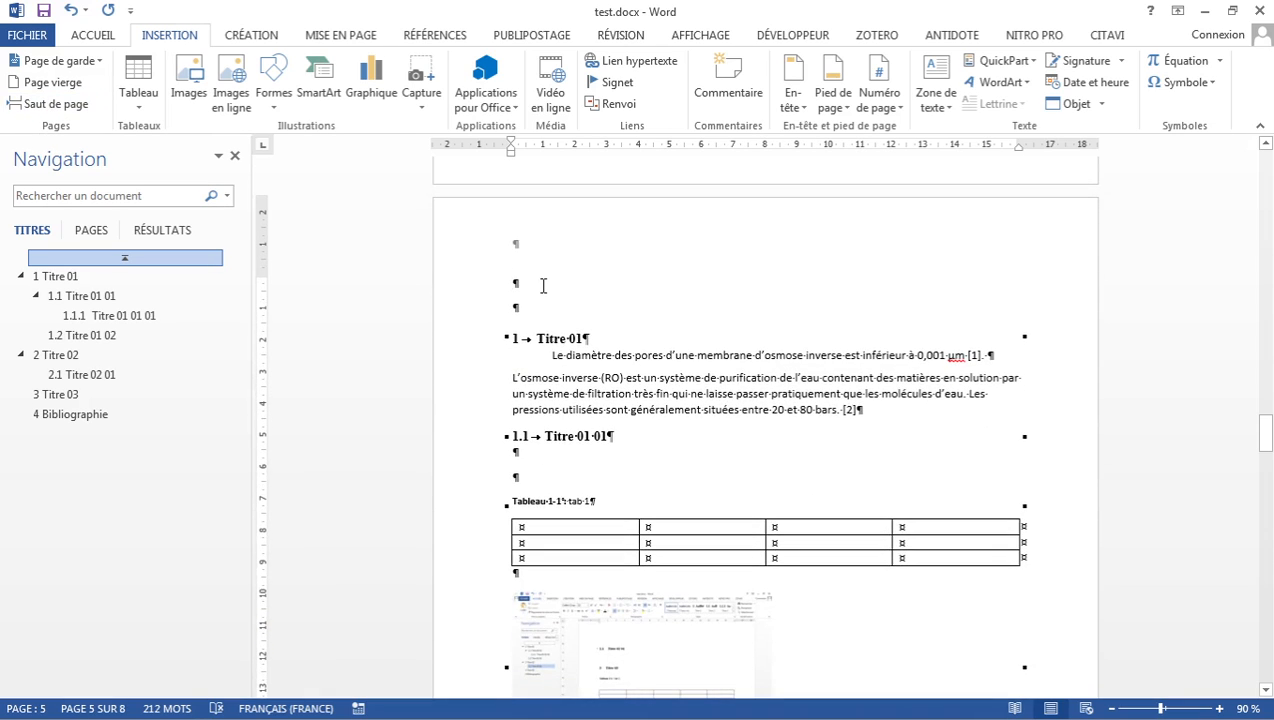
# Step: Delete the two blank lines above the heading Titre 01 on its new page
pyautogui.click(543, 286)
pyautogui.press('Delete')
pyautogui.press('Delete')
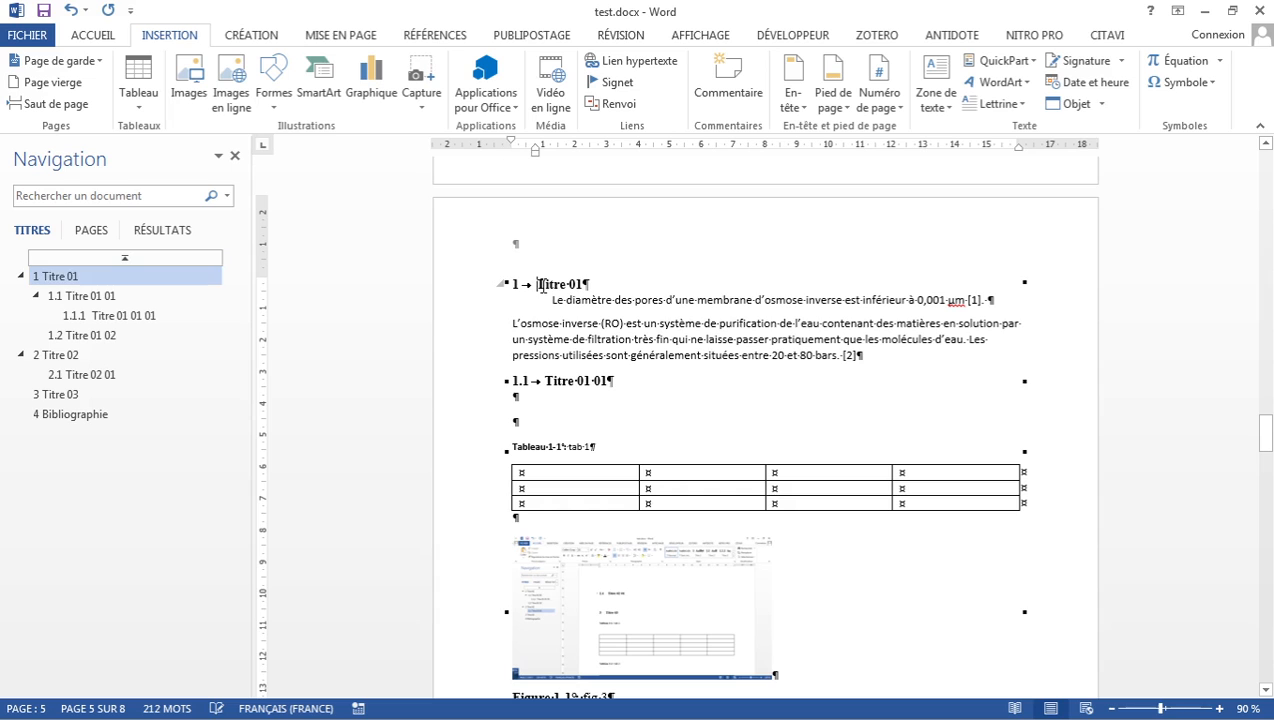
# Step: Add two blank lines after the heading Titre 01 02 and insert a page break there, before Titre 02
pyautogui.scroll(-6, 590, 373)
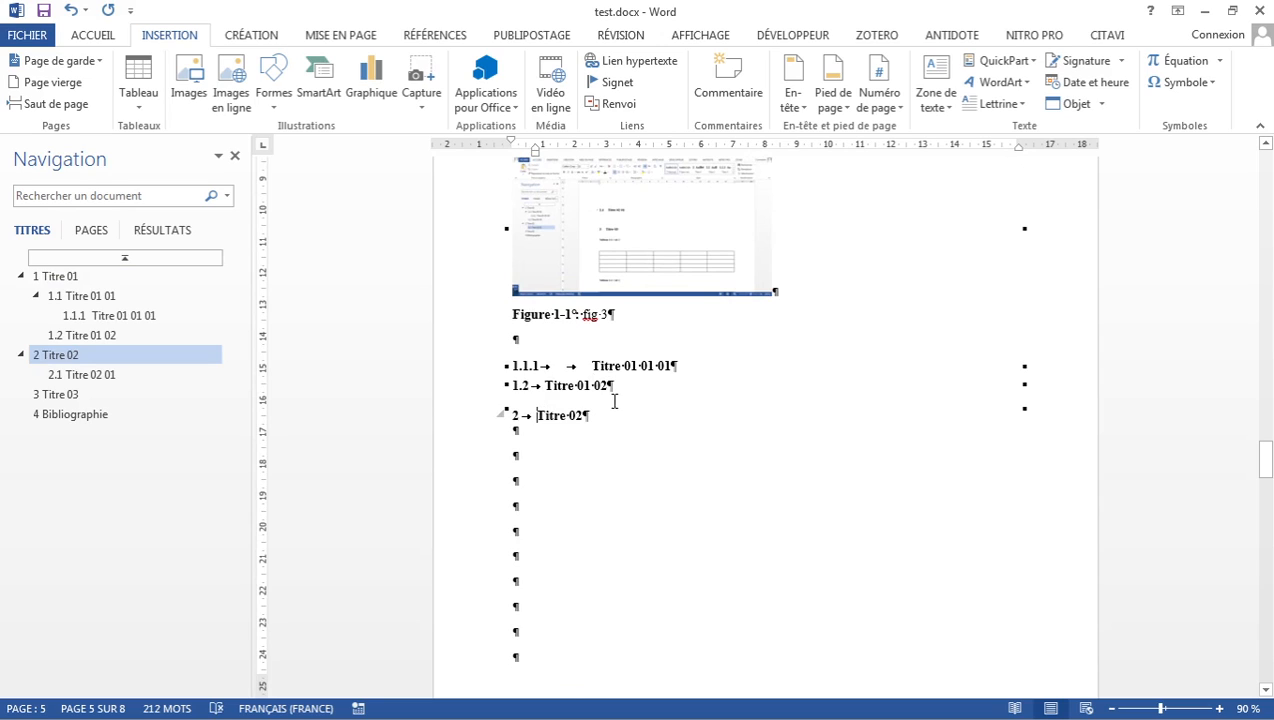
pyautogui.click(641, 390)
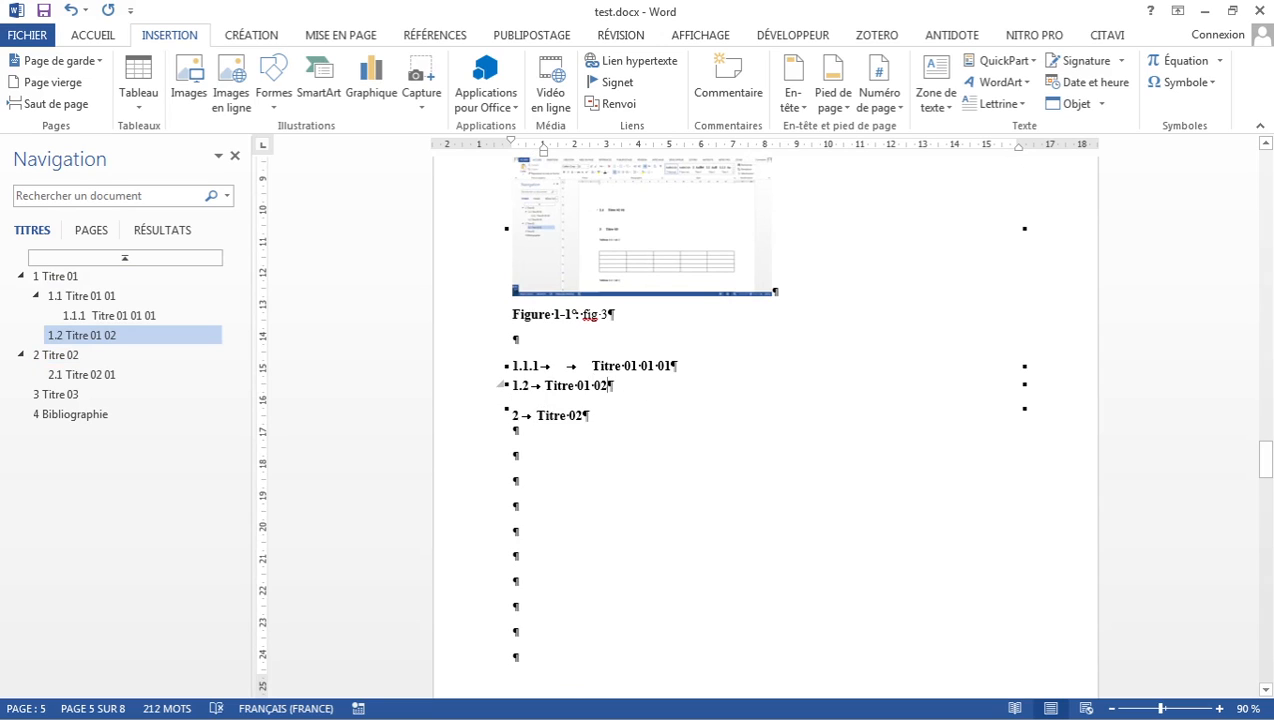
pyautogui.press('Return')
pyautogui.press('Return')
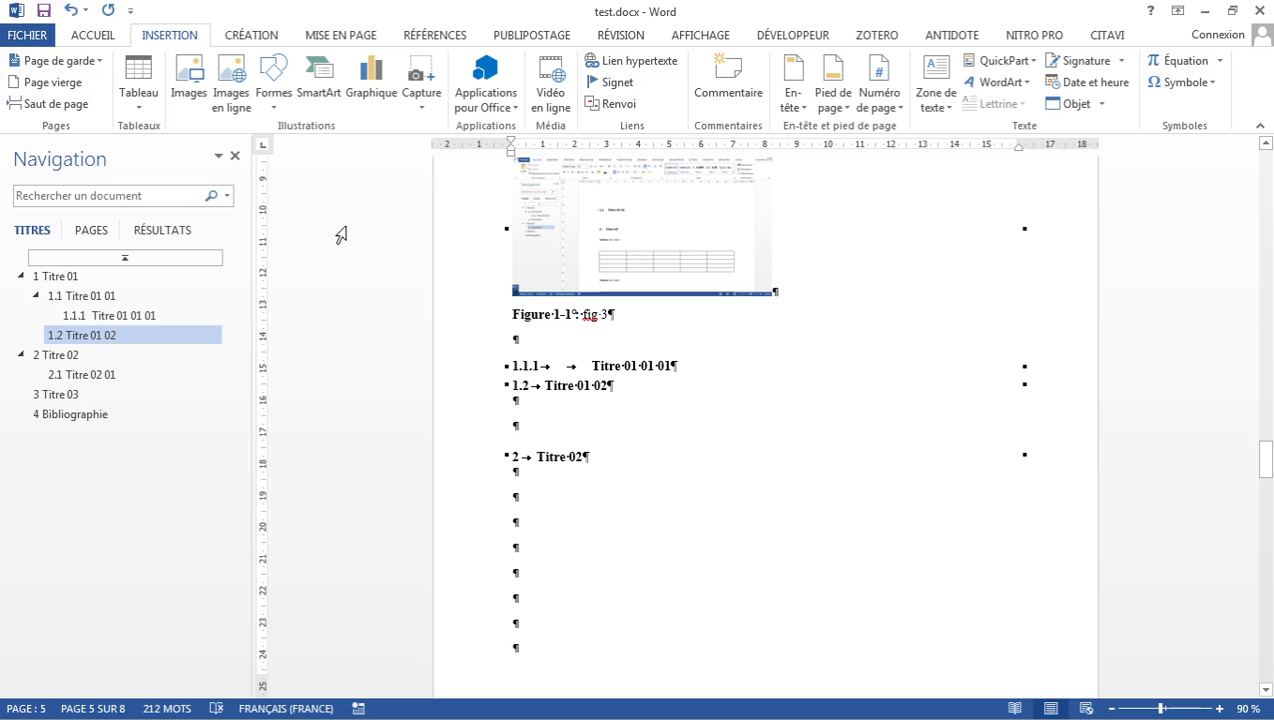
pyautogui.click(45, 104)
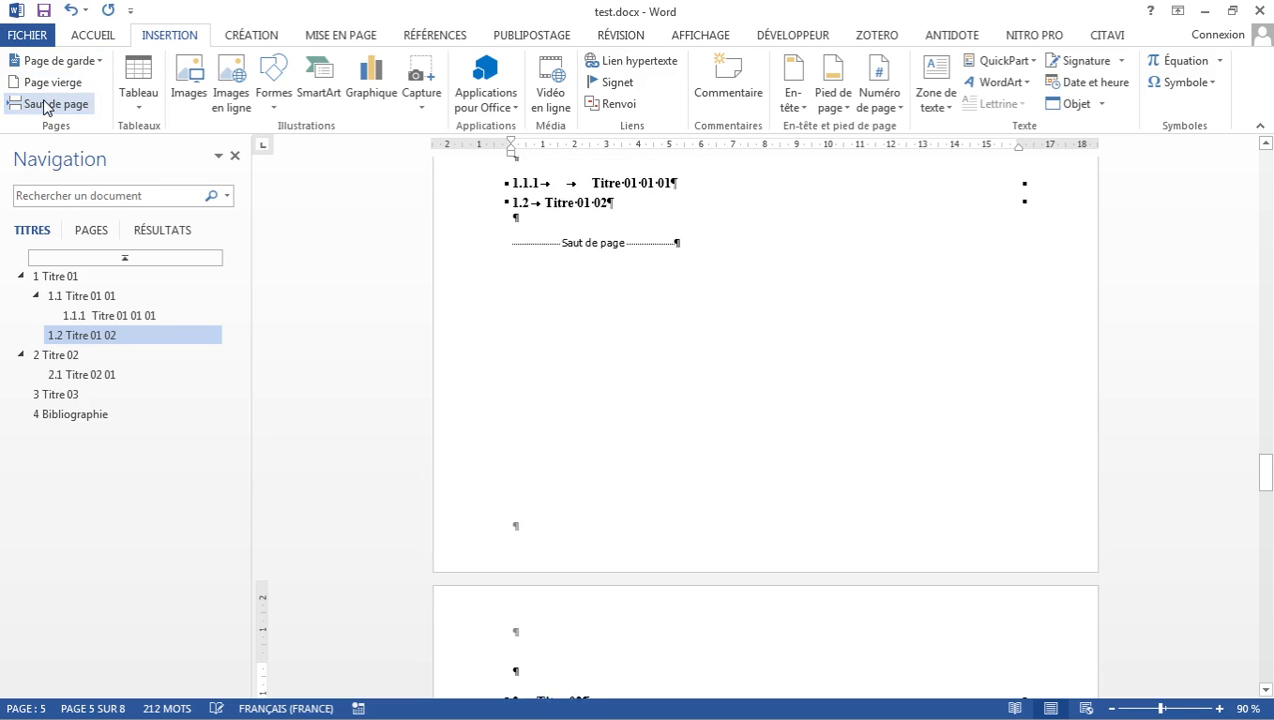
# Step: Insert a page break on the blank line between the Figure 2-2 caption and the heading Titre 03
pyautogui.middleClick(572, 507)
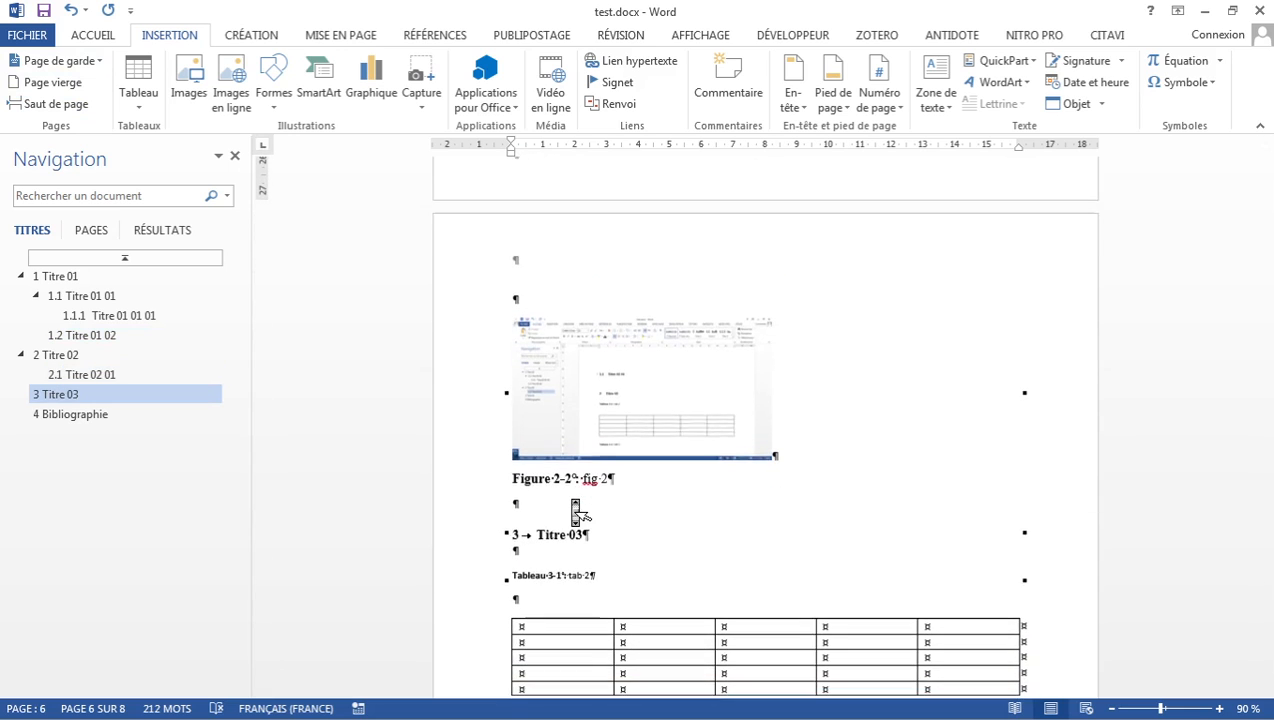
pyautogui.click(565, 502)
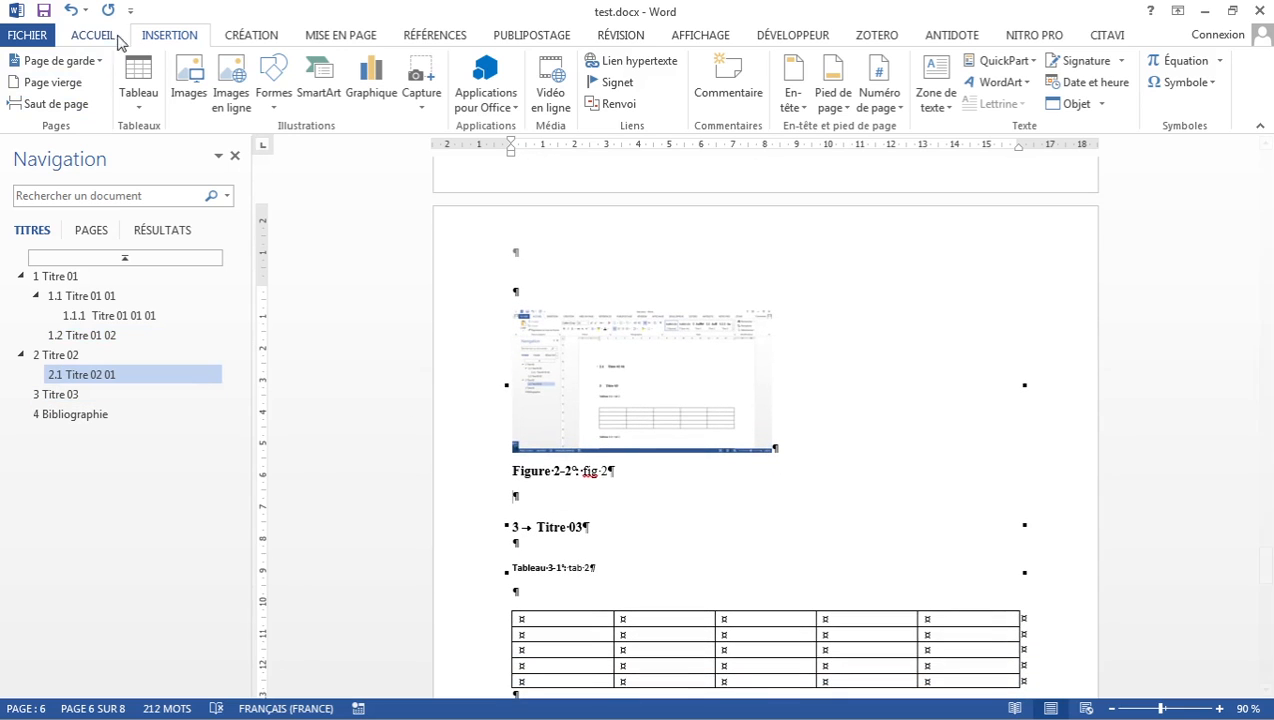
pyautogui.click(72, 104)
pyautogui.middleClick(645, 458)
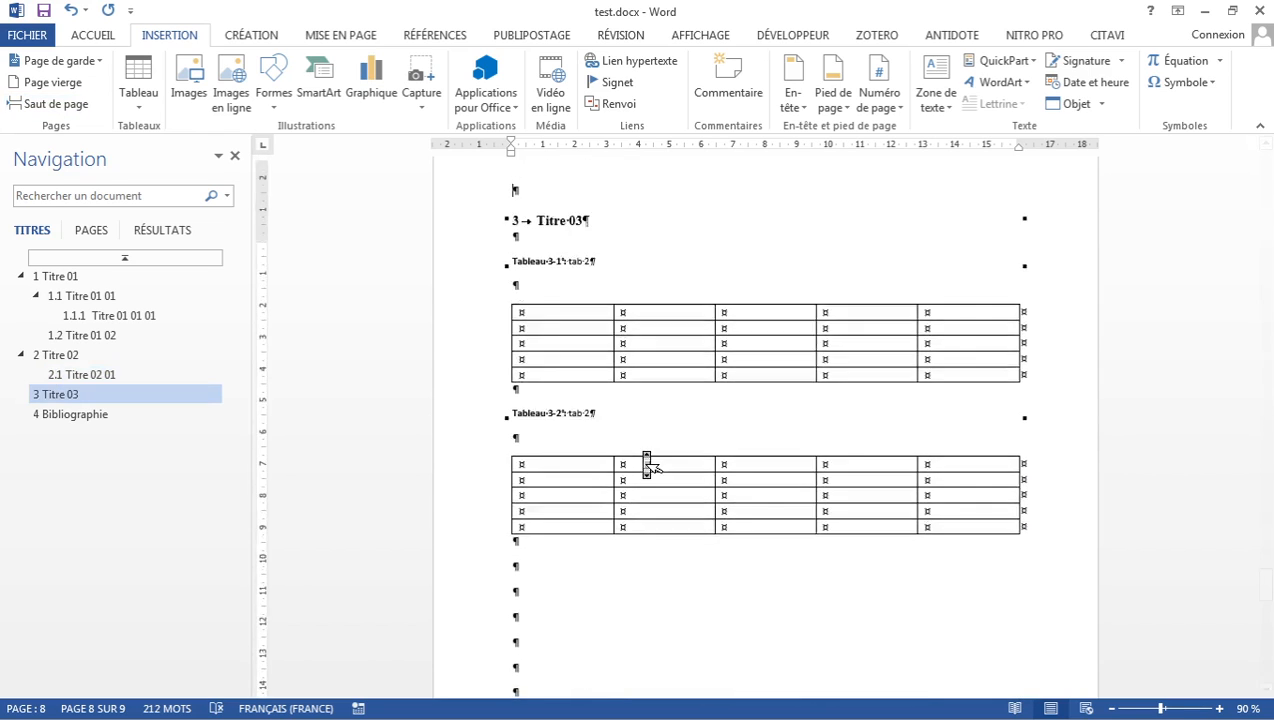
# Step: Delete the blank line above the heading Titre 03 on its new page
pyautogui.middleClick(645, 451)
pyautogui.press('Delete')
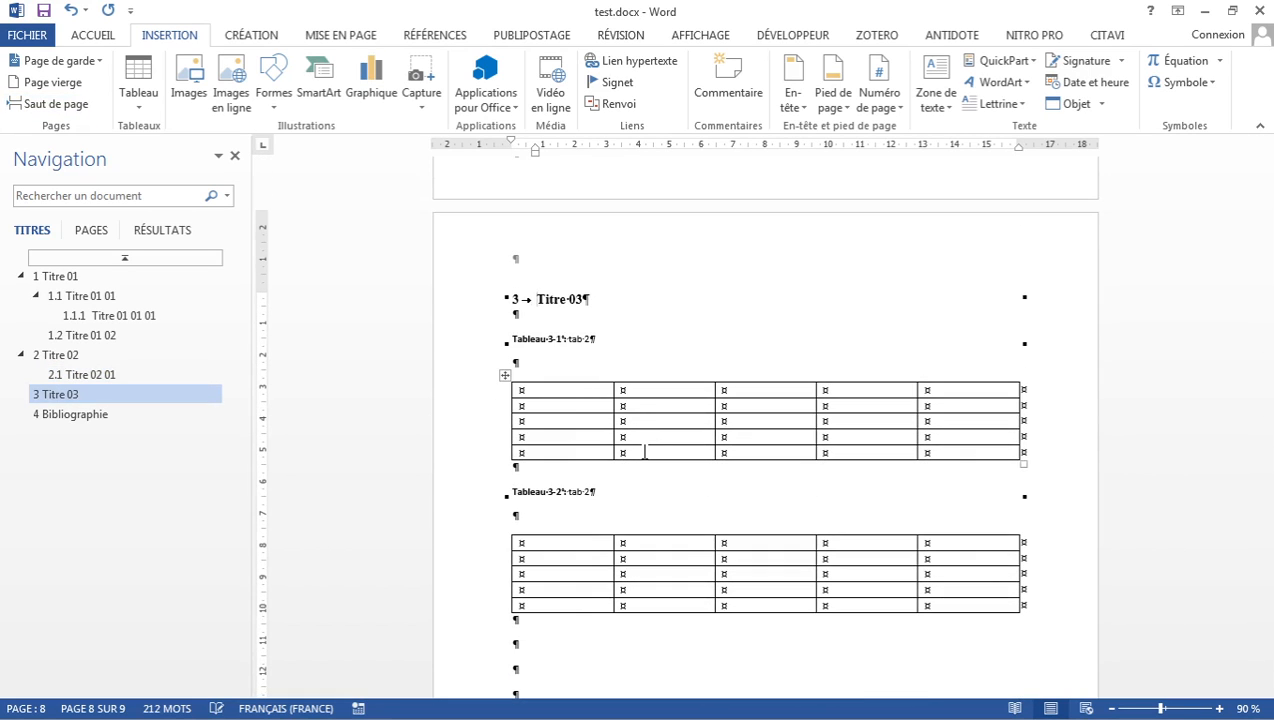
# Step: Insert a page break among the blank lines below the Titre 03 tables, before the heading Bibliographie
pyautogui.middleClick(645, 452)
pyautogui.middleClick(645, 452)
pyautogui.scroll(-1, 645, 452)
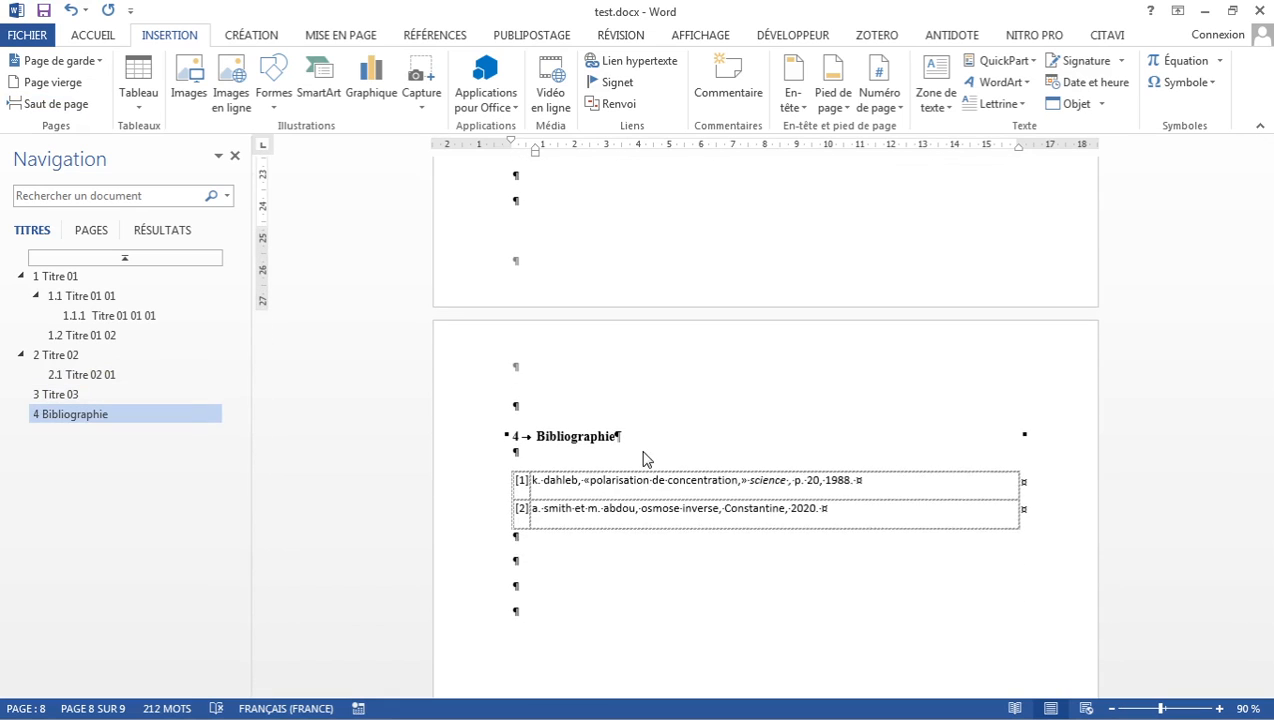
pyautogui.scroll(2, 617, 313)
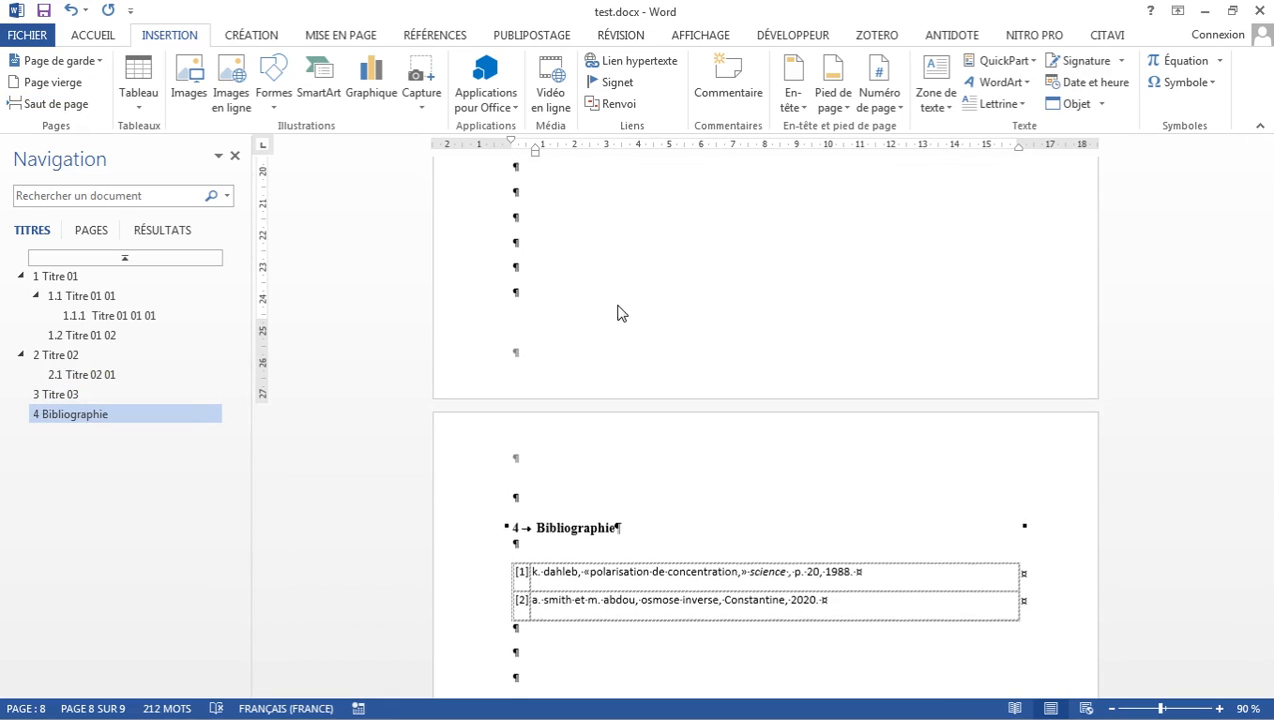
pyautogui.click(578, 258)
pyautogui.click(70, 103)
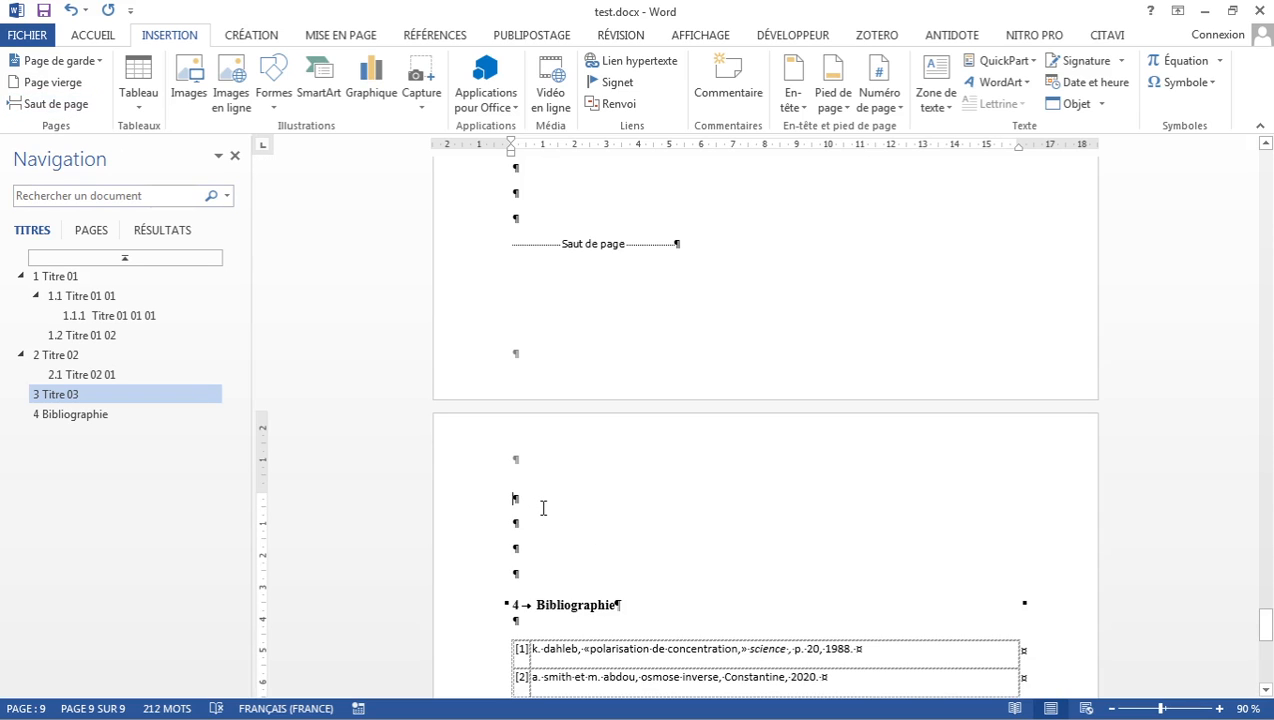
# Step: Delete the four blank lines above the heading Bibliographie on its page
pyautogui.press('Delete')
pyautogui.press('Delete')
pyautogui.press('Delete')
pyautogui.press('Delete')
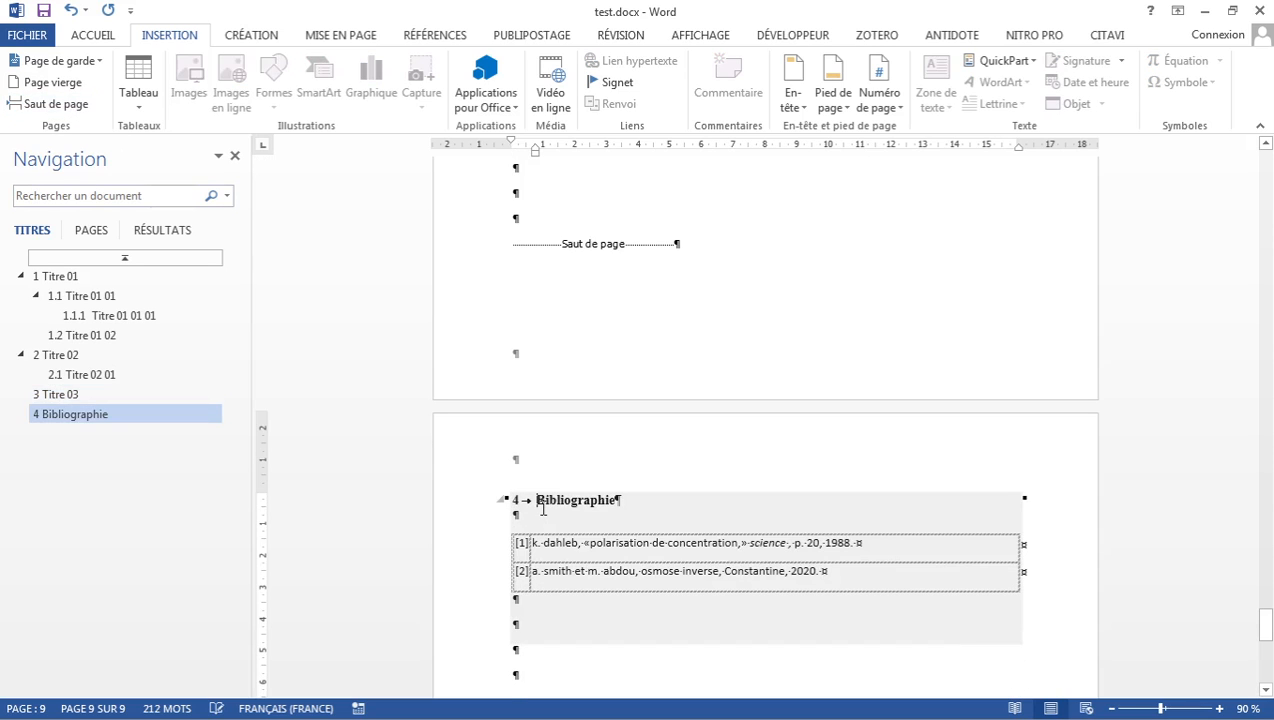
# Step: Update the entire table of contents under Sommaire, including its entries and page numbers
pyautogui.scroll(20, 641, 557)
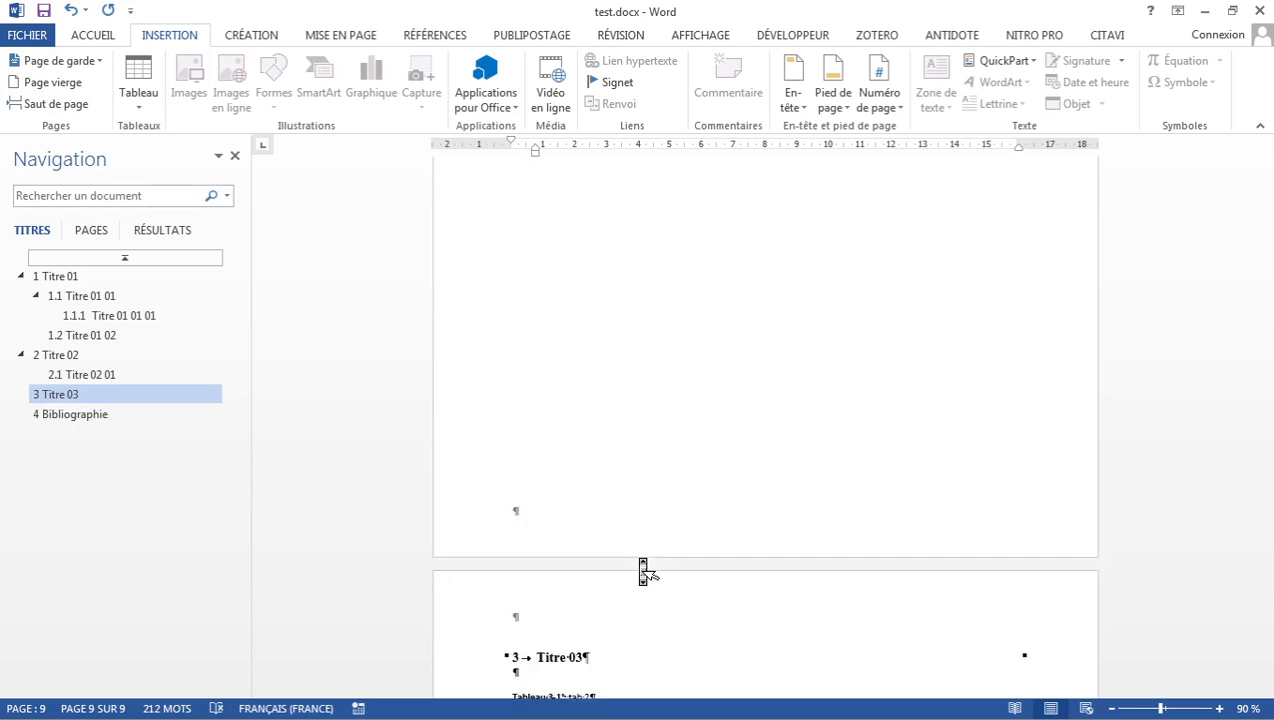
pyautogui.scroll(20, 642, 560)
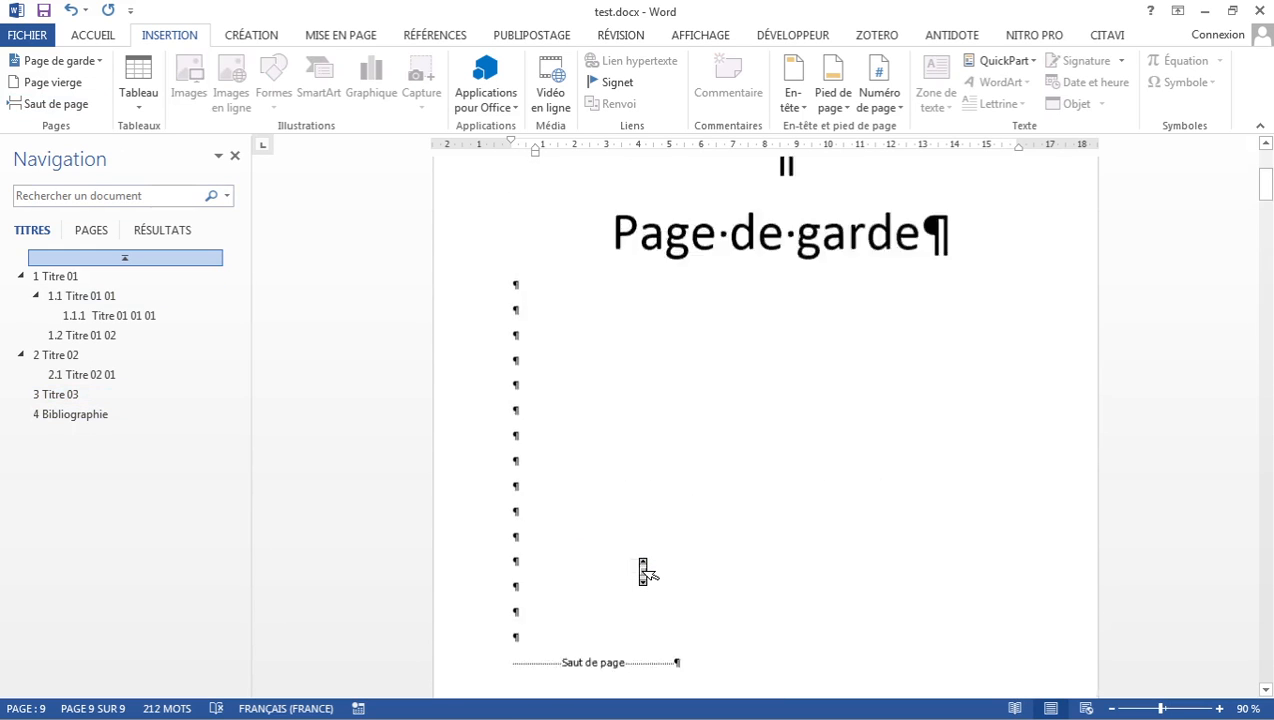
pyautogui.scroll(-4, 642, 560)
pyautogui.scroll(-9, 642, 565)
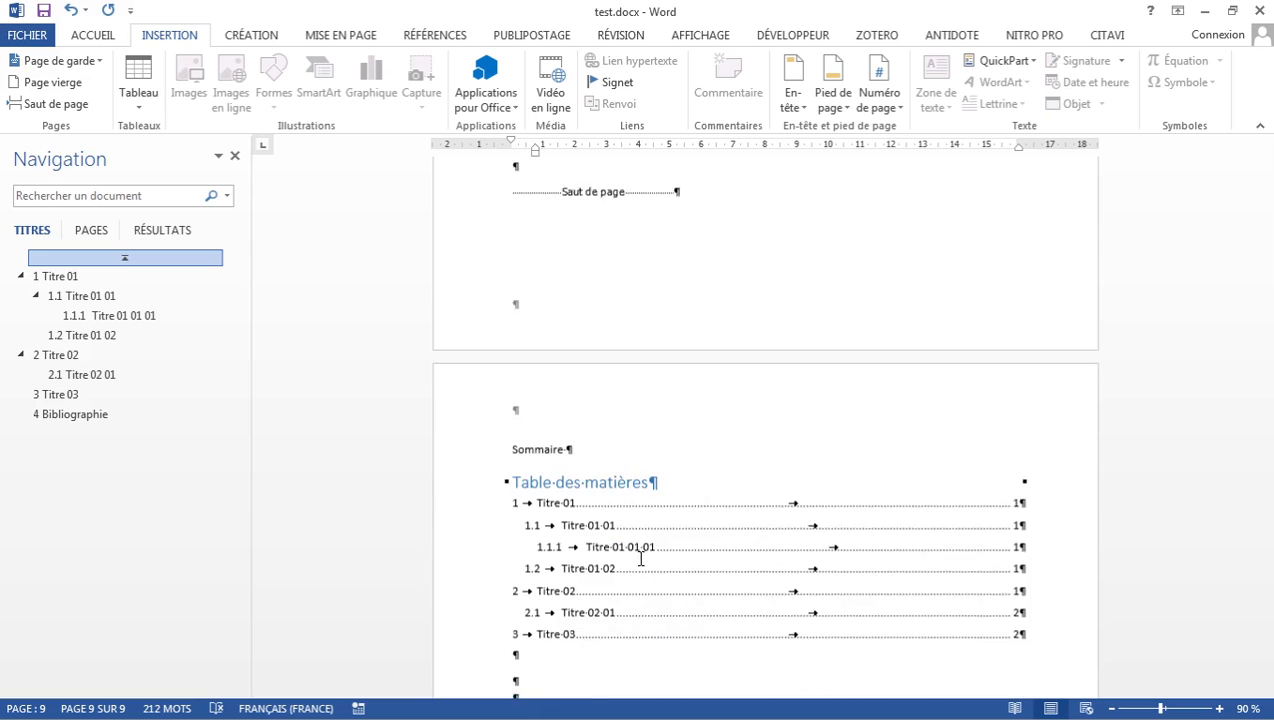
pyautogui.click(693, 548)
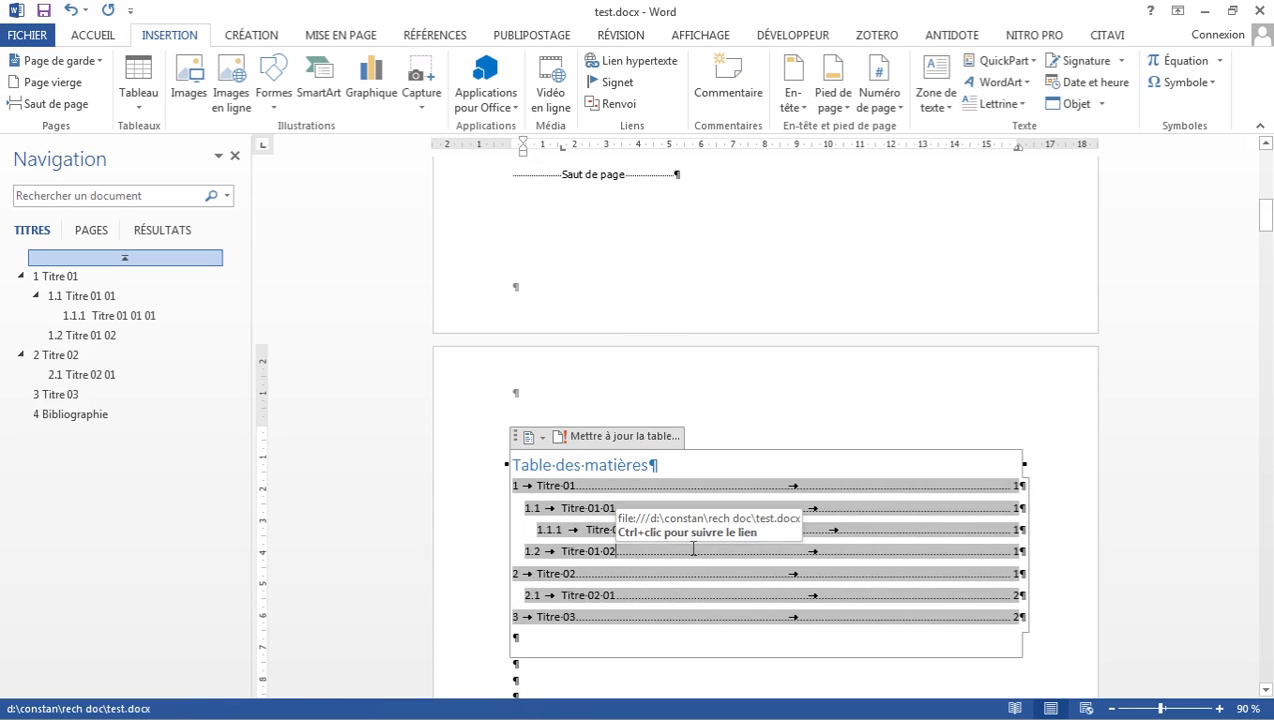
pyautogui.click(590, 439)
pyautogui.click(577, 370)
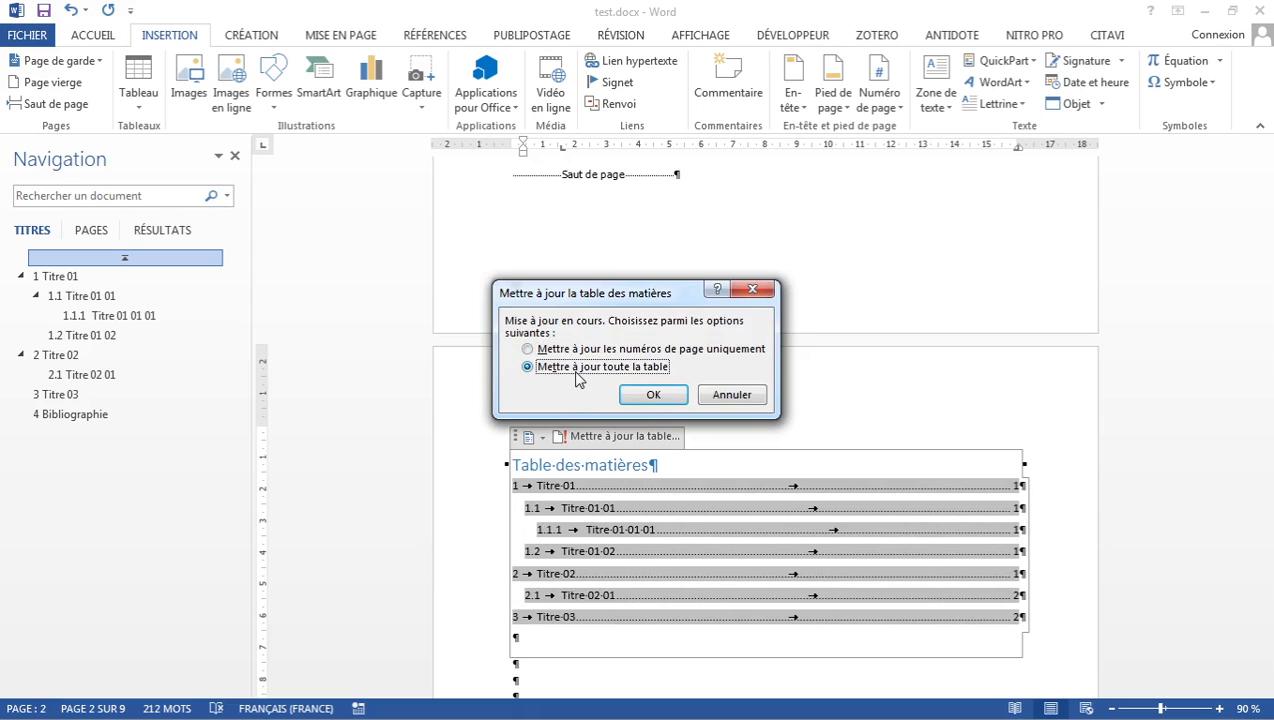
pyautogui.click(651, 400)
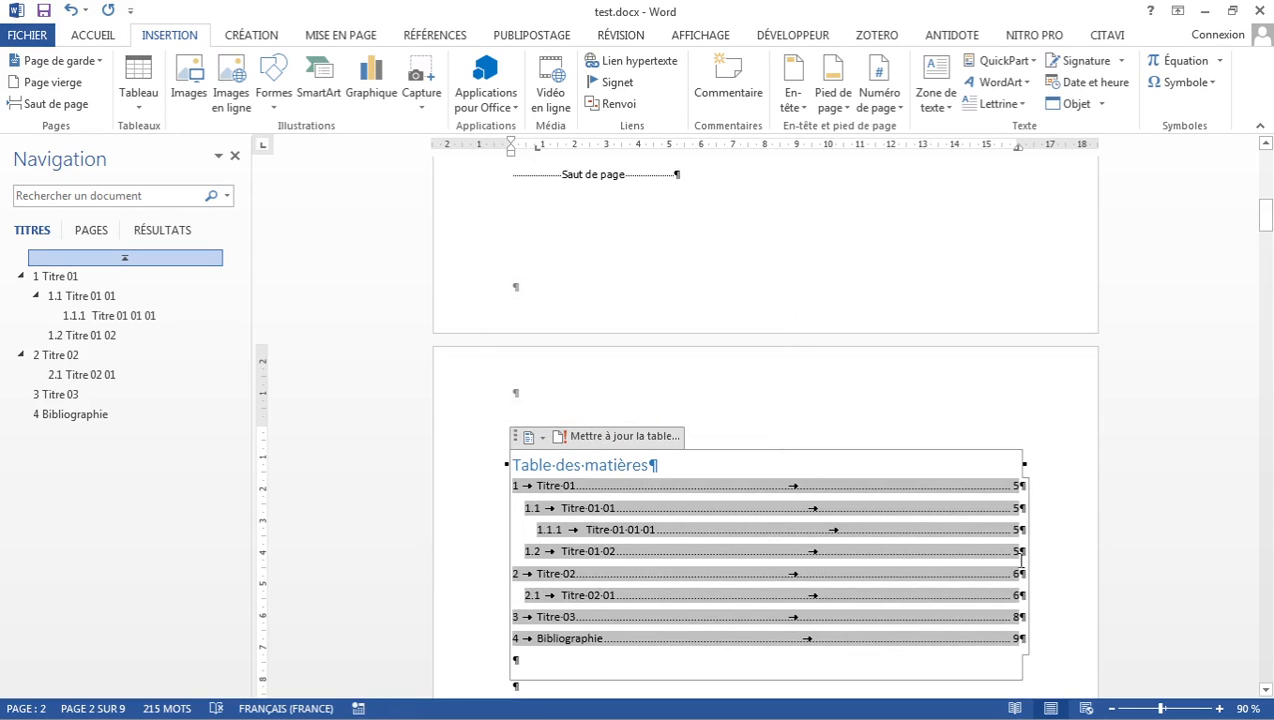
# Step: Review the page numbers in the updated table of contents and the page layout from the cover page to the Titre 01 chapter
pyautogui.scroll(-1, 1022, 668)
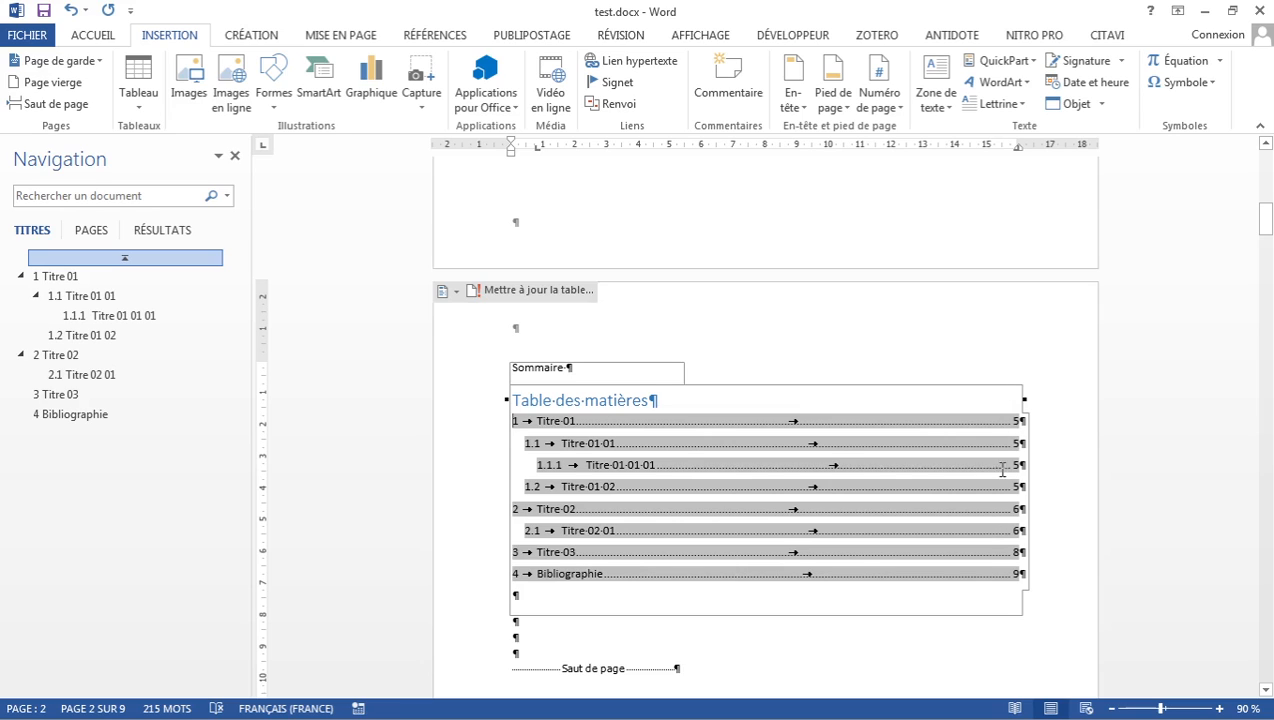
pyautogui.click(835, 343)
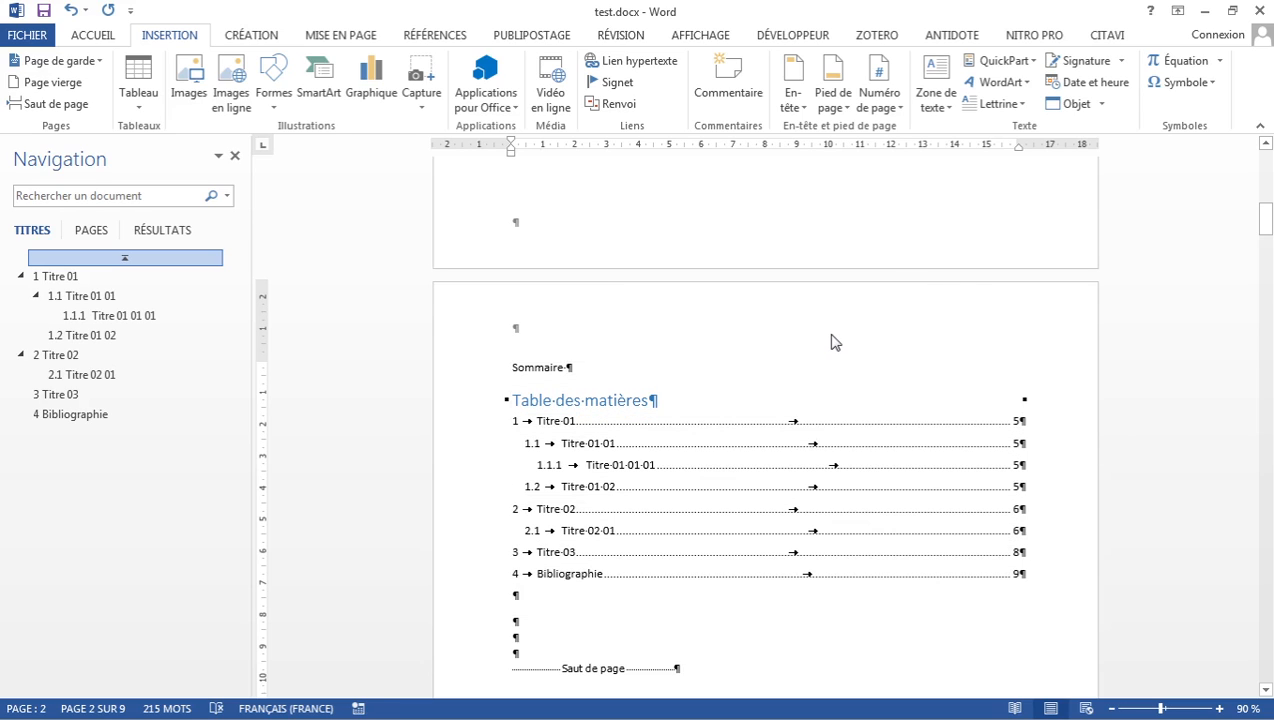
pyautogui.scroll(-1, 835, 343)
pyautogui.scroll(15, 835, 343)
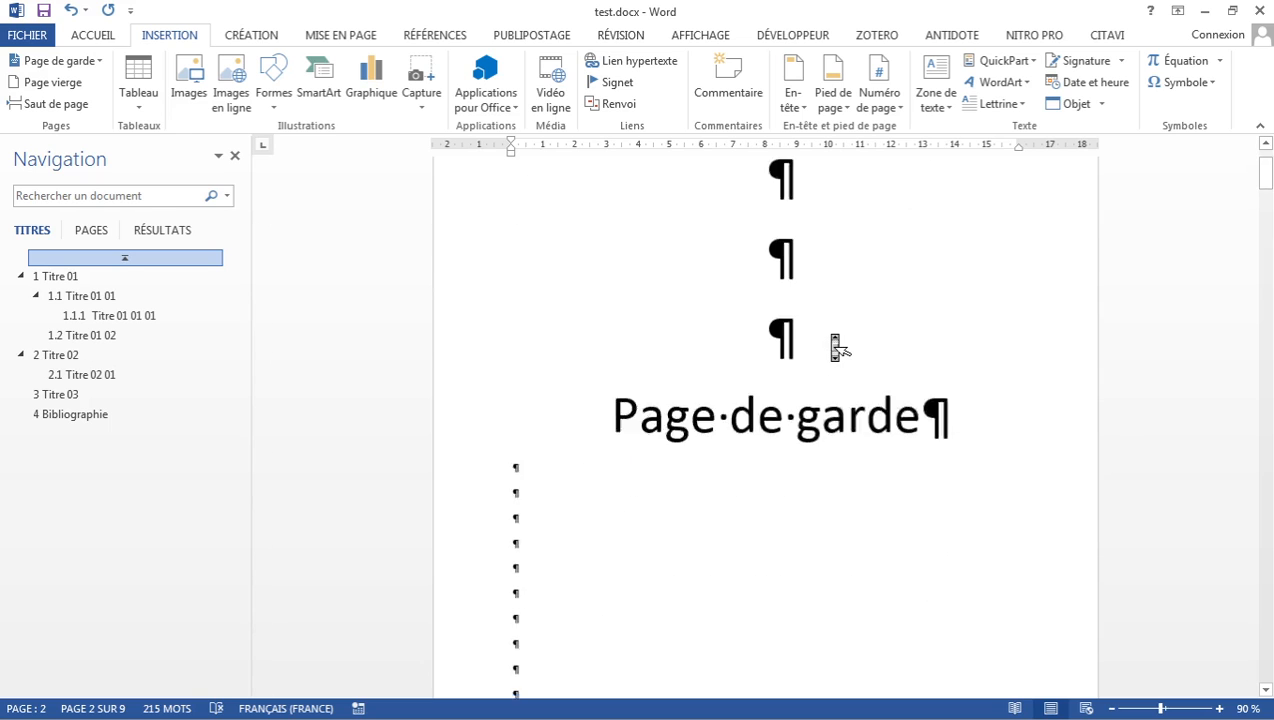
pyautogui.scroll(-13, 838, 348)
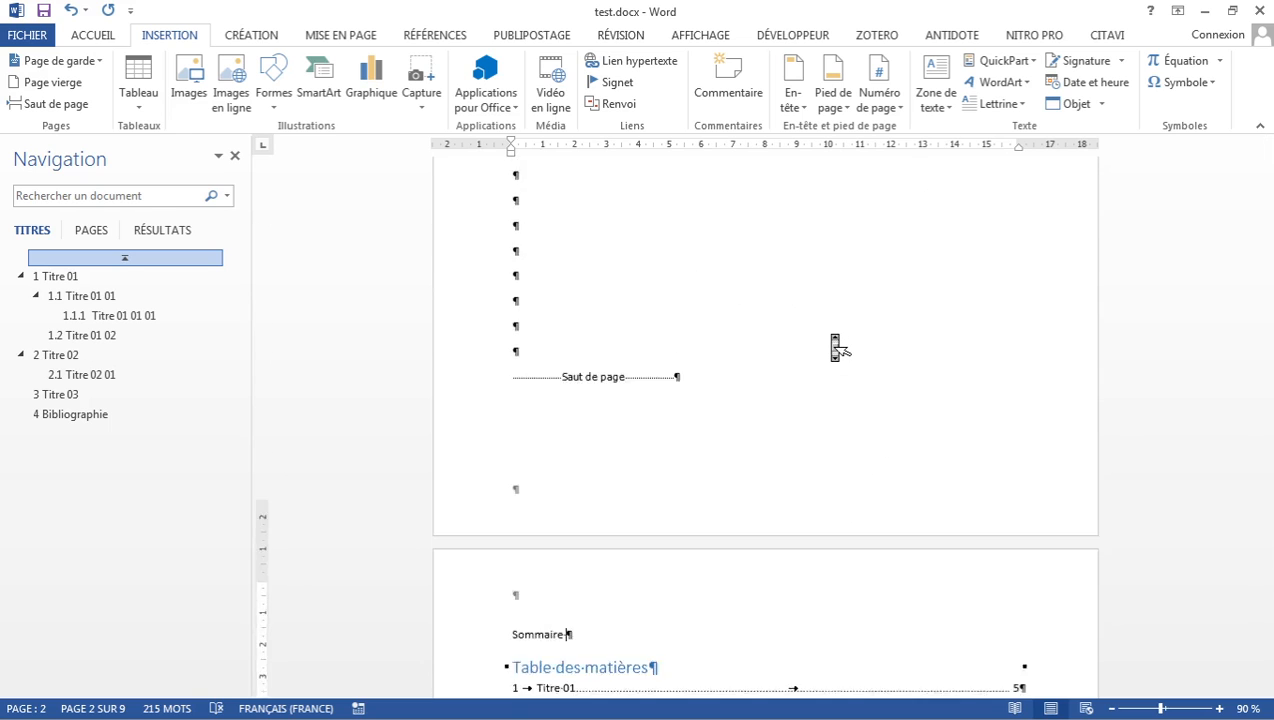
pyautogui.scroll(-5, 838, 348)
pyautogui.scroll(7, 838, 348)
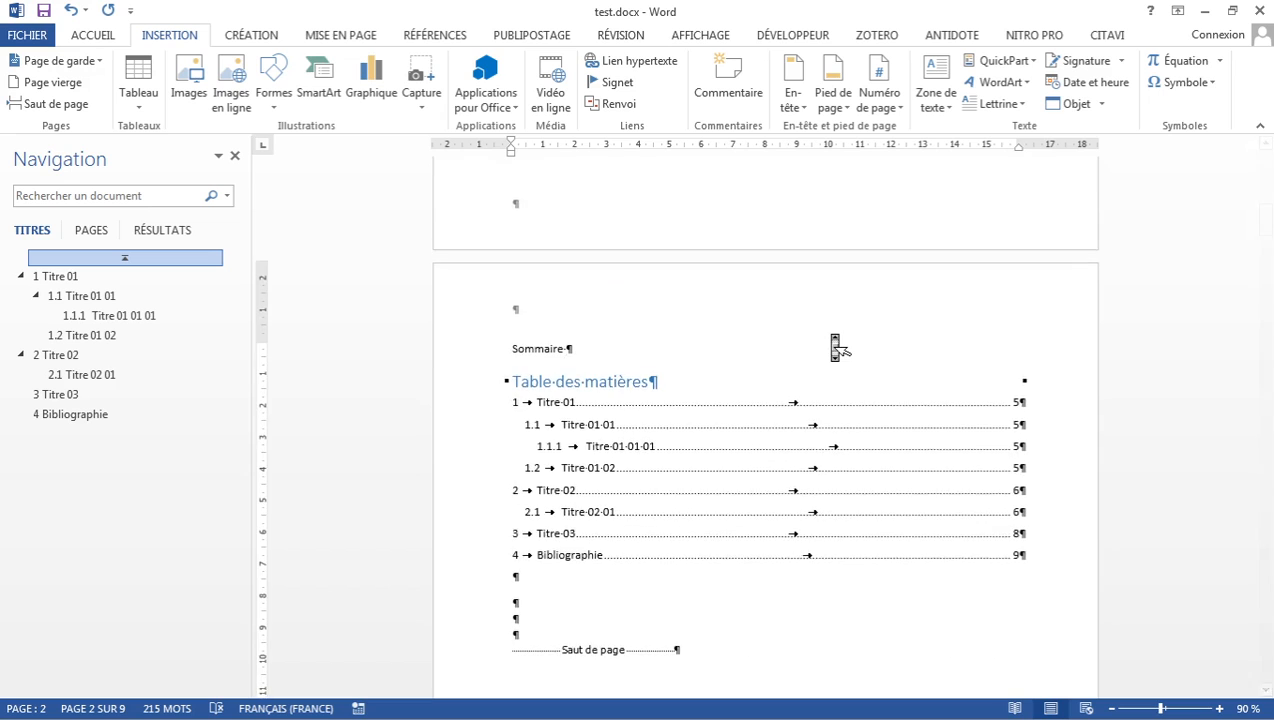
pyautogui.scroll(-1, 838, 348)
pyautogui.scroll(12, 835, 343)
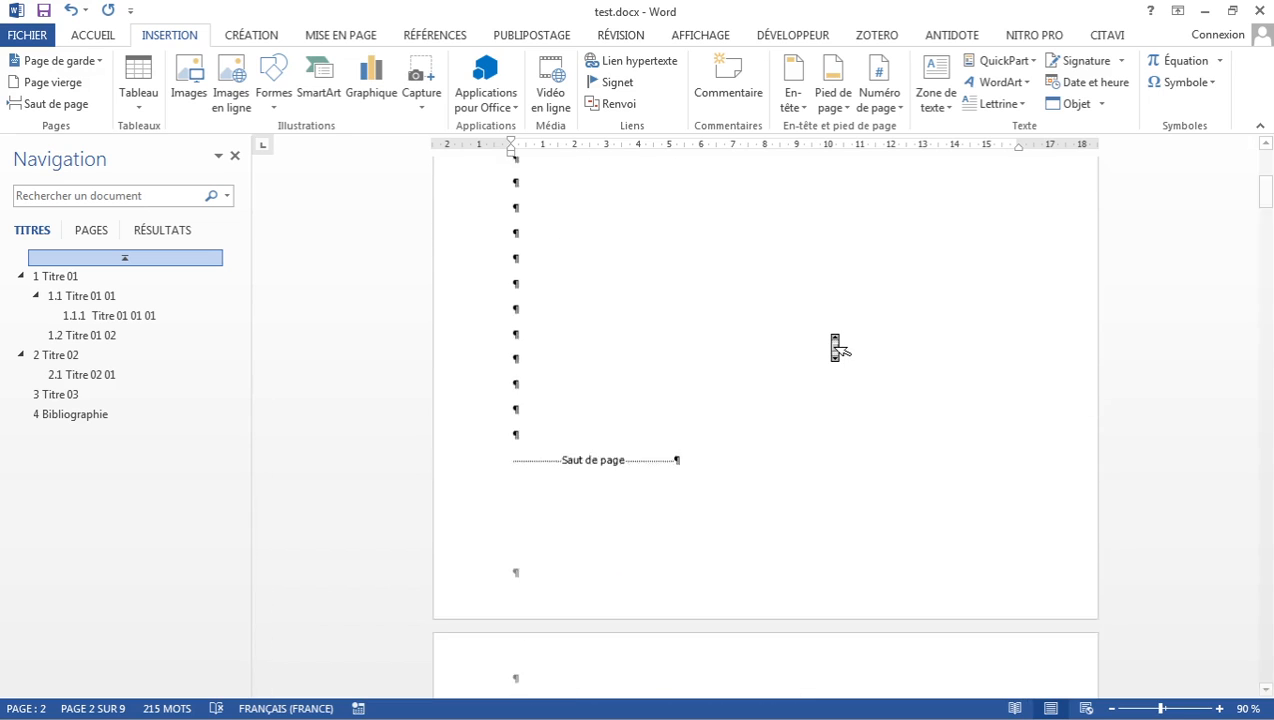
pyautogui.middleClick(835, 343)
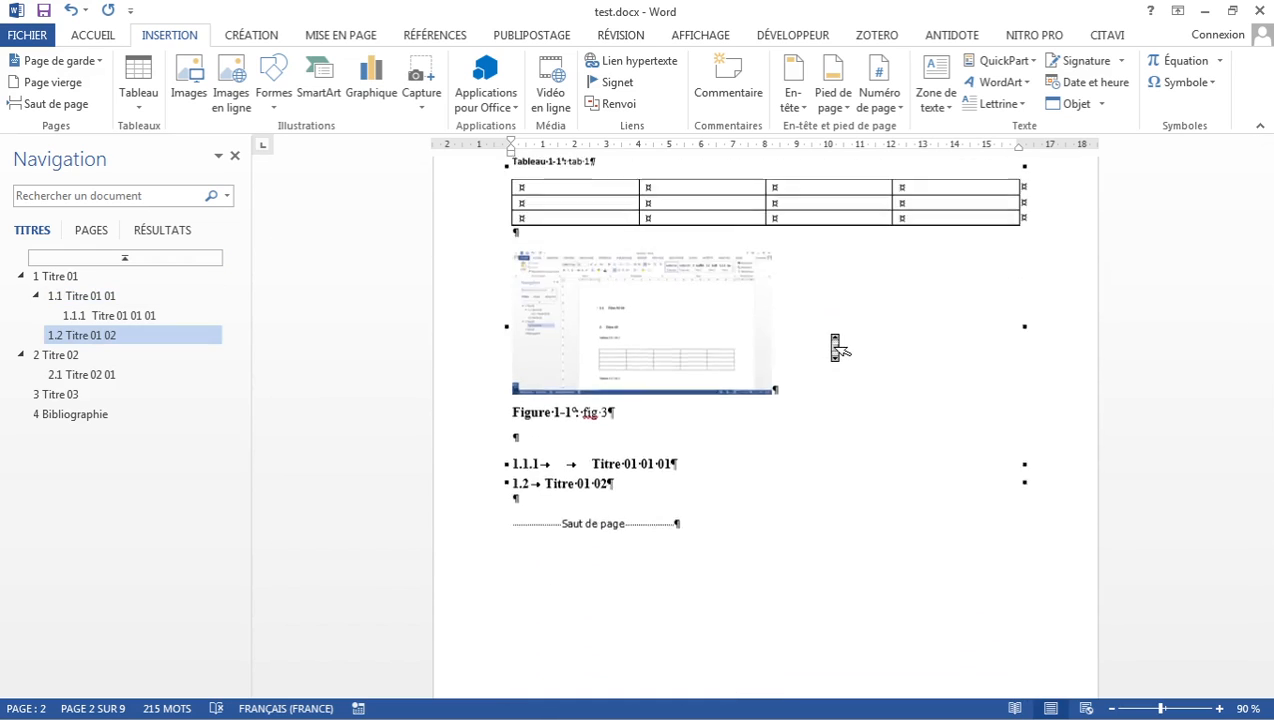
pyautogui.click(850, 372)
# Step: Insert page numbers at the bottom of the pages in the Angle replié style and return to the body text
pyautogui.doubleClick(992, 522)
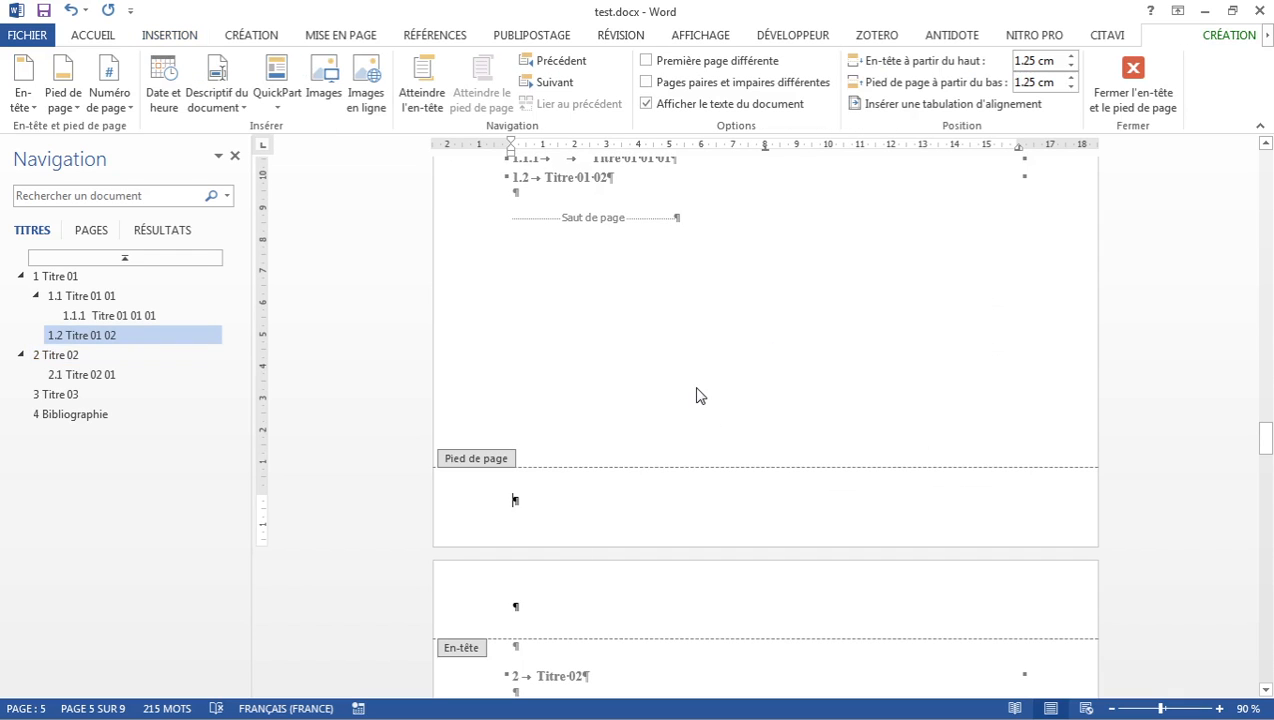
pyautogui.click(117, 108)
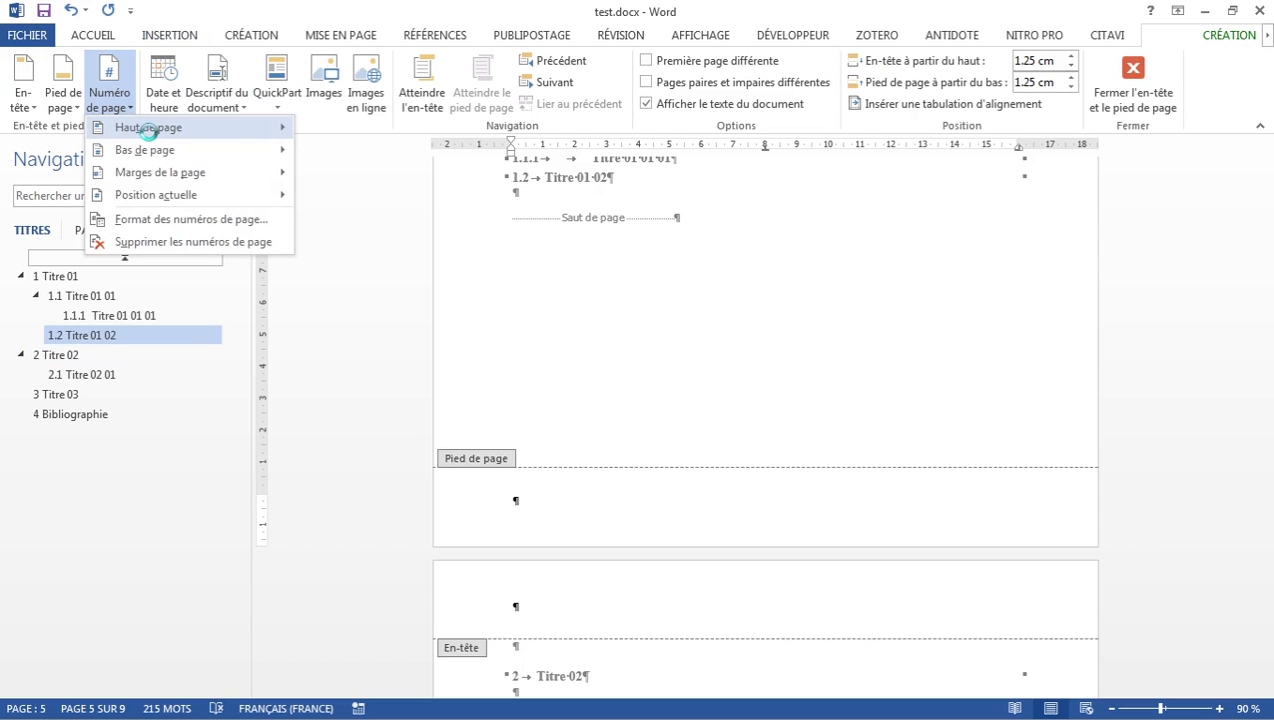
pyautogui.moveTo(150, 138)
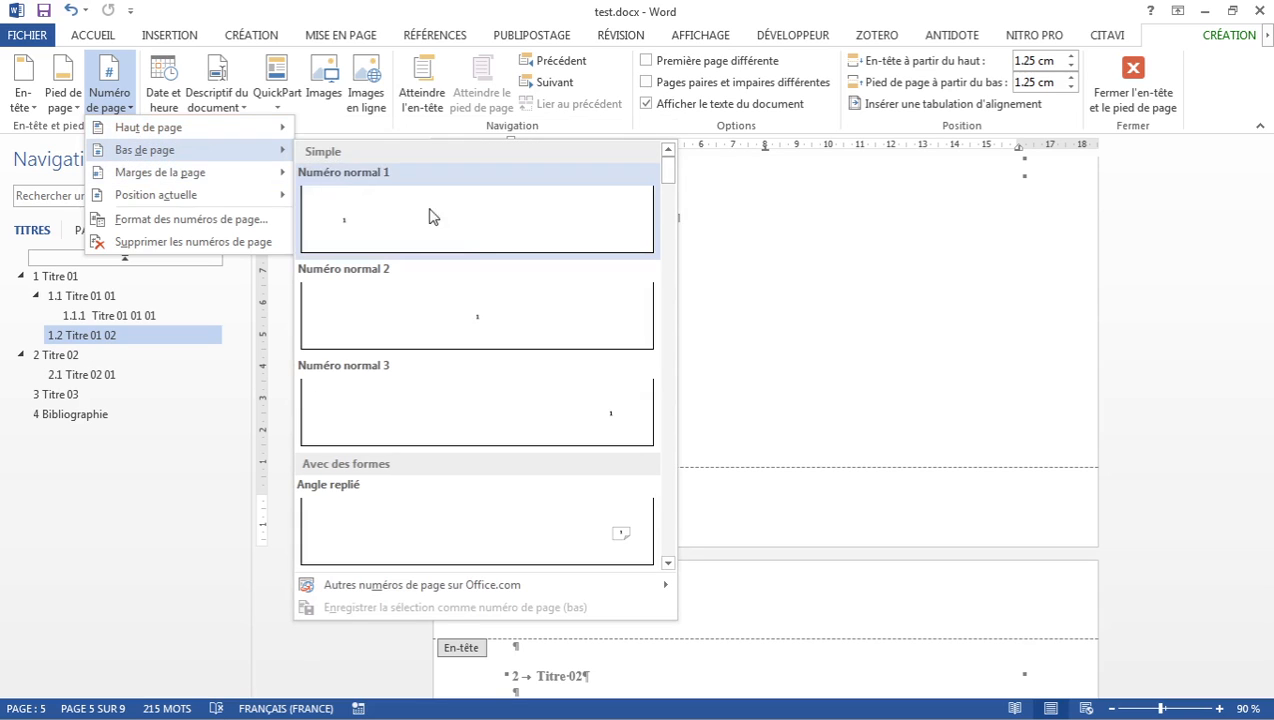
pyautogui.click(587, 525)
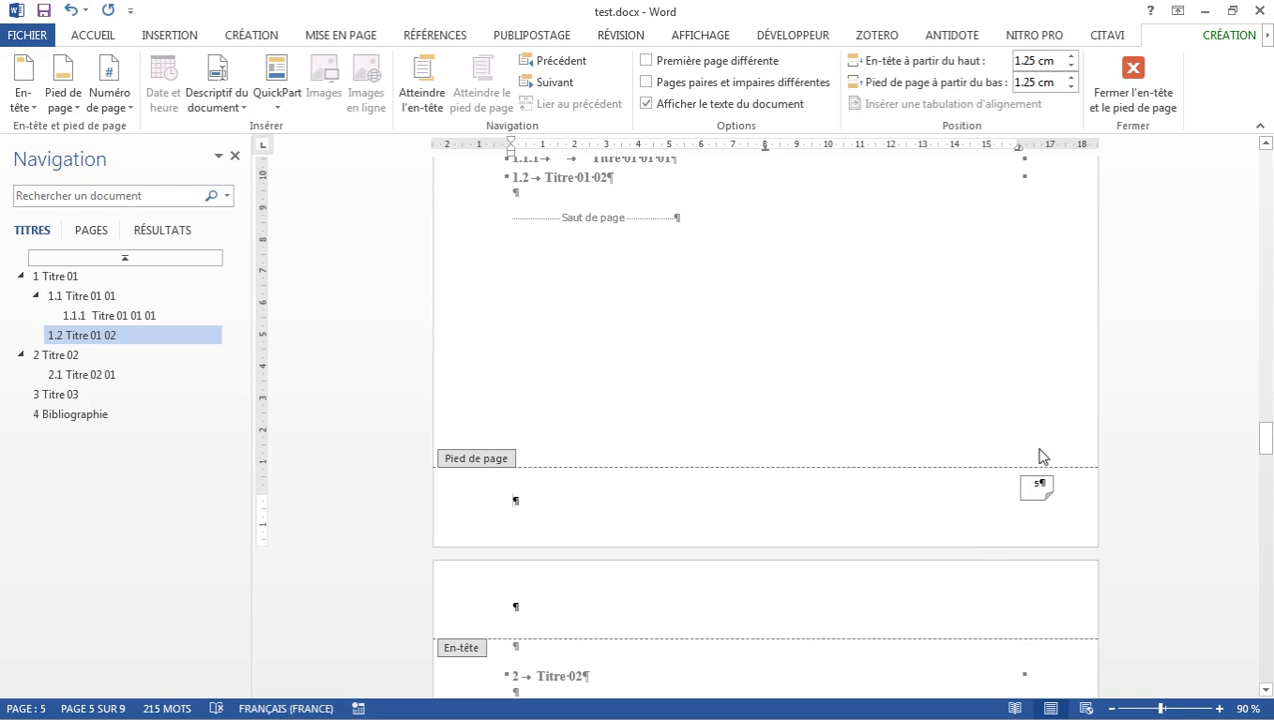
pyautogui.scroll(12, 995, 478)
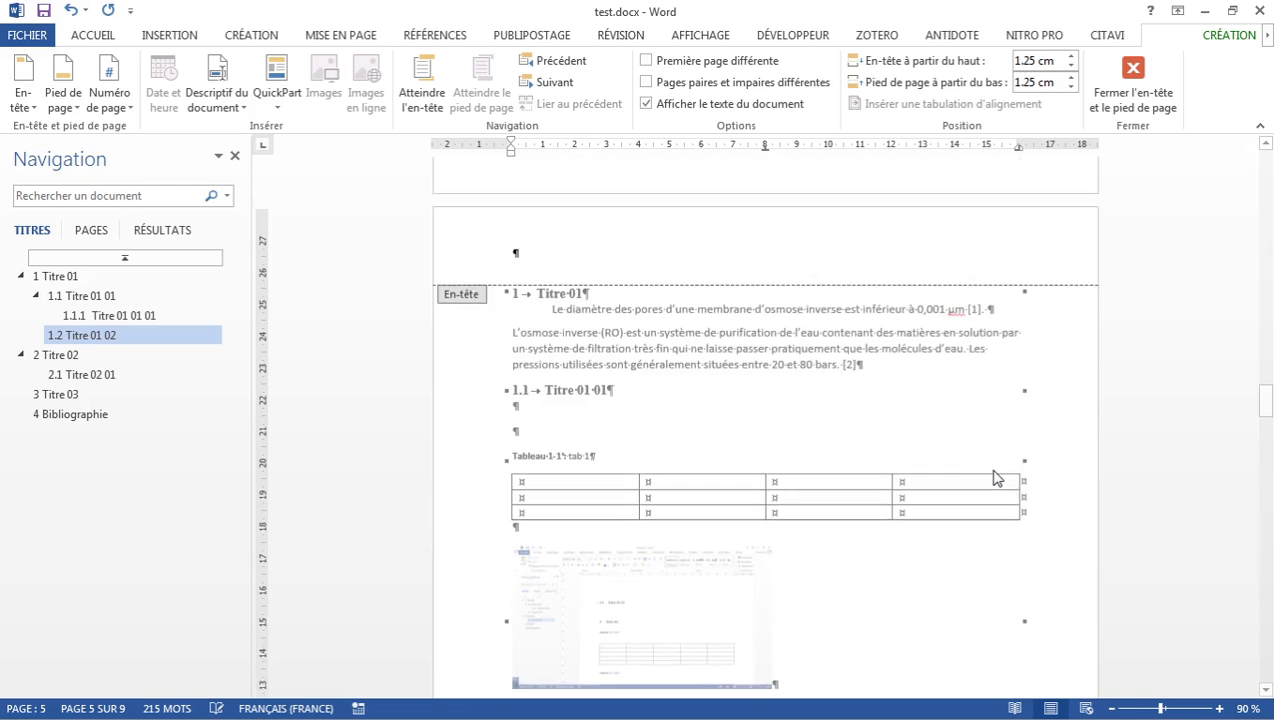
pyautogui.scroll(2, 995, 478)
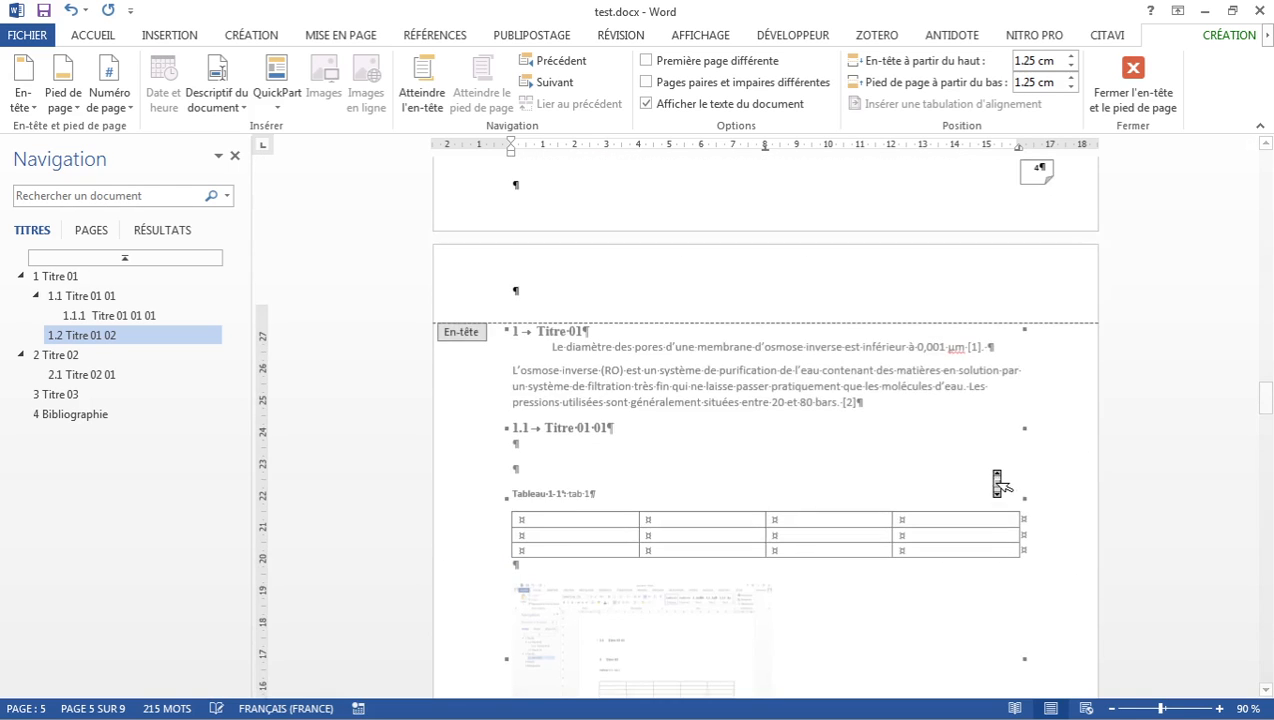
pyautogui.doubleClick(824, 480)
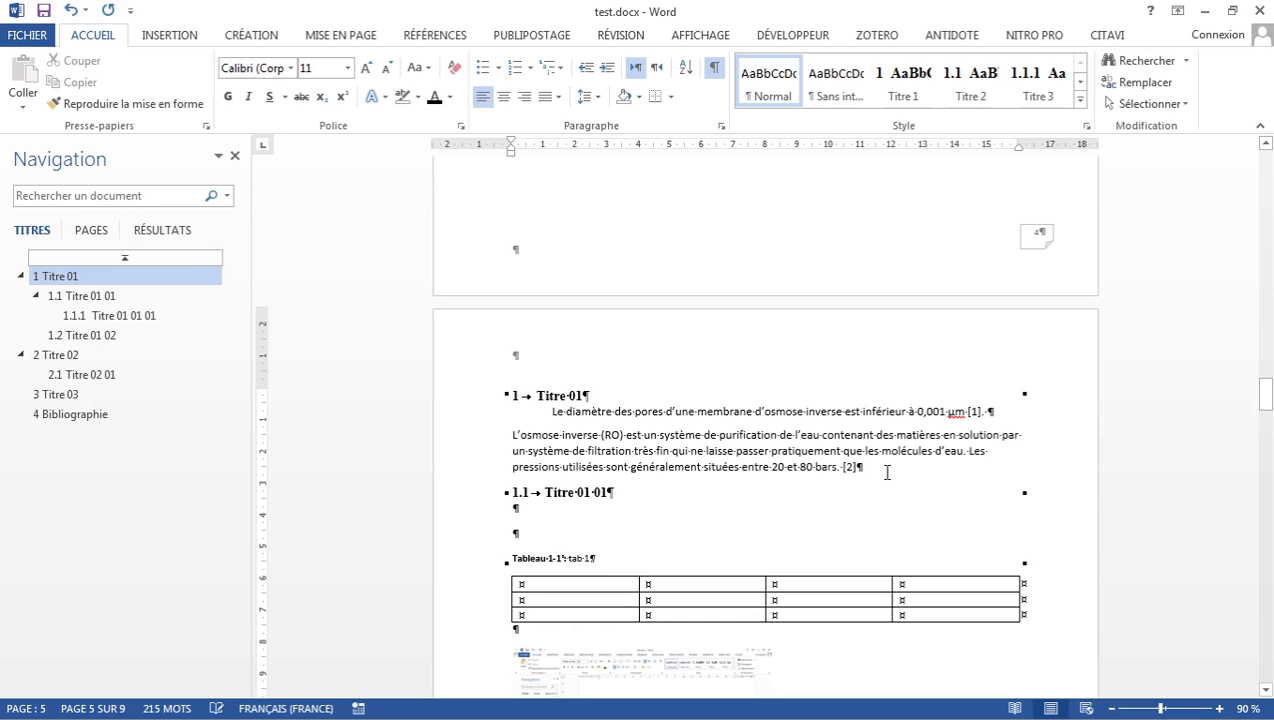
# Step: Add an empty paragraph directly above the heading Titre 01
pyautogui.scroll(2, 886, 480)
pyautogui.scroll(1, 888, 482)
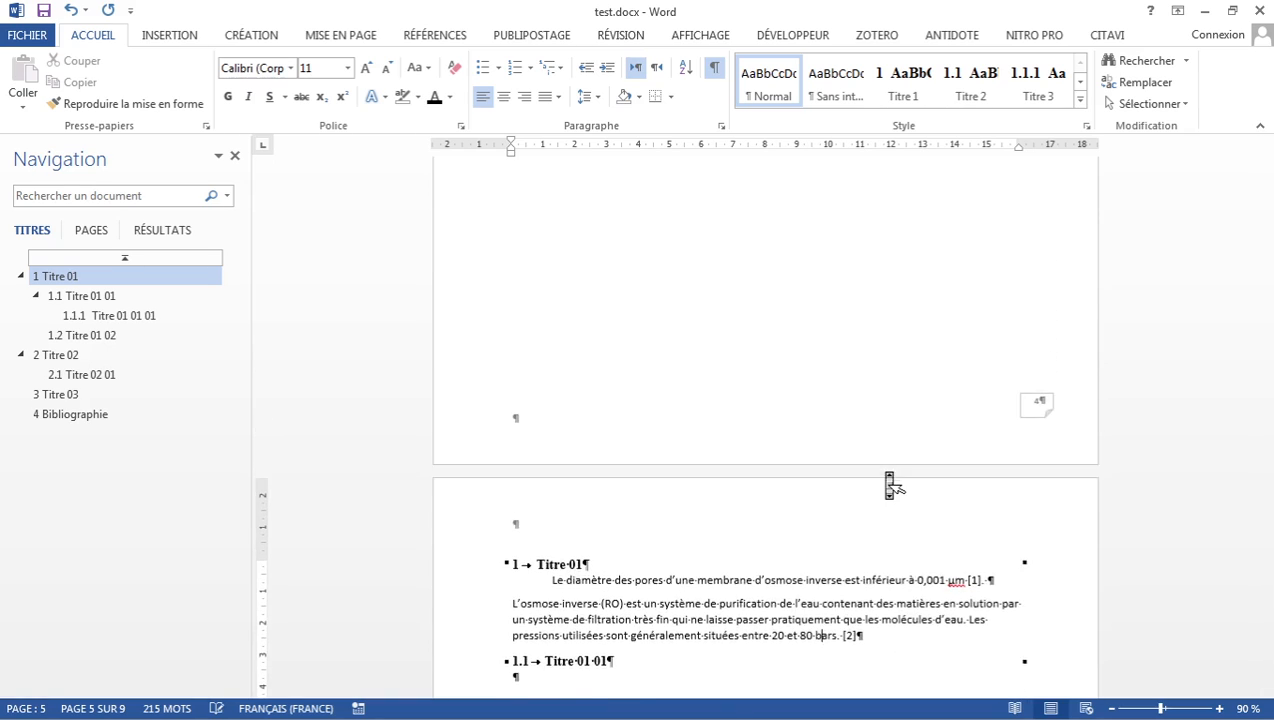
pyautogui.scroll(-2, 889, 484)
pyautogui.scroll(-1, 888, 478)
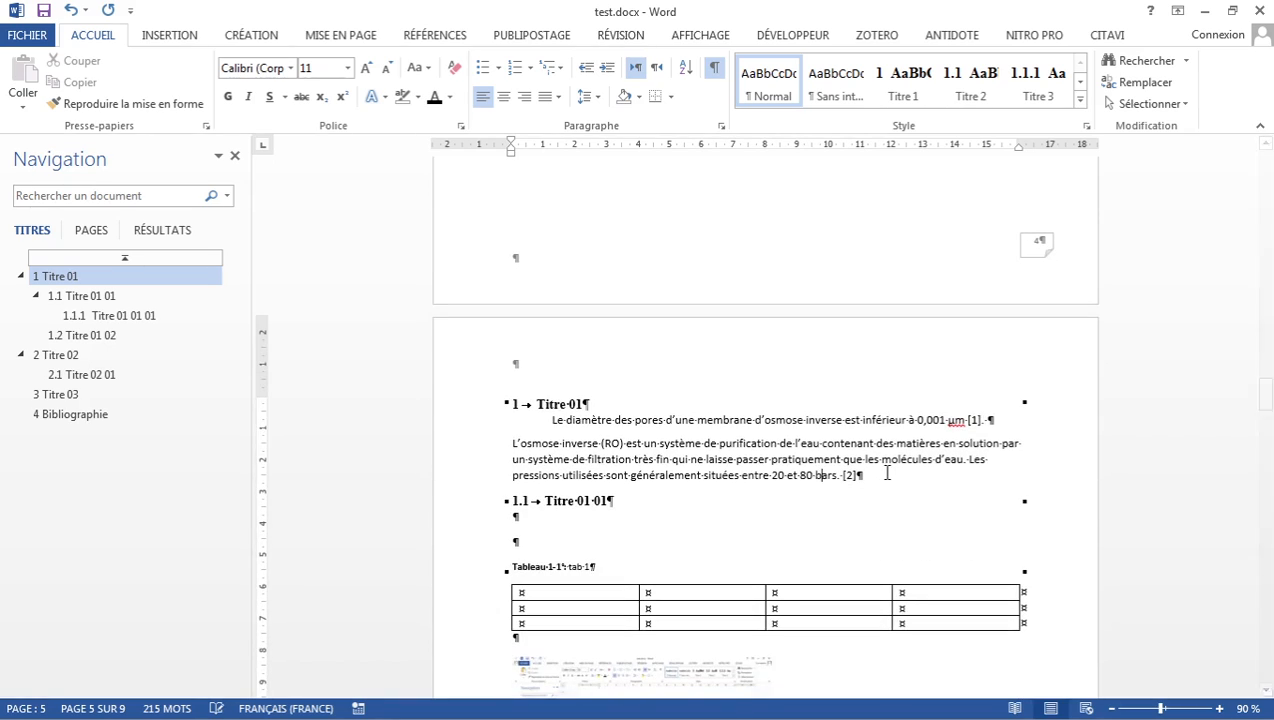
pyautogui.scroll(-2, 886, 473)
pyautogui.scroll(4, 886, 478)
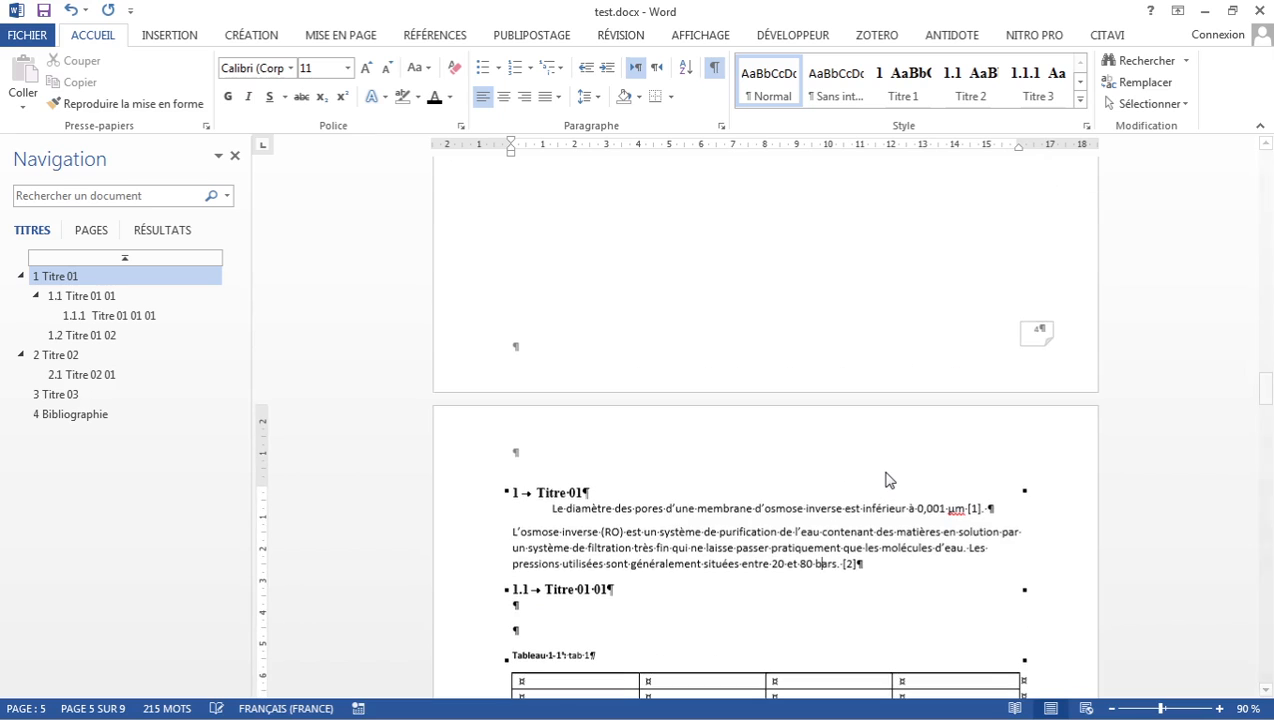
pyautogui.click(540, 493)
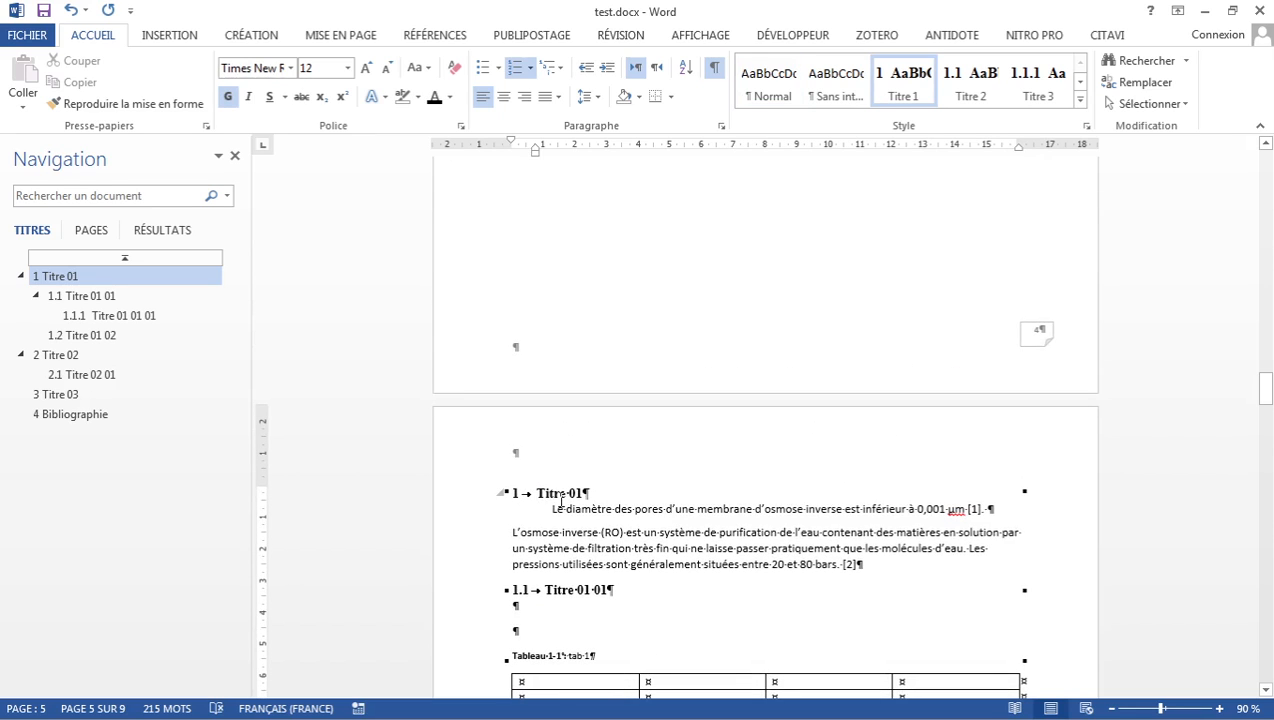
pyautogui.press('Return')
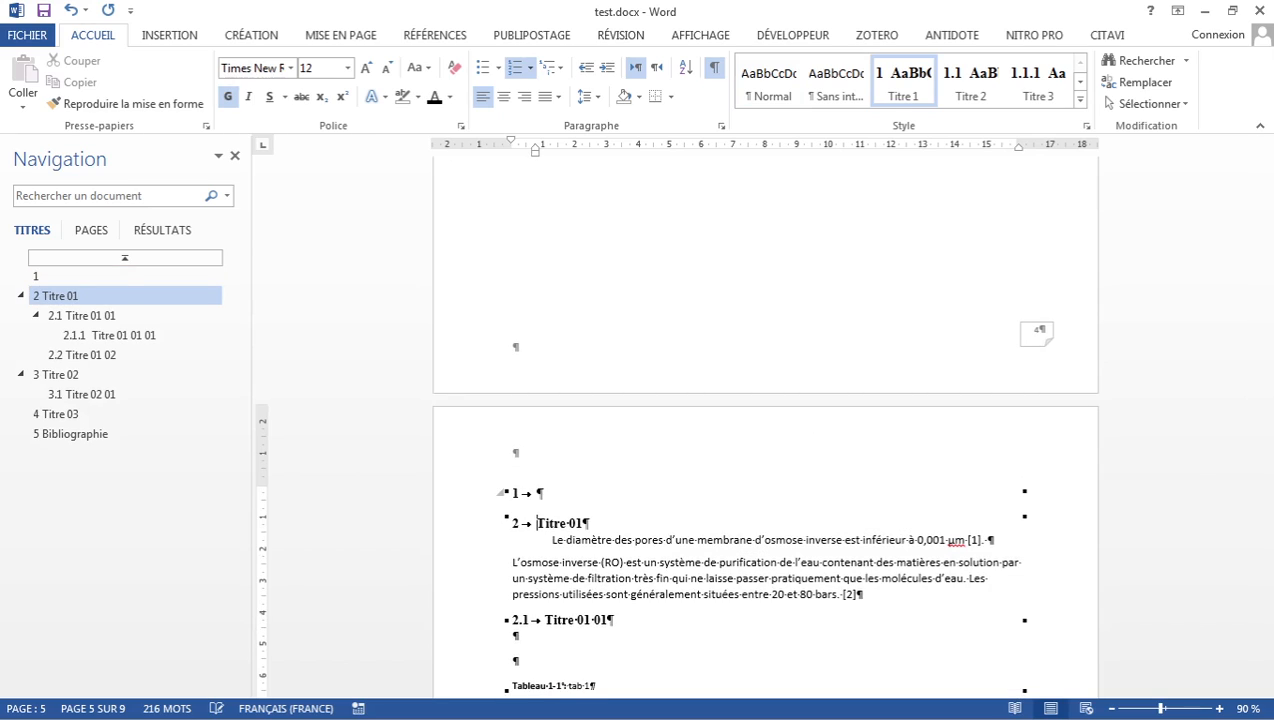
# Step: Remove the numbering and indent from the empty paragraph above Titre 01 and apply the Normal style to it
pyautogui.click(561, 499)
pyautogui.press('BackSpace')
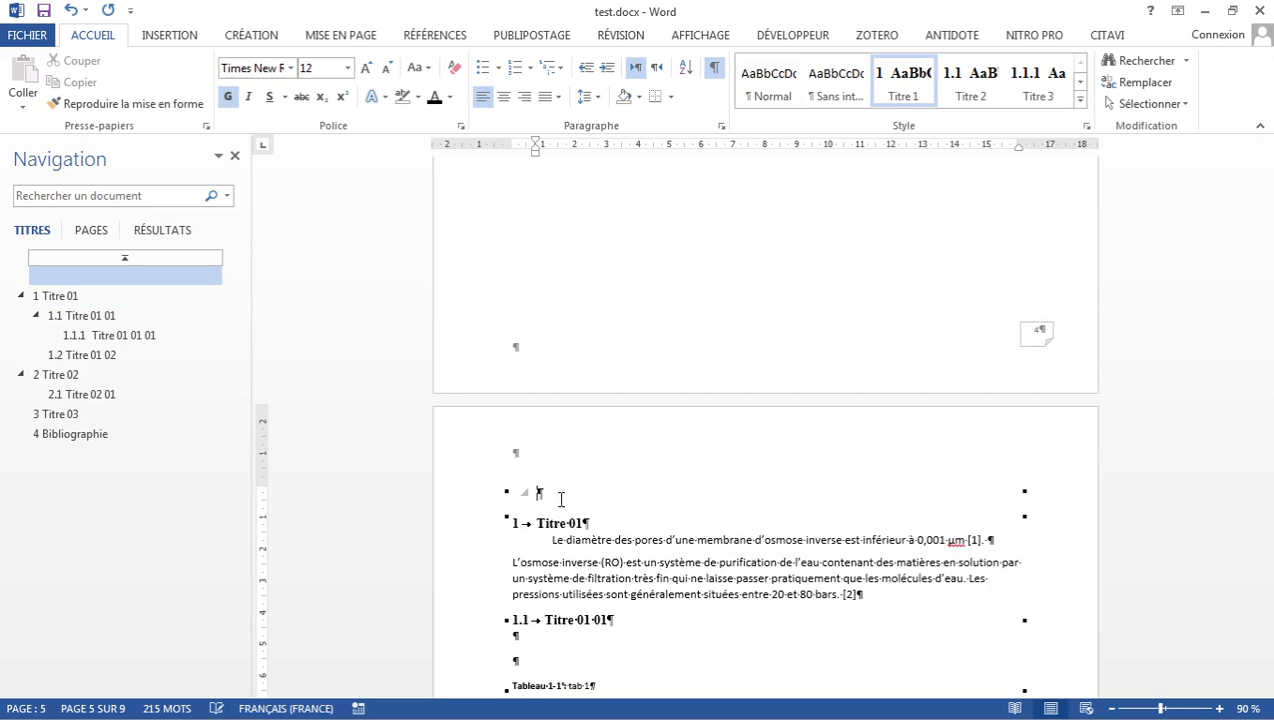
pyautogui.press('BackSpace')
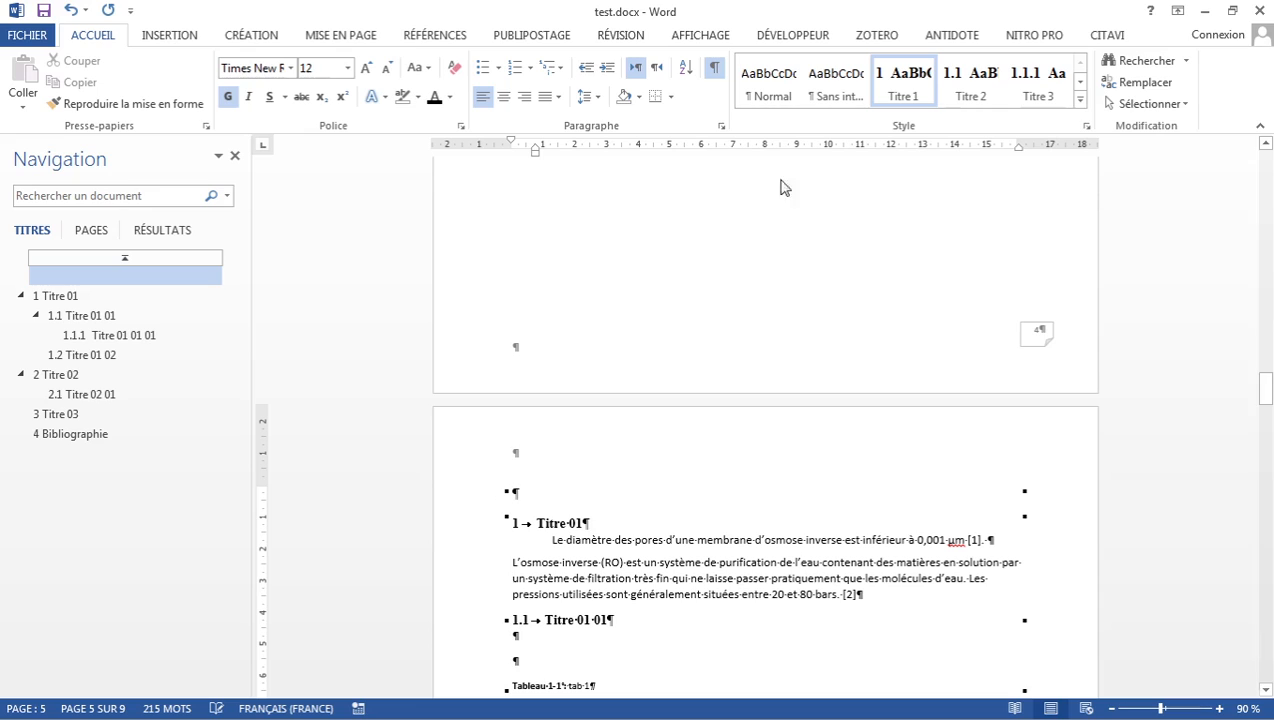
pyautogui.click(757, 91)
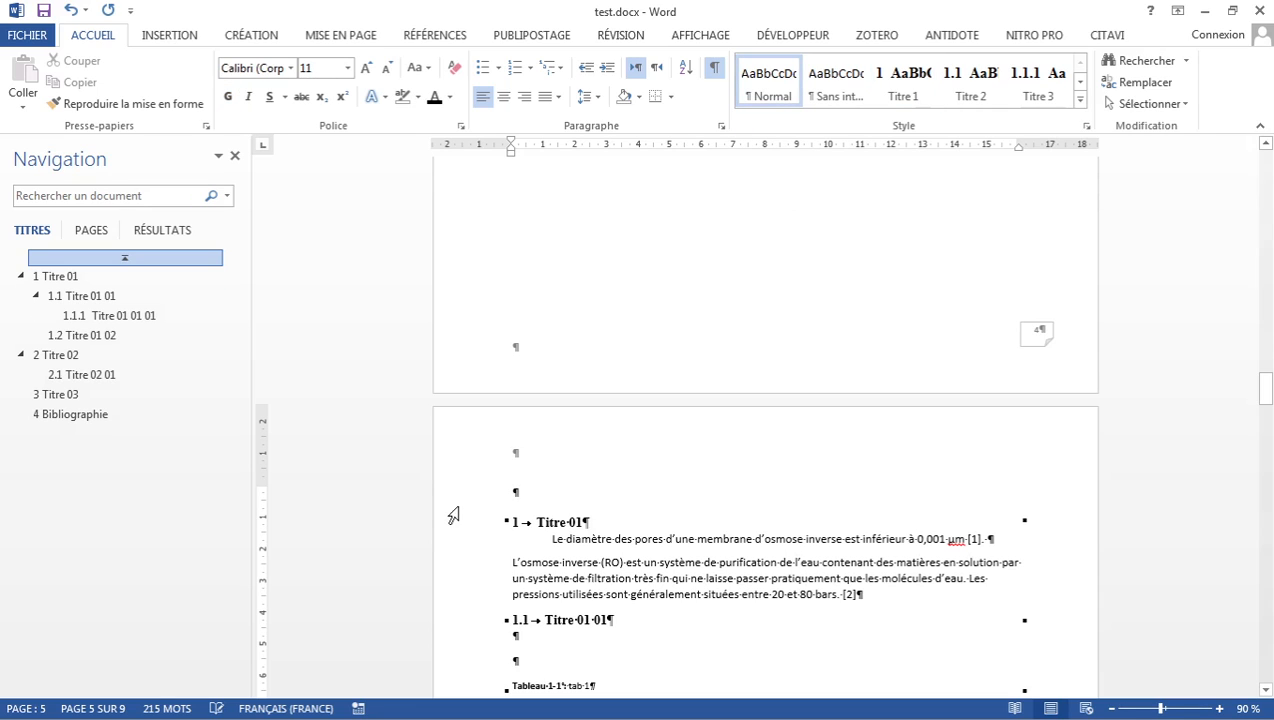
# Step: Insert a page break at the empty paragraph above the heading Titre 01
pyautogui.click(160, 37)
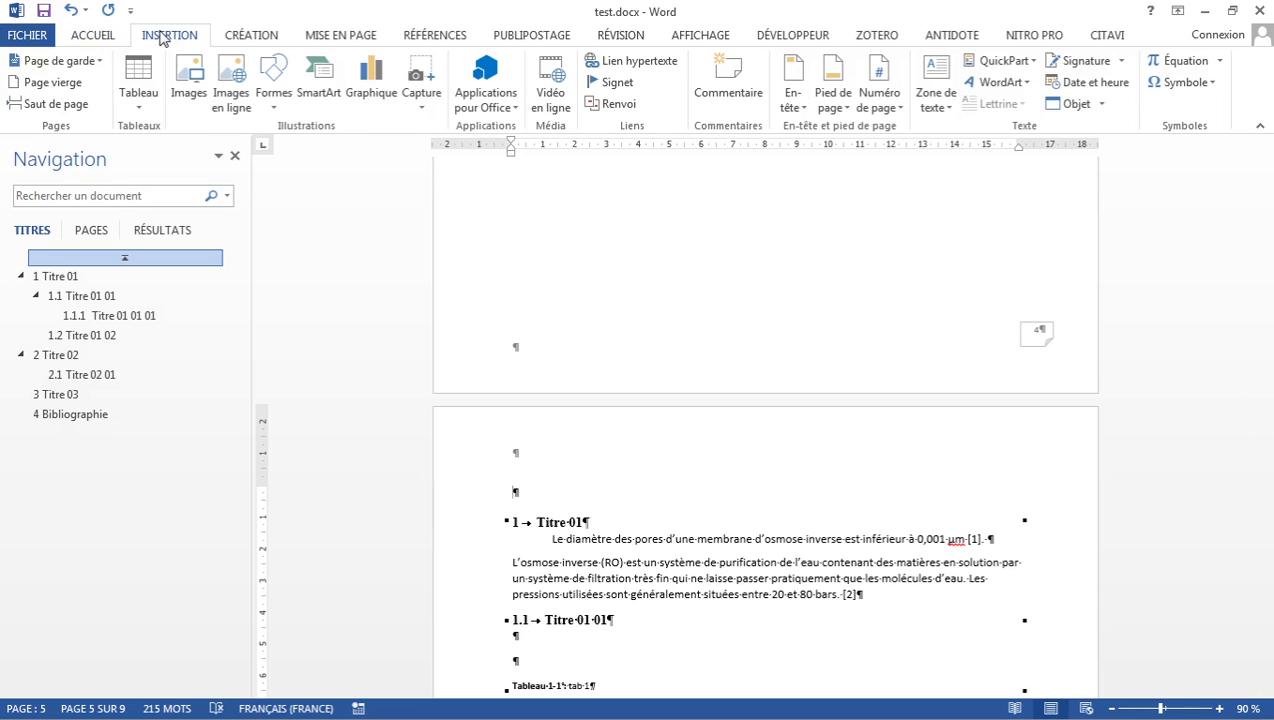
pyautogui.click(56, 104)
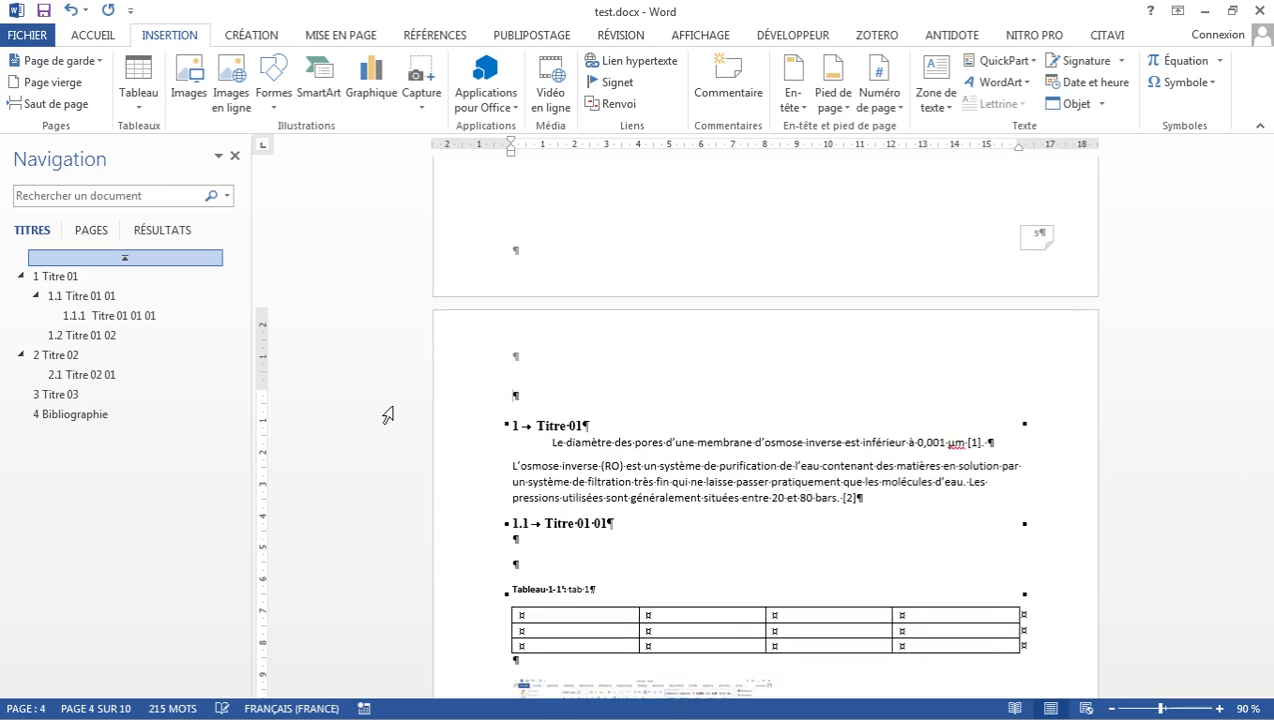
# Step: Add three empty paragraphs above the page break preceding Titre 01 and enter "Introduction" in the first one
pyautogui.scroll(1, 397, 420)
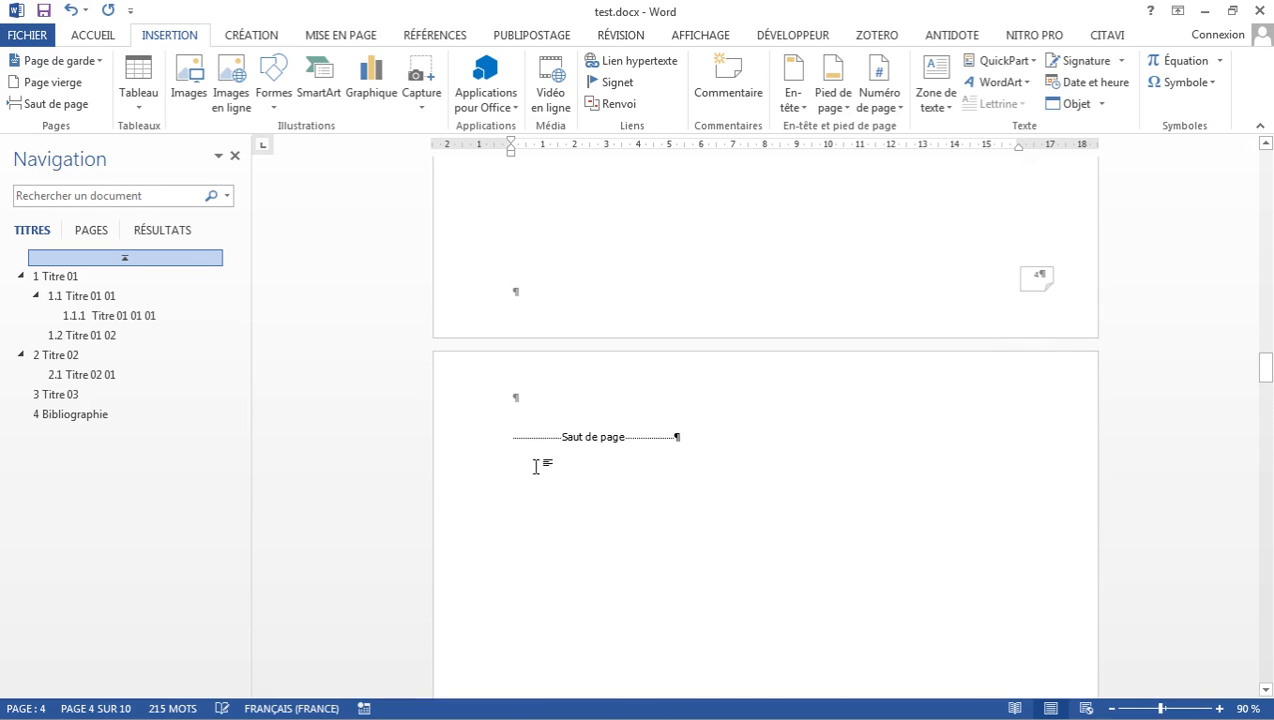
pyautogui.click(553, 426)
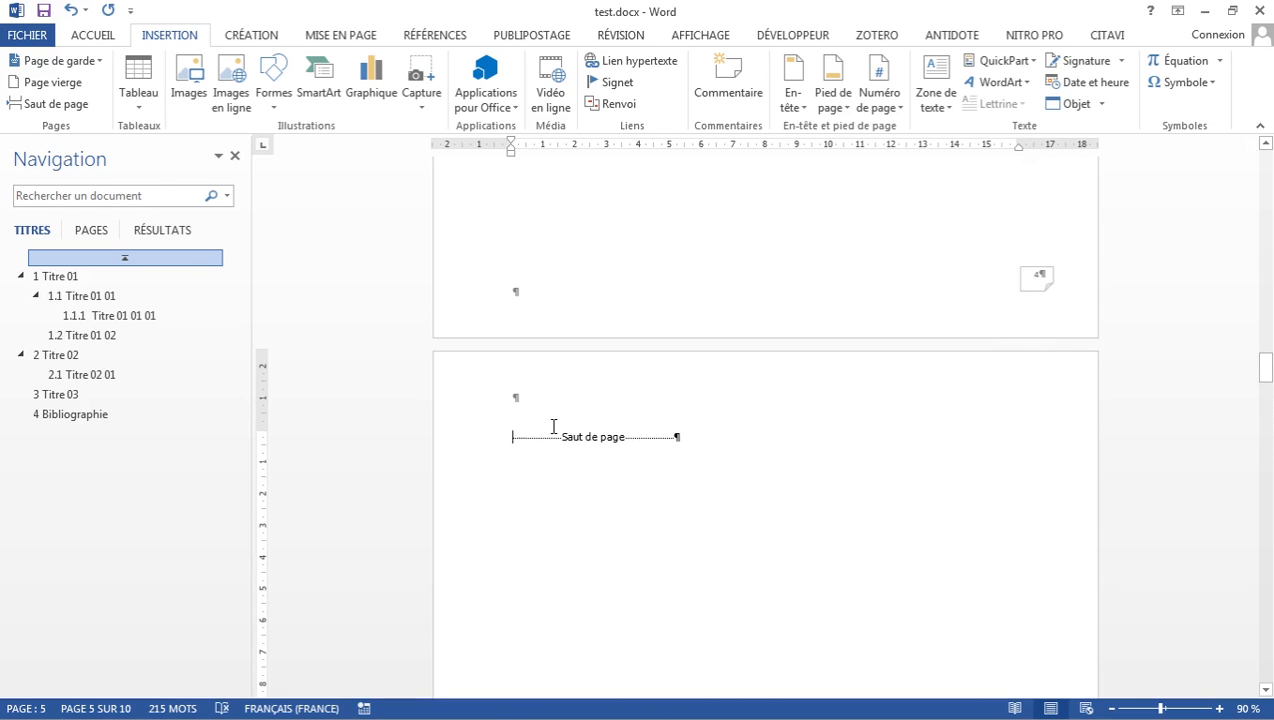
pyautogui.press('Return')
pyautogui.press('Return')
pyautogui.press('Return')
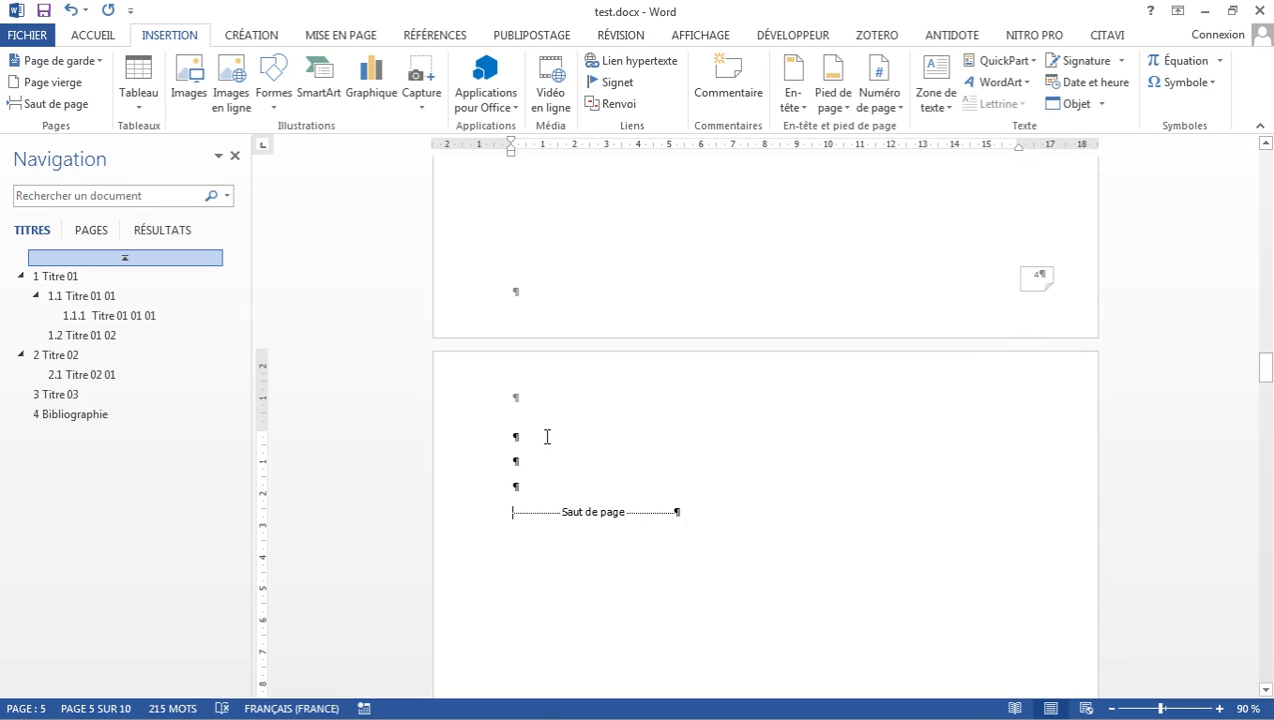
pyautogui.write('in')
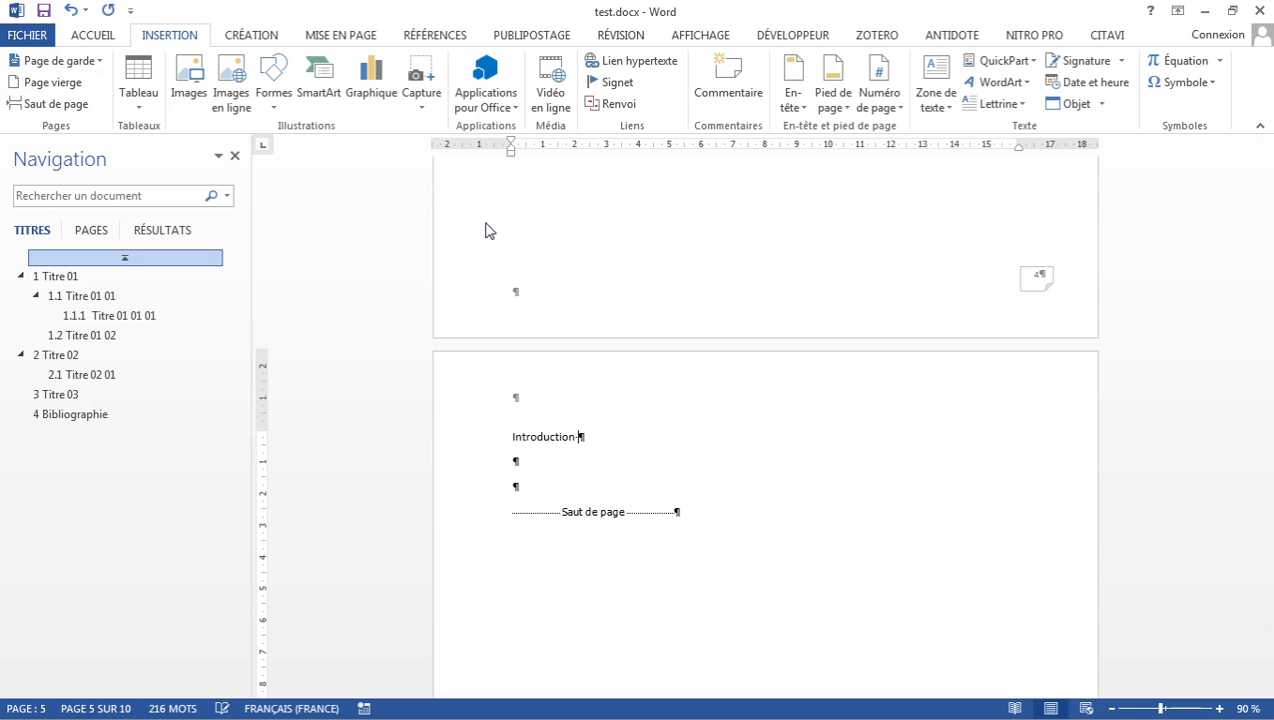
# Step: Apply the Titre 1 style to the Introduction line and remove its heading number
pyautogui.click(94, 38)
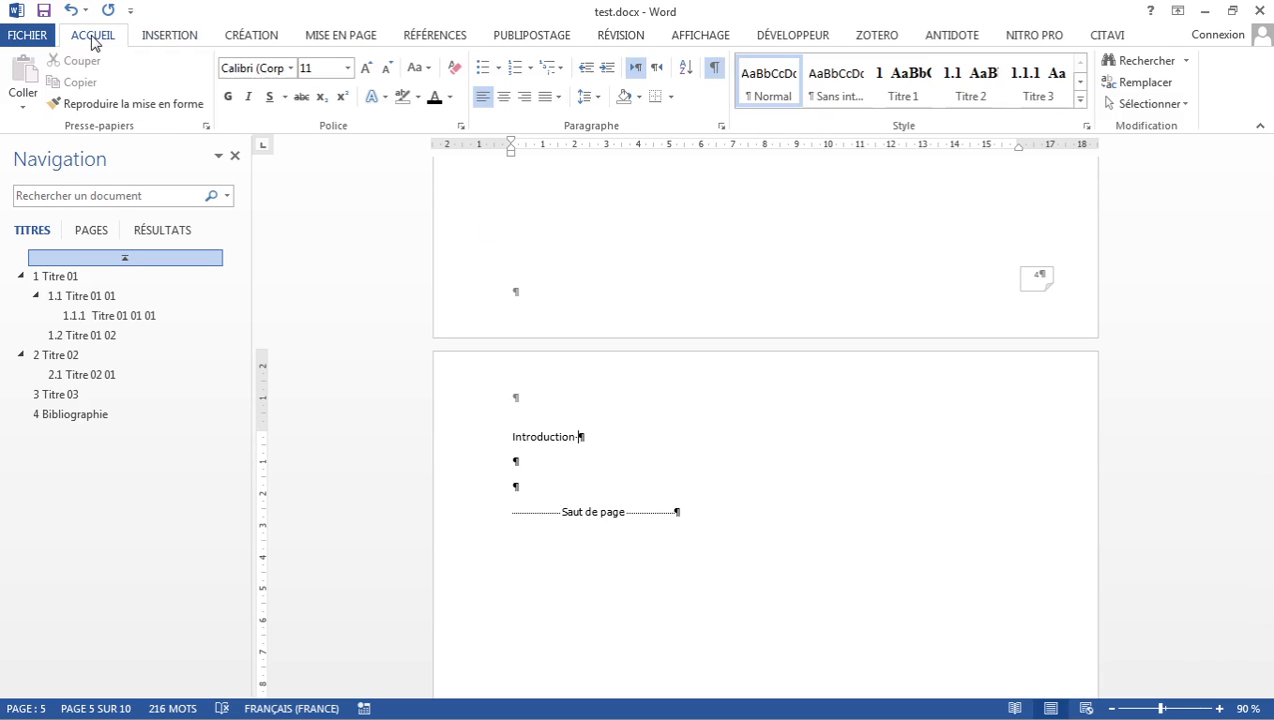
pyautogui.click(915, 84)
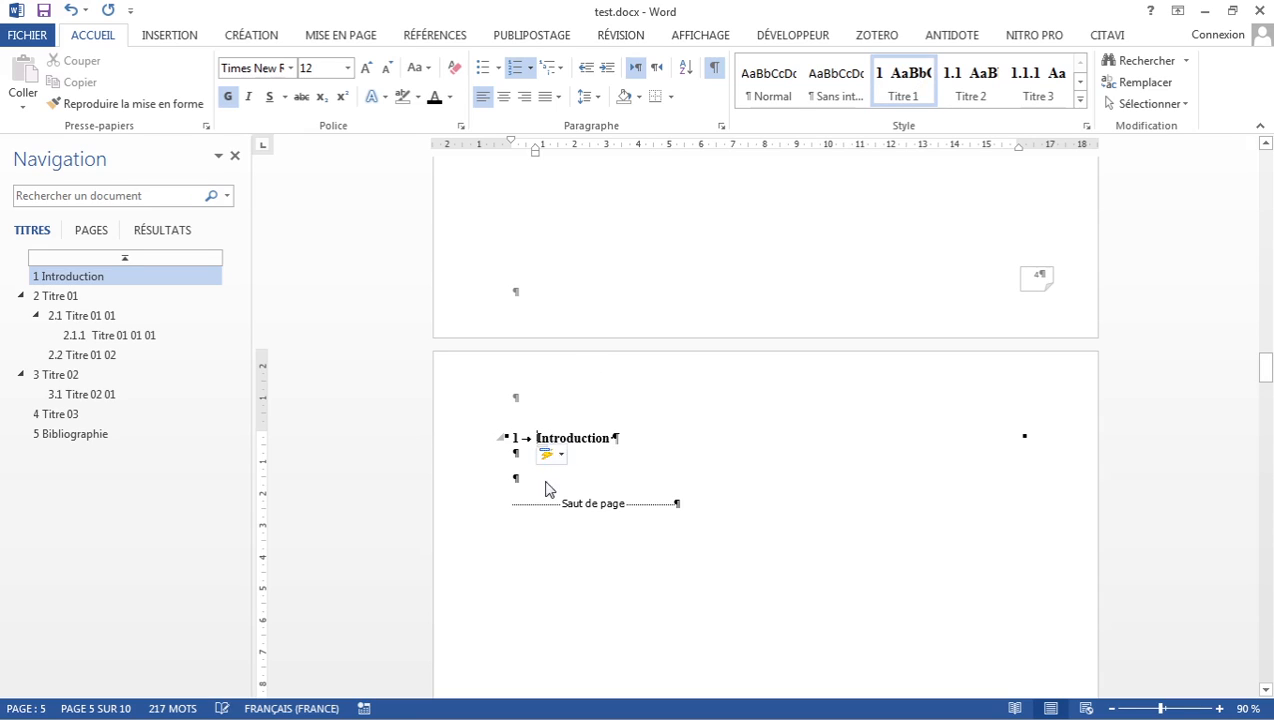
pyautogui.press('BackSpace')
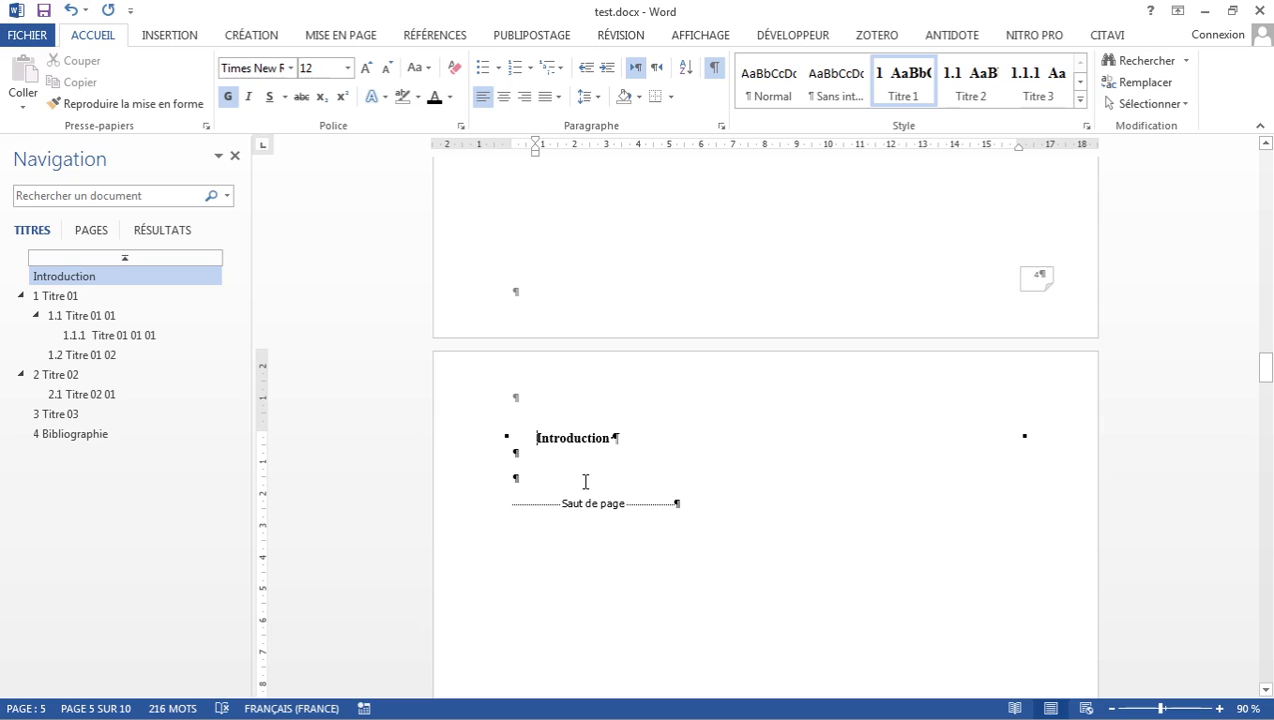
# Step: Add seven empty paragraphs between the Introduction heading and the page break below it
pyautogui.click(584, 481)
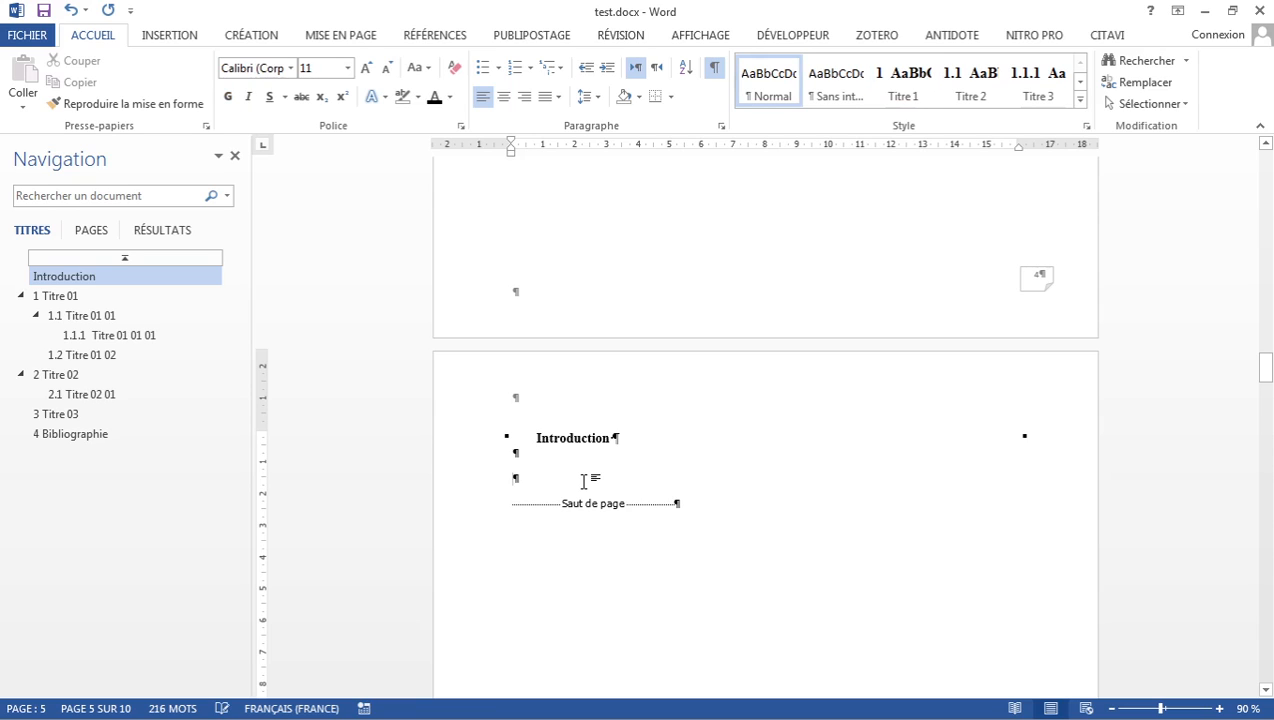
pyautogui.press('Return')
pyautogui.press('Return')
pyautogui.press('Return')
pyautogui.press('Return')
pyautogui.press('Return')
pyautogui.press('Return')
pyautogui.press('Return')
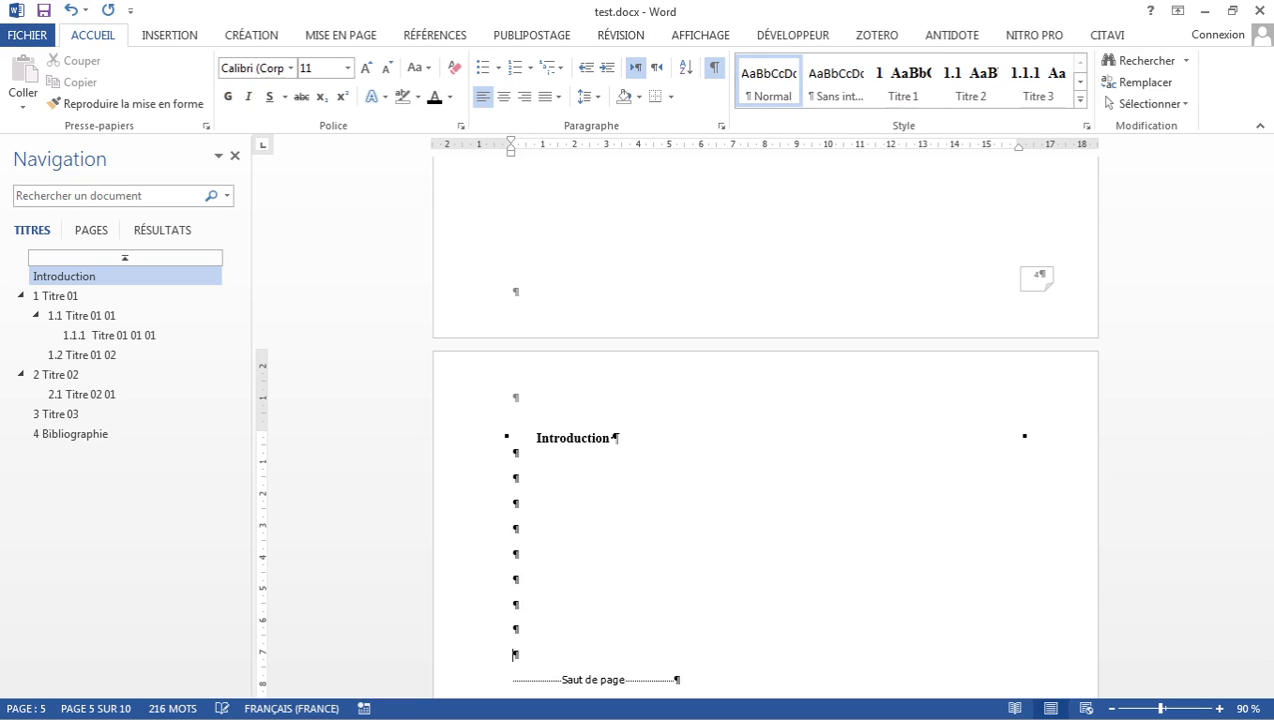
# Step: Examine the footer page numbers on the cover page, the table of contents, the lists of tables and figures, and the Introduction page
pyautogui.scroll(-2, 583, 552)
pyautogui.scroll(3, 583, 552)
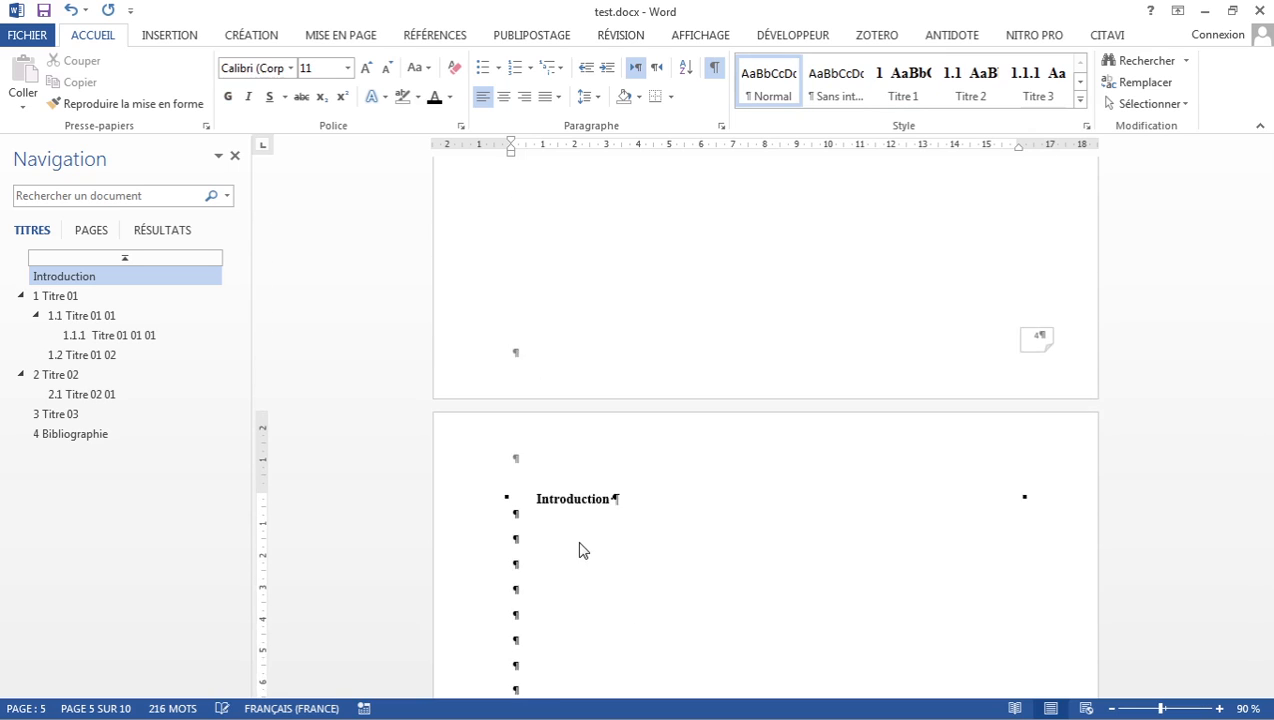
pyautogui.scroll(-4, 581, 543)
pyautogui.scroll(-8, 581, 543)
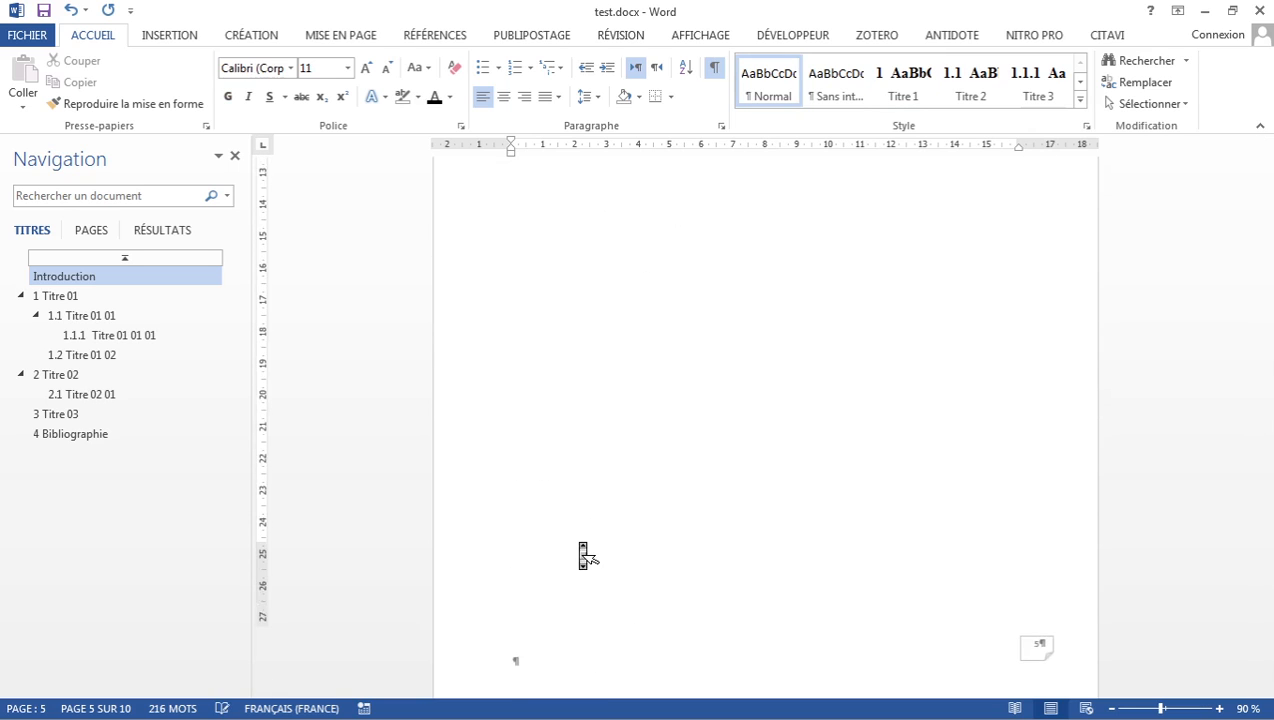
pyautogui.scroll(-1, 580, 545)
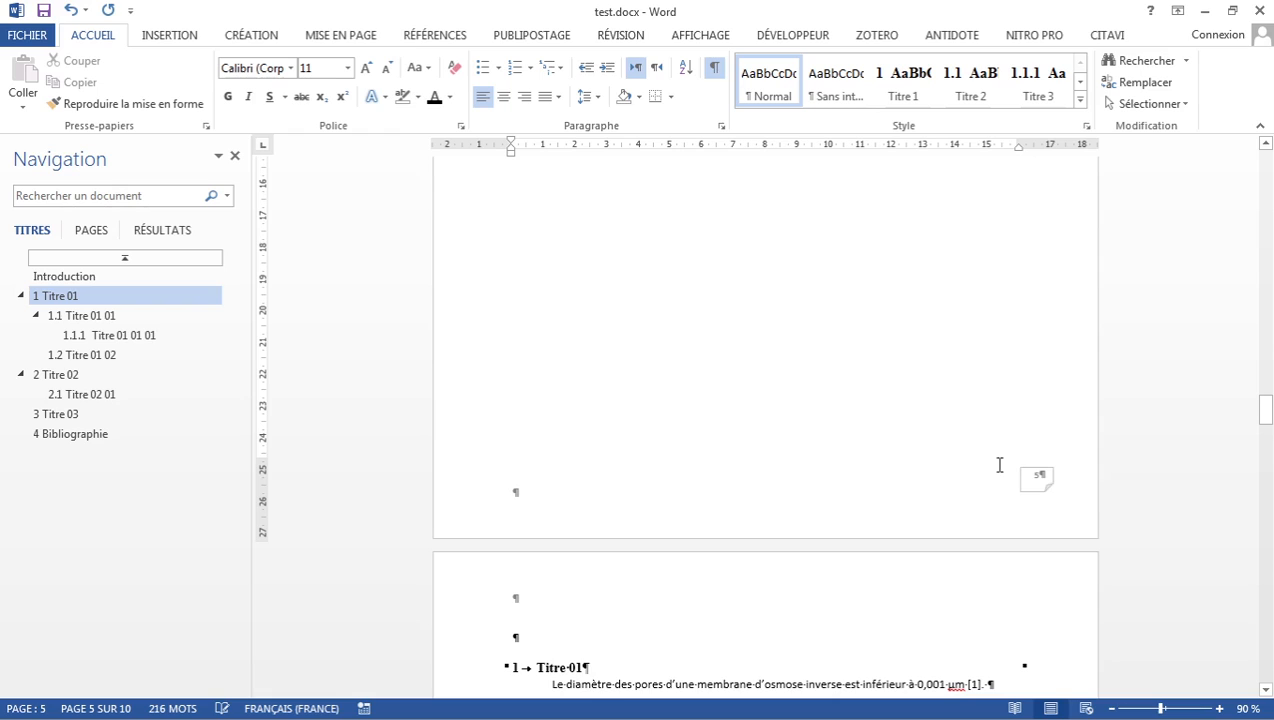
pyautogui.scroll(5, 1035, 489)
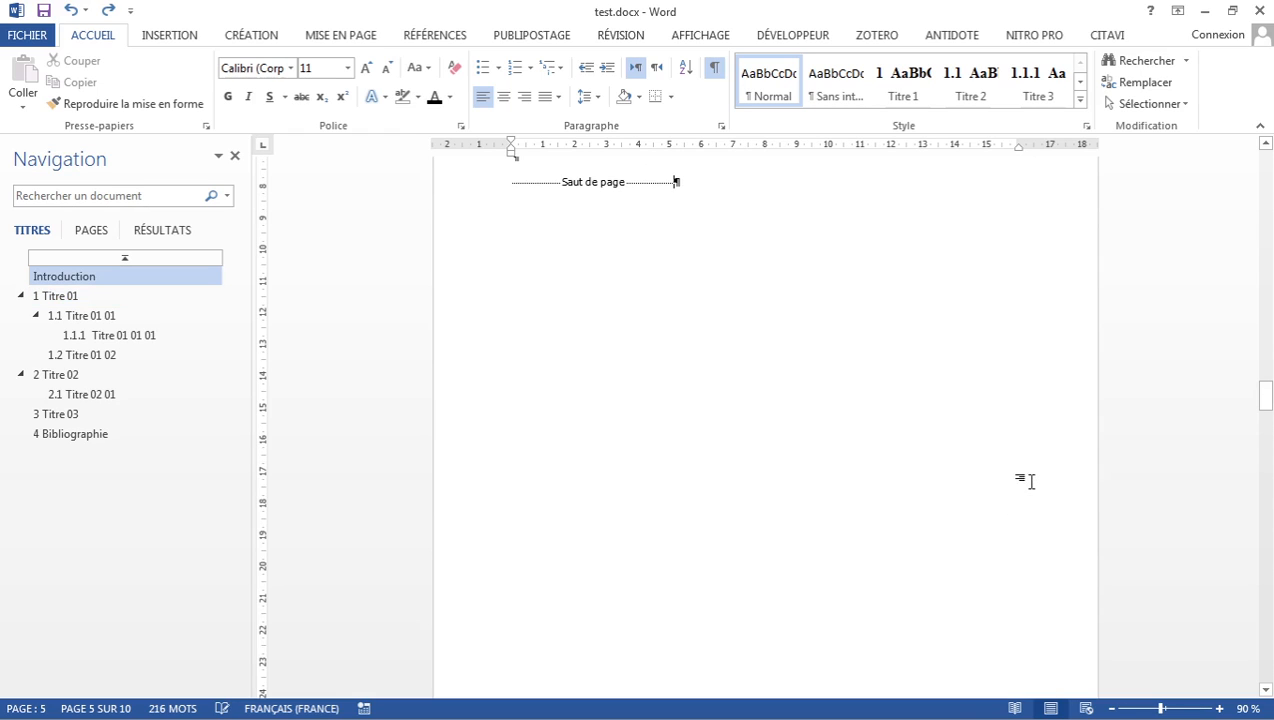
pyautogui.scroll(10, 854, 448)
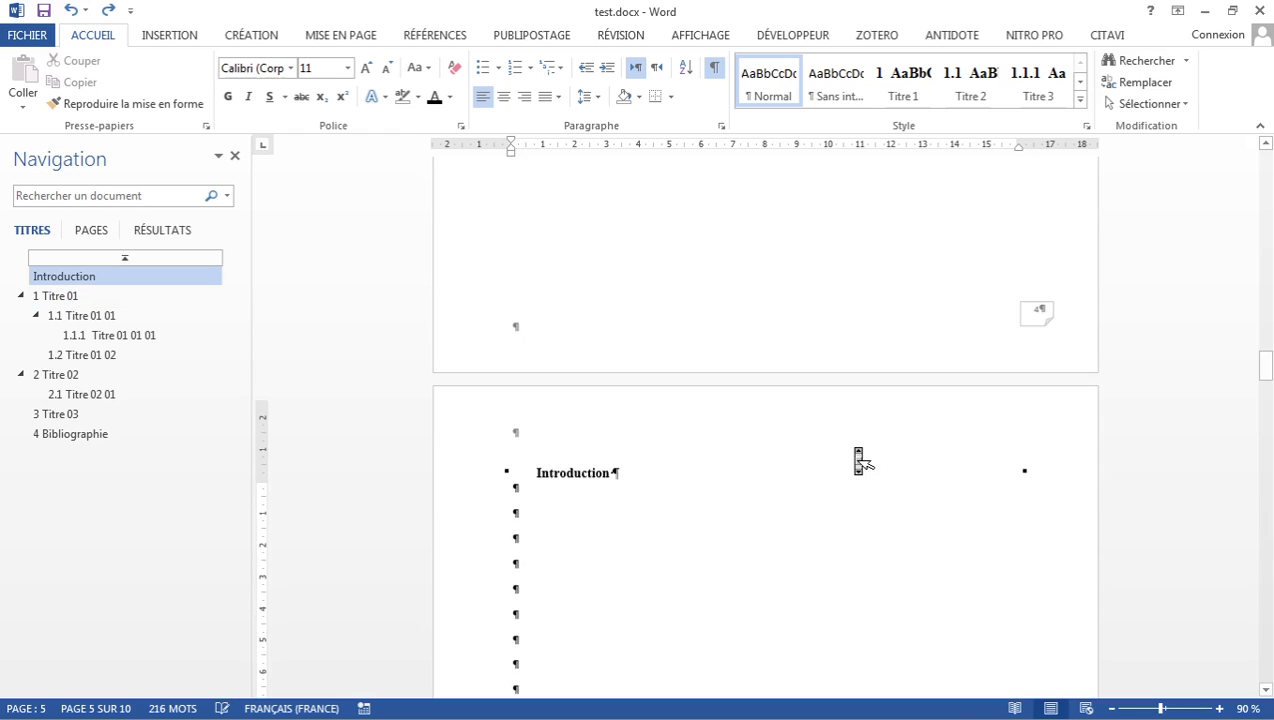
pyautogui.scroll(14, 854, 456)
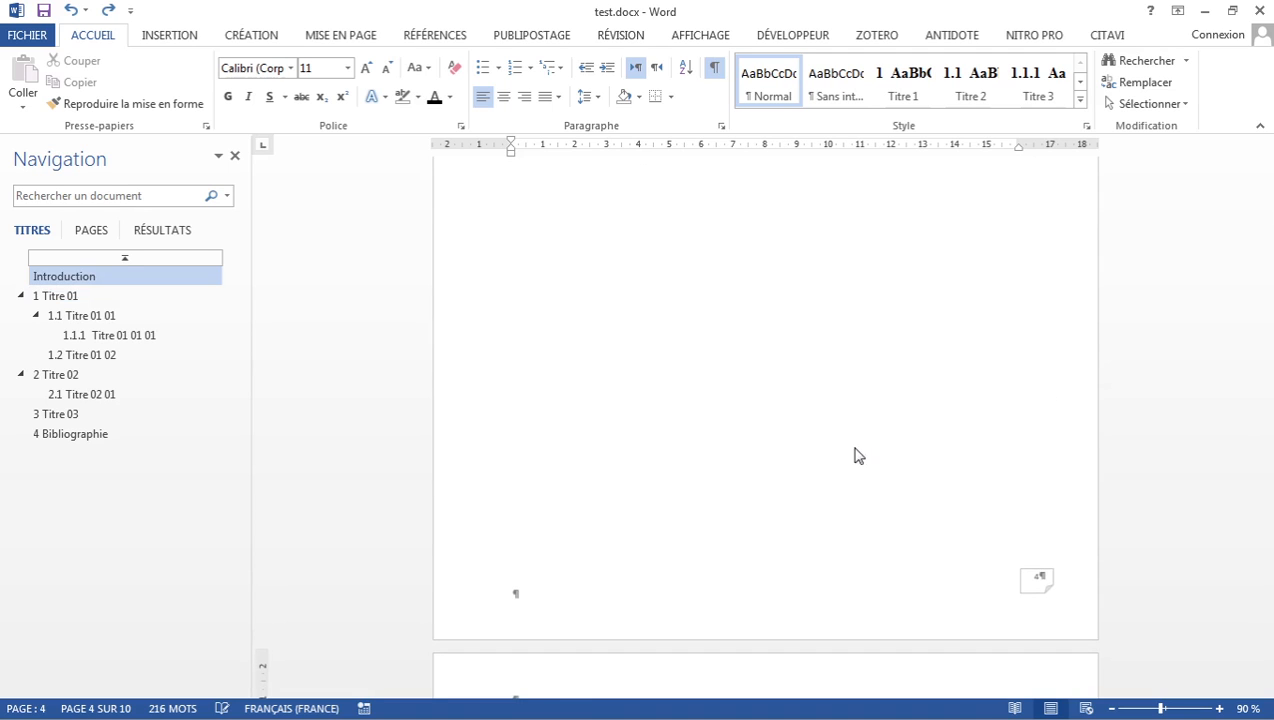
pyautogui.scroll(20, 856, 458)
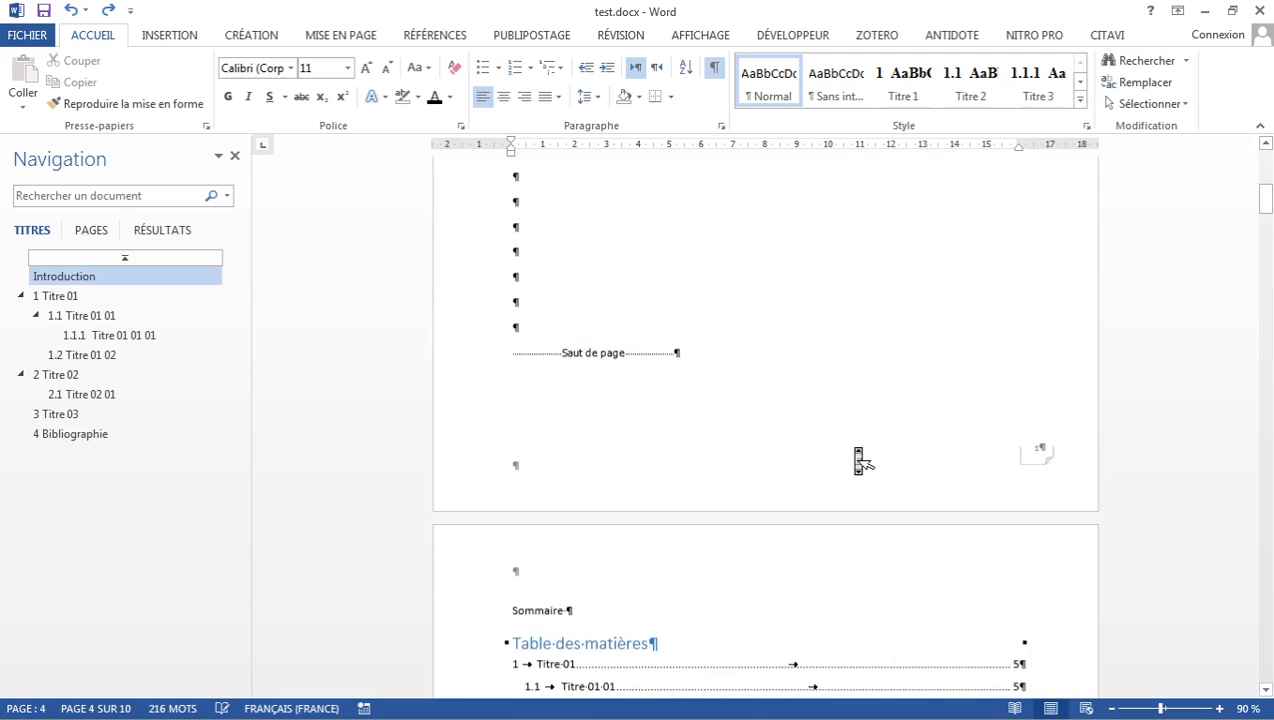
pyautogui.scroll(1, 858, 462)
pyautogui.scroll(-9, 858, 460)
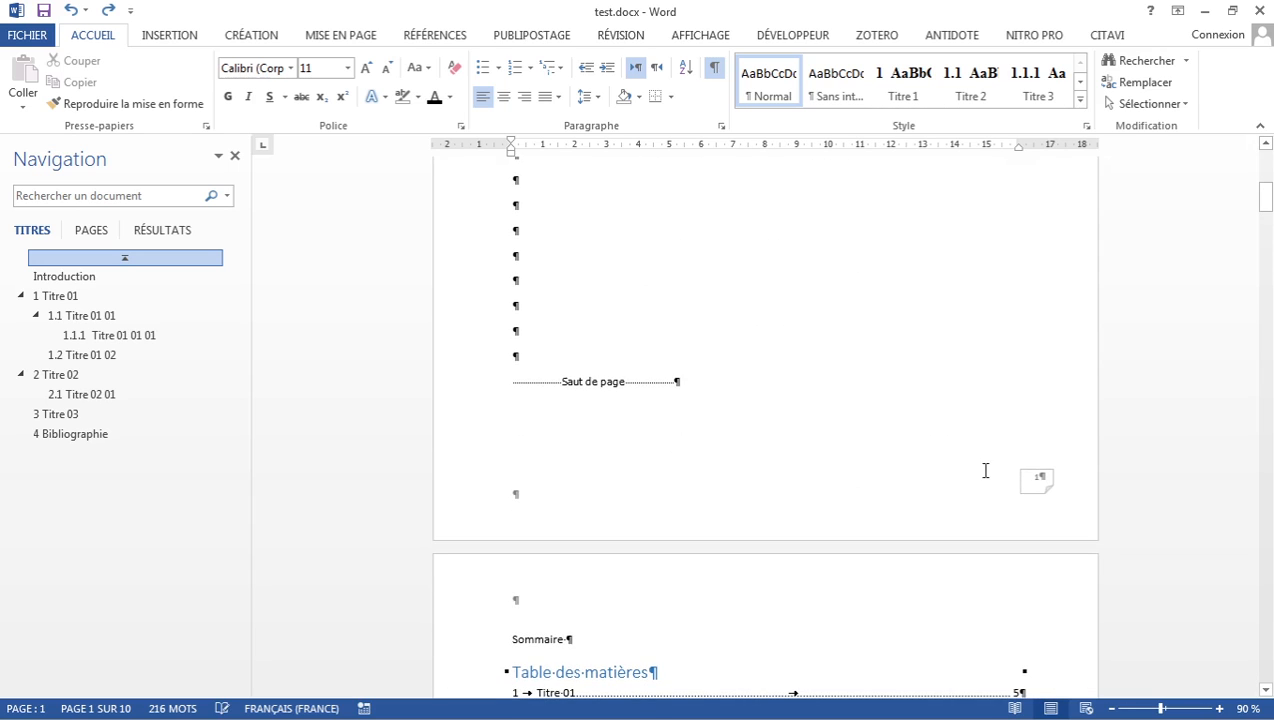
pyautogui.scroll(-7, 983, 469)
pyautogui.scroll(-12, 913, 585)
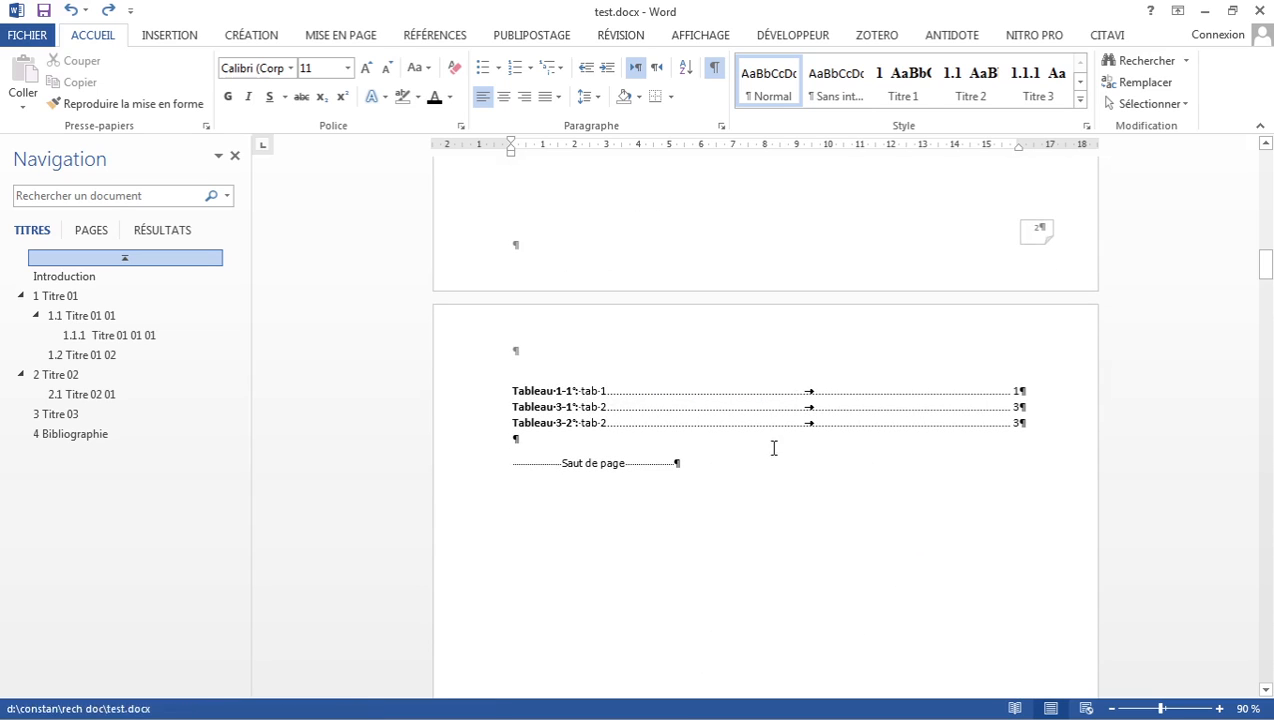
pyautogui.scroll(-15, 973, 540)
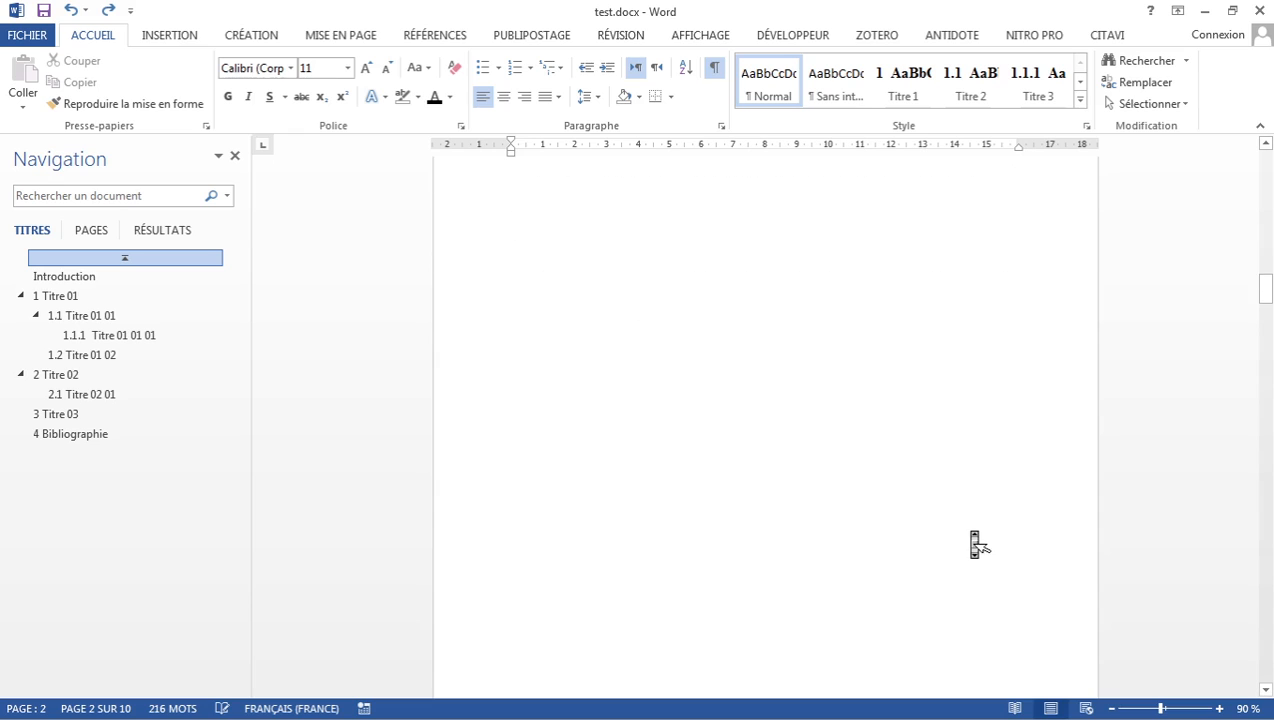
pyautogui.scroll(-1, 973, 540)
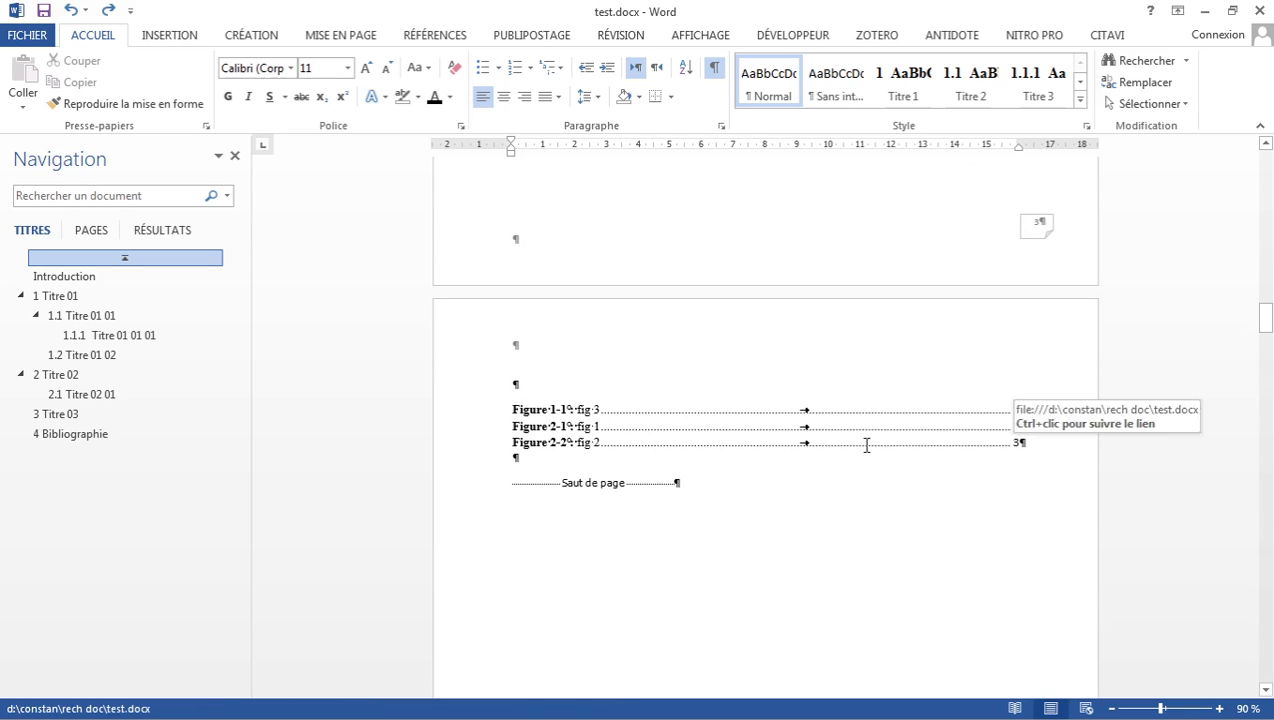
pyautogui.scroll(-6, 866, 443)
pyautogui.scroll(-3, 866, 443)
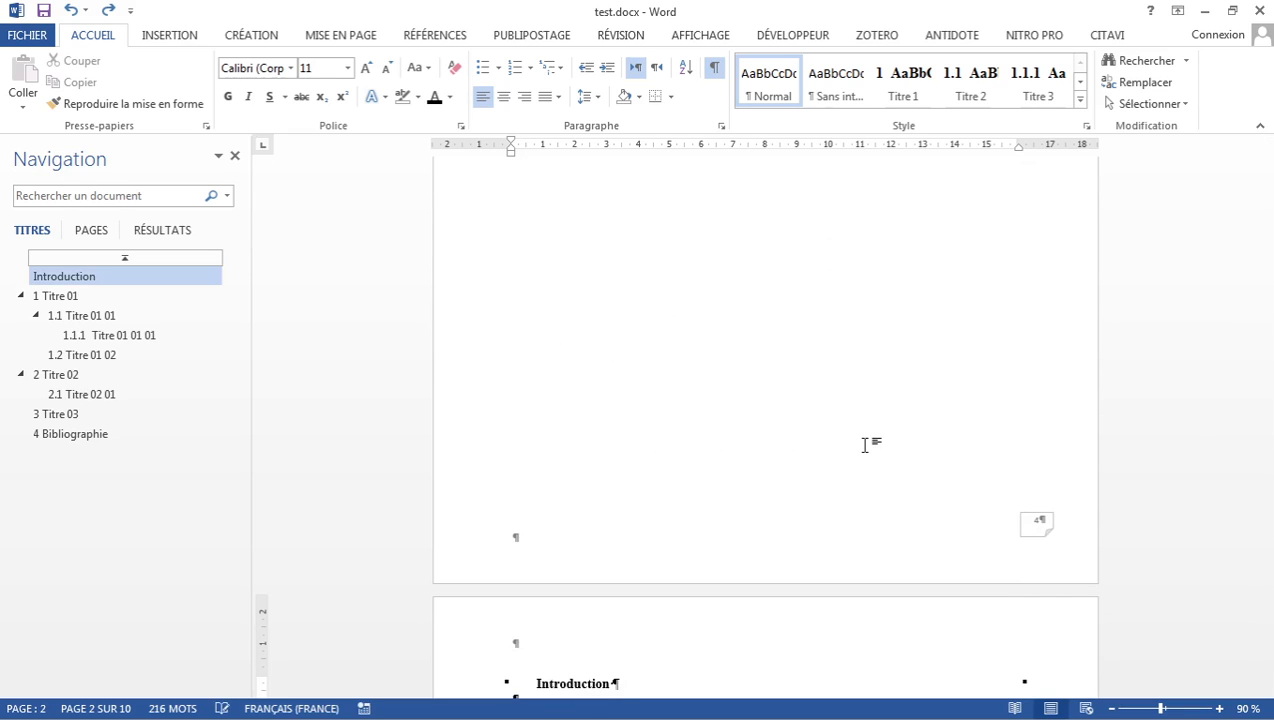
pyautogui.scroll(20, 866, 443)
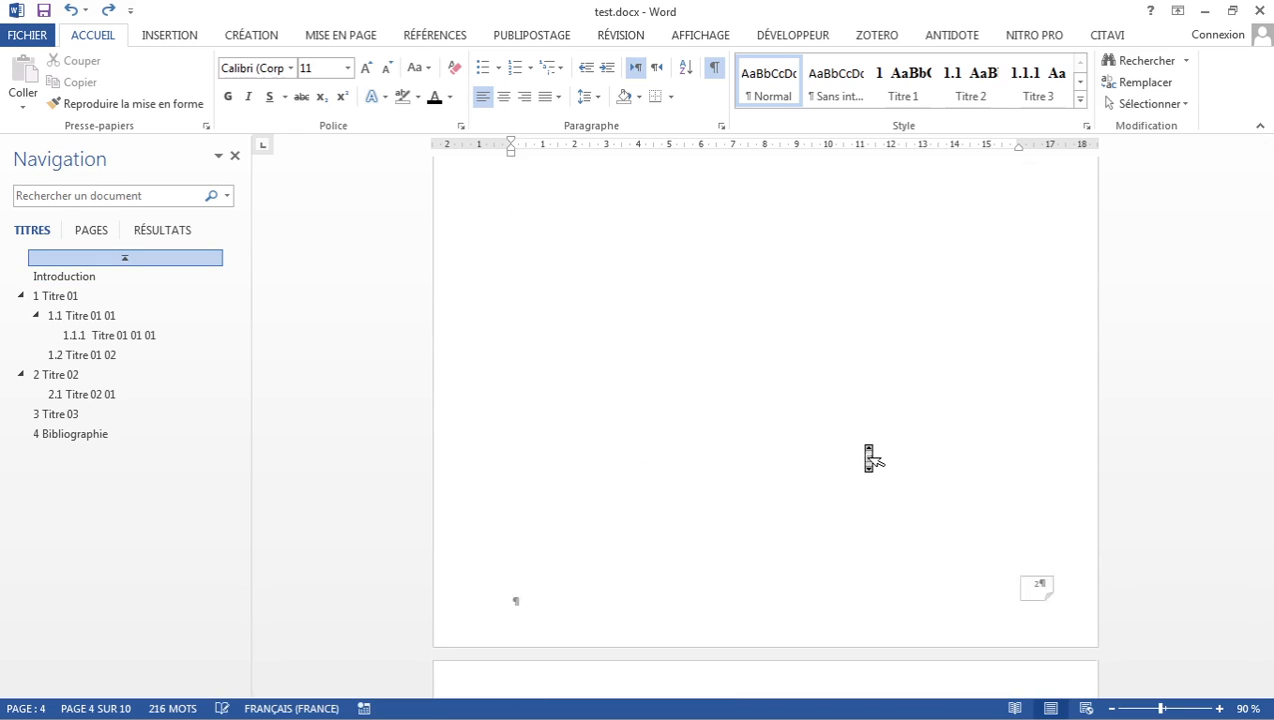
pyautogui.scroll(10, 868, 455)
pyautogui.scroll(-2, 866, 445)
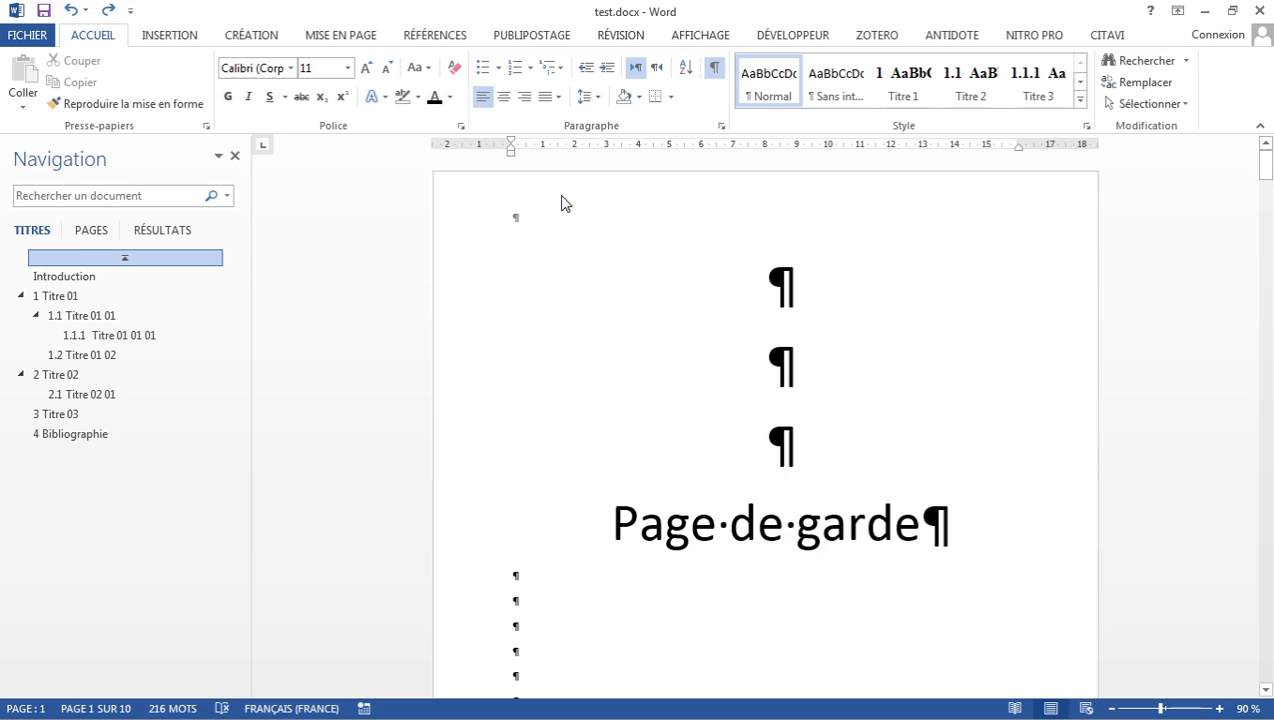
# Step: Open the cover page's header for editing, inspect the header and footer areas of the first pages, and return to the body text
pyautogui.doubleClick(645, 192)
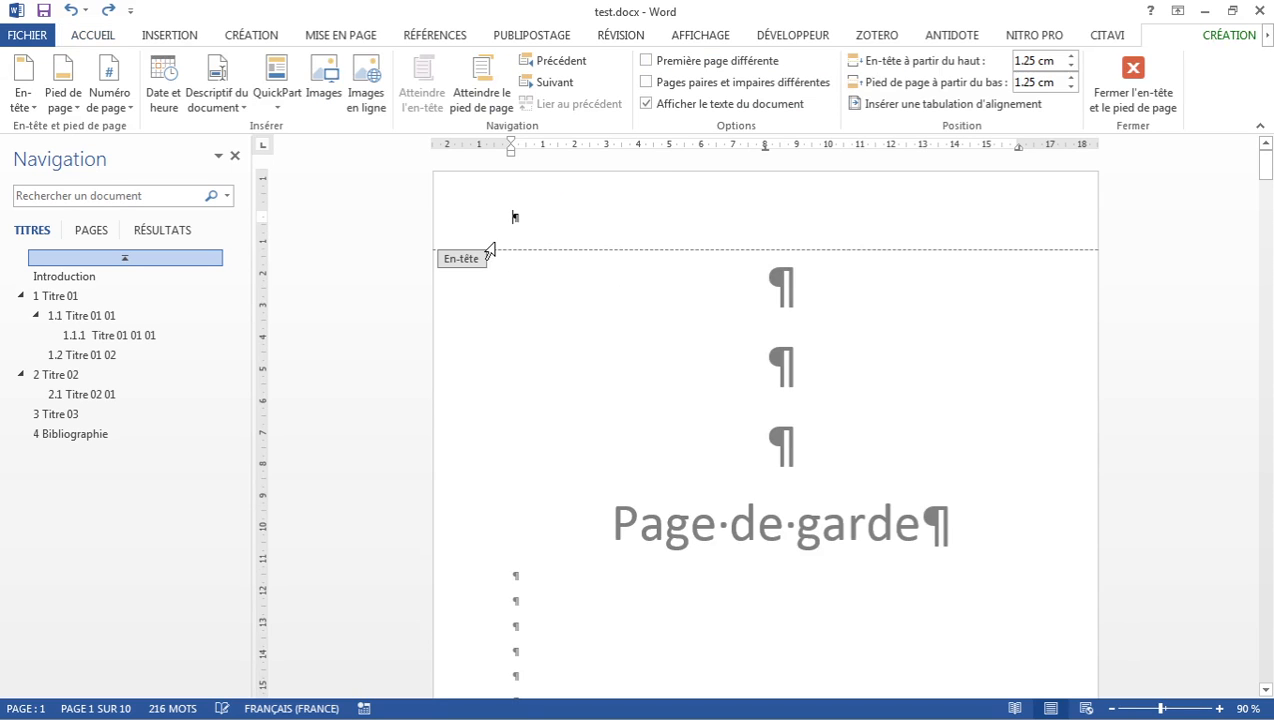
pyautogui.scroll(-10, 752, 300)
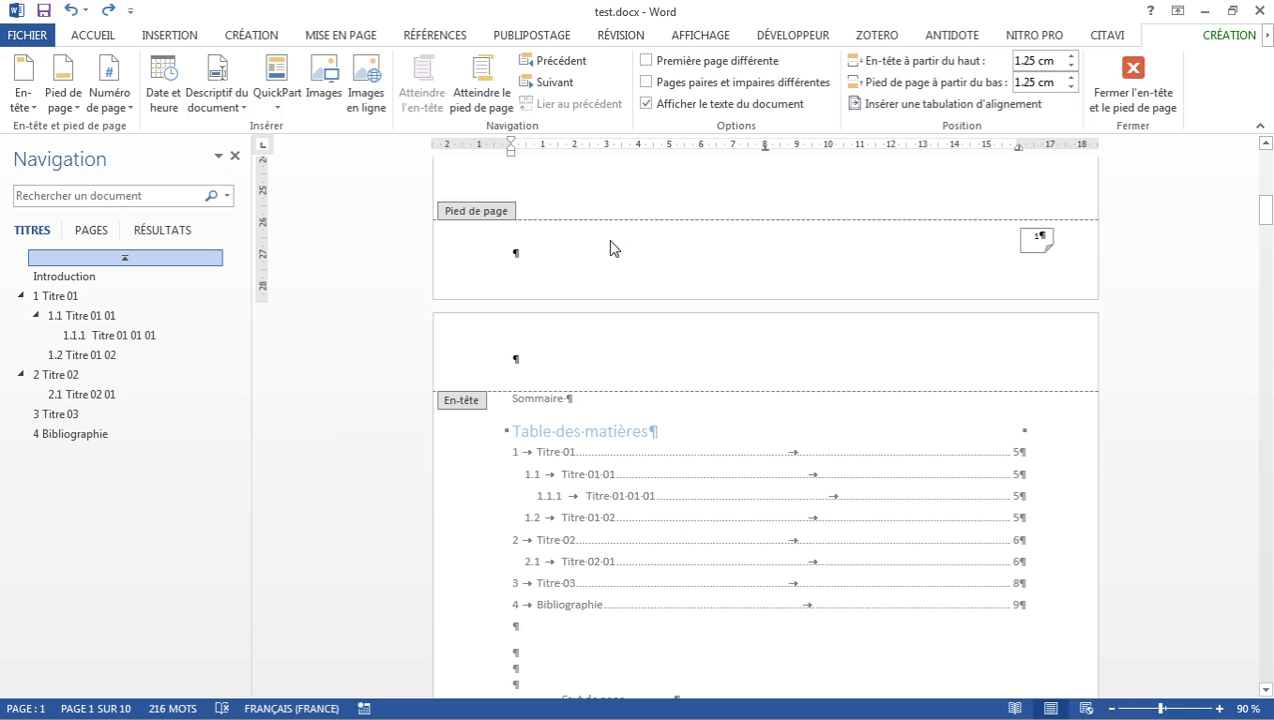
pyautogui.scroll(10, 613, 249)
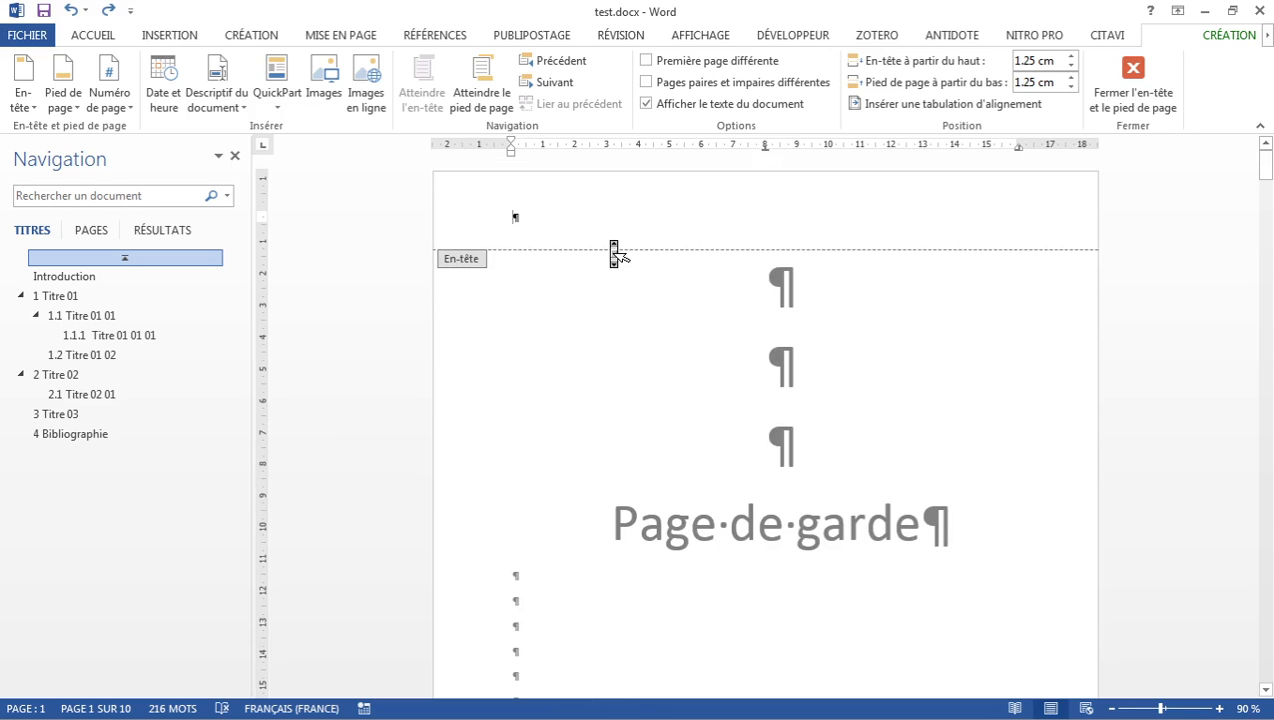
pyautogui.doubleClick(634, 330)
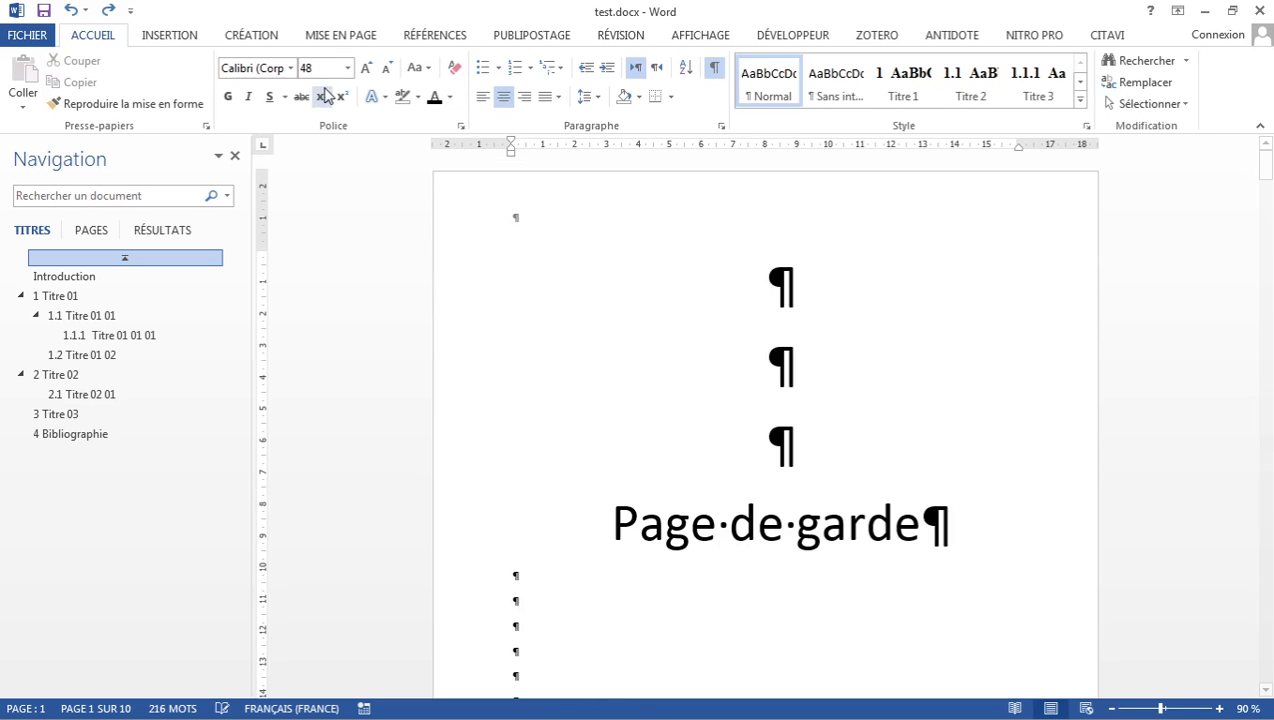
# Step: Try a continuous section break at the first paragraph of the cover page, above the title Page de garde, and undo it
pyautogui.click(167, 38)
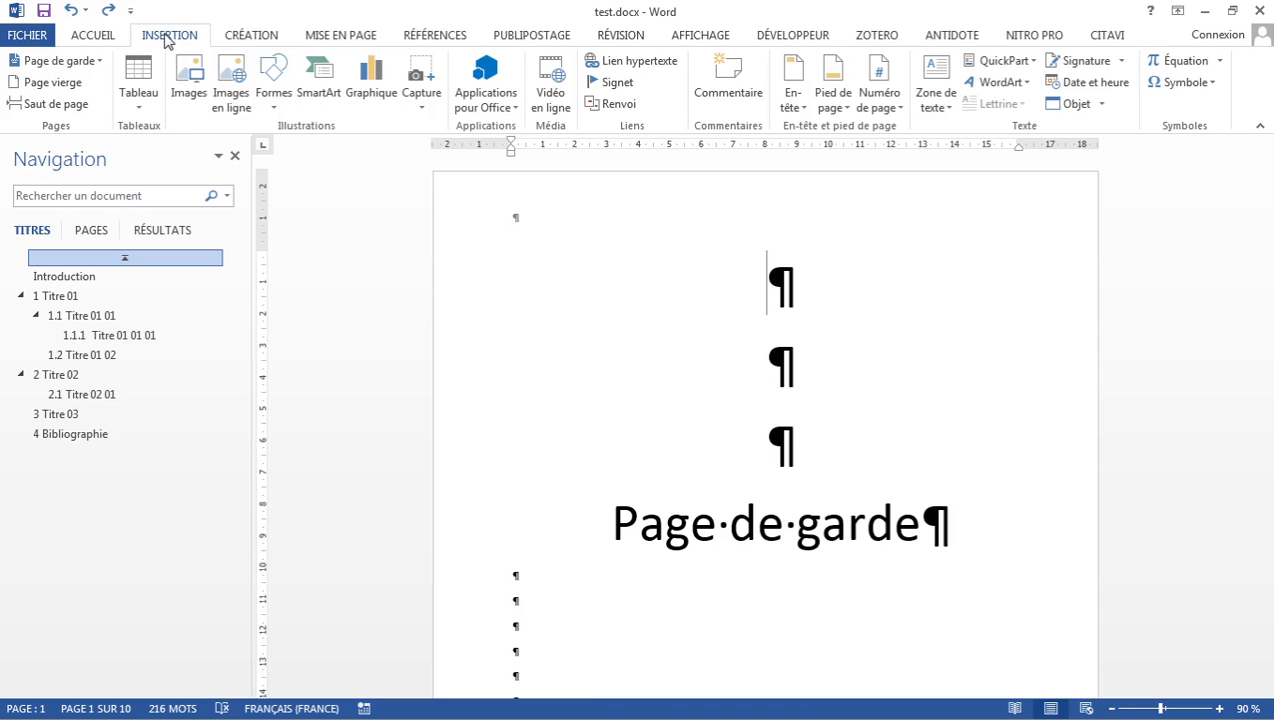
pyautogui.click(334, 42)
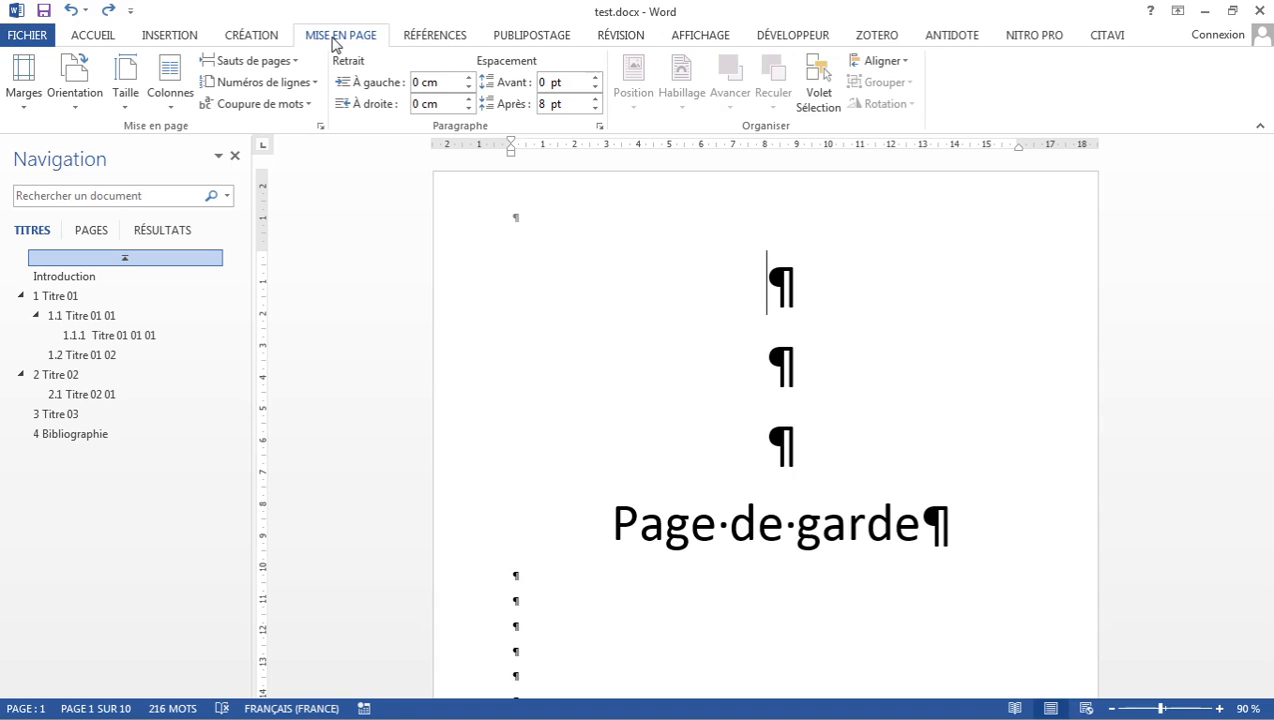
pyautogui.click(262, 61)
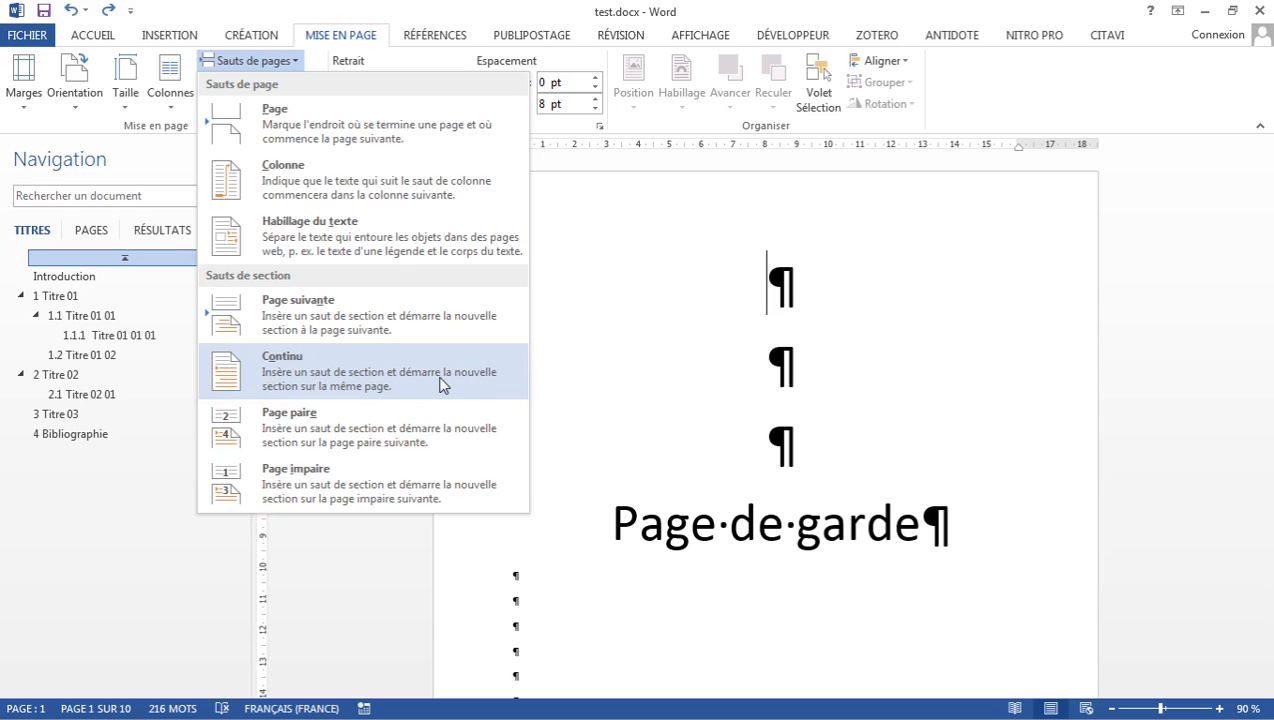
pyautogui.click(414, 373)
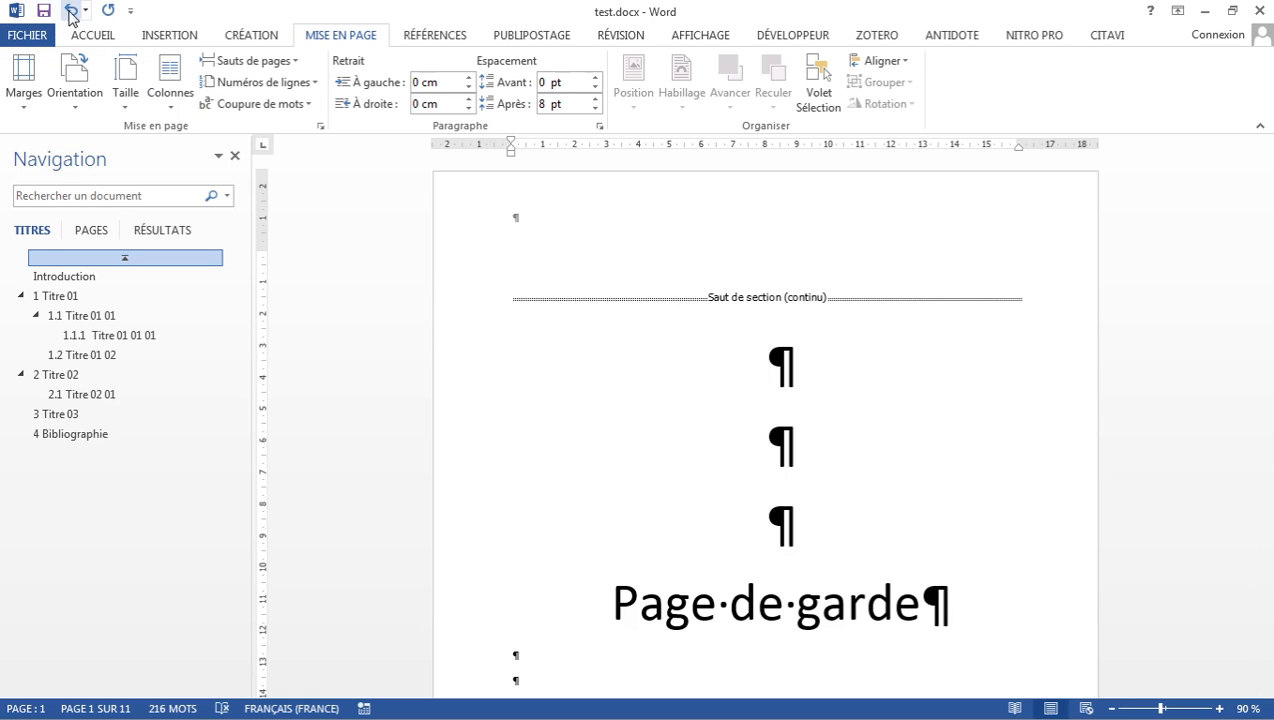
pyautogui.click(70, 10)
# Step: Insert a continuous section break among the empty paragraphs between the title Page de garde and the cover page's page break
pyautogui.scroll(-5, 602, 318)
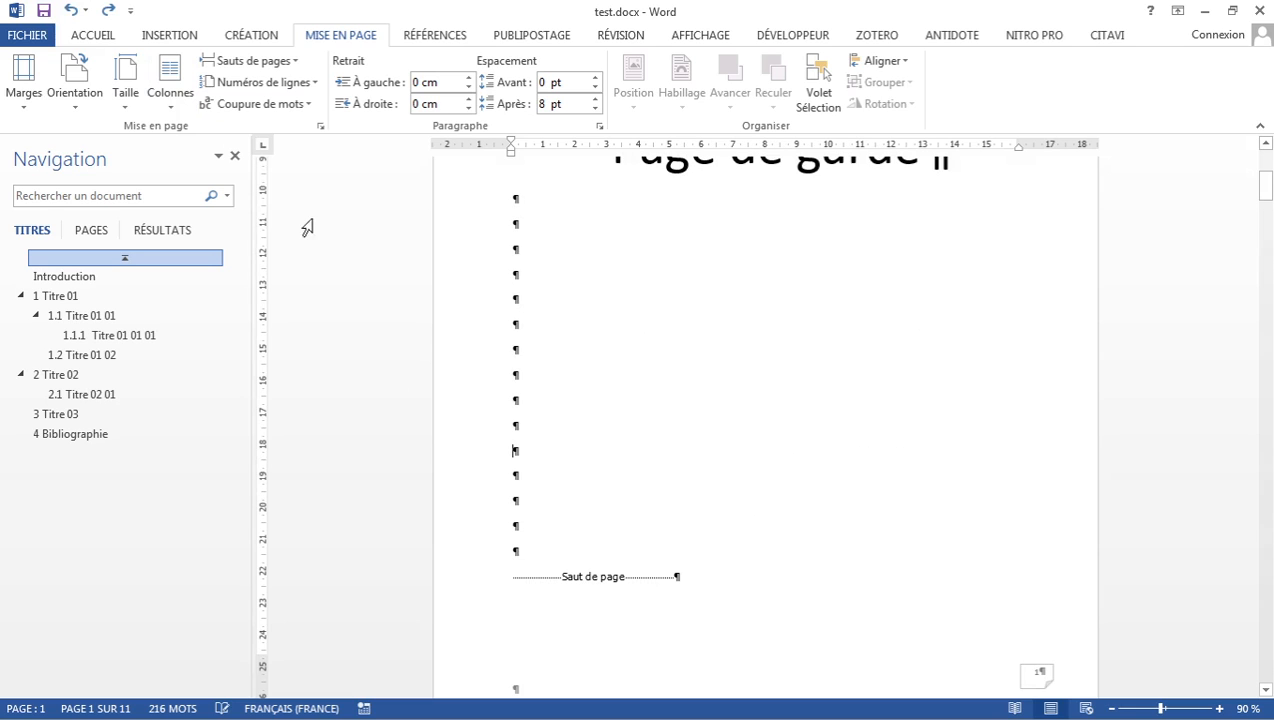
pyautogui.click(258, 61)
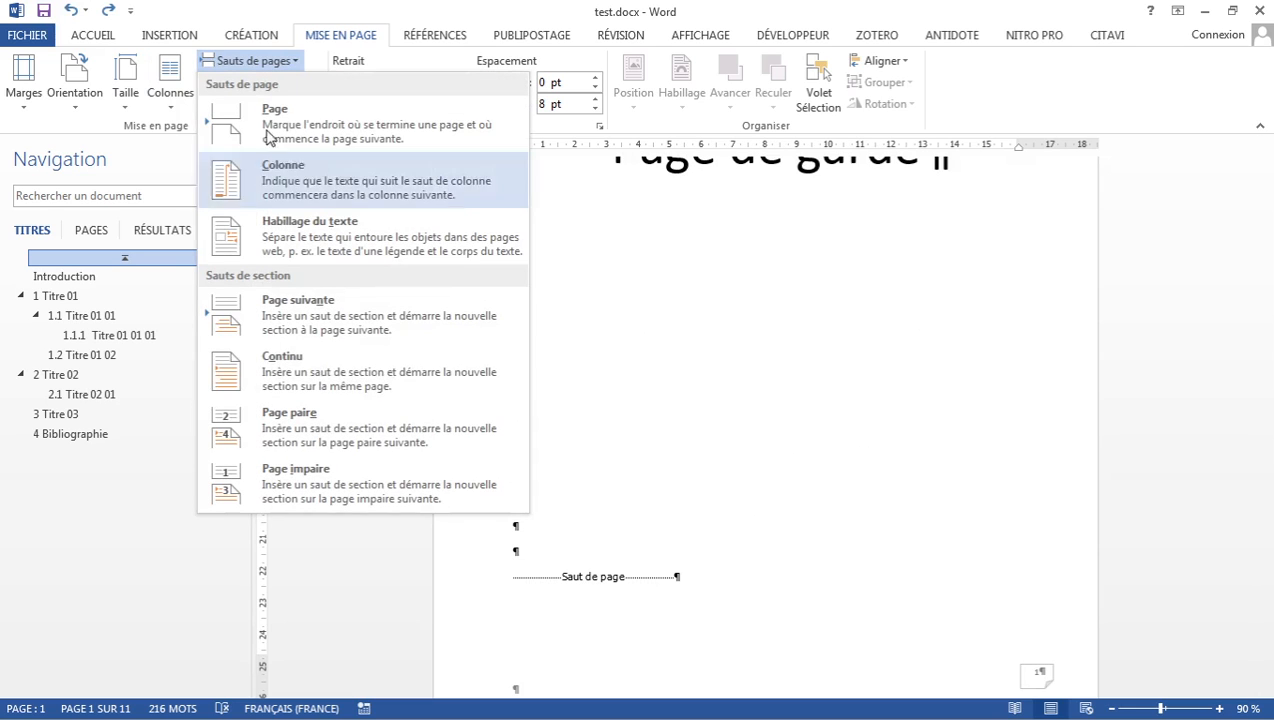
pyautogui.click(262, 356)
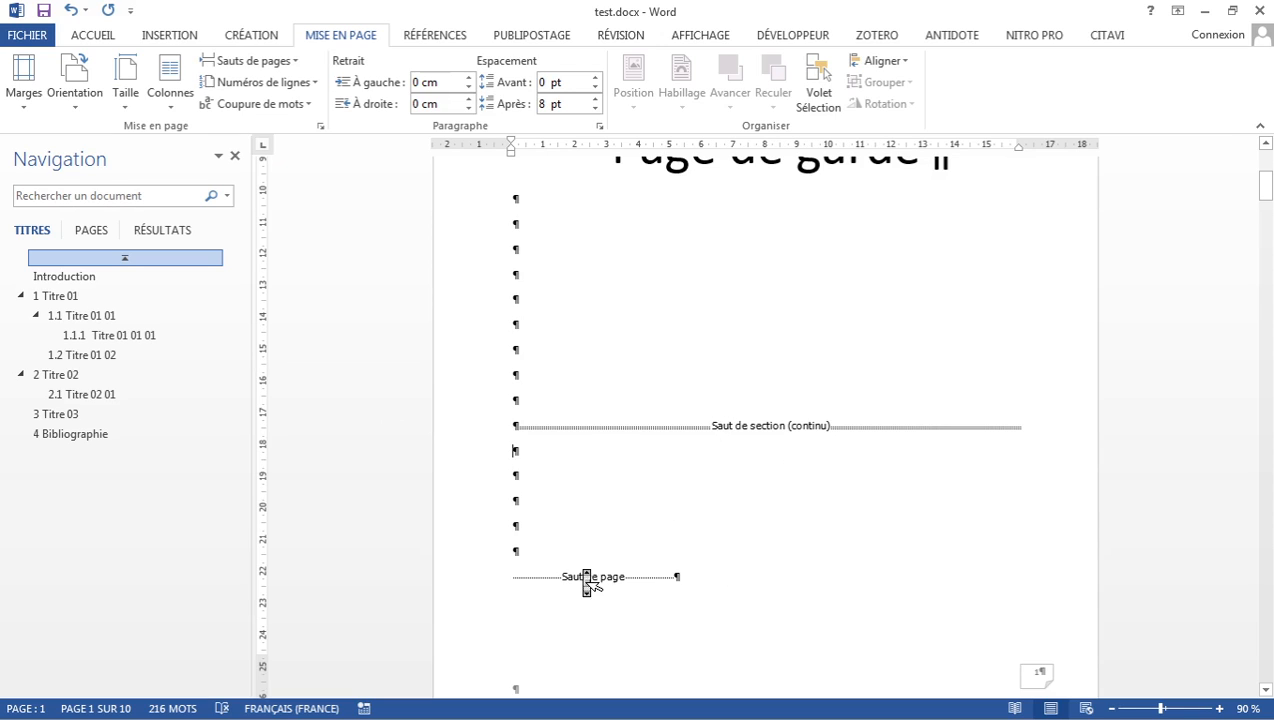
pyautogui.scroll(-4, 584, 580)
pyautogui.scroll(2, 586, 577)
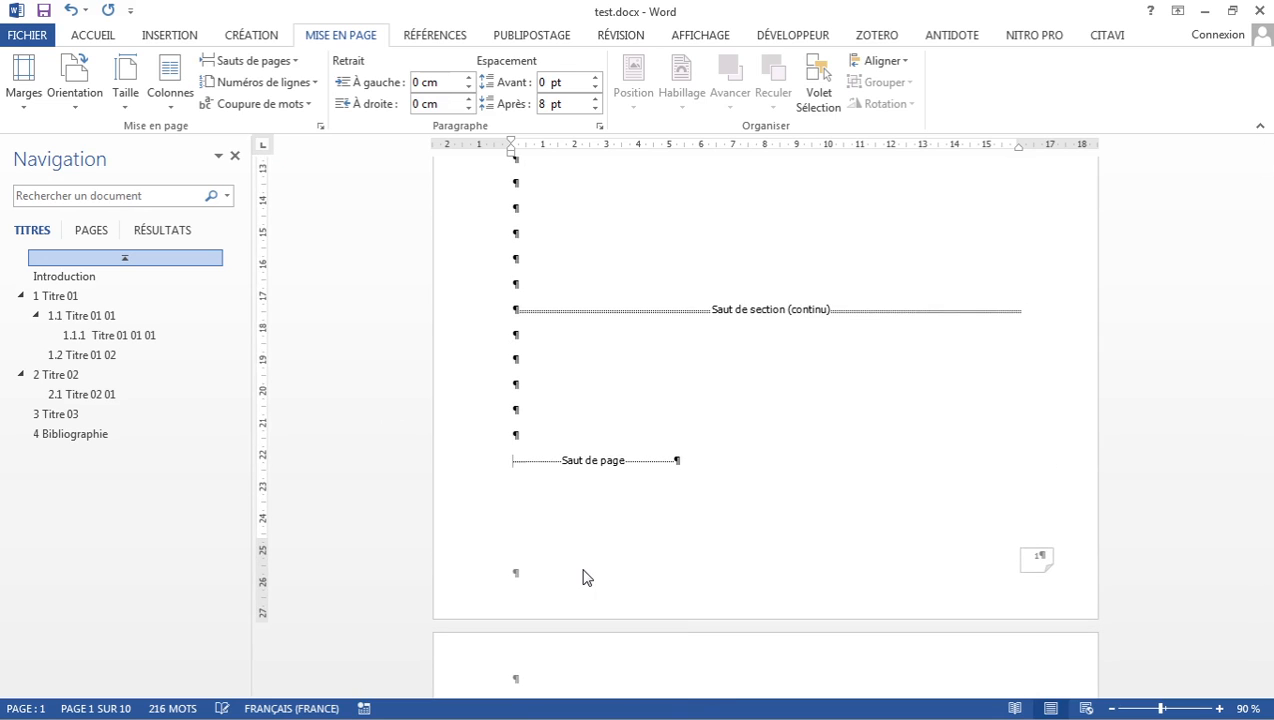
# Step: Open the cover page's footer for editing and unlink the section 2 header on the table of contents page from the previous section
pyautogui.doubleClick(585, 576)
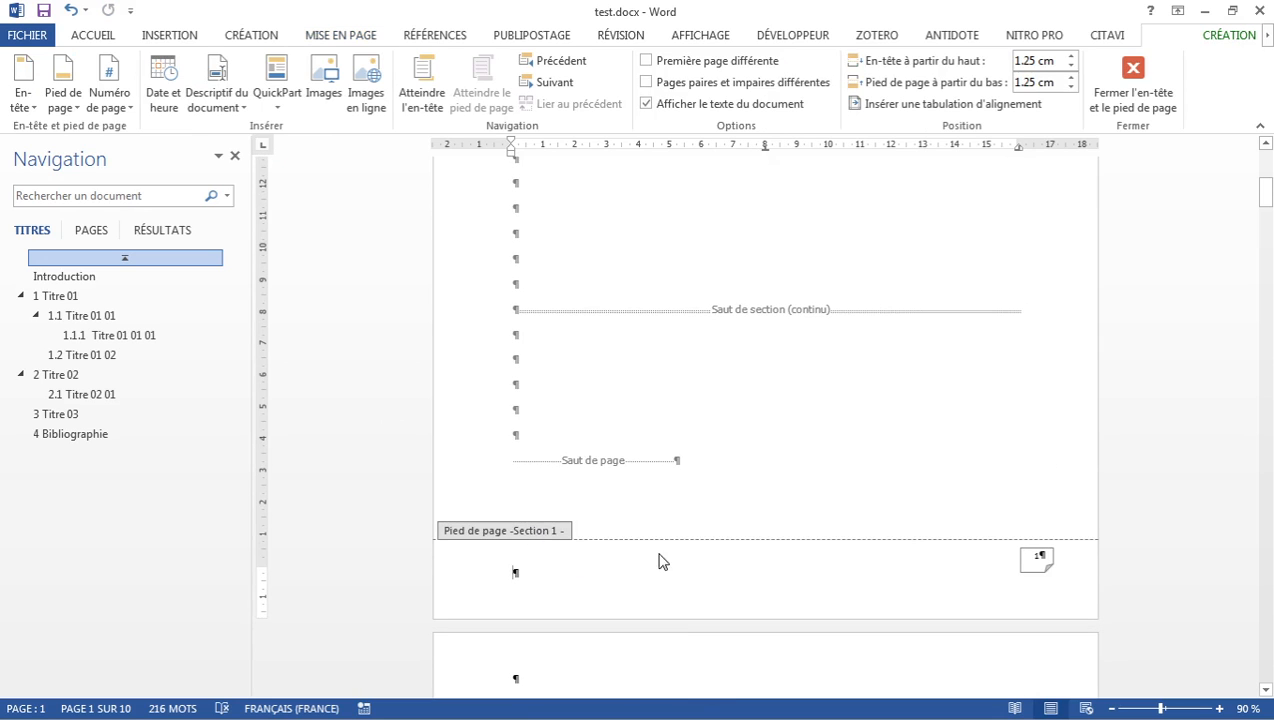
pyautogui.middleClick(685, 572)
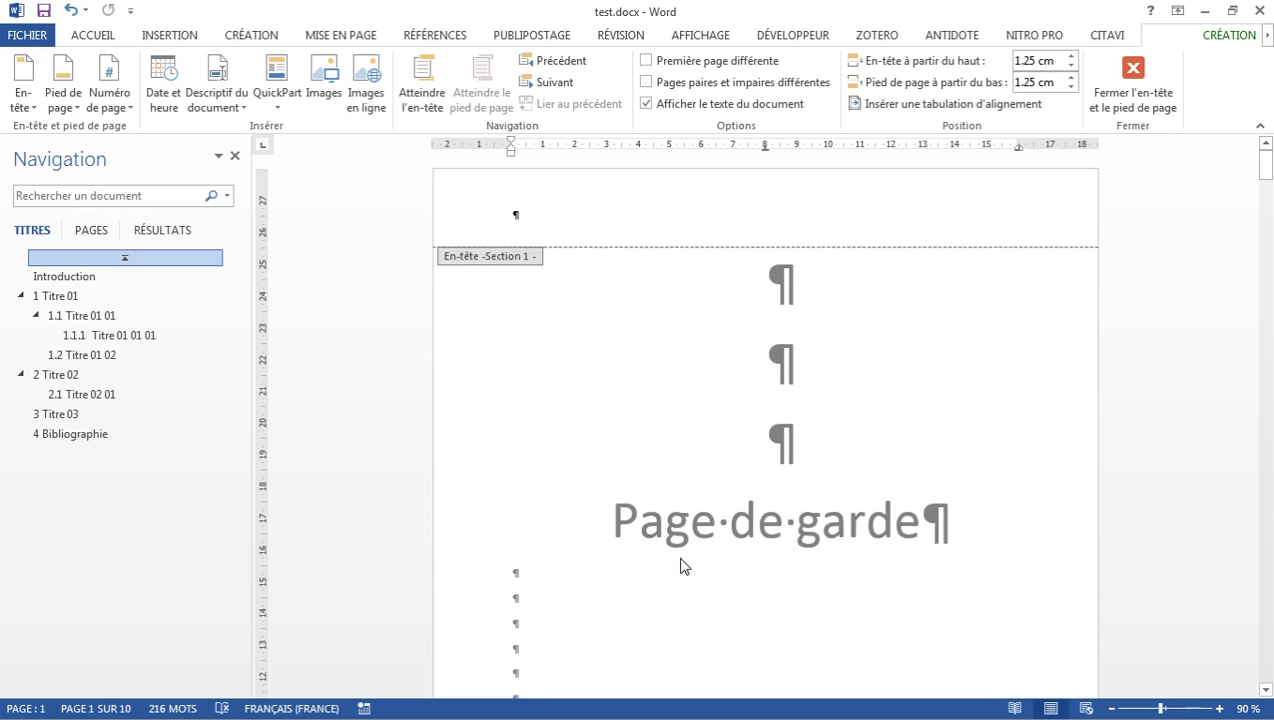
pyautogui.middleClick(681, 560)
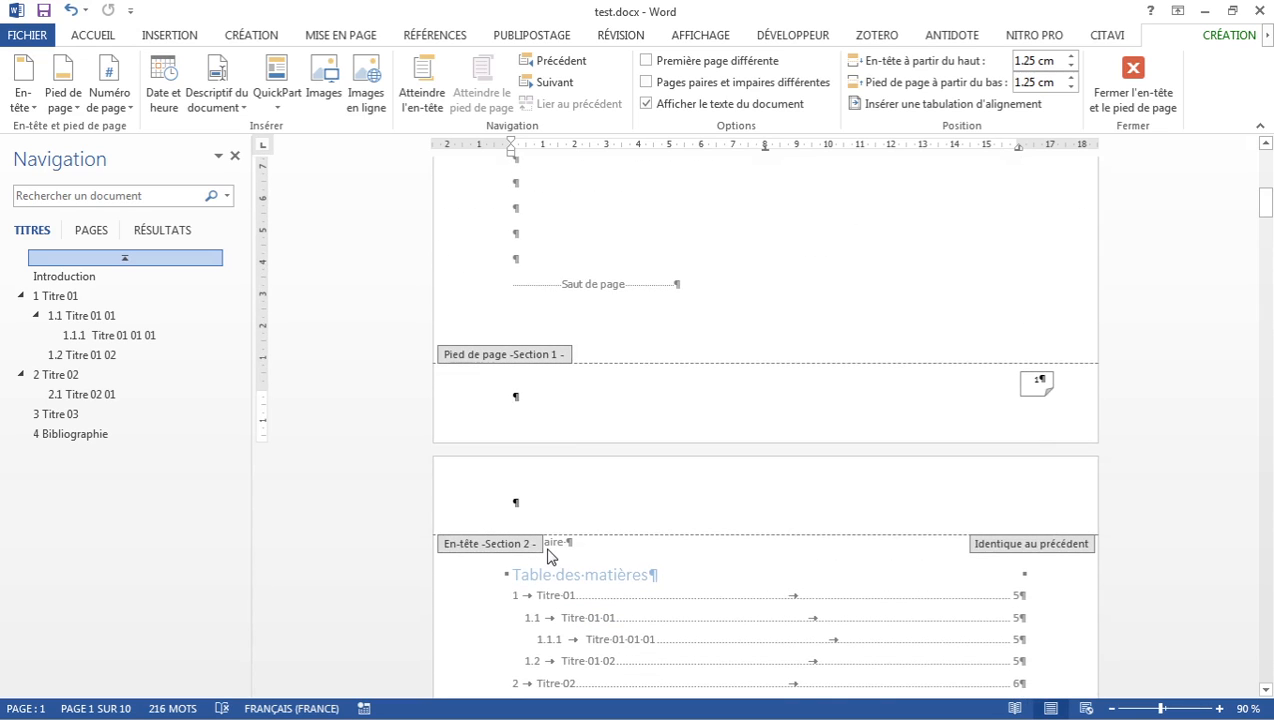
pyautogui.click(1042, 390)
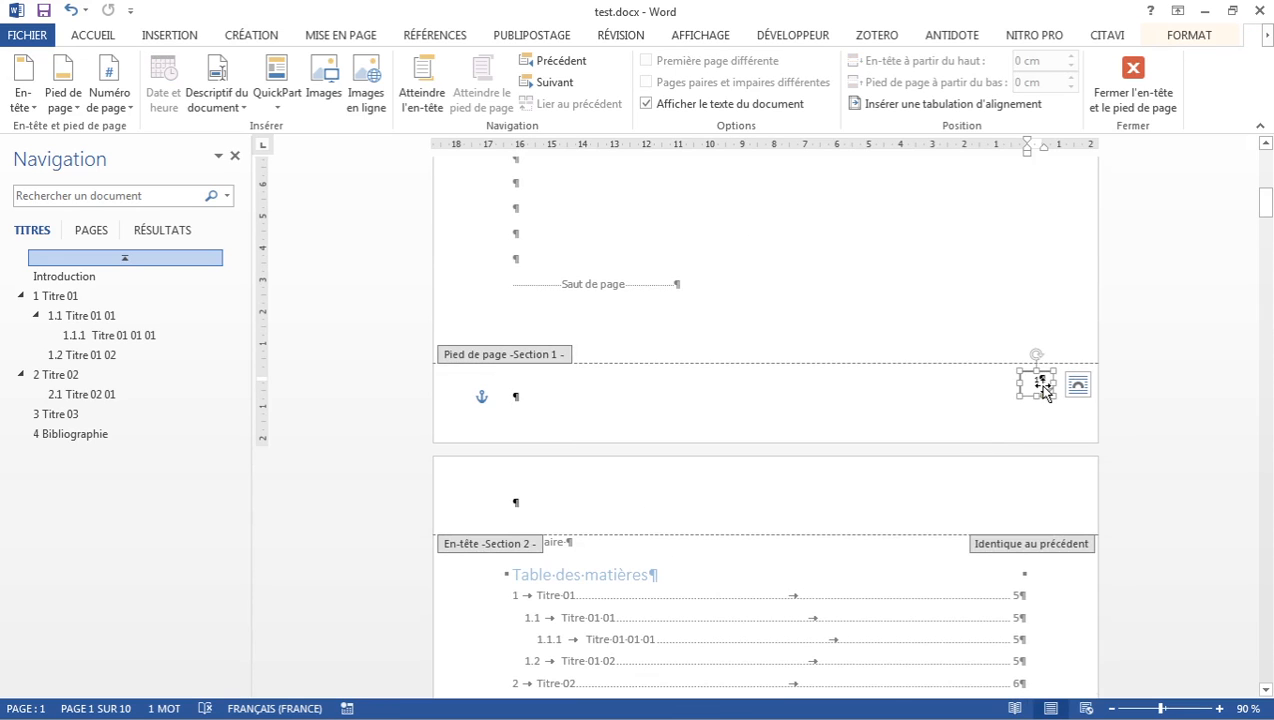
pyautogui.click(1039, 548)
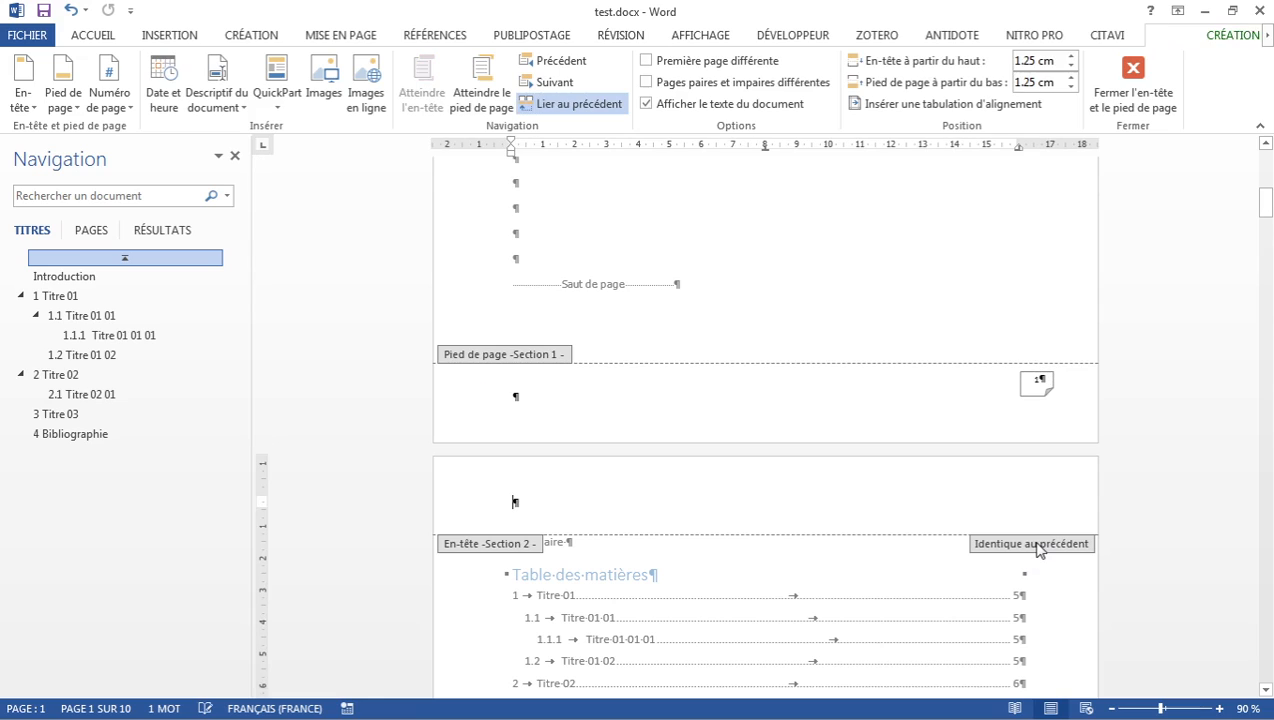
pyautogui.click(1047, 392)
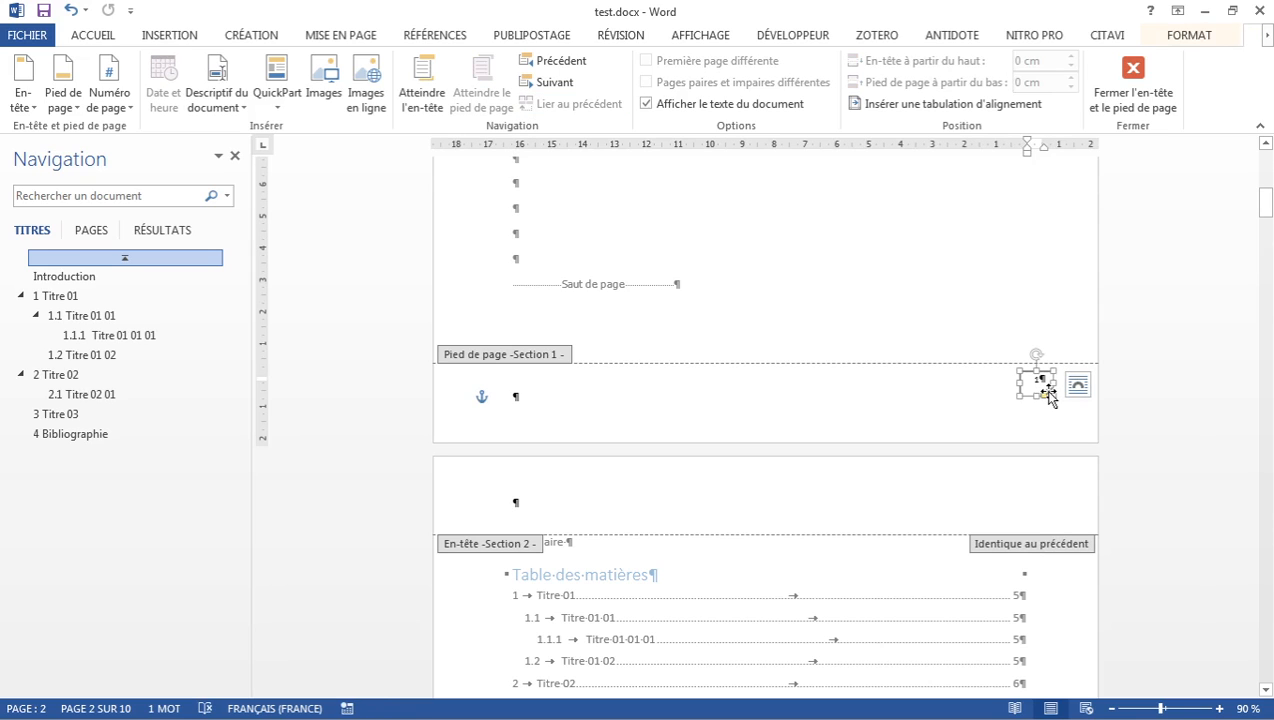
pyautogui.click(979, 548)
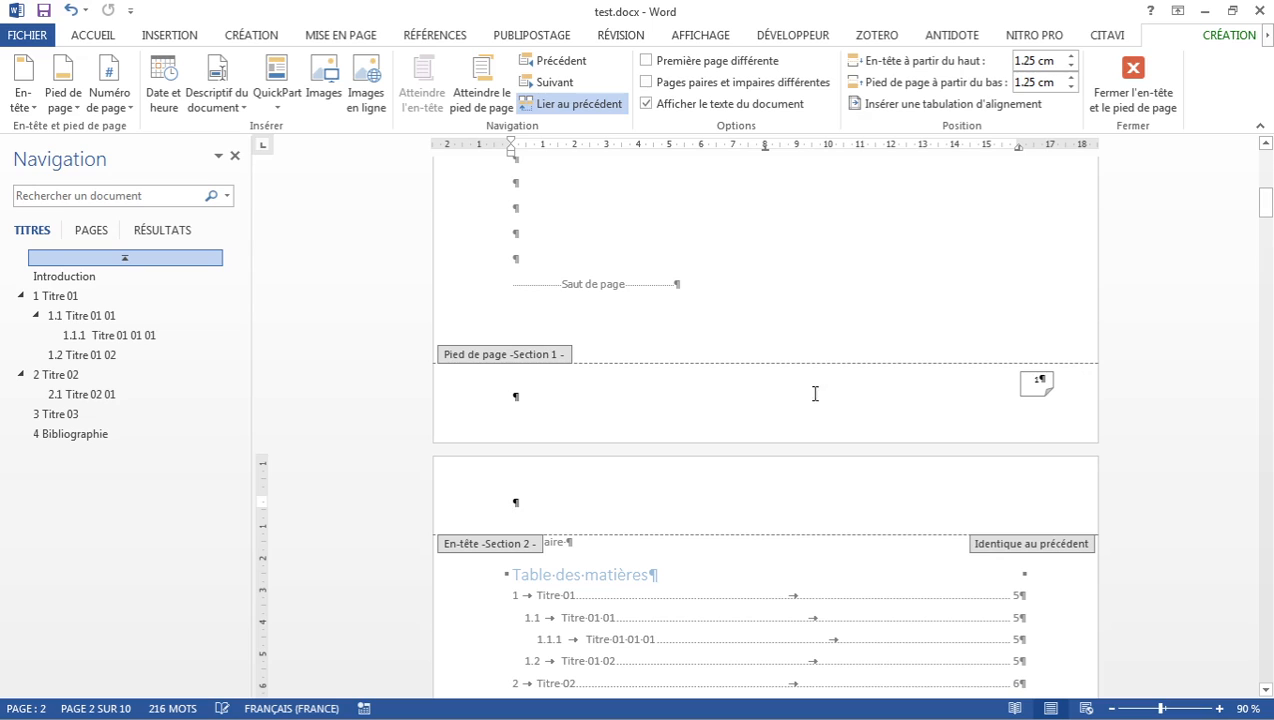
pyautogui.click(568, 106)
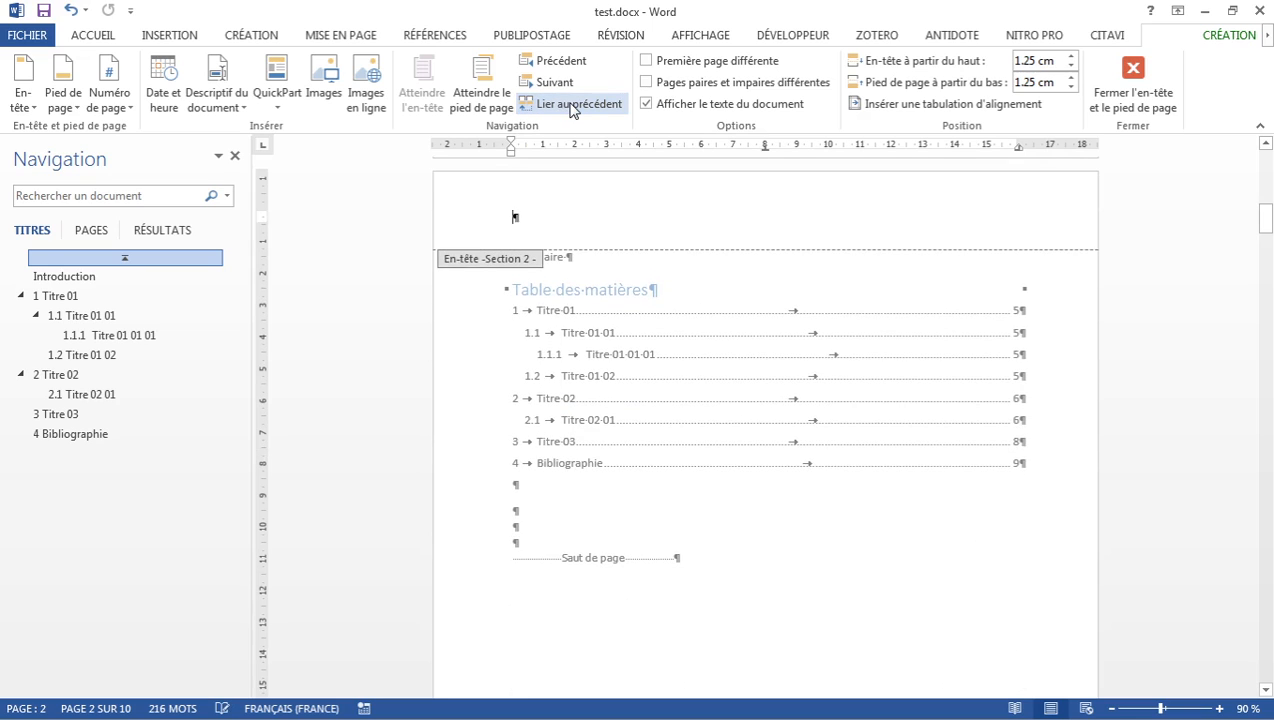
# Step: Delete the page number box from the section 1 footer on the cover page
pyautogui.scroll(3, 840, 405)
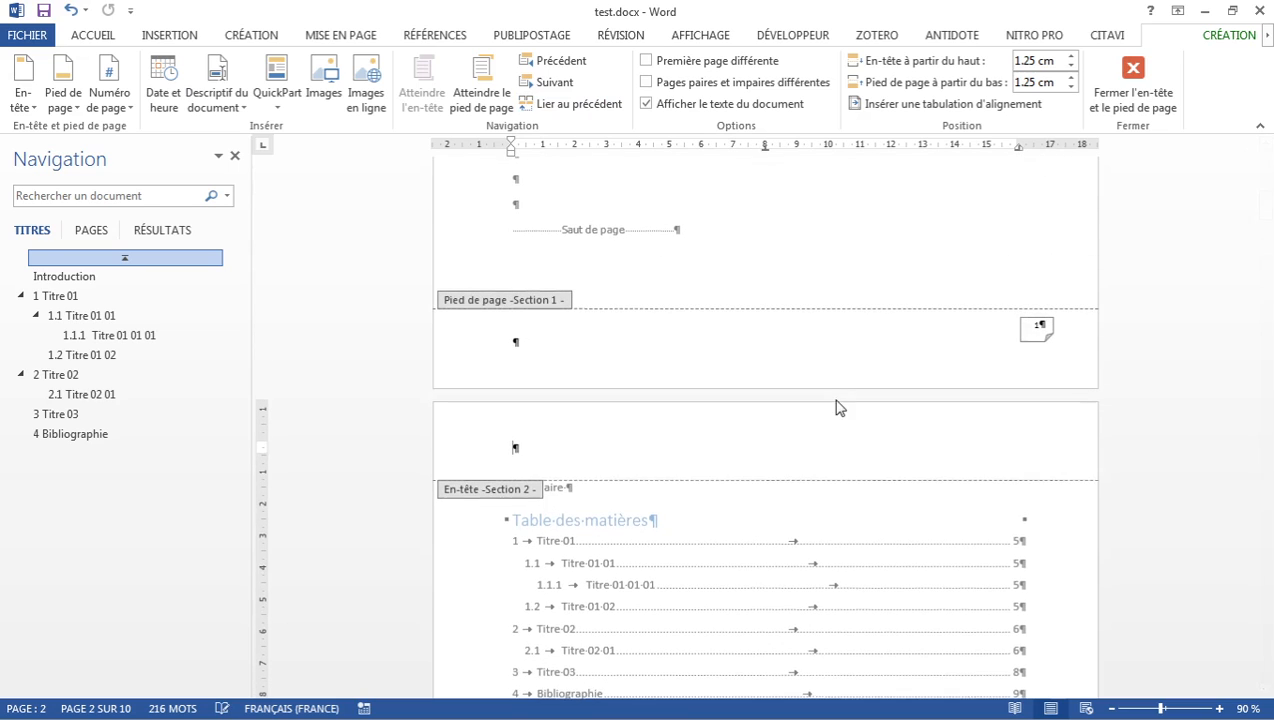
pyautogui.click(1045, 328)
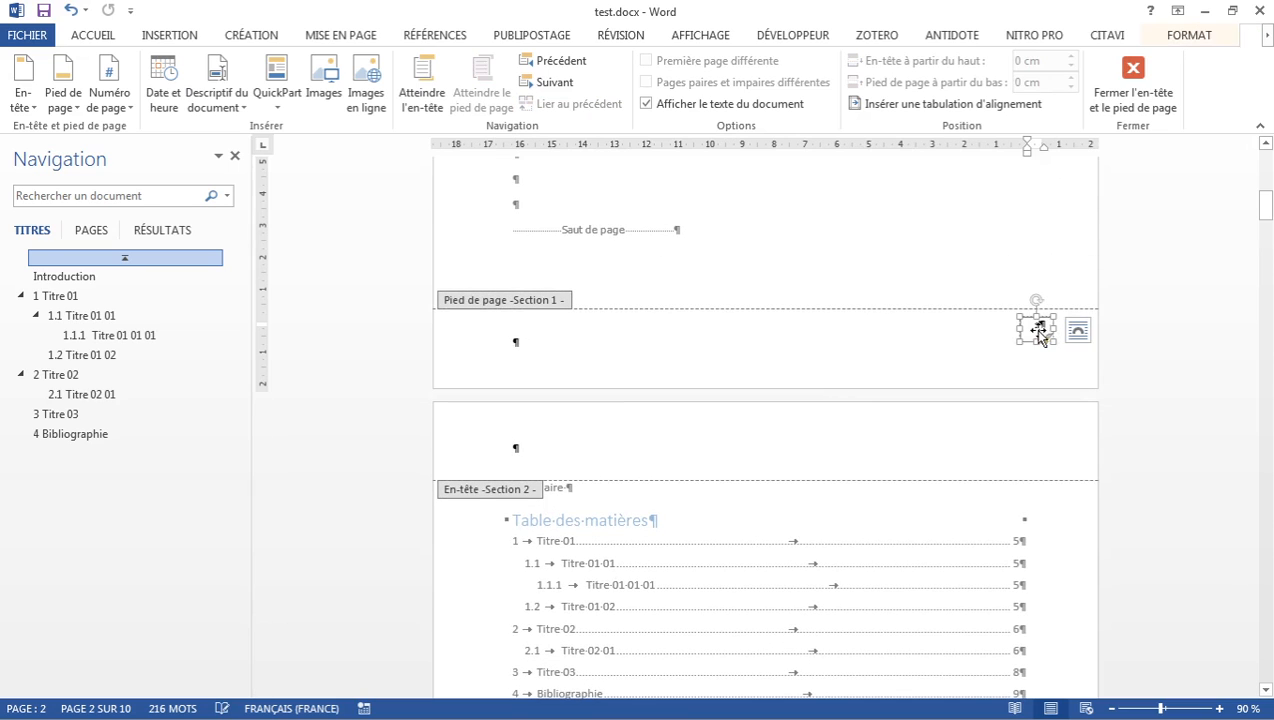
pyautogui.press('Delete')
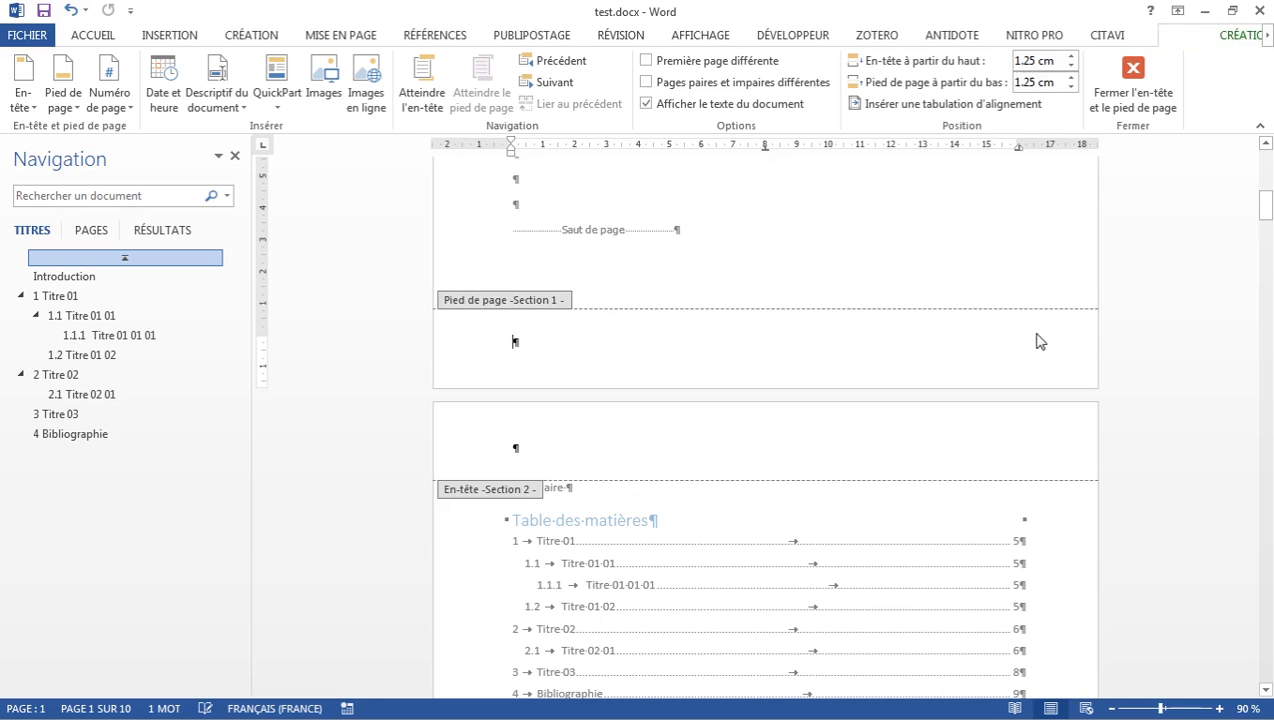
# Step: Examine the headers and footers of the cover page and the table of contents page for page numbers and section links
pyautogui.scroll(10, 1040, 341)
pyautogui.scroll(-10, 1040, 341)
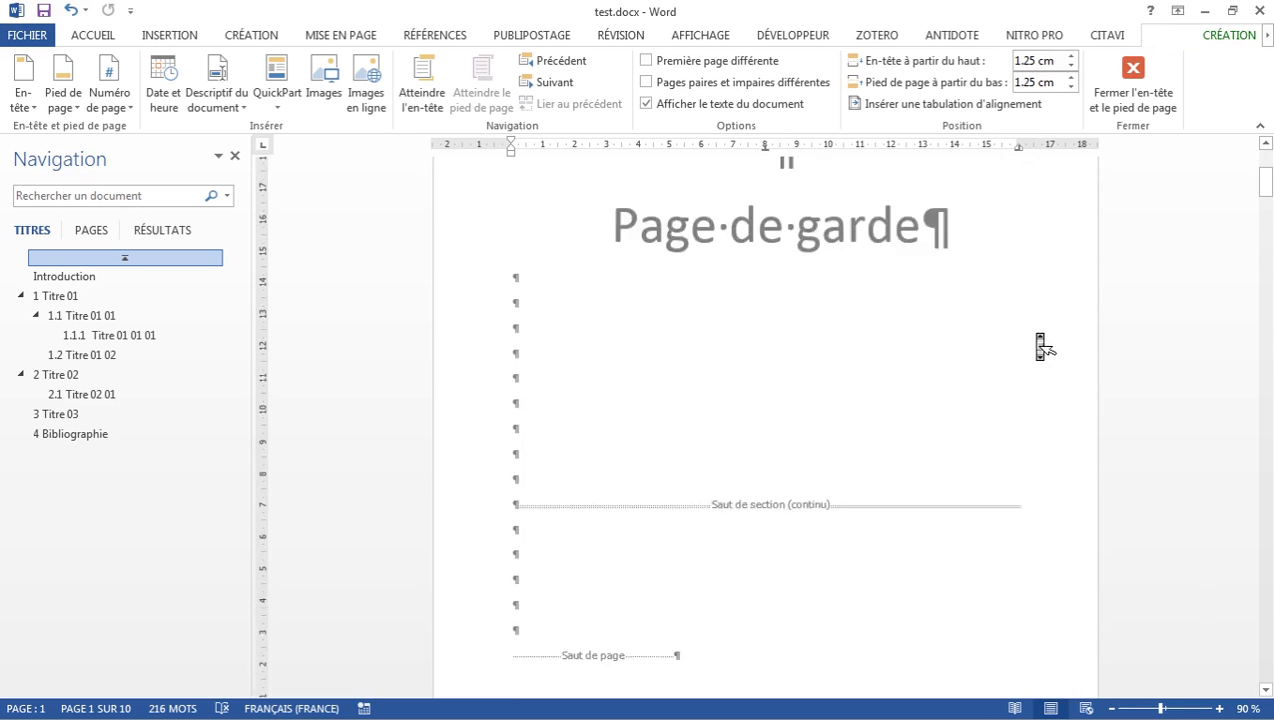
pyautogui.scroll(-10, 1045, 347)
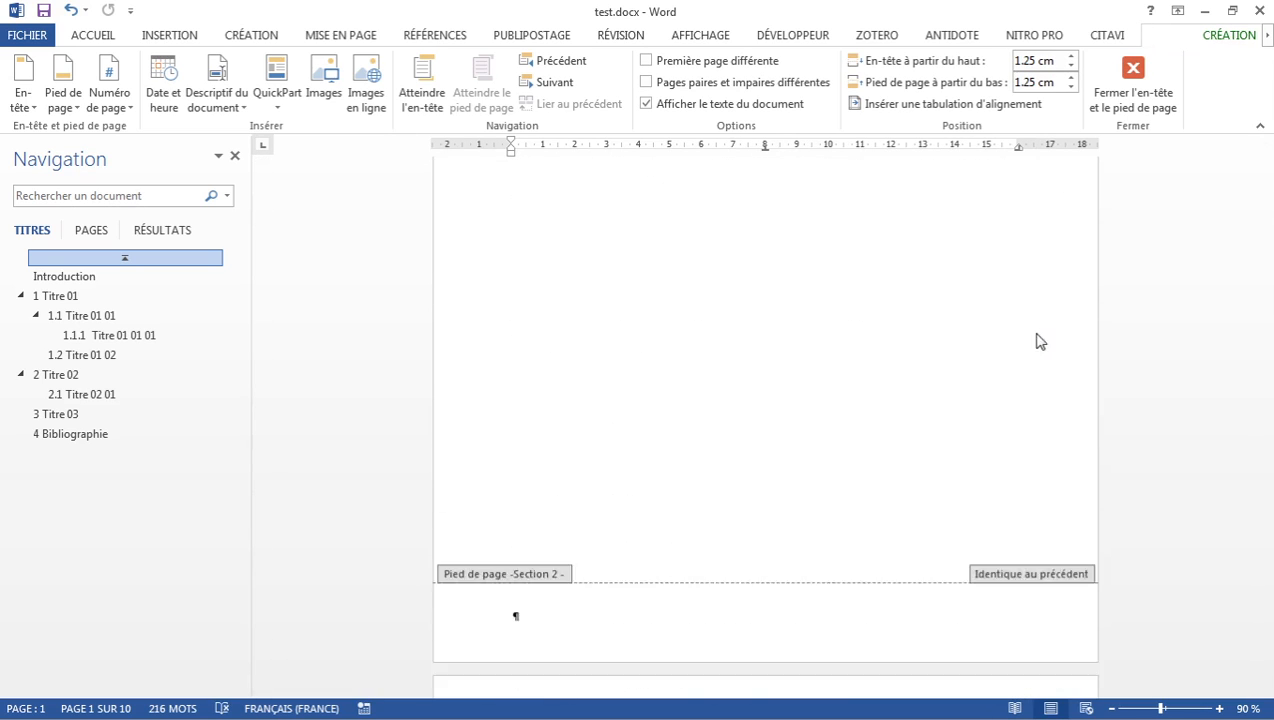
pyautogui.scroll(1, 1038, 341)
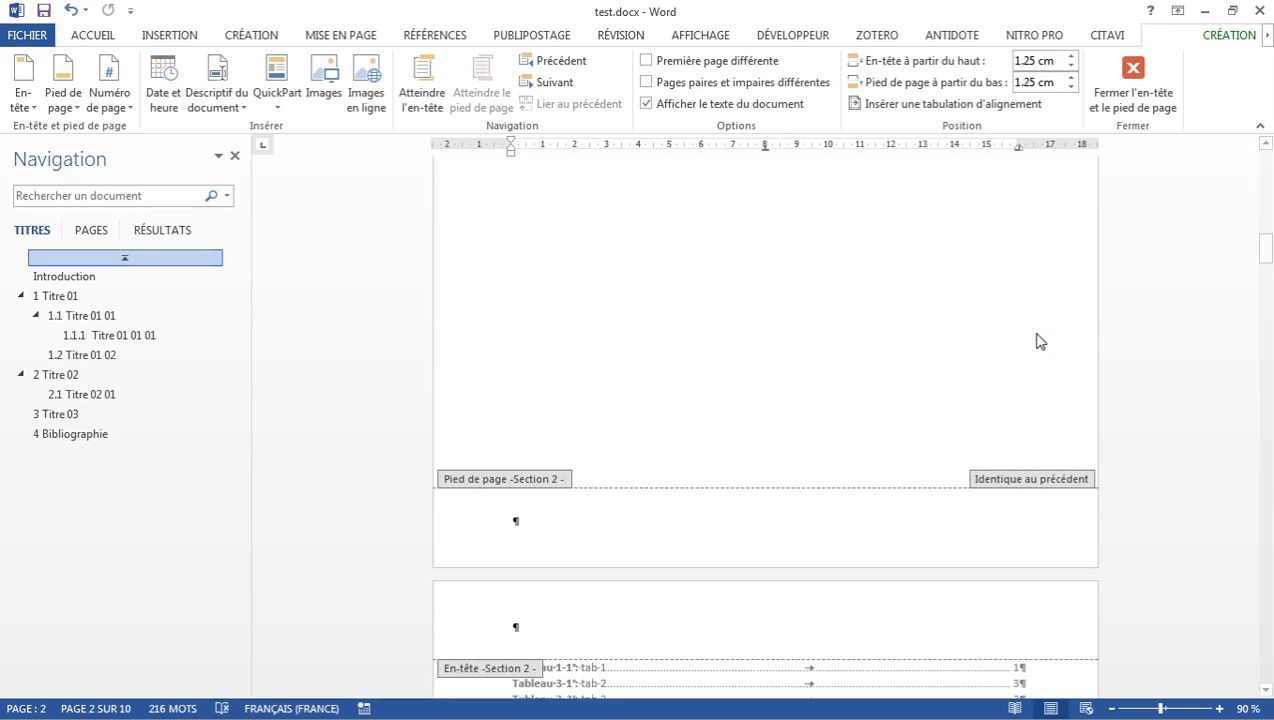
pyautogui.scroll(5, 1038, 341)
pyautogui.scroll(8, 1037, 341)
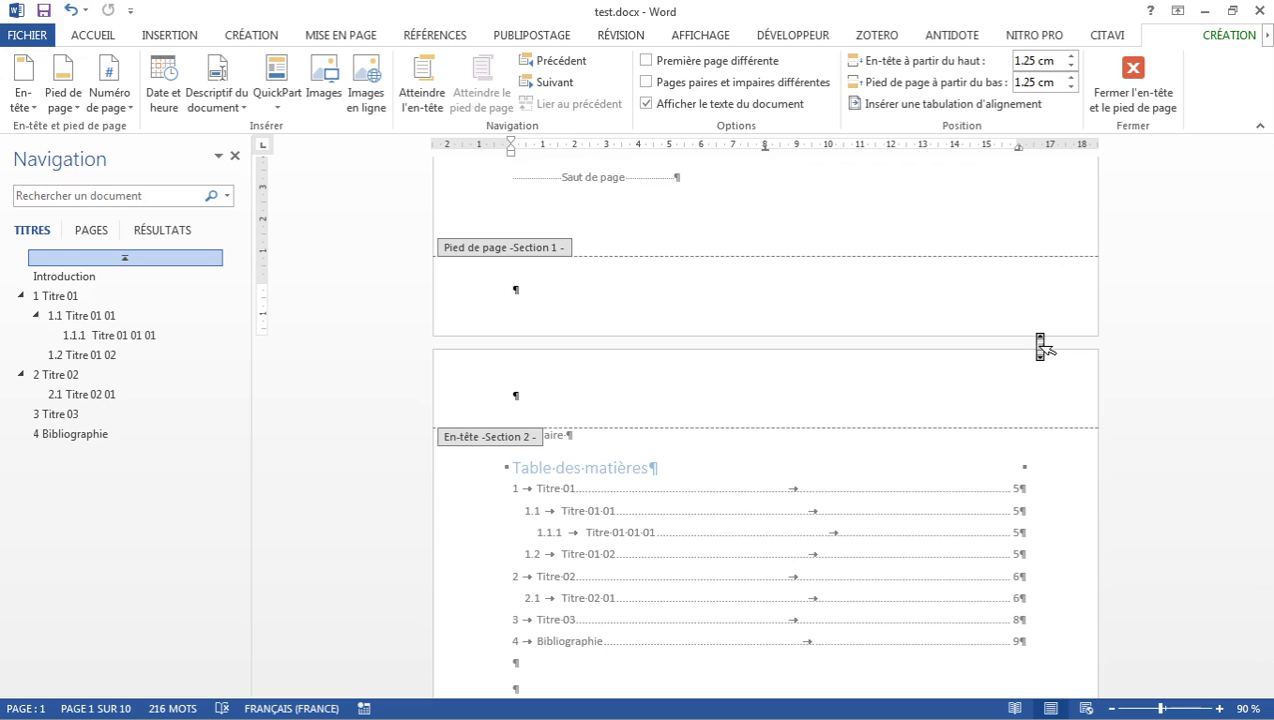
pyautogui.scroll(-8, 1045, 347)
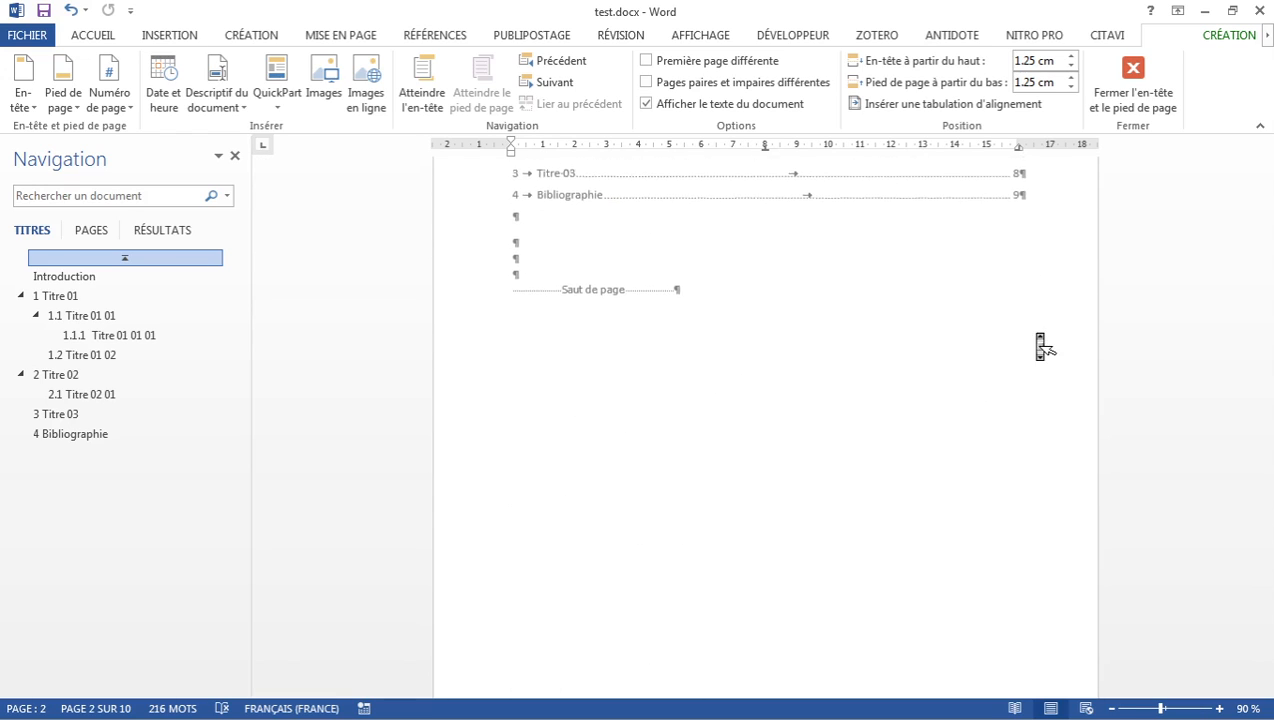
pyautogui.scroll(-4, 1041, 346)
pyautogui.scroll(4, 690, 323)
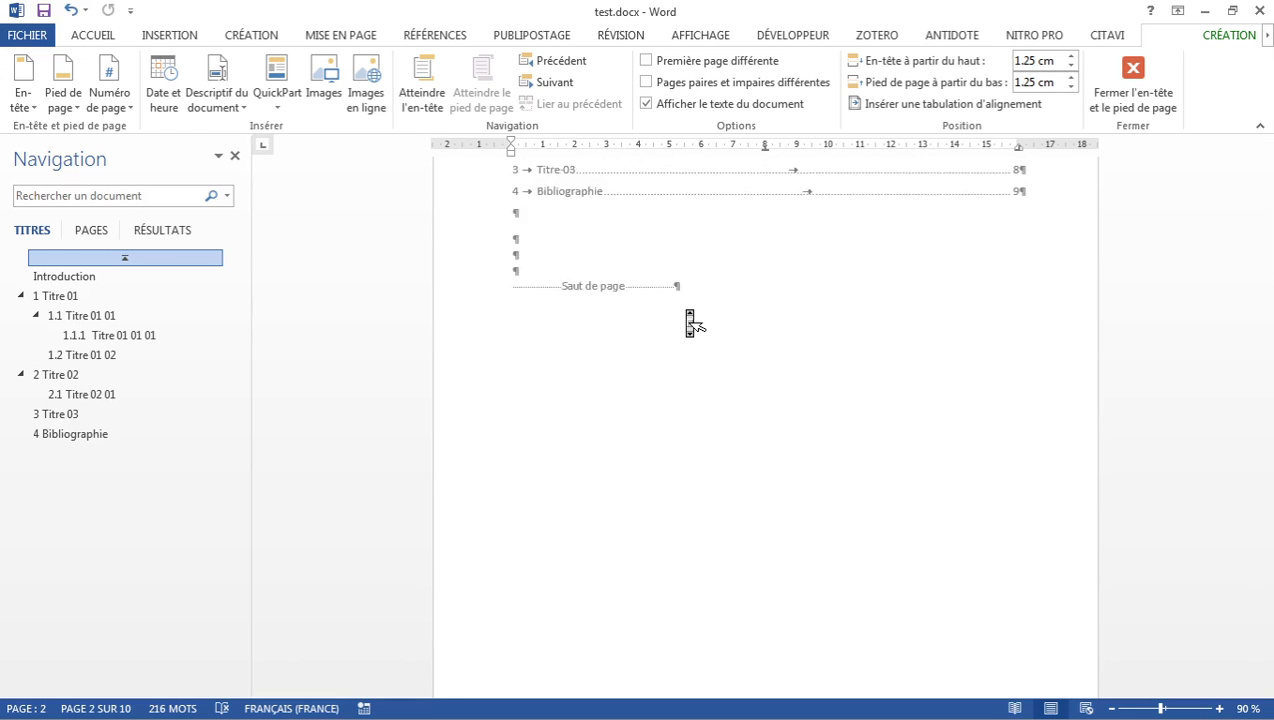
# Step: Return to the body text and insert a continuous section break right after the page break below the table of contents
pyautogui.doubleClick(624, 381)
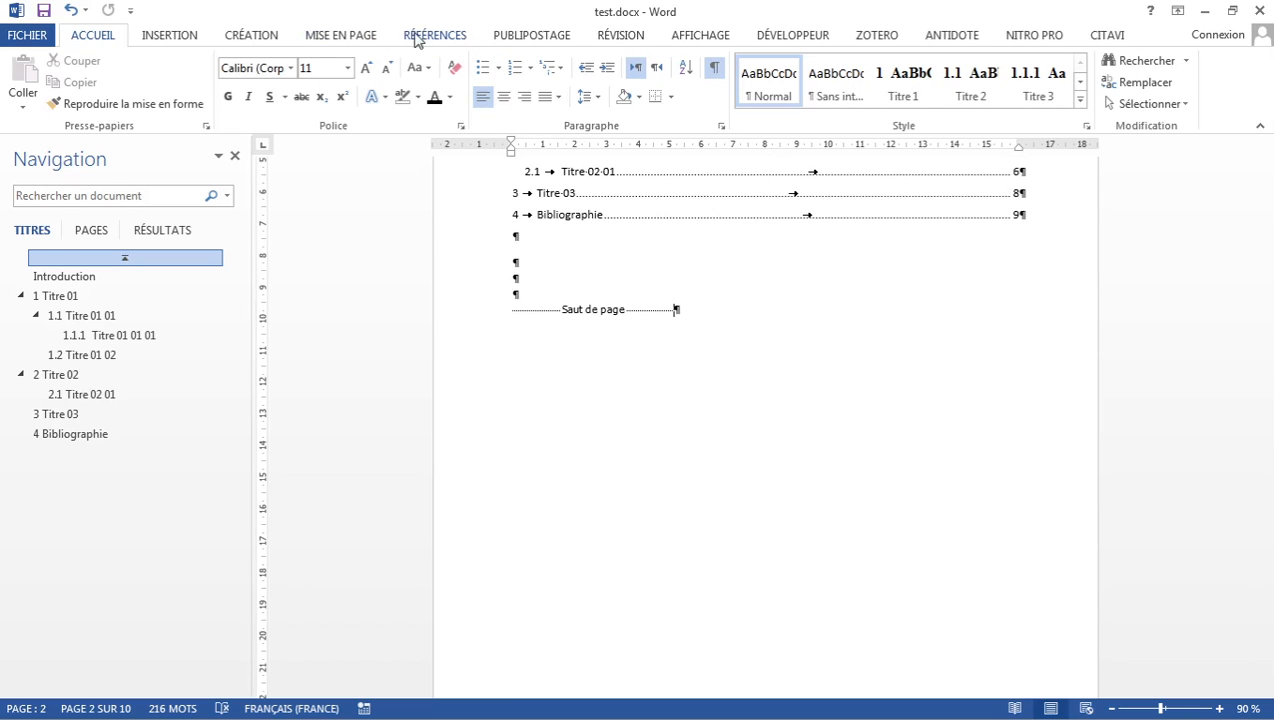
pyautogui.click(378, 37)
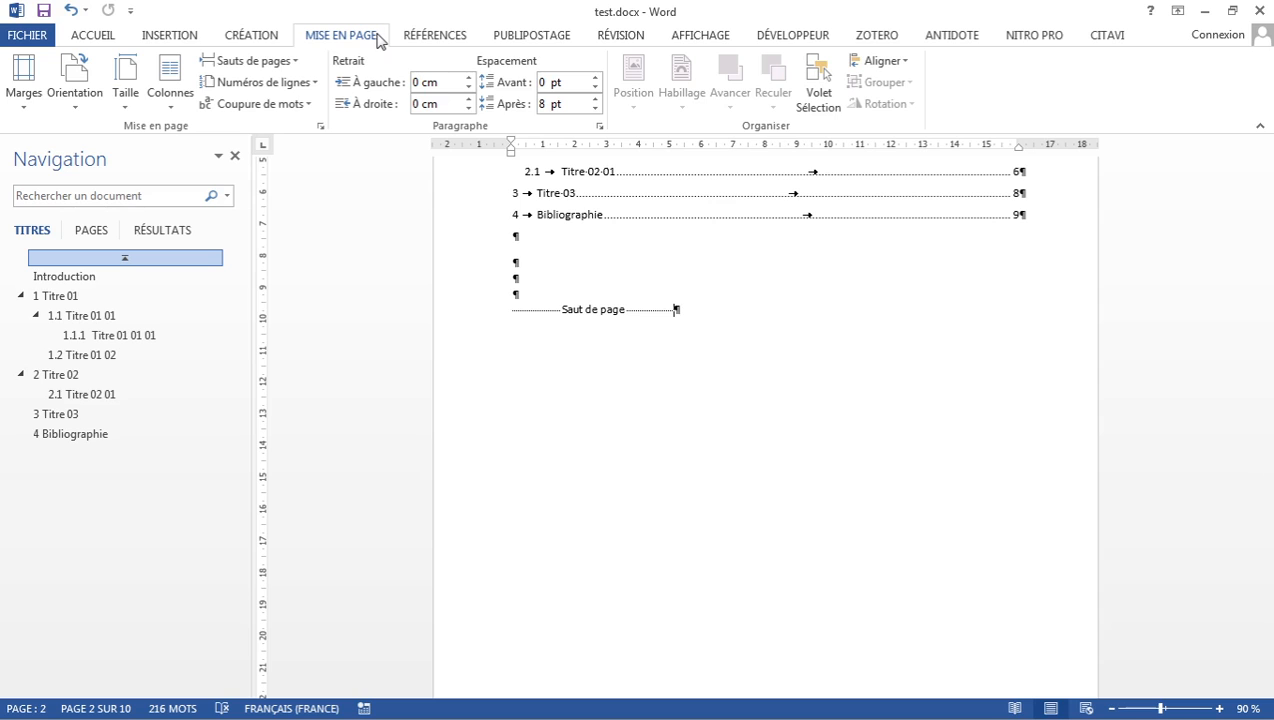
pyautogui.click(262, 61)
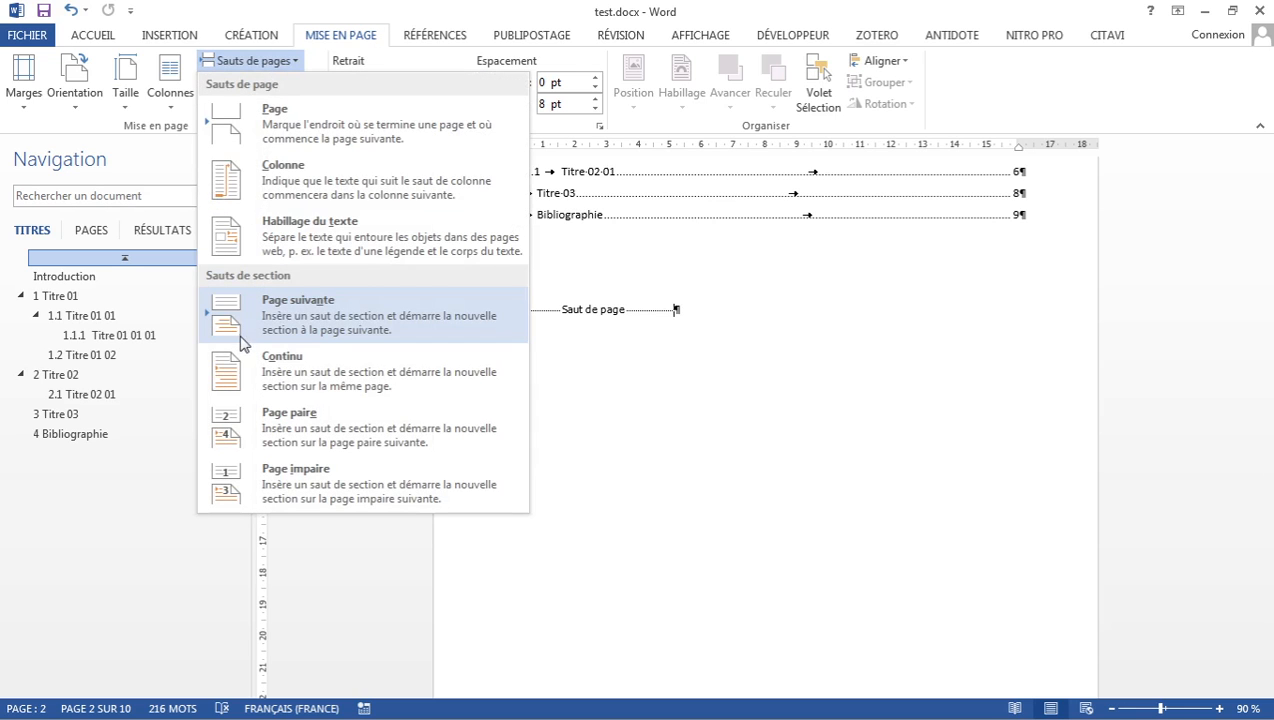
pyautogui.click(262, 374)
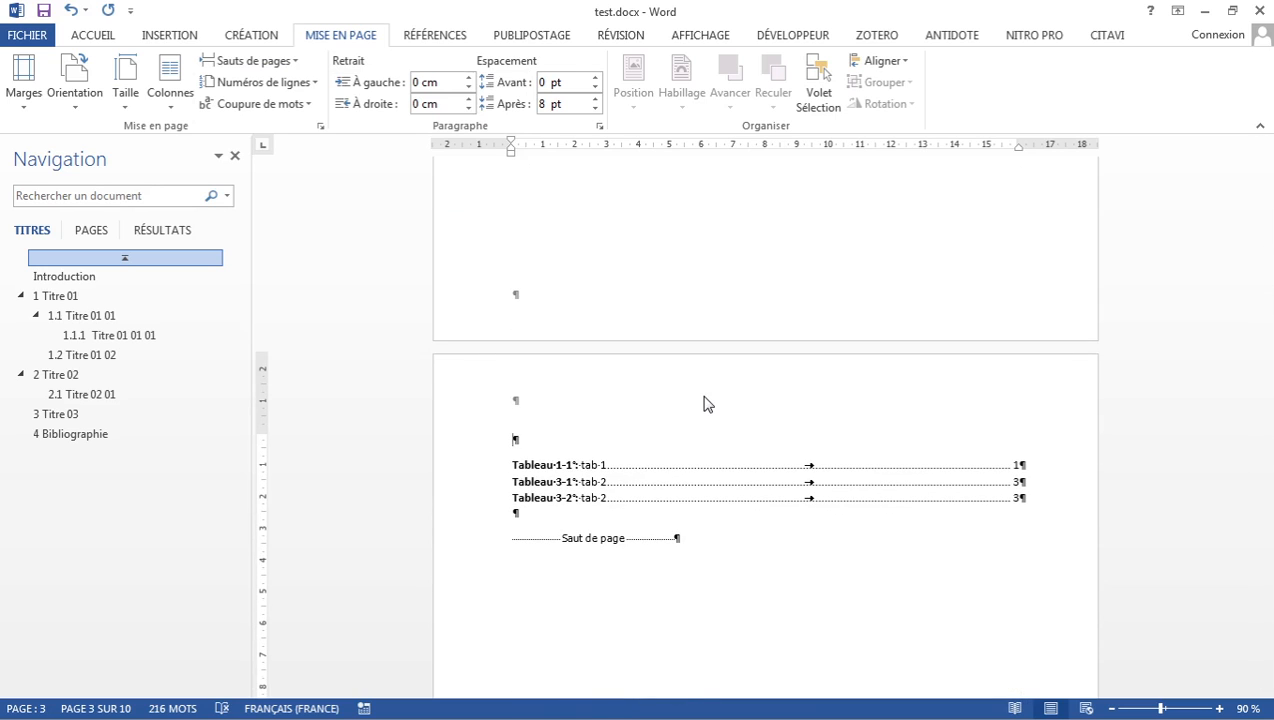
# Step: Insert continuous section breaks right after the page breaks that end the list of tables and the list of figures
pyautogui.scroll(-2, 704, 404)
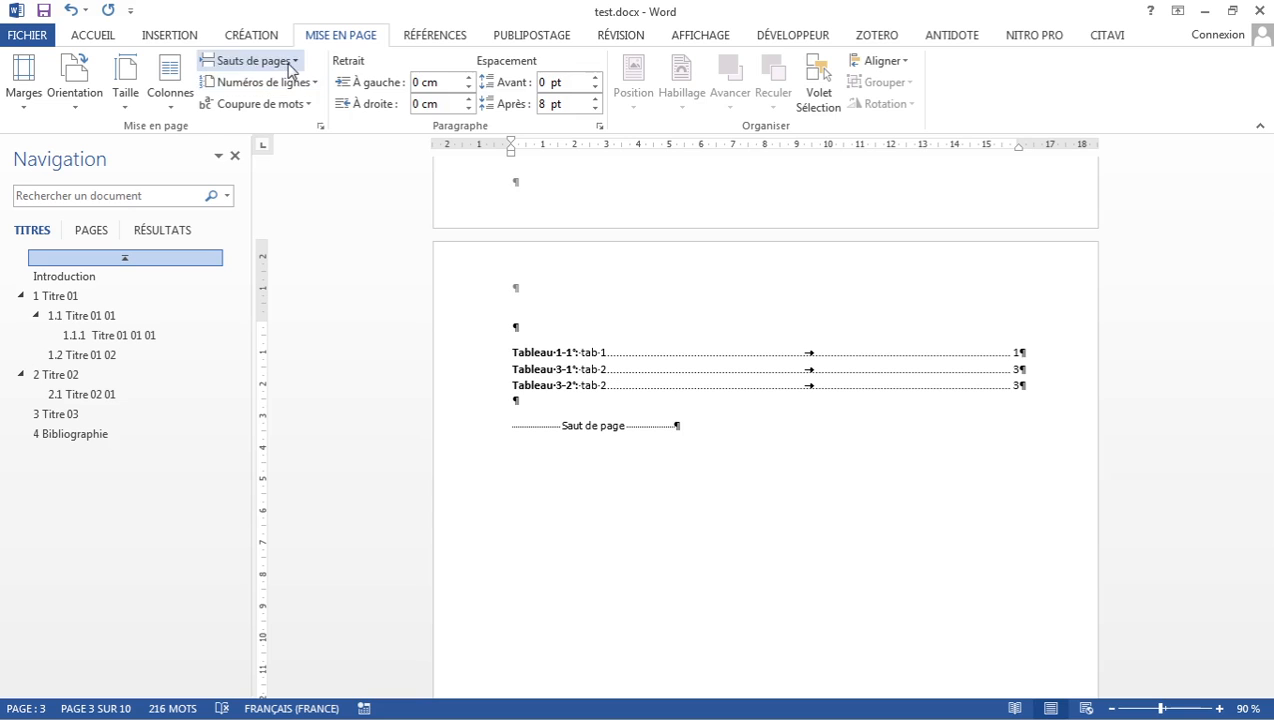
pyautogui.click(287, 62)
pyautogui.click(300, 368)
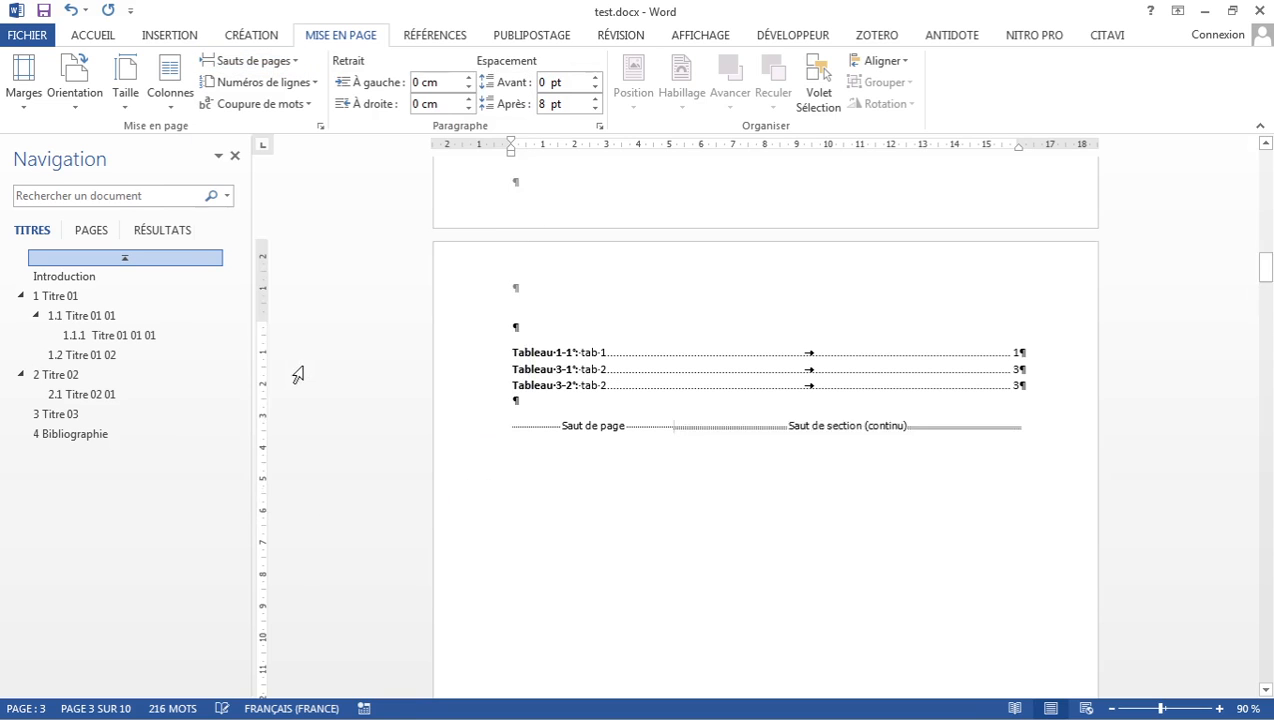
pyautogui.scroll(-8, 725, 525)
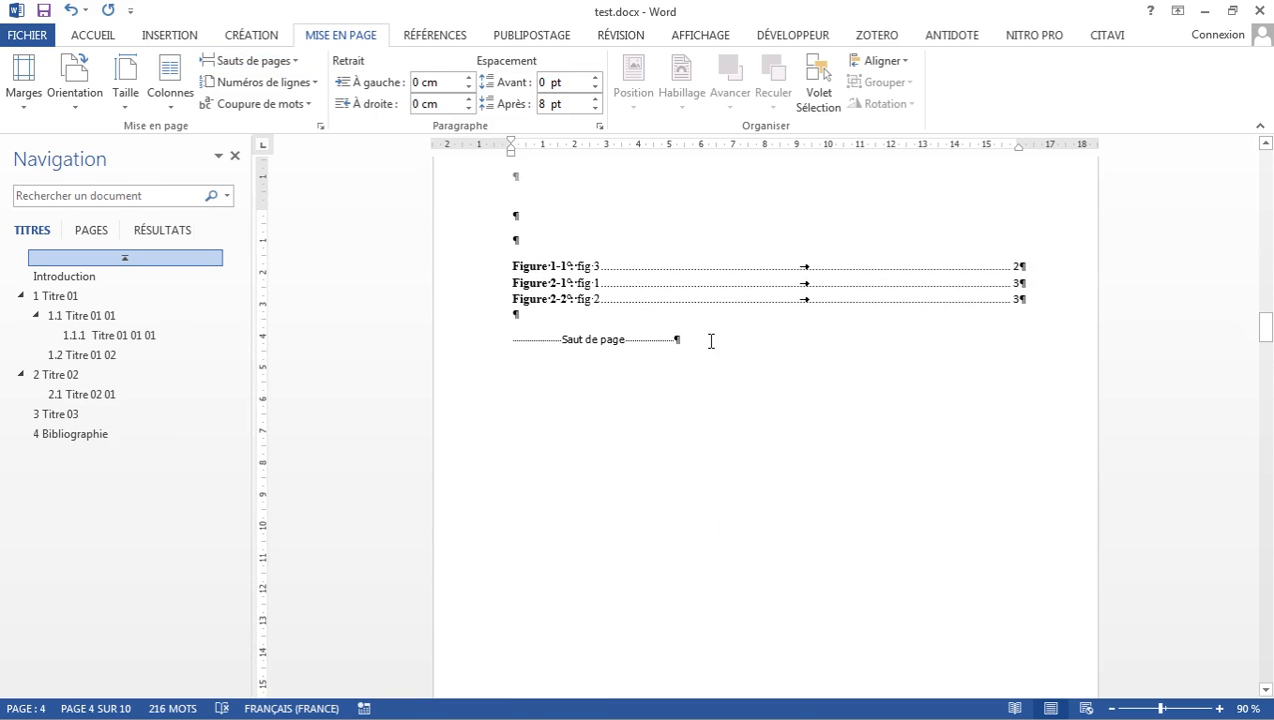
pyautogui.click(284, 61)
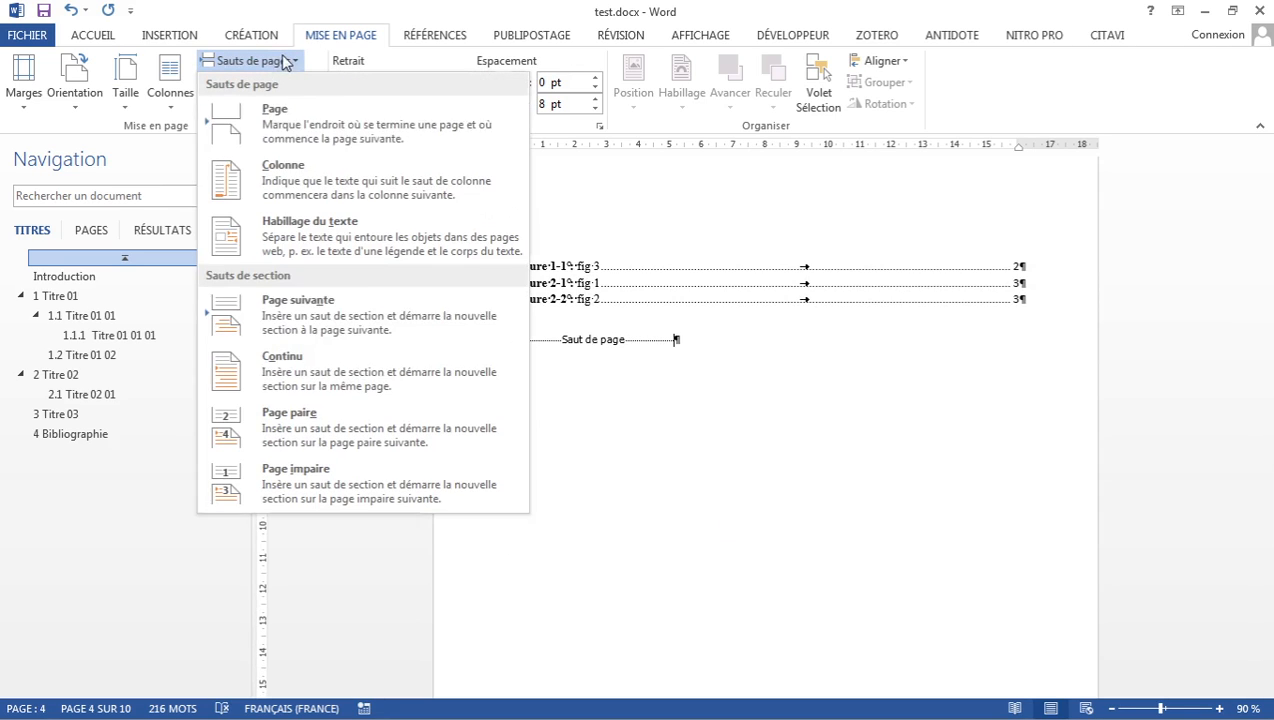
pyautogui.click(280, 368)
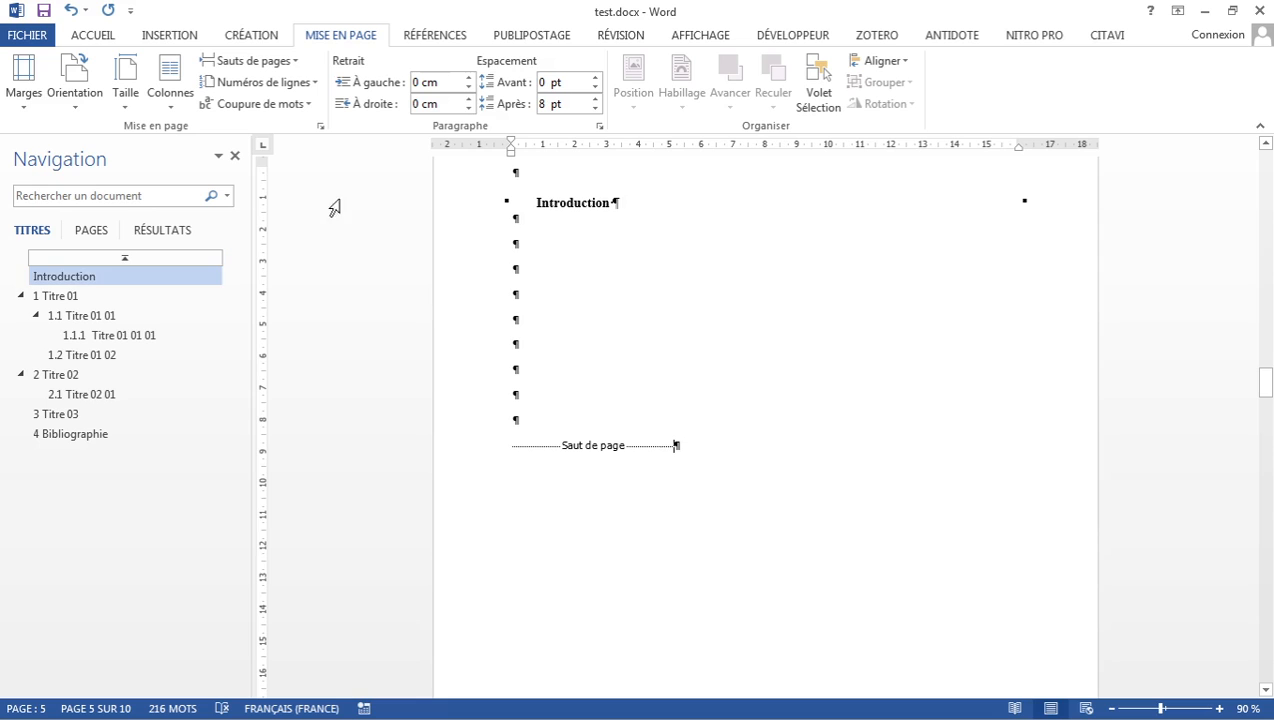
# Step: Insert continuous section breaks right after the page breaks that end the Introduction page and the Titre 01 chapter
pyautogui.click(284, 60)
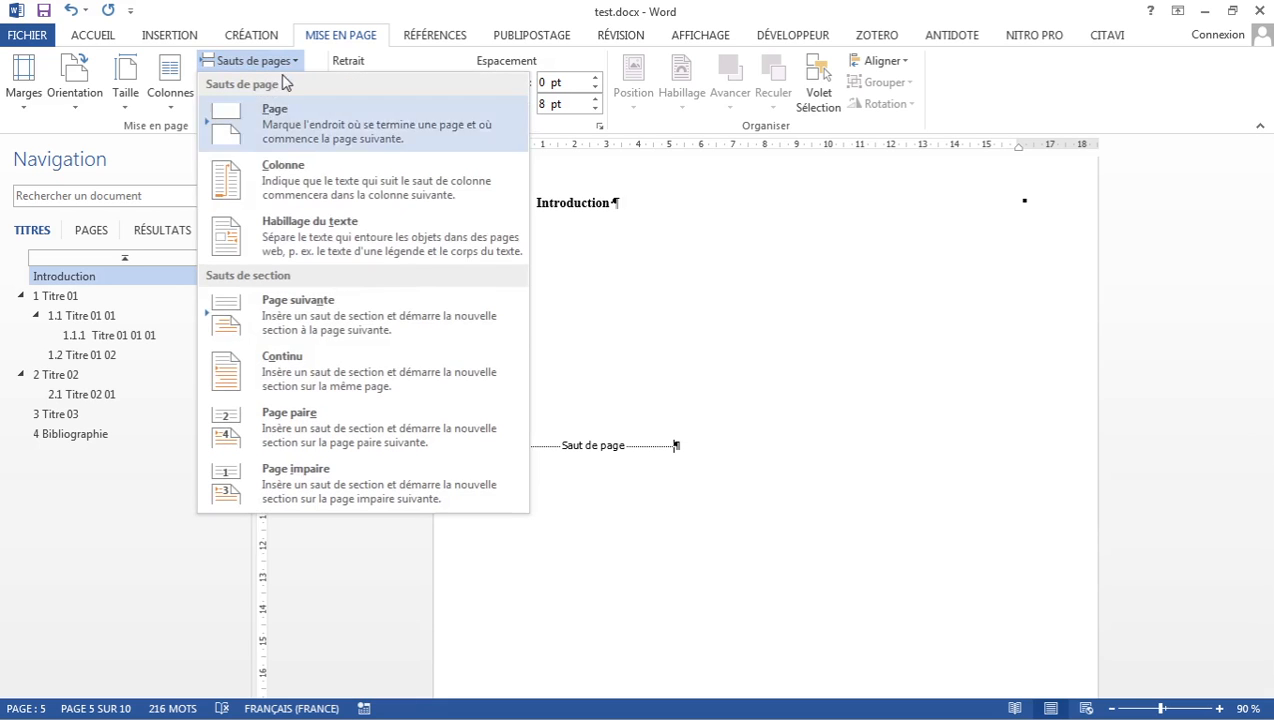
pyautogui.click(275, 388)
pyautogui.scroll(-15, 631, 444)
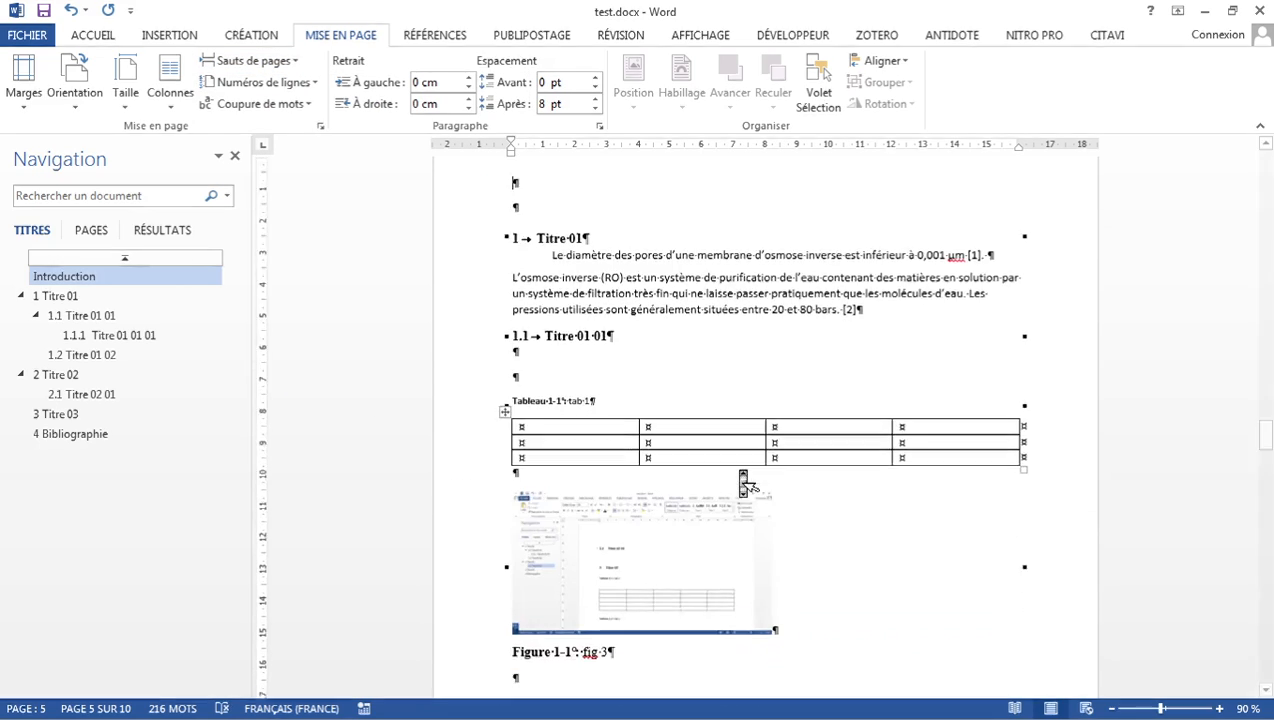
pyautogui.scroll(-10, 742, 478)
pyautogui.scroll(5, 730, 460)
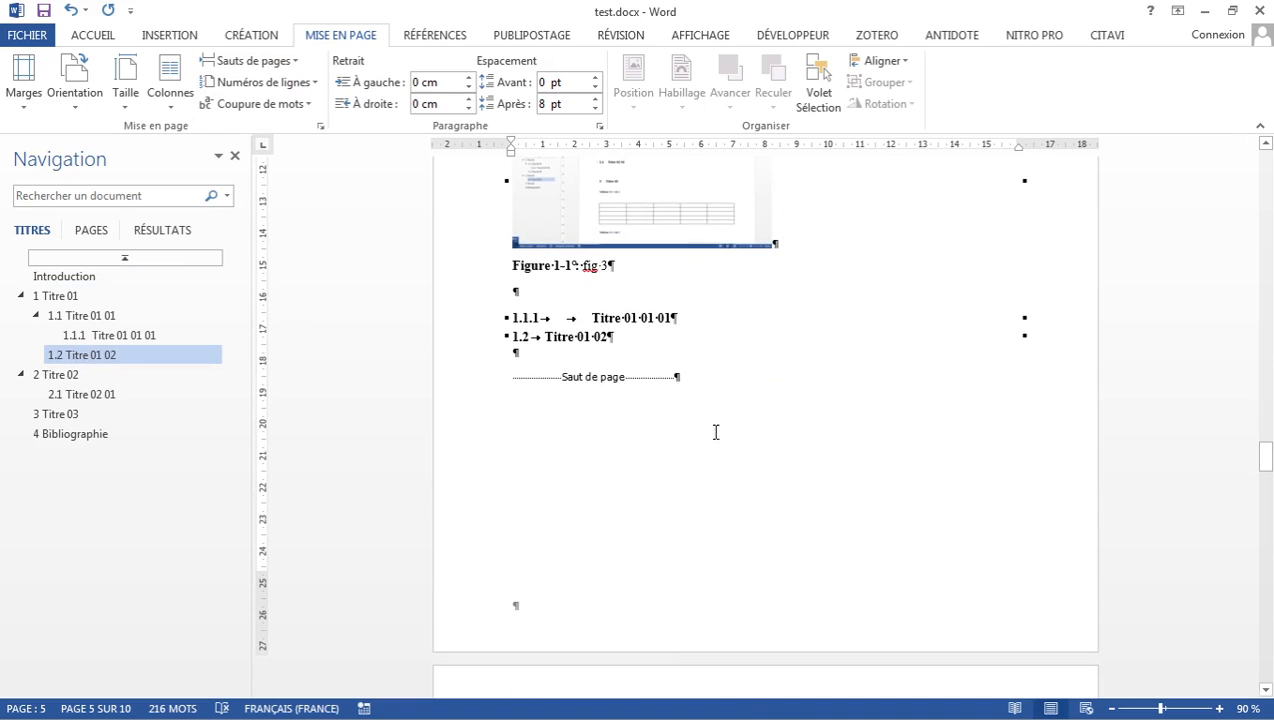
pyautogui.click(274, 59)
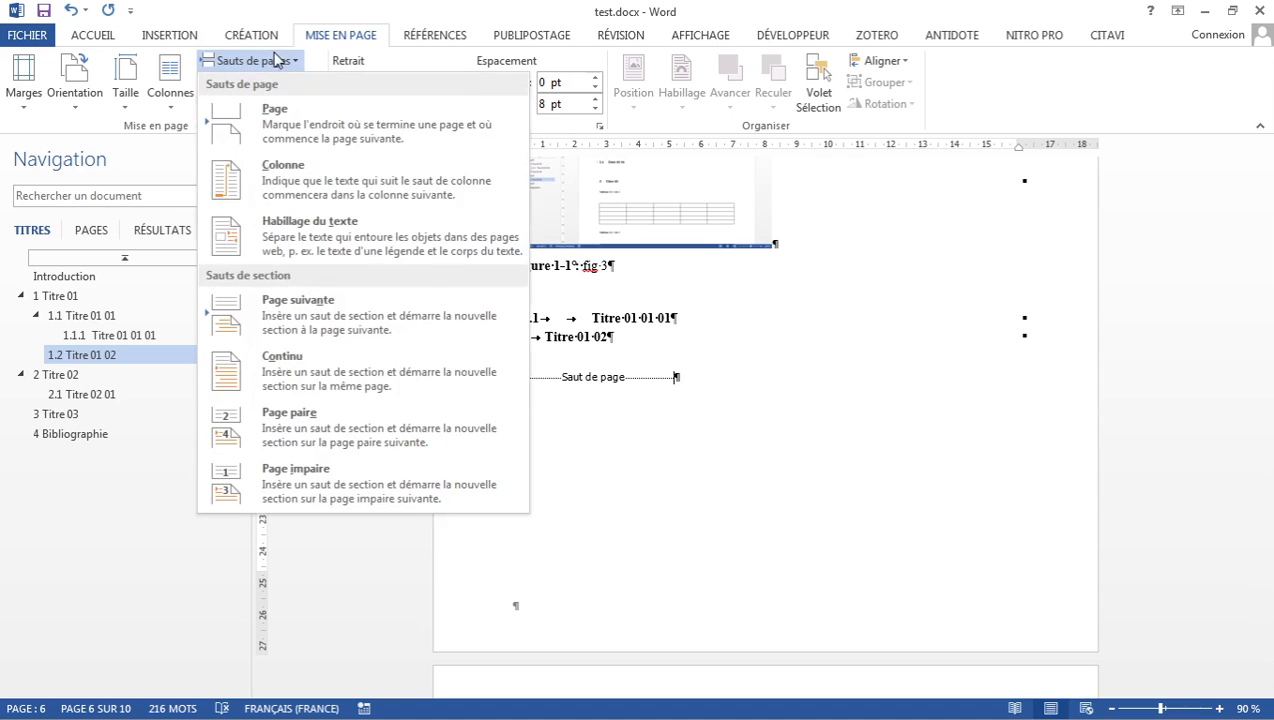
pyautogui.click(310, 381)
# Step: Insert a continuous section break right after the page break below Figure 2-2, at the end of the Titre 02 chapter
pyautogui.scroll(-15, 712, 465)
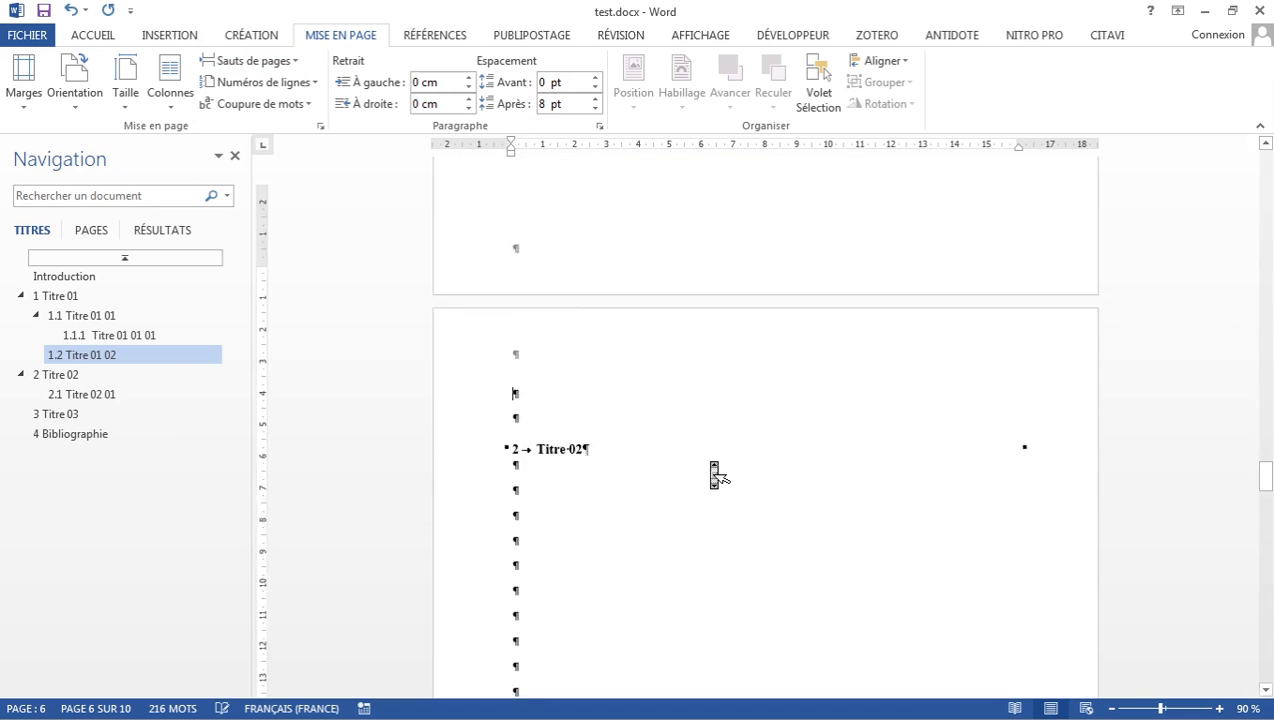
pyautogui.middleClick(712, 462)
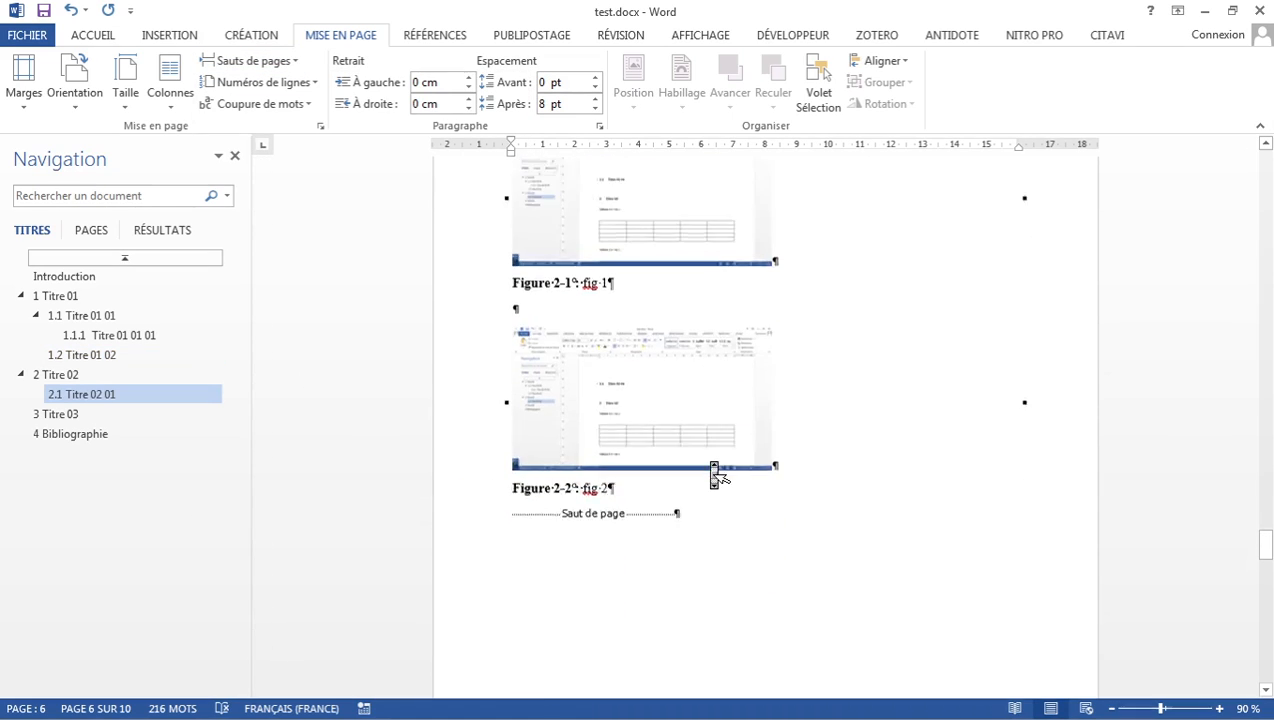
pyautogui.click(711, 470)
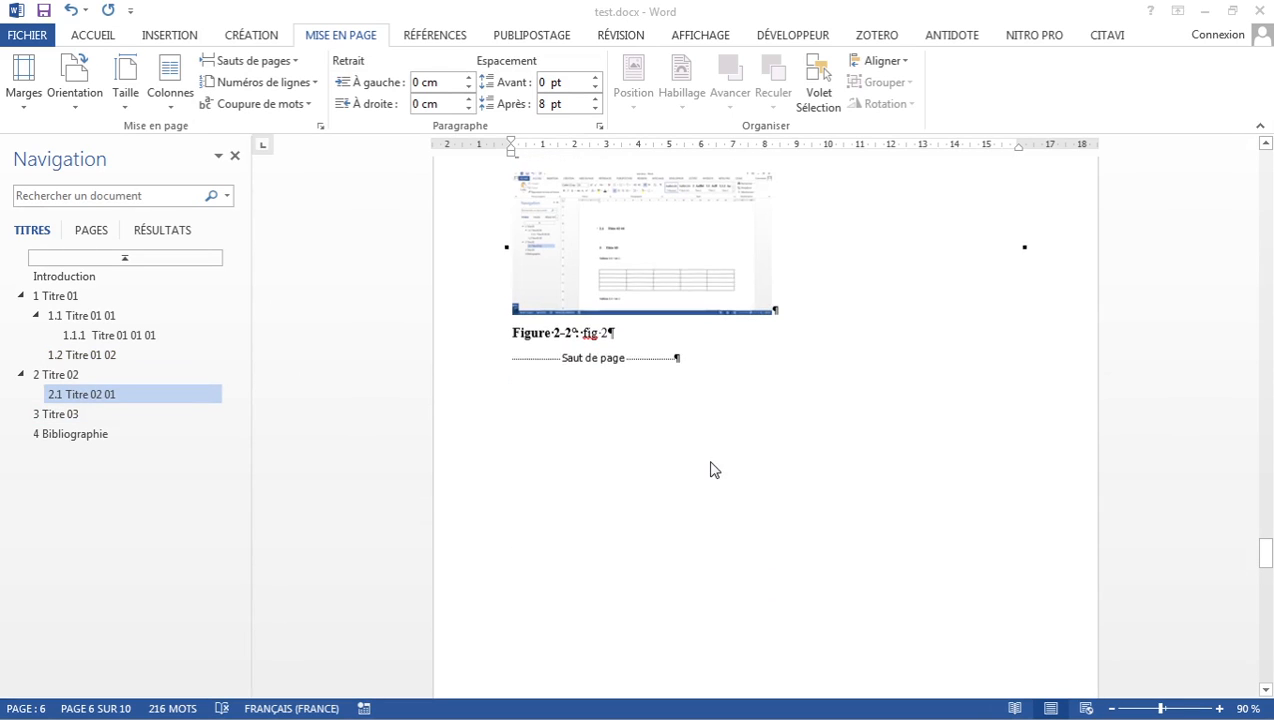
pyautogui.click(287, 82)
pyautogui.click(278, 60)
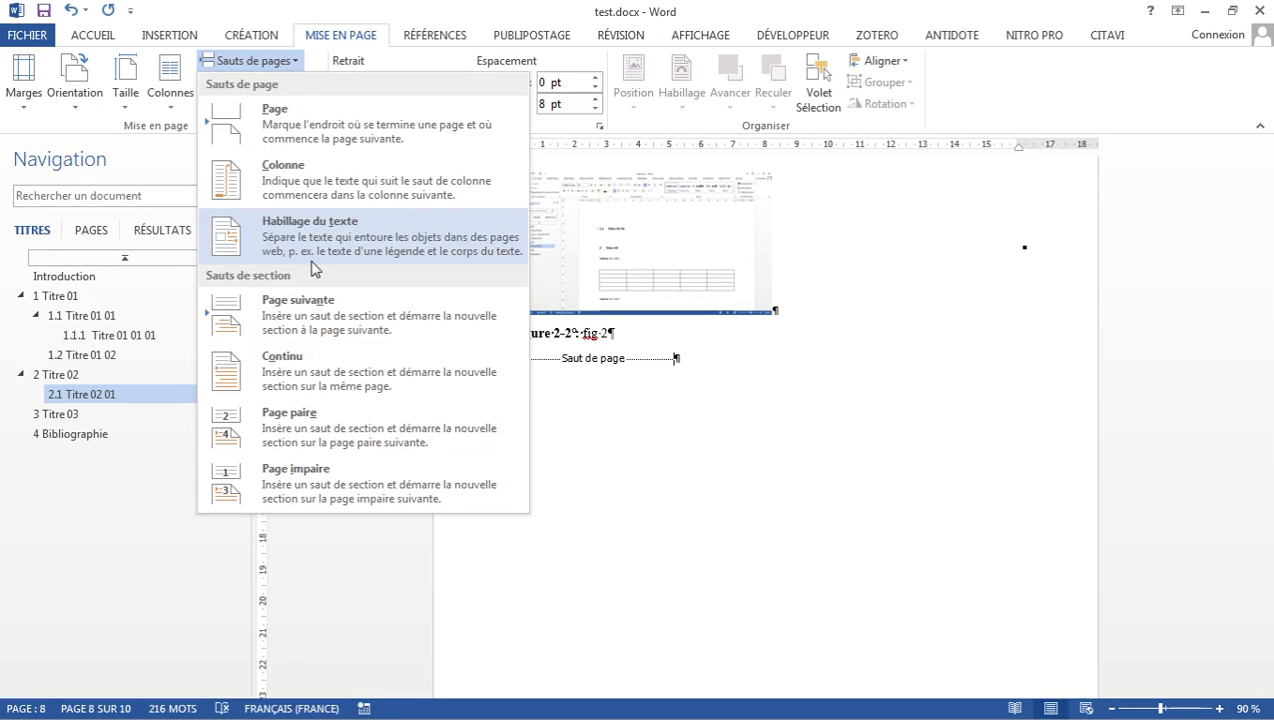
pyautogui.click(291, 377)
pyautogui.scroll(-15, 632, 418)
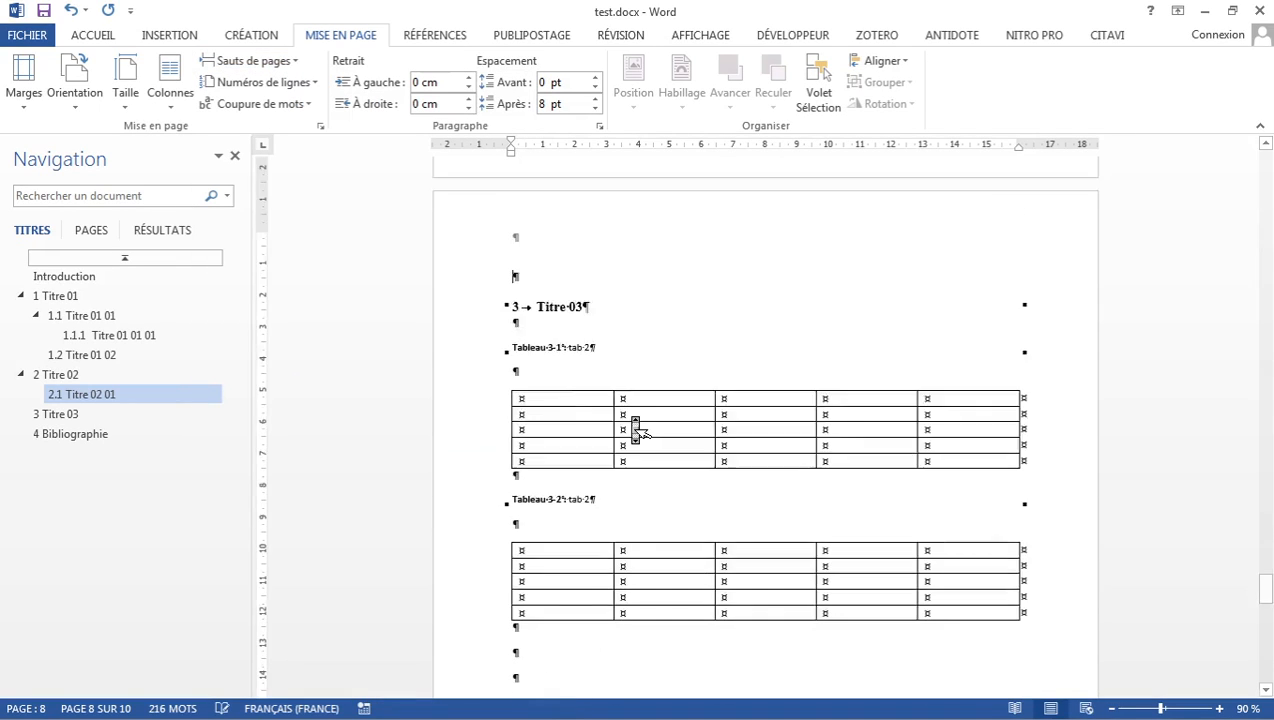
# Step: Insert a continuous section break right after the page break that ends the Titre 03 chapter
pyautogui.scroll(-1, 633, 417)
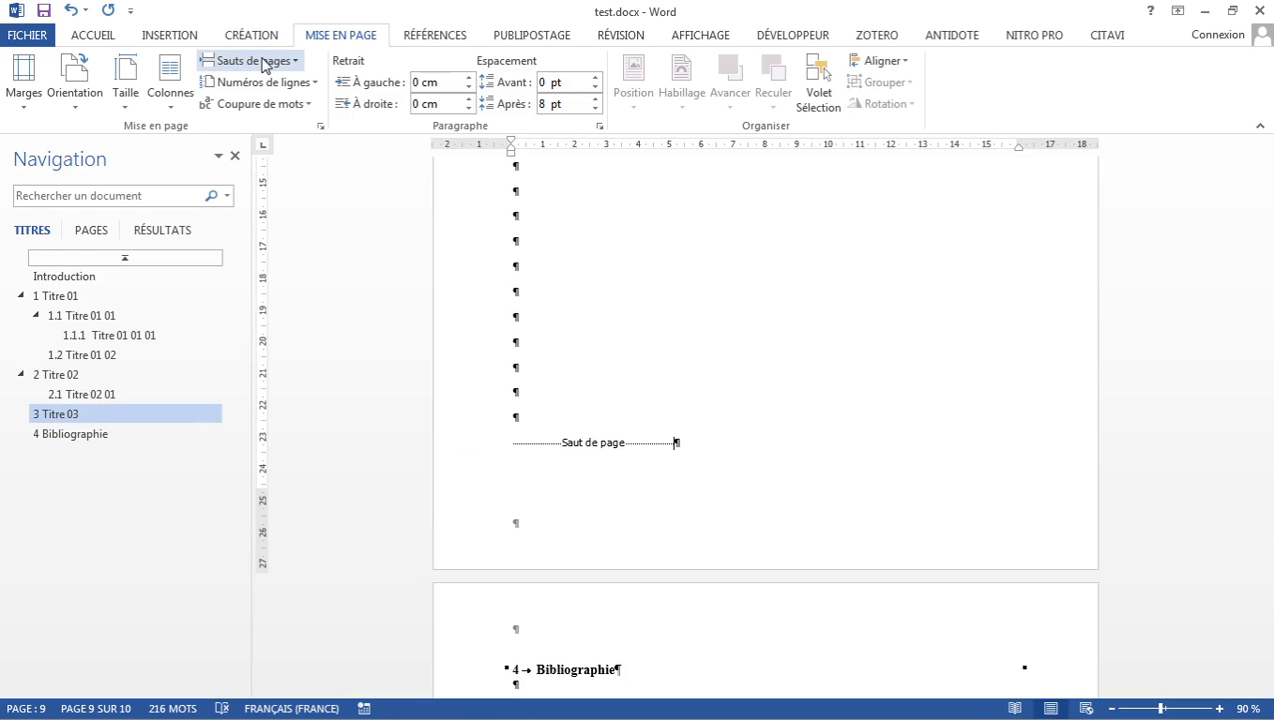
pyautogui.click(263, 64)
pyautogui.click(275, 360)
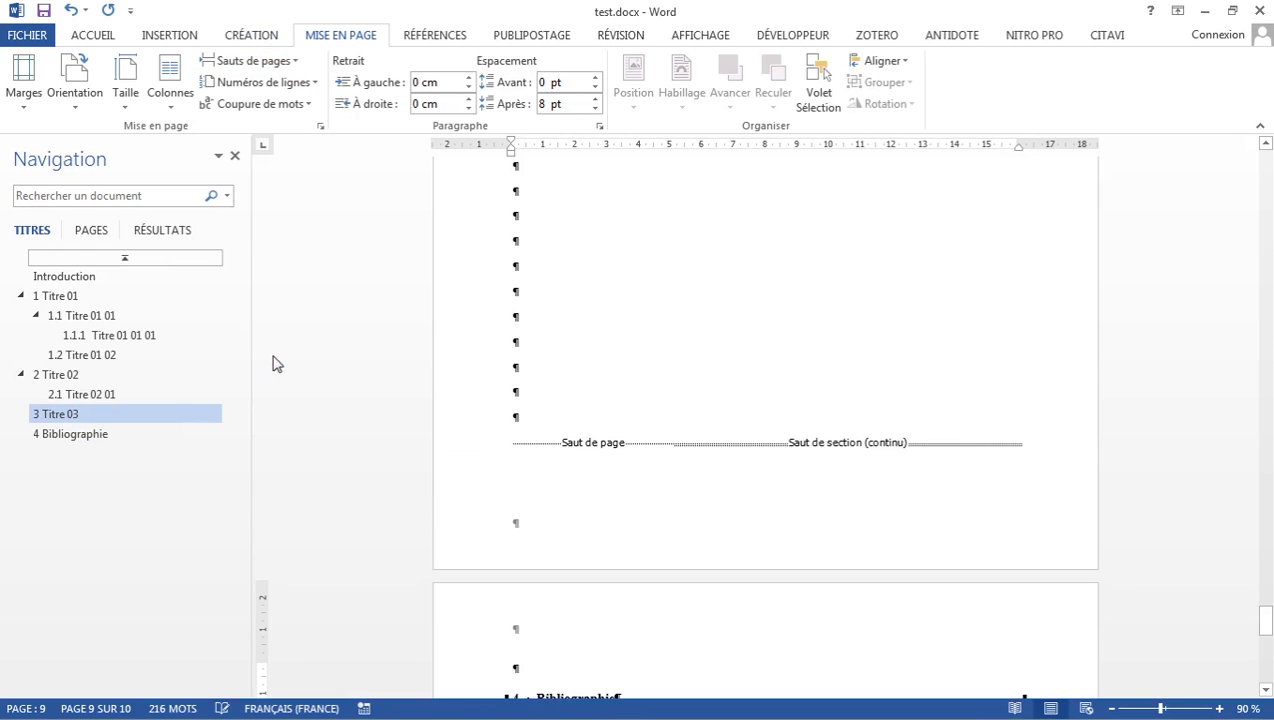
# Step: Open the header of the table of contents page and enter "Table des matières" in it
pyautogui.middleClick(743, 455)
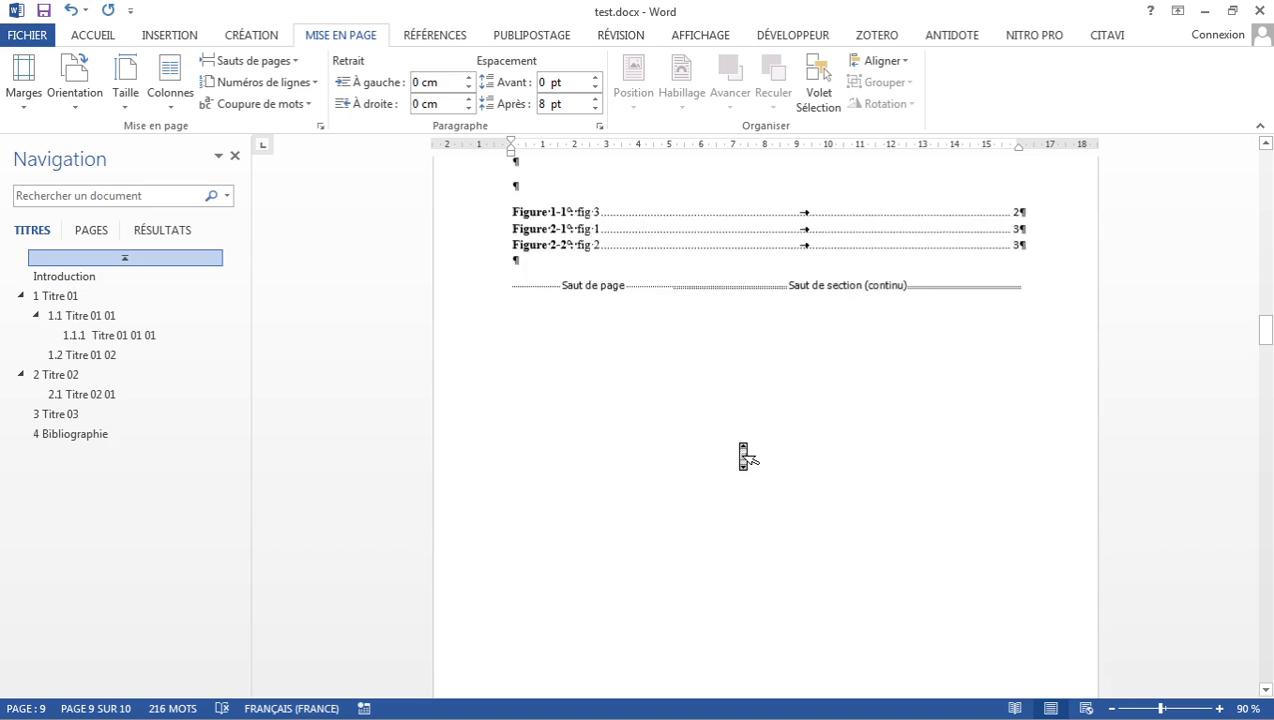
pyautogui.scroll(20, 743, 451)
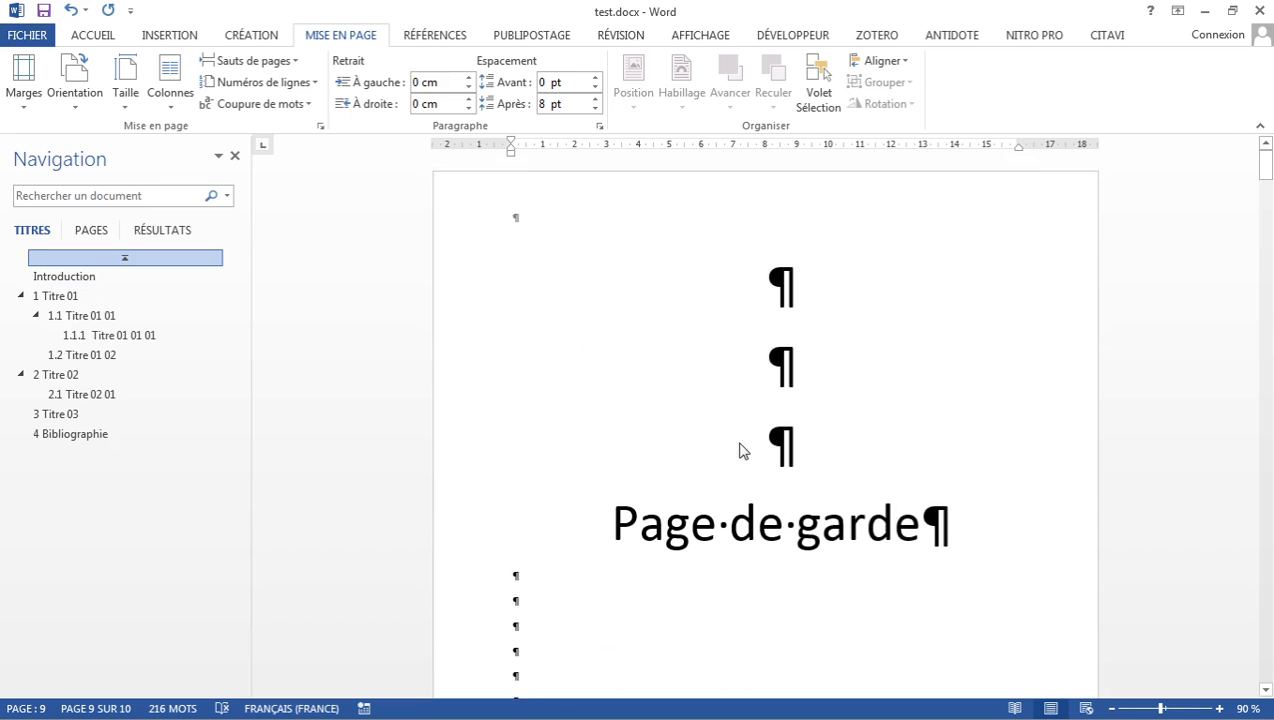
pyautogui.scroll(-12, 741, 450)
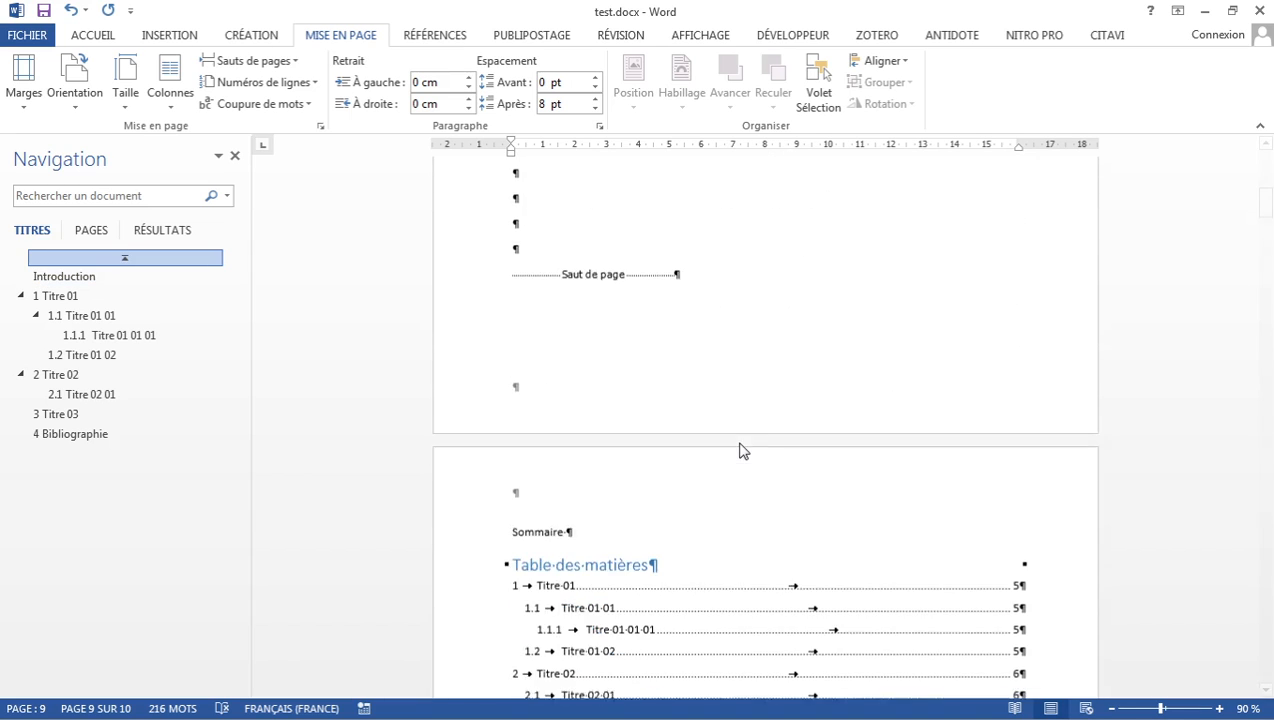
pyautogui.scroll(-3, 741, 450)
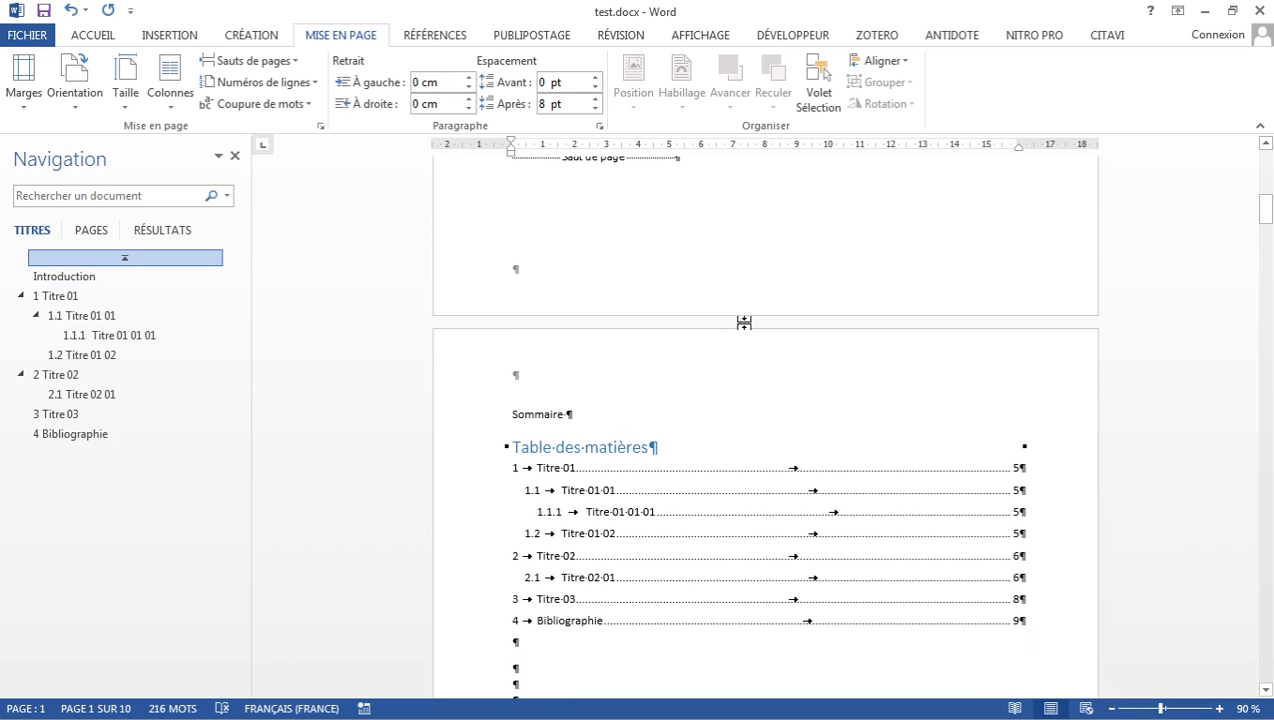
pyautogui.doubleClick(727, 366)
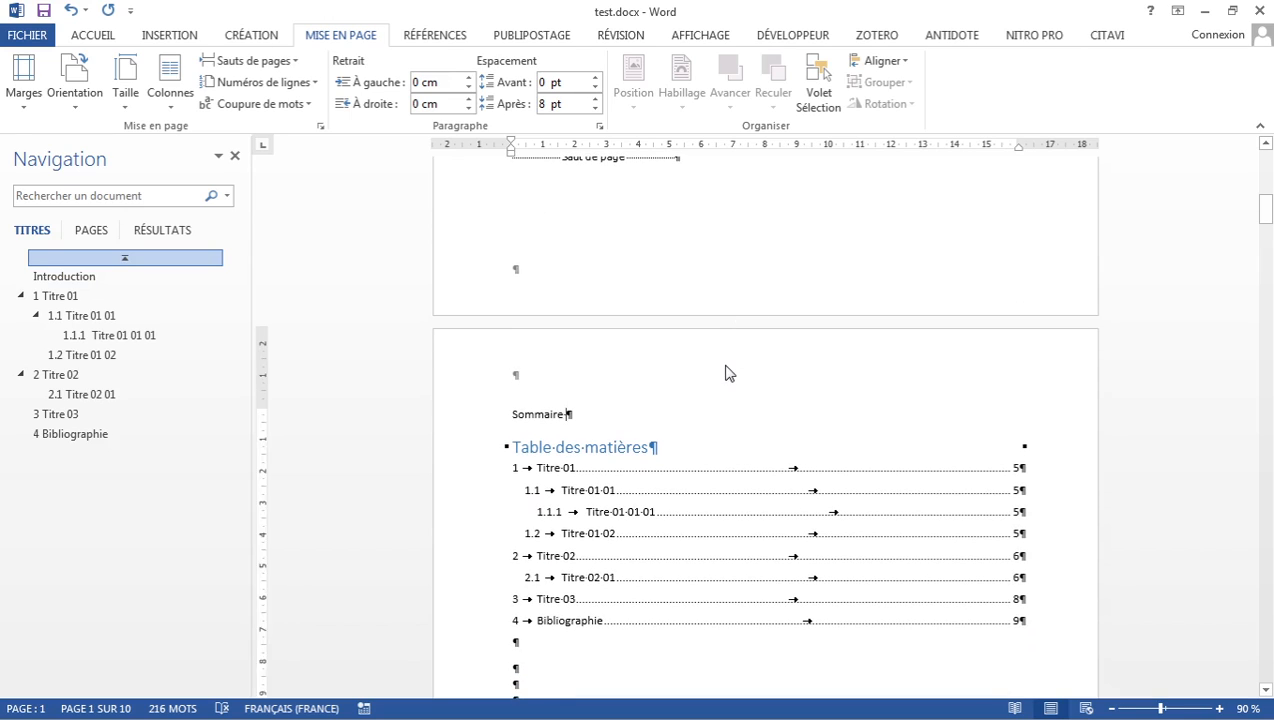
pyautogui.middleClick(789, 345)
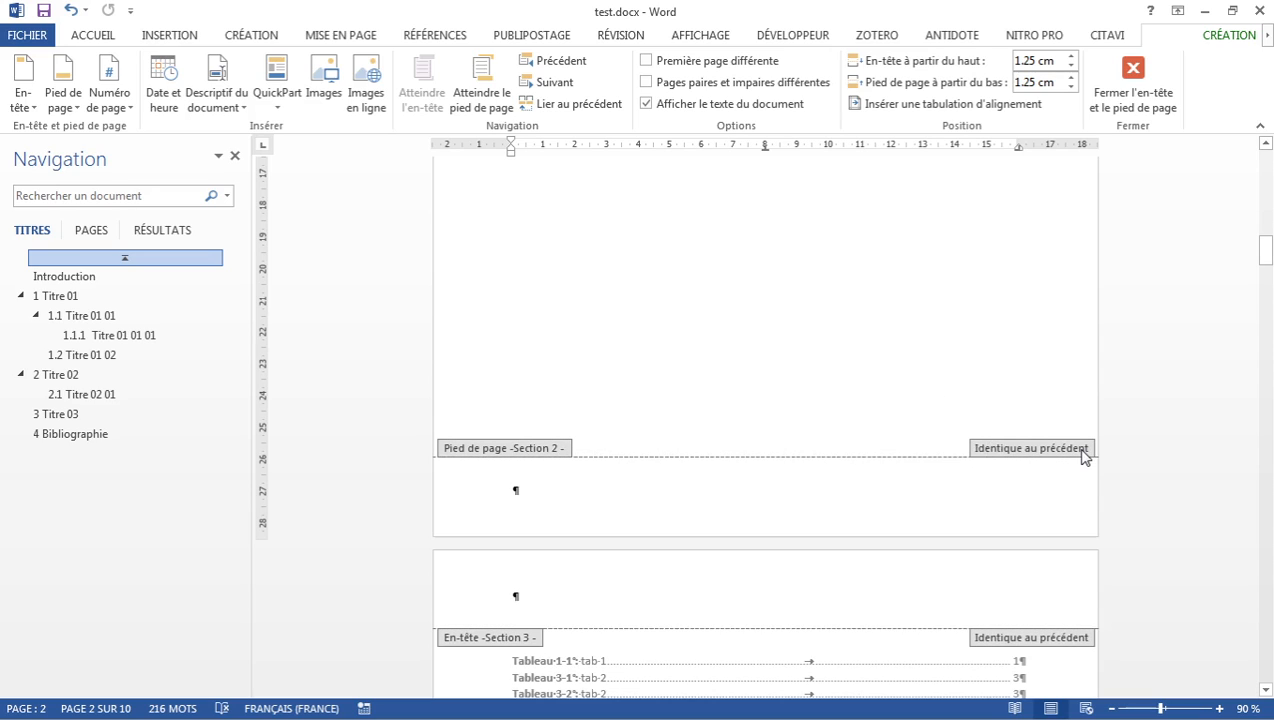
pyautogui.scroll(10, 895, 461)
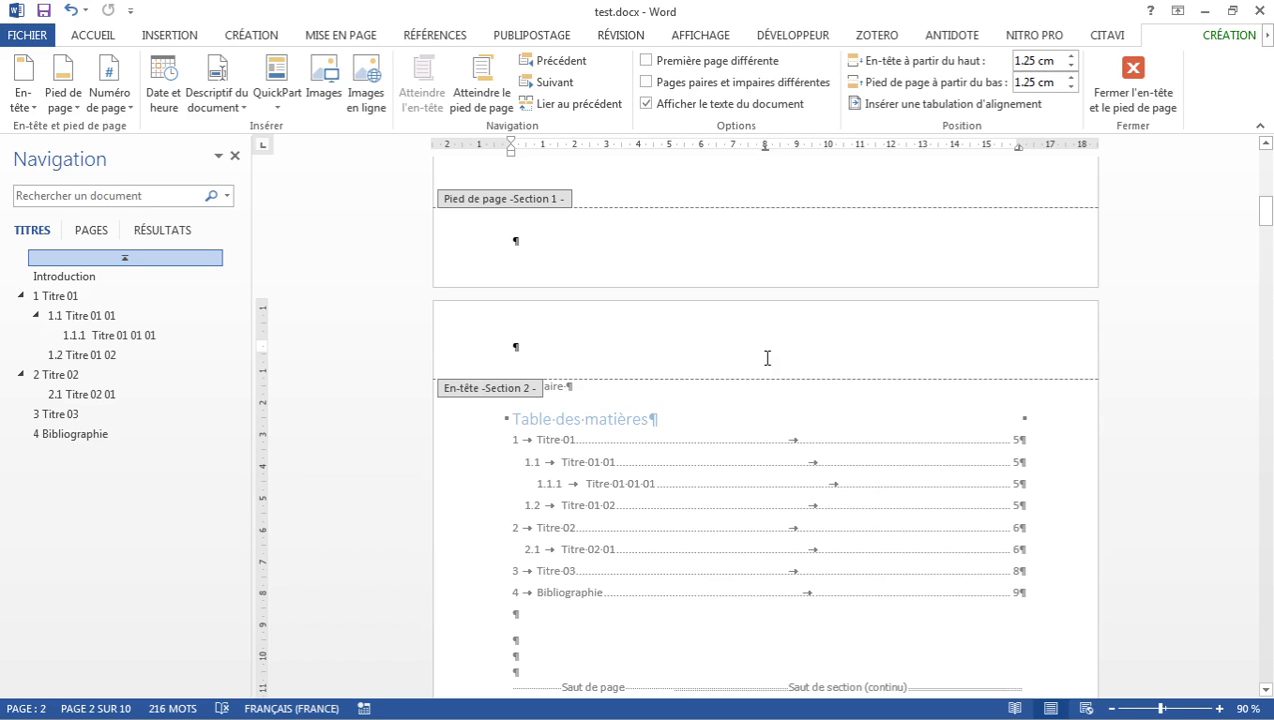
pyautogui.write('ta')
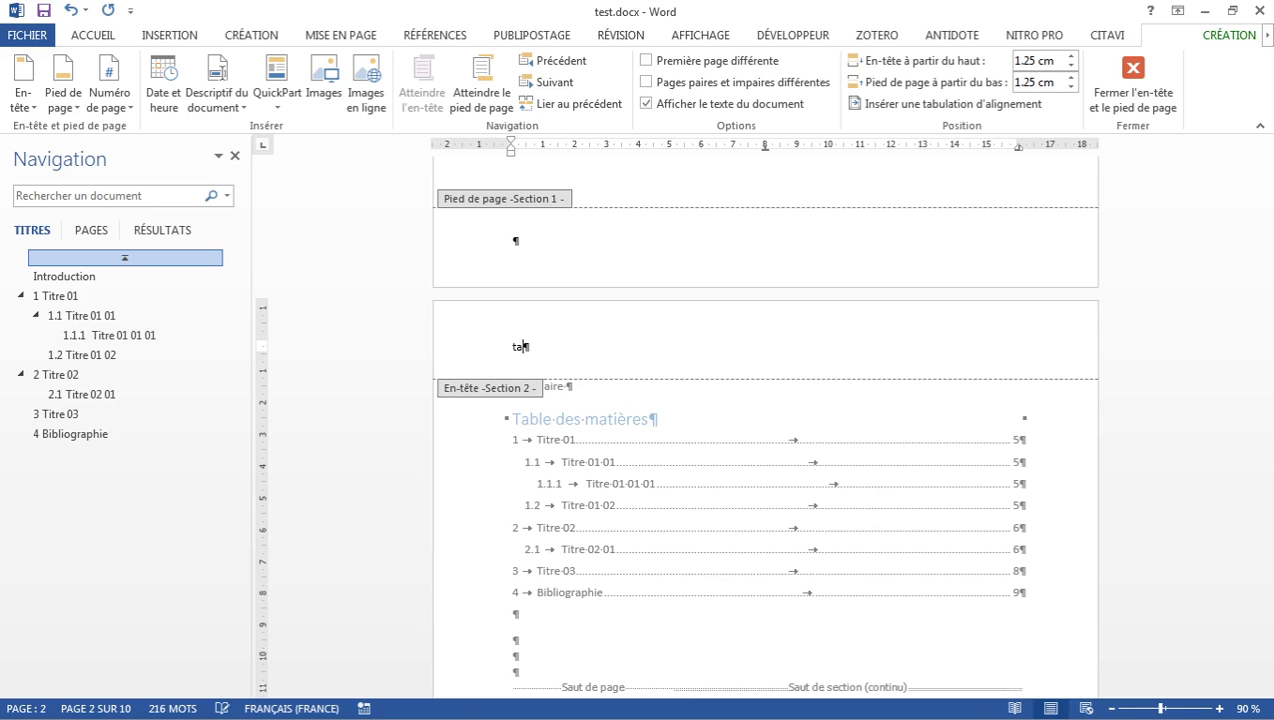
pyautogui.write('ble de matières')
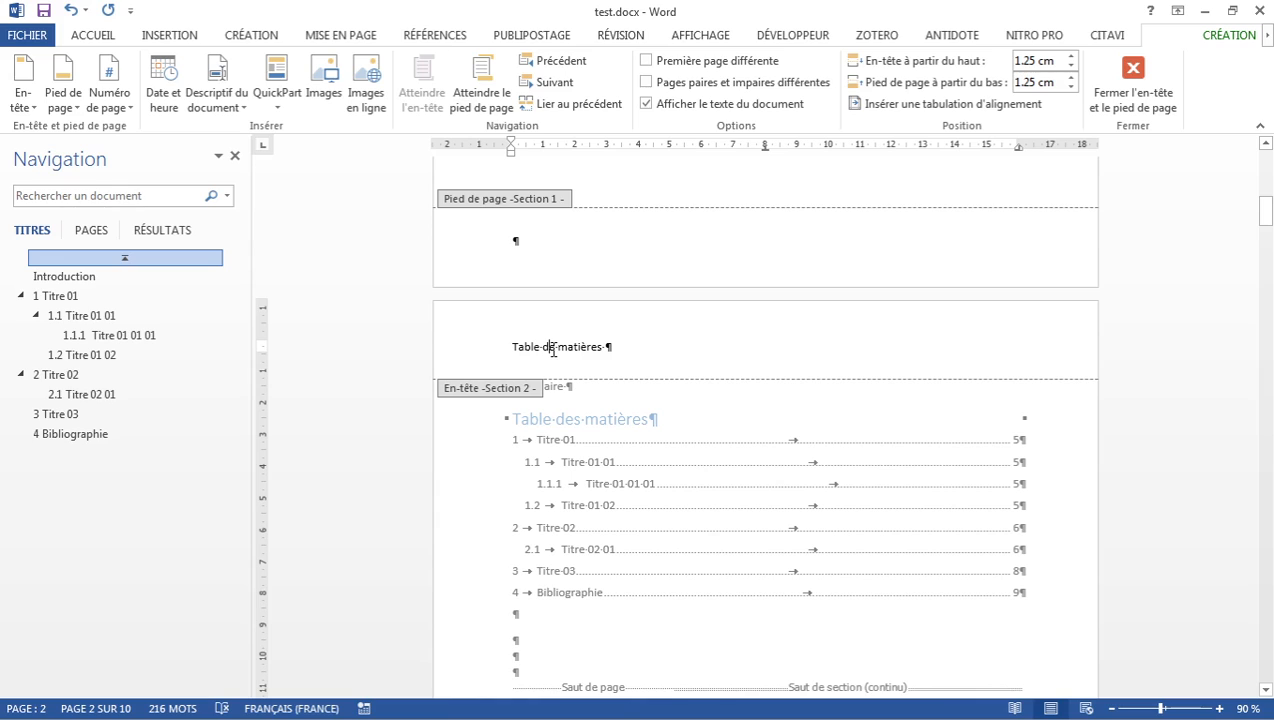
pyautogui.click(553, 351)
pyautogui.write('s')
# Step: Underline the "Table des matières" header text, push it to the right margin with two tabs, and return to the body text
pyautogui.moveTo(515, 347); pyautogui.dragTo(631, 353)
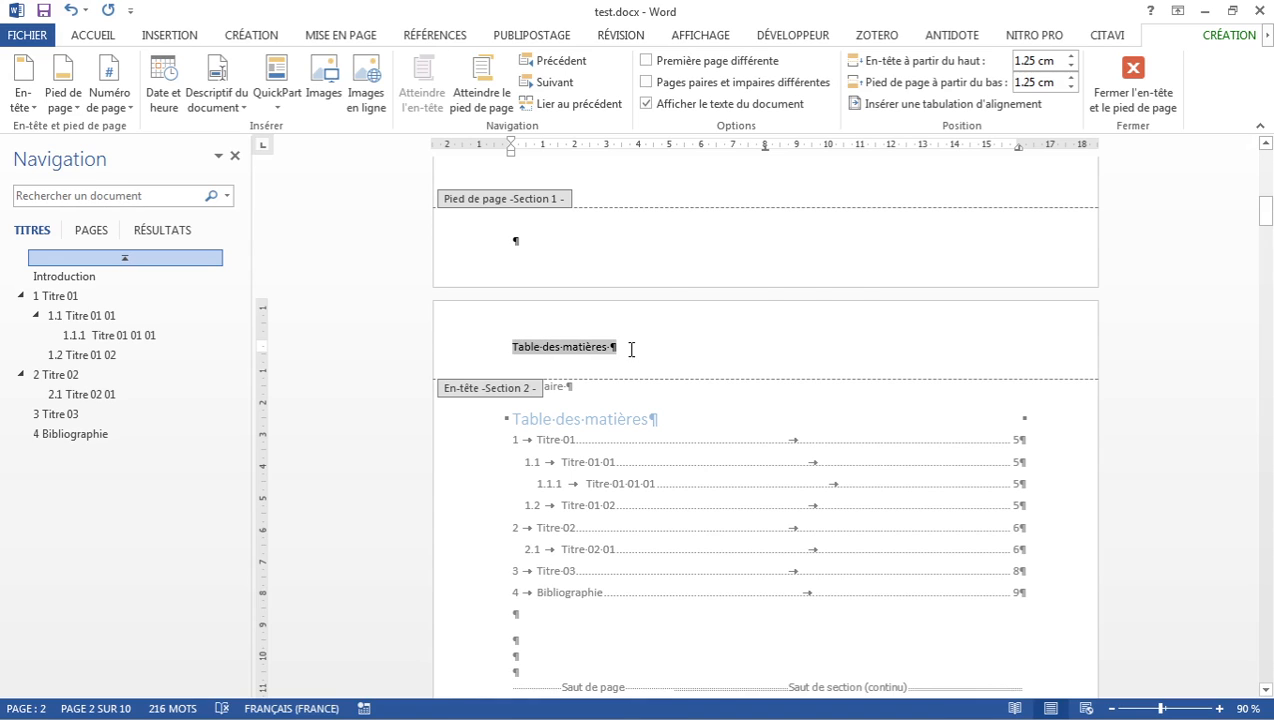
pyautogui.click(684, 318)
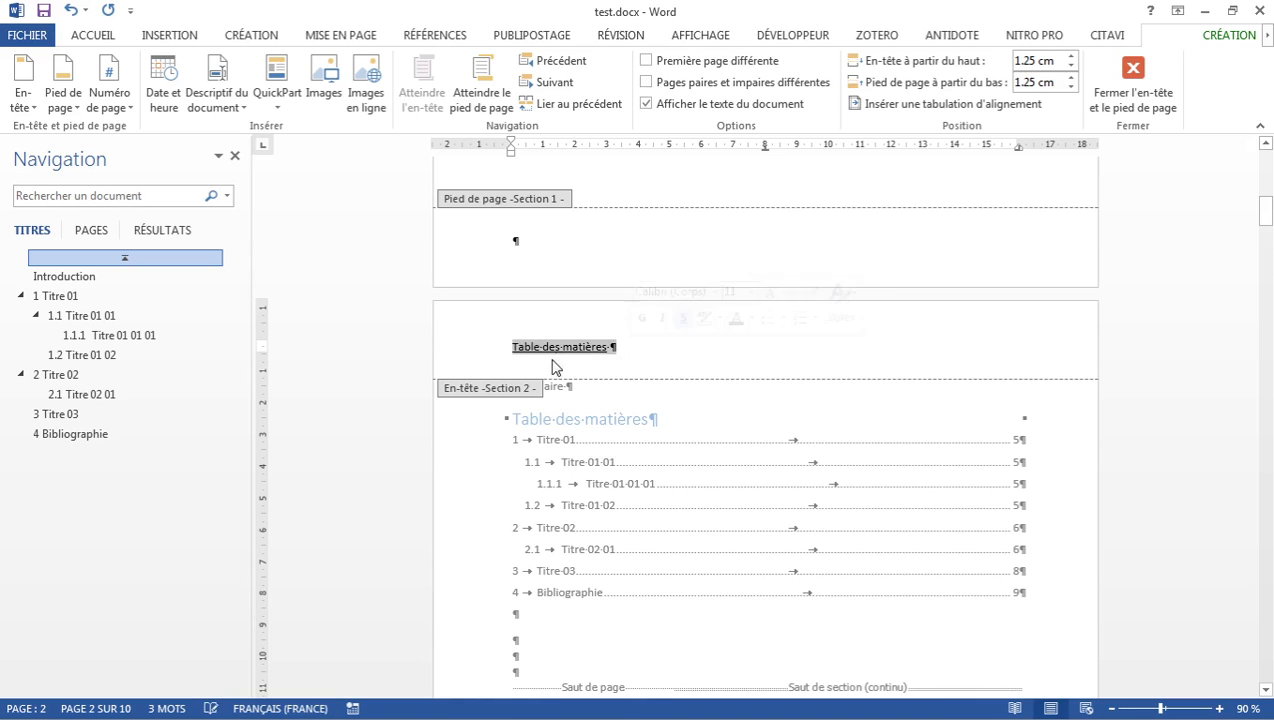
pyautogui.click(516, 347)
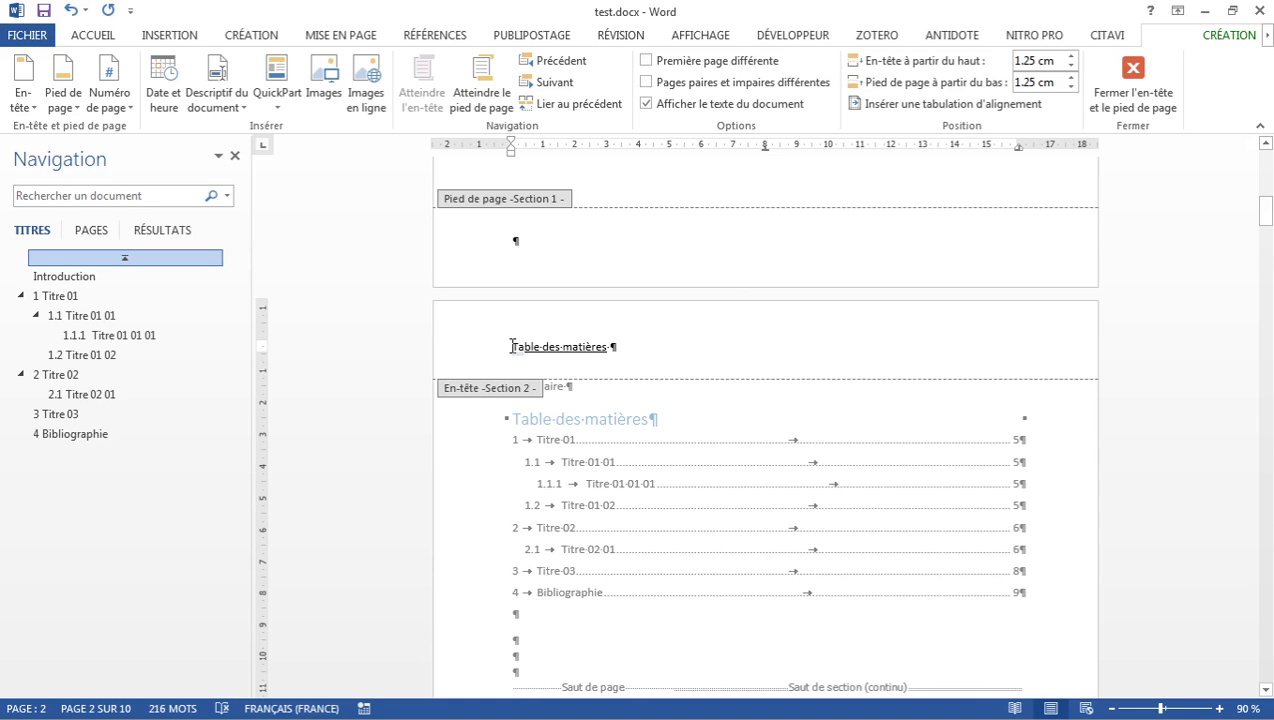
pyautogui.press('Tab')
pyautogui.press('Tab')
pyautogui.press('Tab')
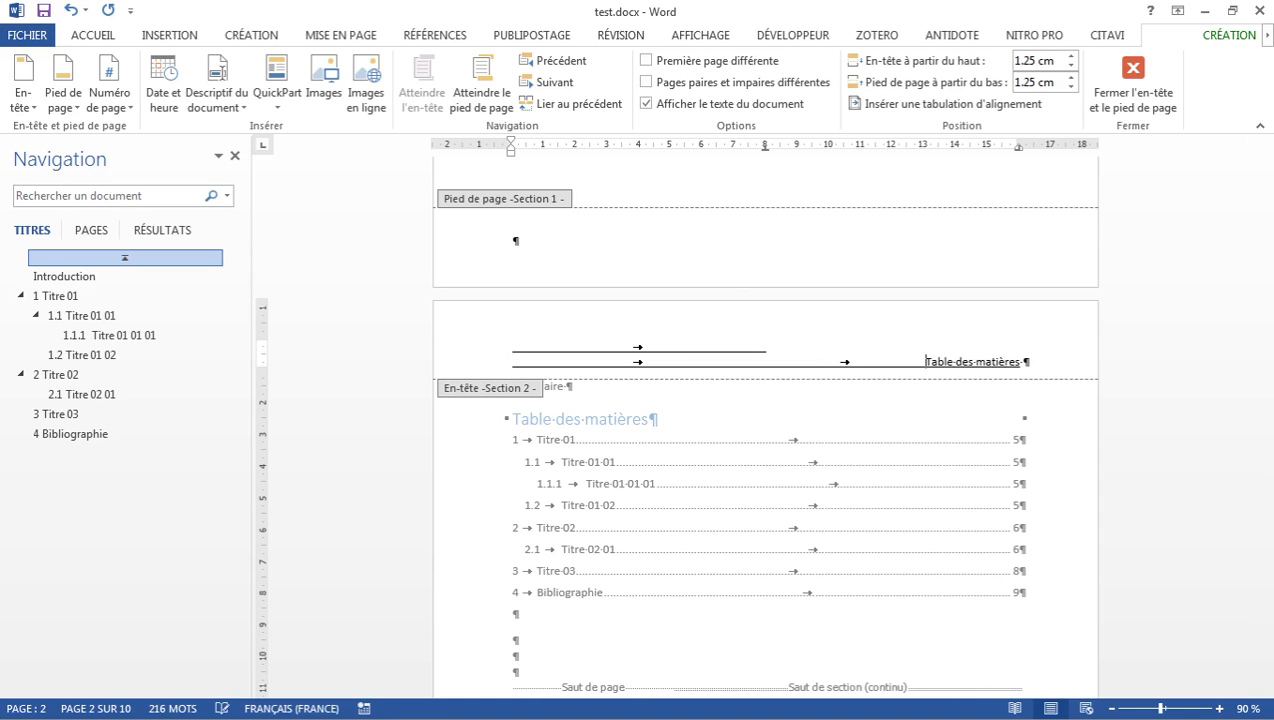
pyautogui.press('BackSpace')
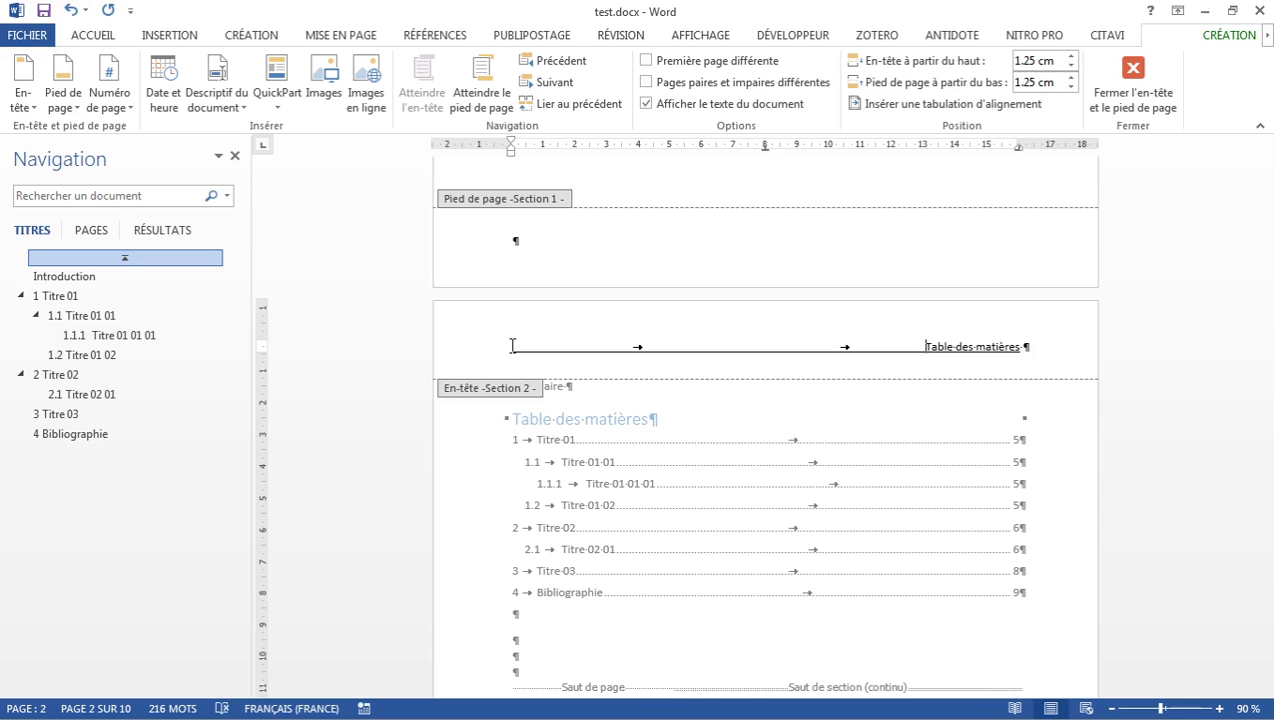
pyautogui.doubleClick(866, 413)
# Step: Compare the headers of the cover page, the table of contents page and the list of tables page
pyautogui.scroll(10, 866, 413)
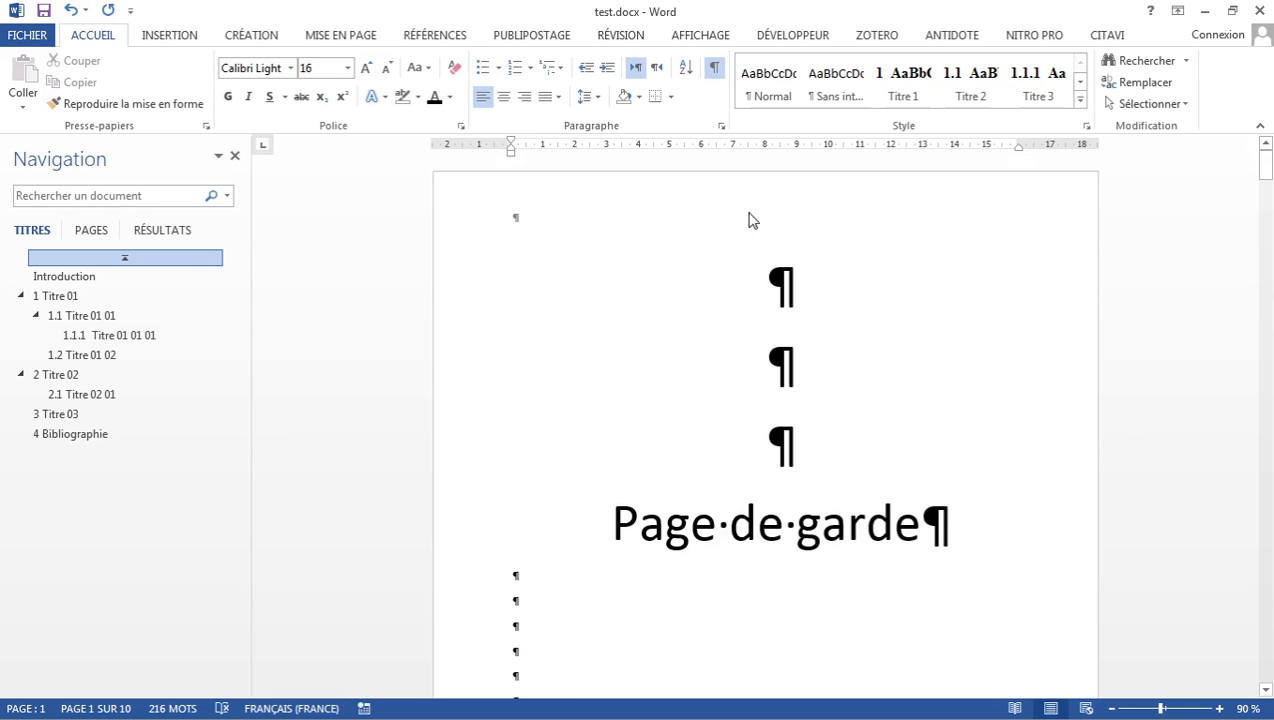
pyautogui.scroll(-1, 808, 230)
pyautogui.scroll(-8, 808, 230)
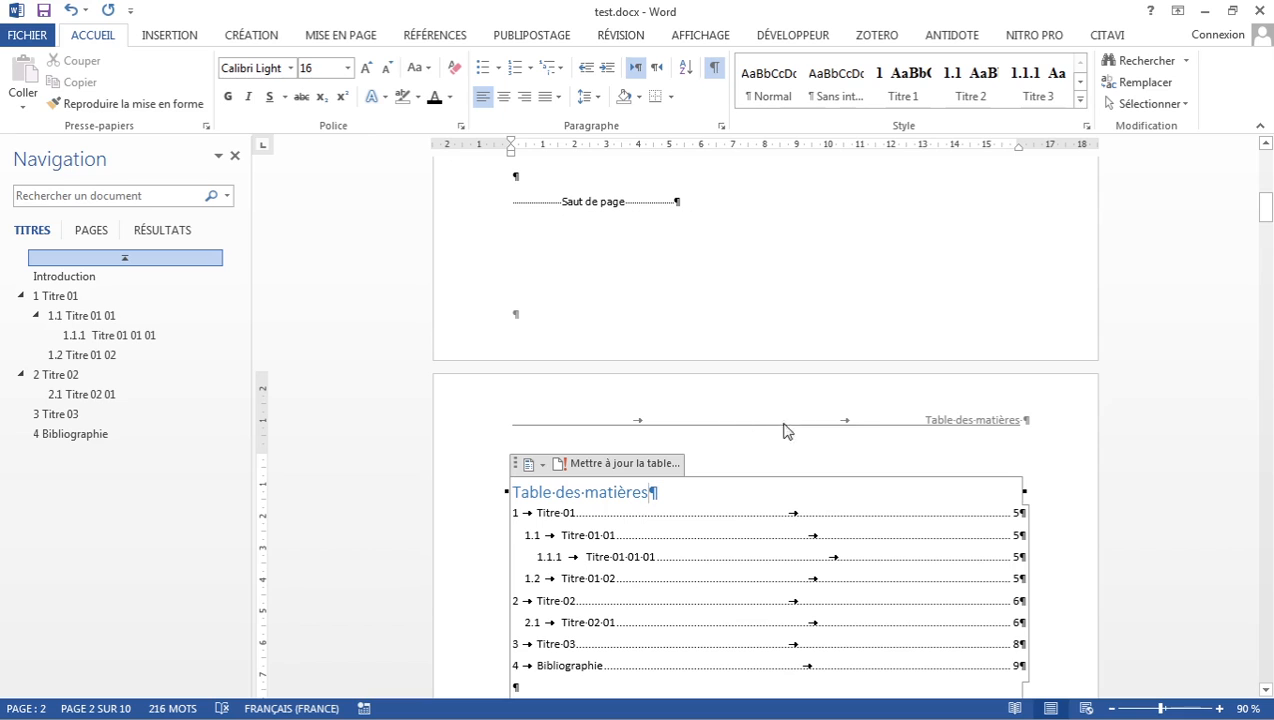
pyautogui.scroll(9, 862, 427)
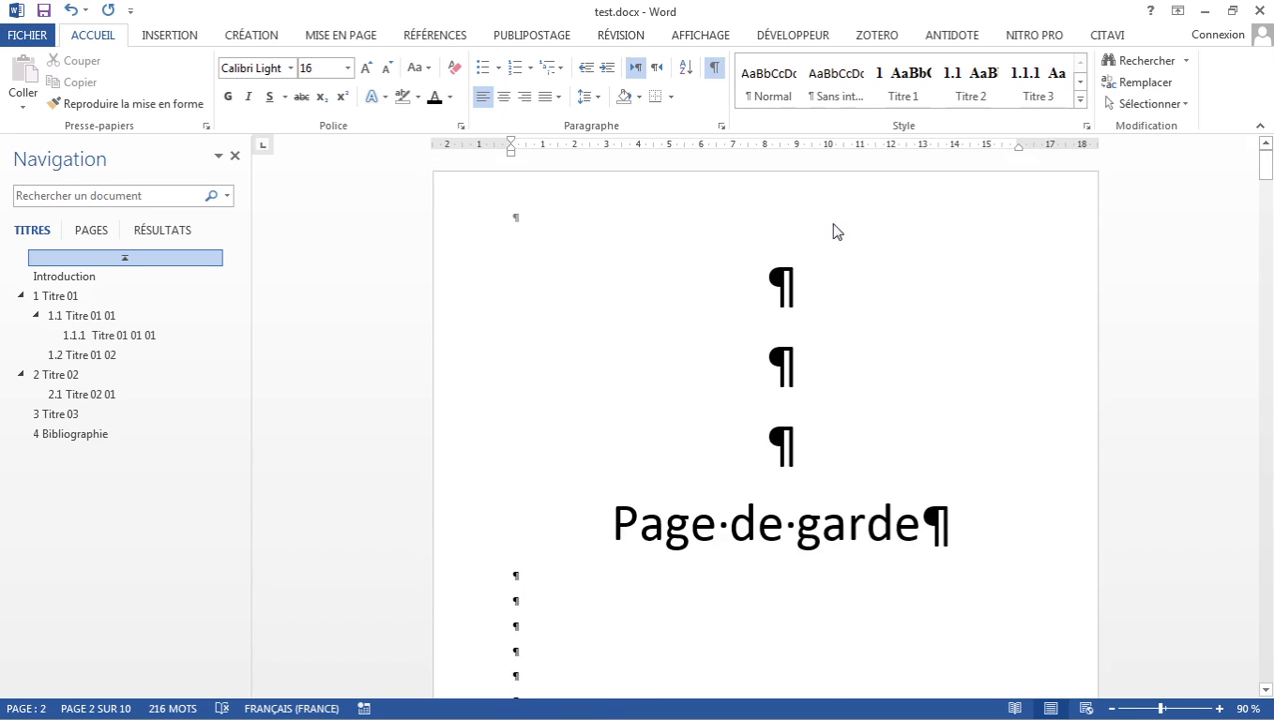
pyautogui.scroll(-6, 838, 247)
pyautogui.scroll(9, 838, 245)
pyautogui.scroll(-8, 842, 300)
pyautogui.scroll(-2, 842, 300)
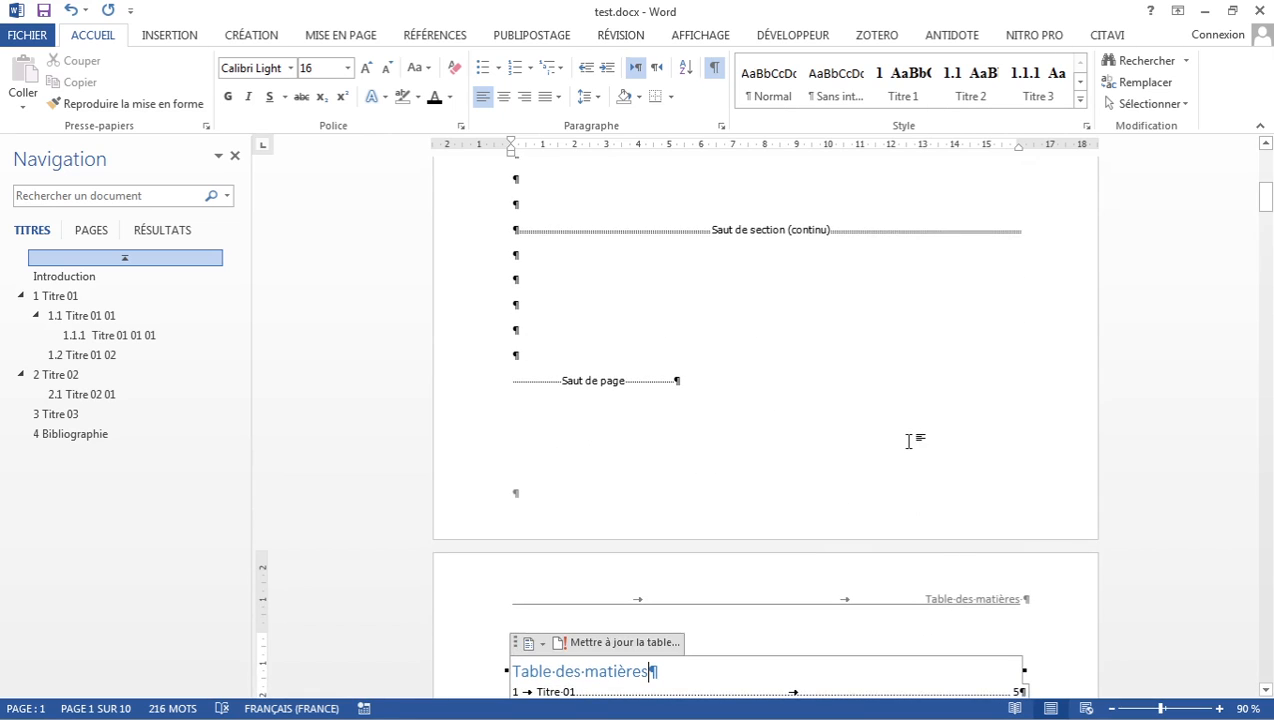
pyautogui.scroll(-4, 910, 437)
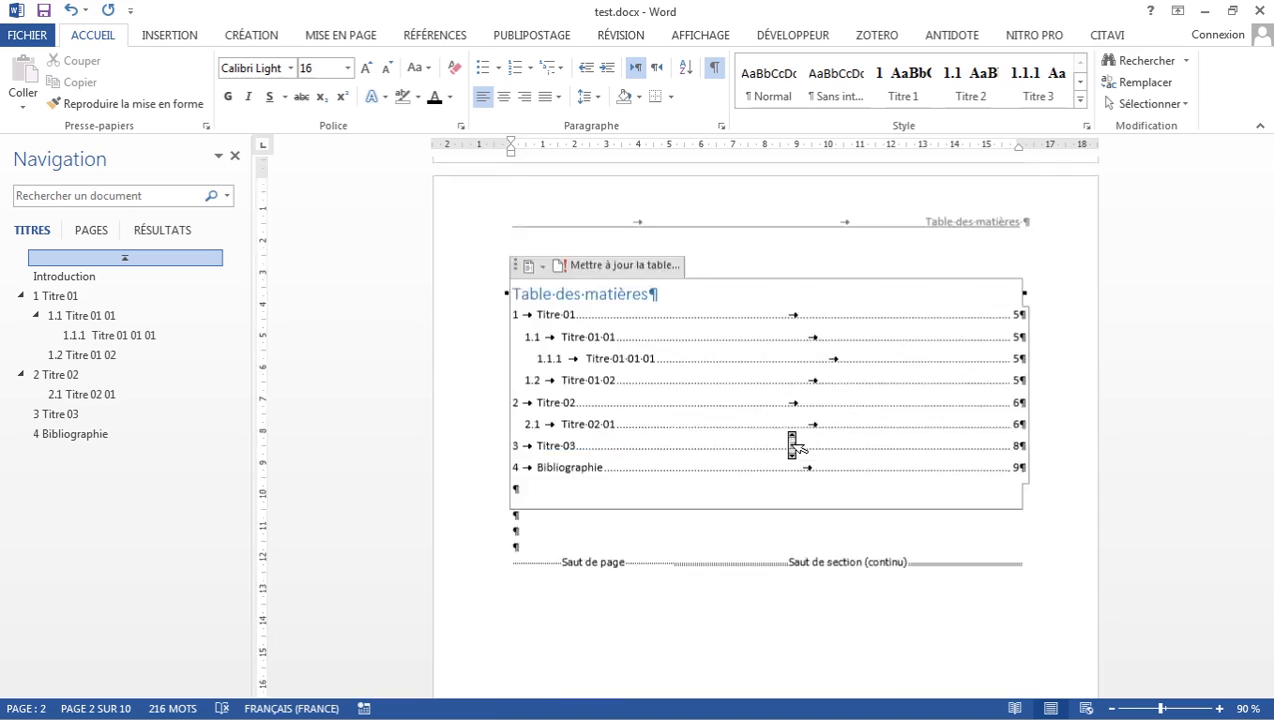
pyautogui.scroll(-15, 790, 440)
pyautogui.scroll(-3, 792, 445)
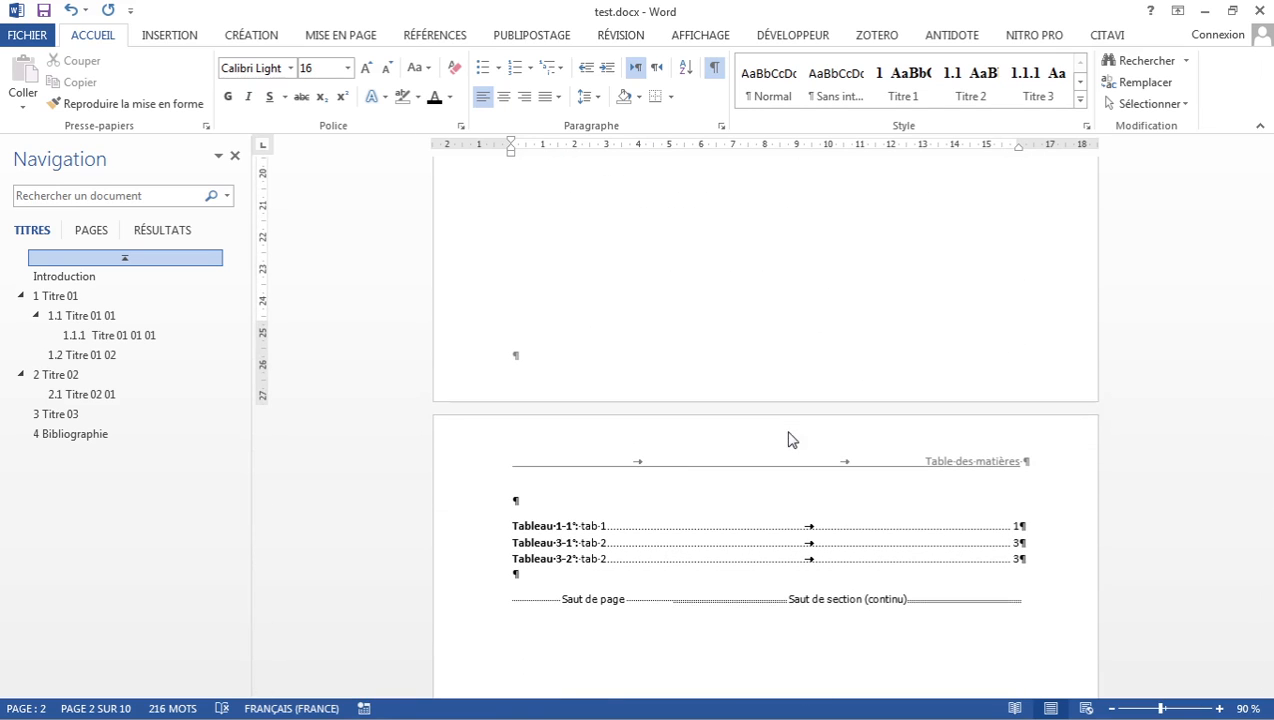
# Step: Unlink the header of the list of tables page from the previous section and replace its text with "Liste des tab"
pyautogui.doubleClick(727, 496)
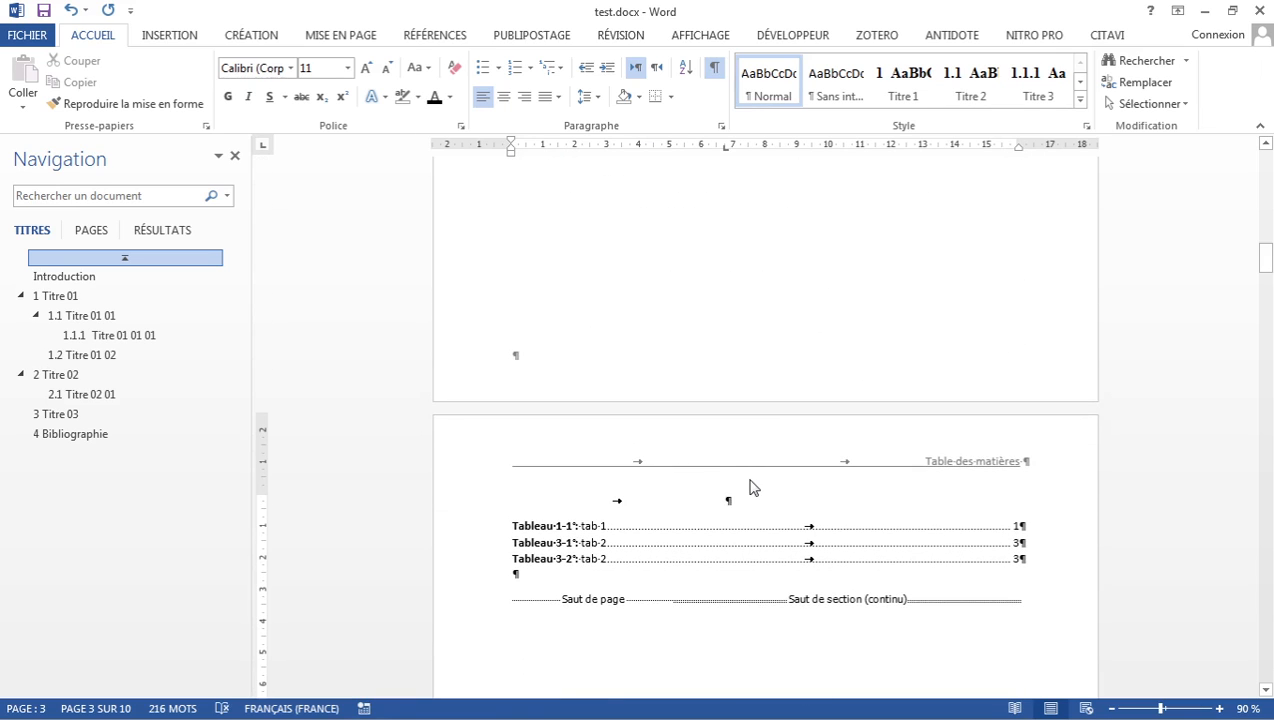
pyautogui.hotkey('ctrl', 'z')
pyautogui.doubleClick(751, 482)
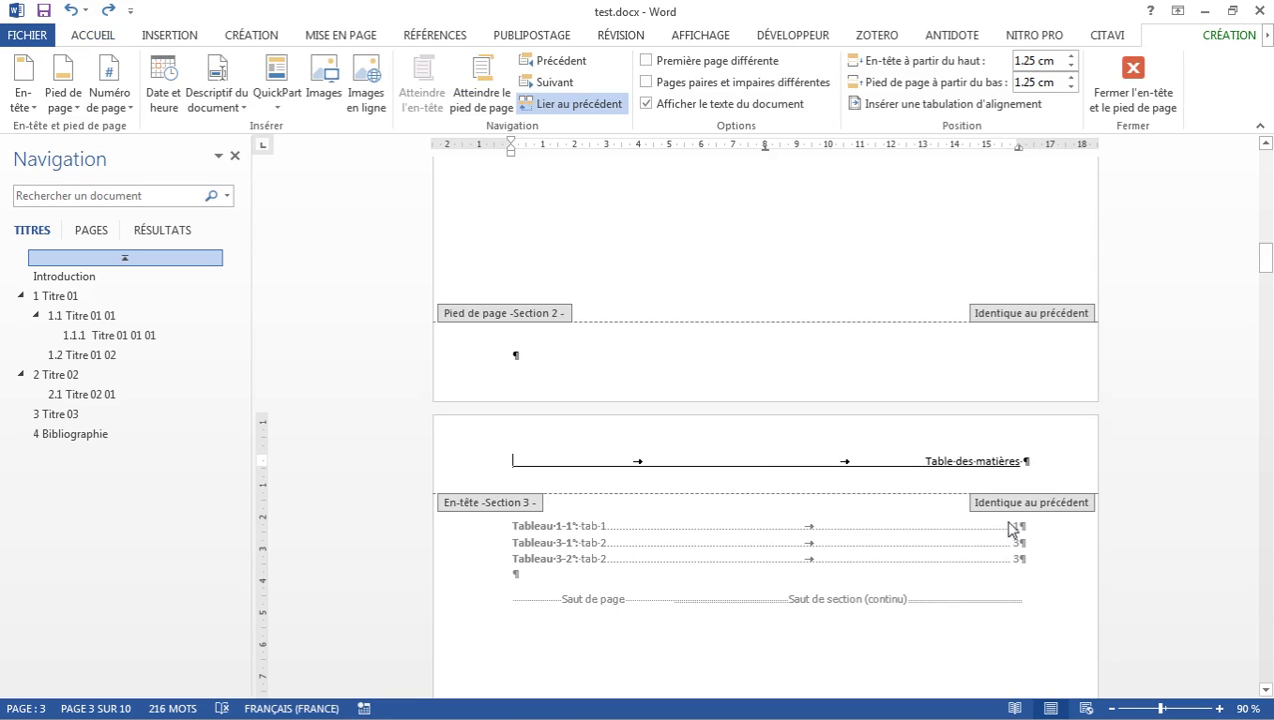
pyautogui.click(580, 104)
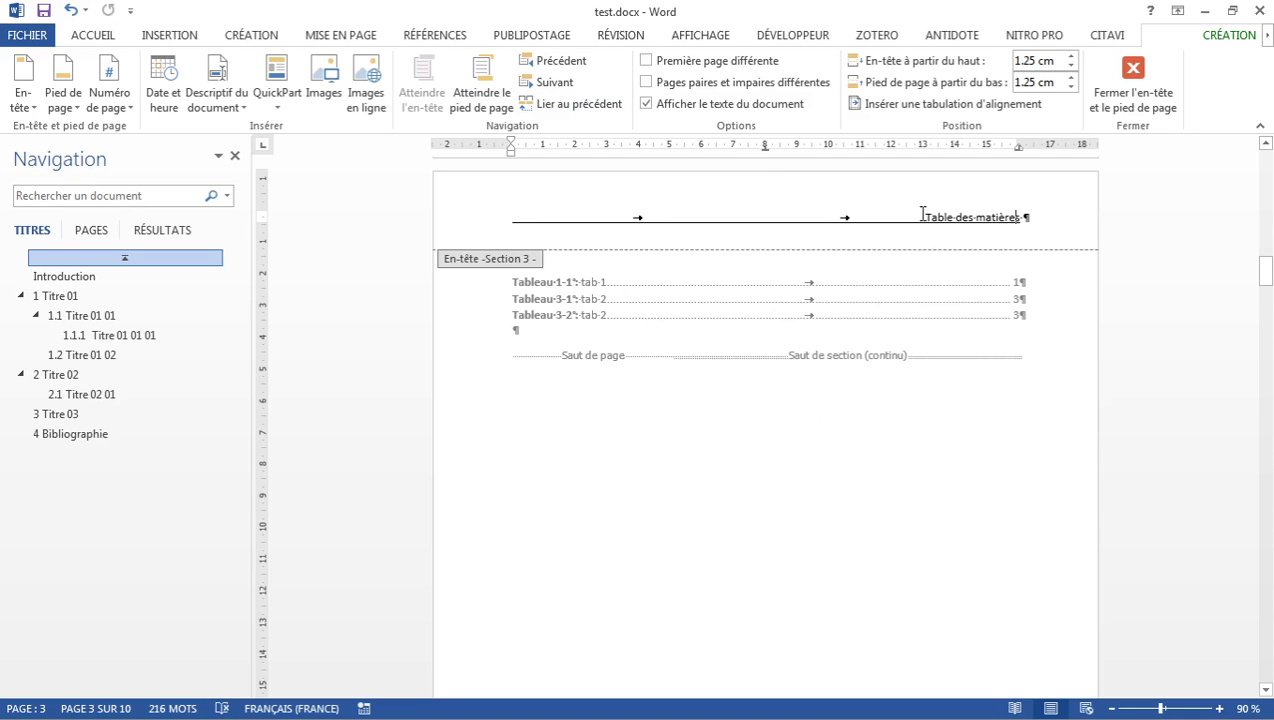
pyautogui.moveTo(926, 215); pyautogui.dragTo(1032, 222)
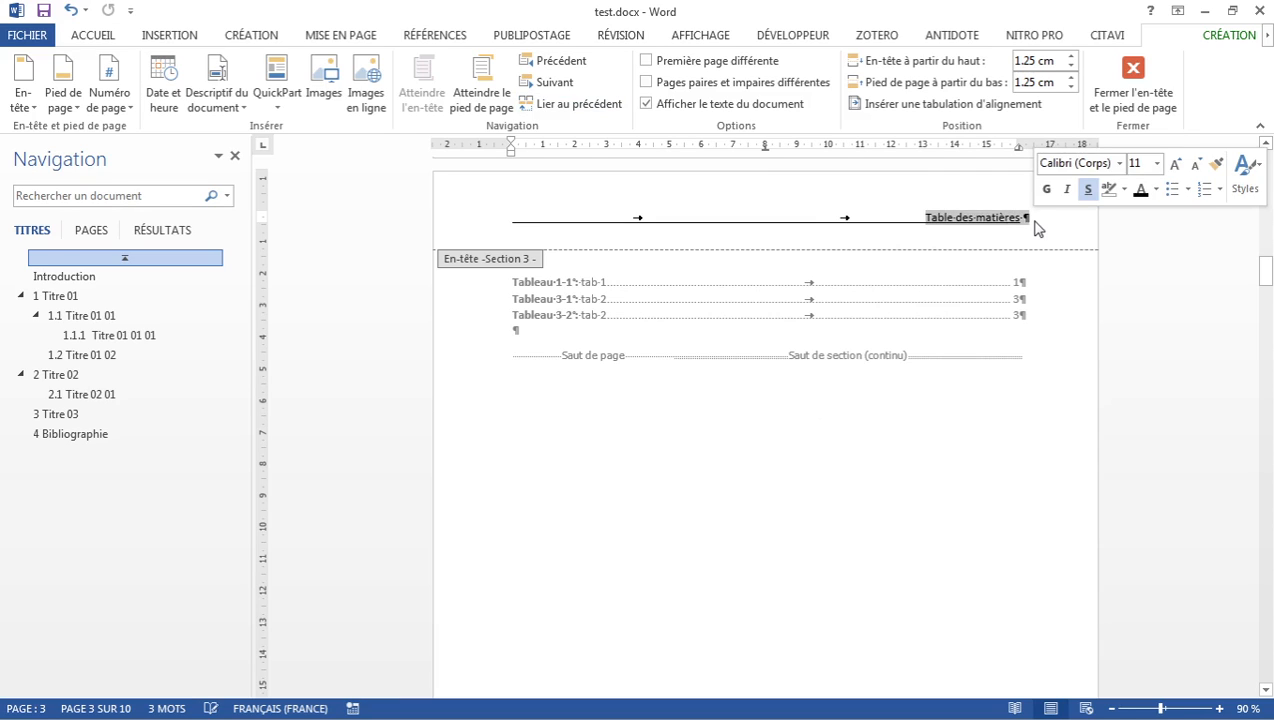
pyautogui.write('liste')
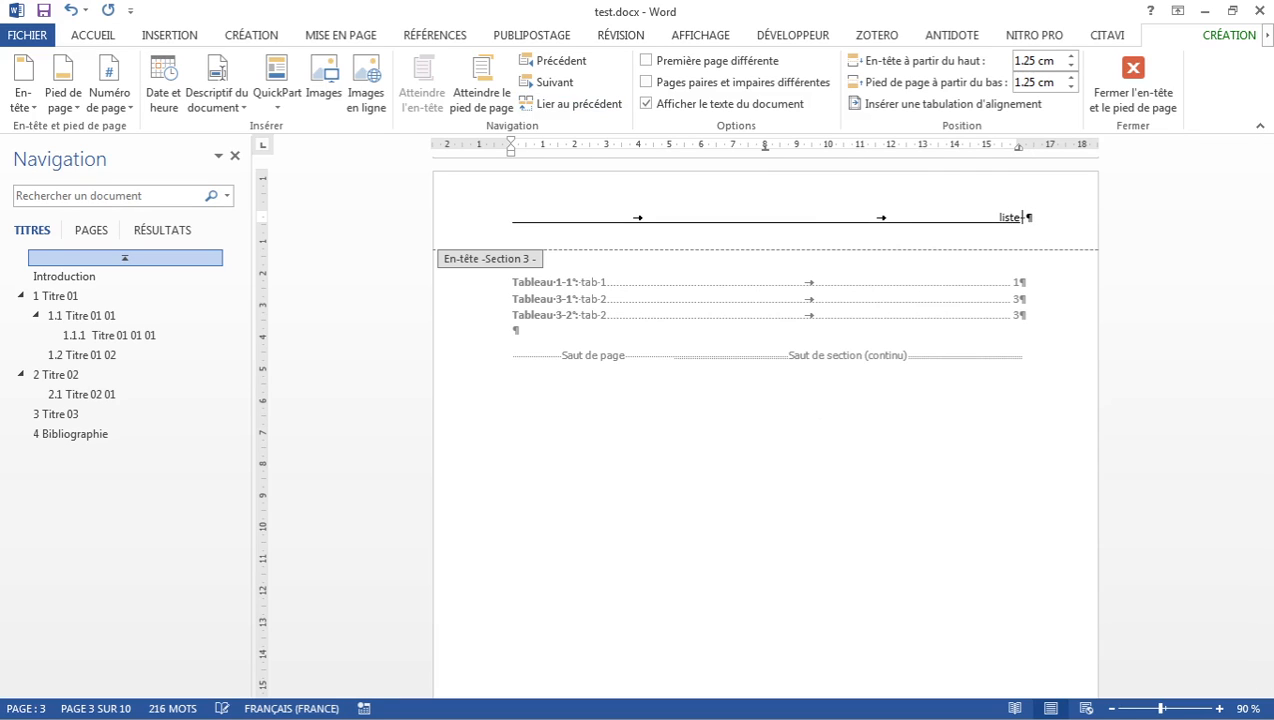
pyautogui.write(' des tab')
# Step: Unlink the footer of the table of contents section from the previous section and return to the body text
pyautogui.scroll(3, 938, 345)
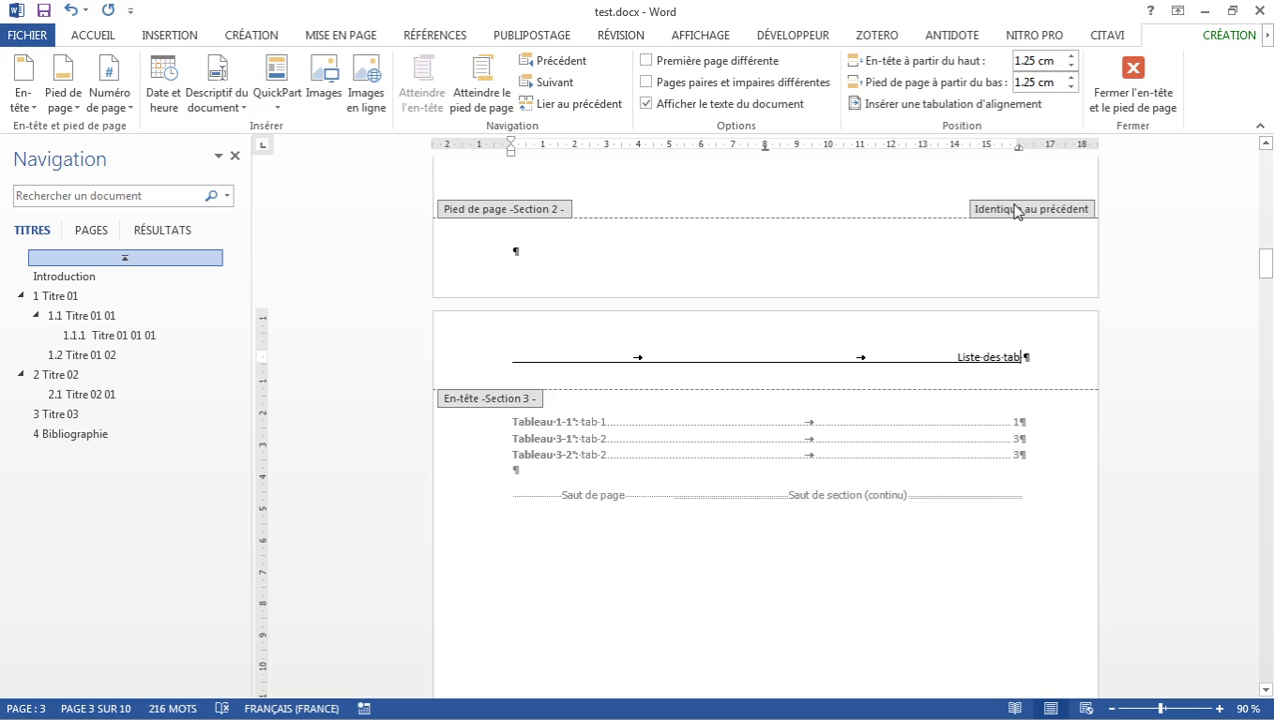
pyautogui.click(808, 289)
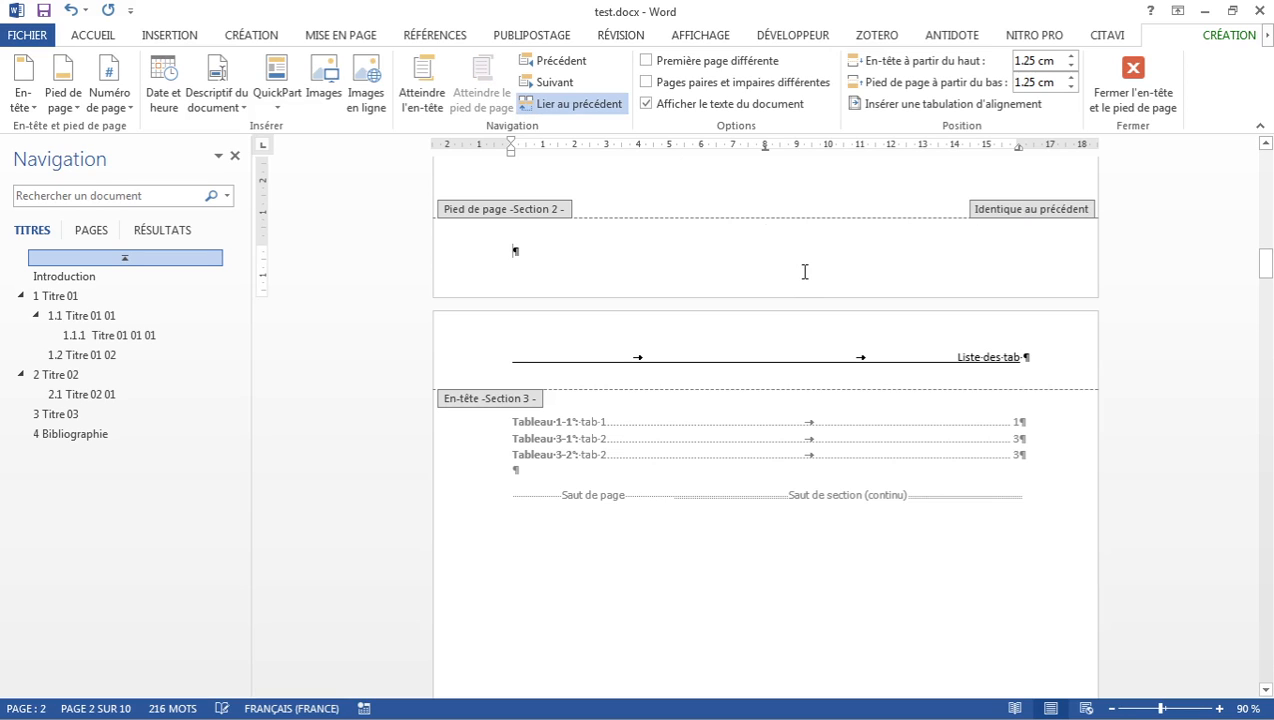
pyautogui.click(578, 105)
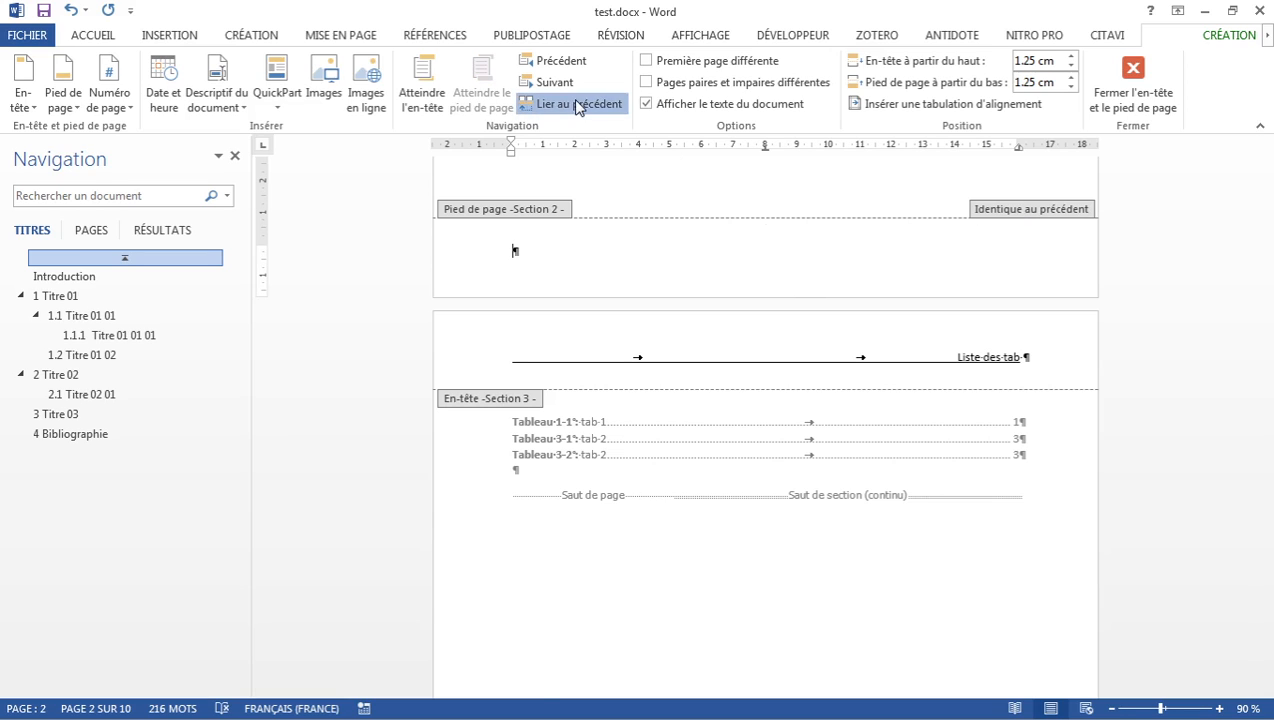
pyautogui.scroll(10, 763, 445)
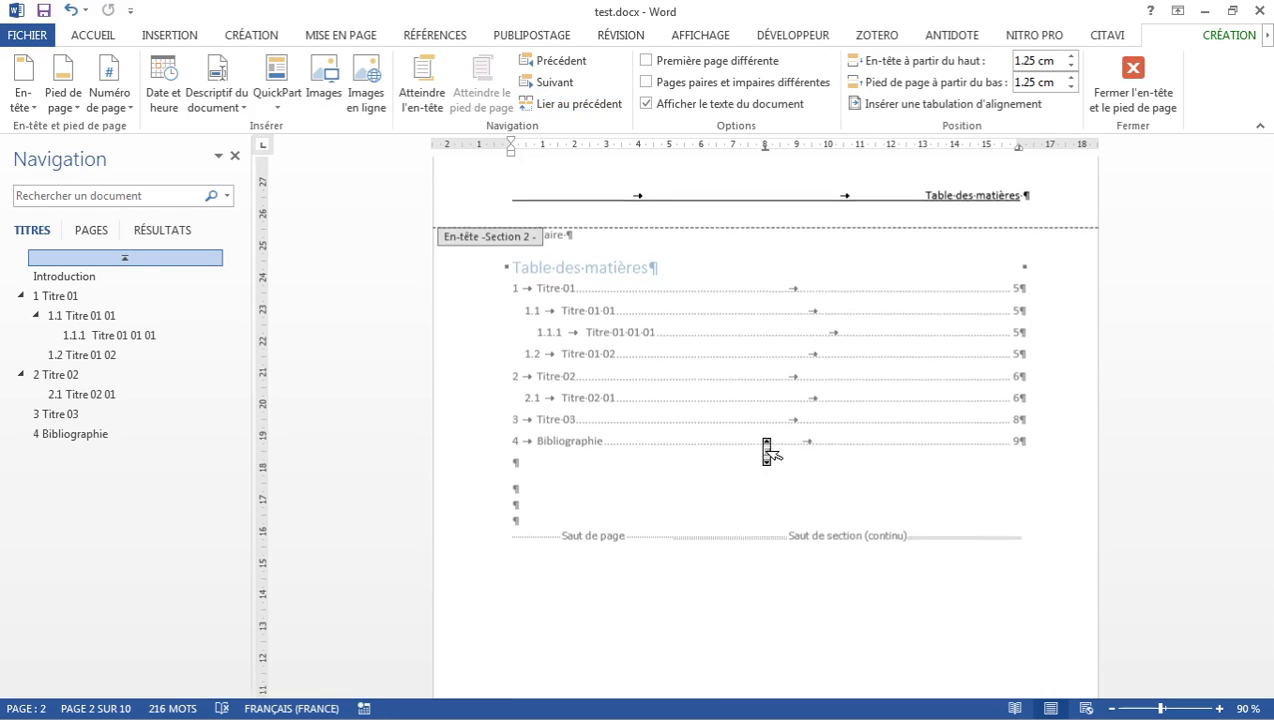
pyautogui.scroll(-1, 785, 410)
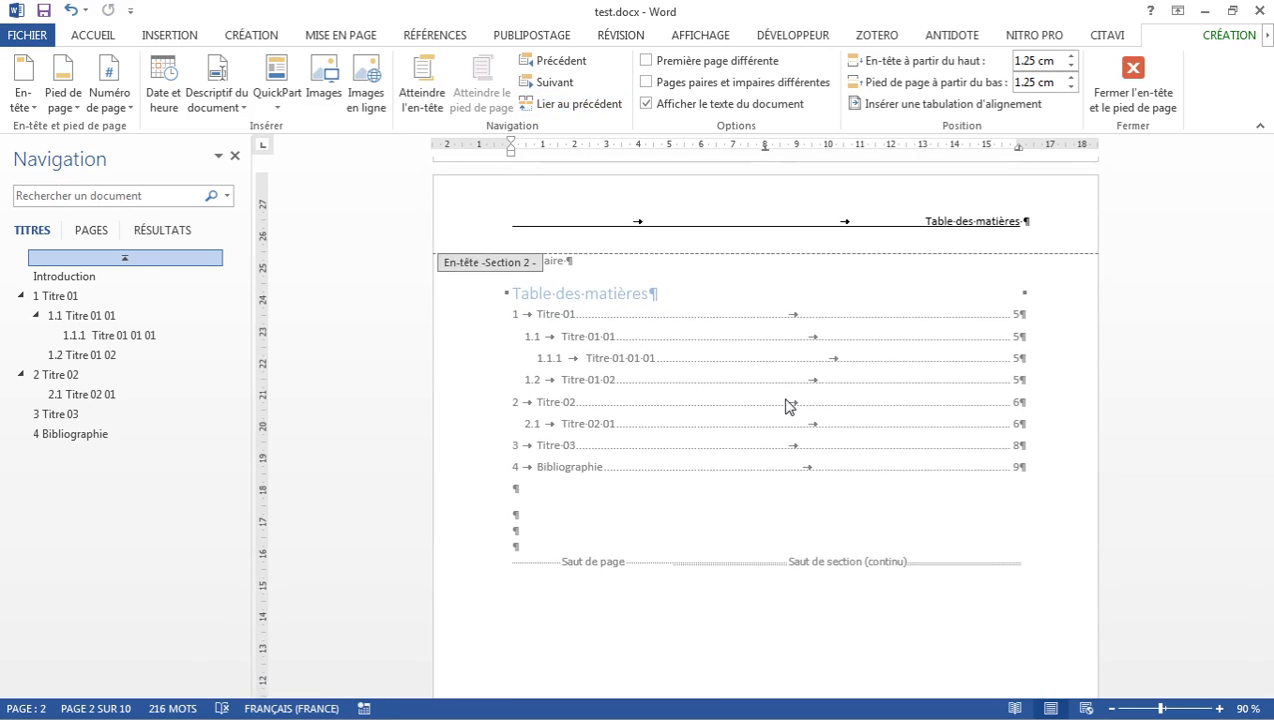
pyautogui.doubleClick(769, 410)
pyautogui.middleClick(771, 420)
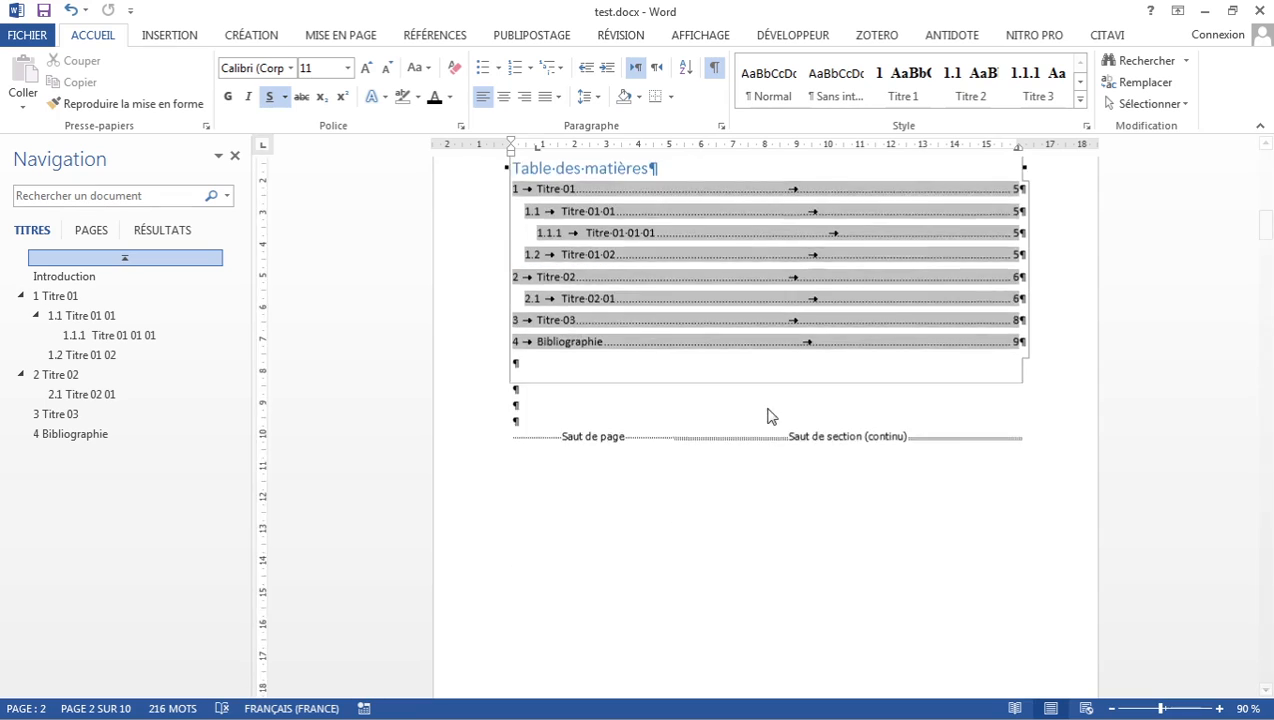
pyautogui.scroll(-5, 772, 421)
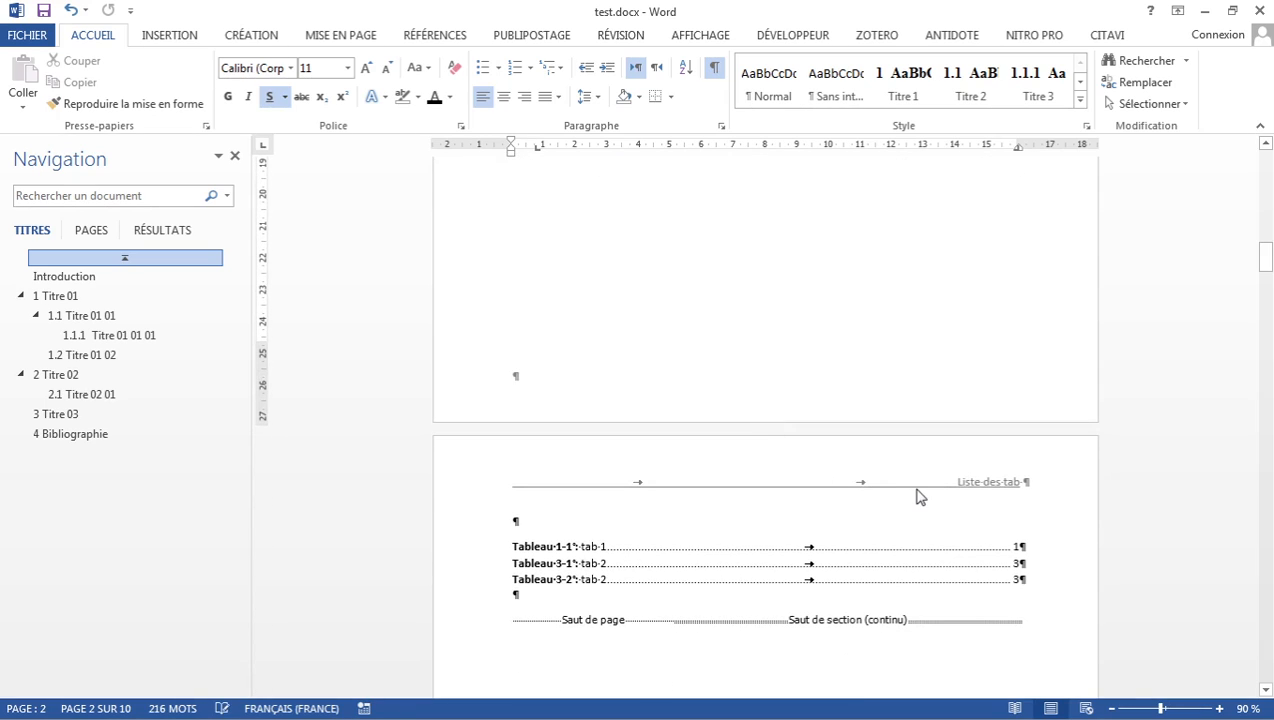
pyautogui.scroll(-2, 918, 490)
pyautogui.middleClick(797, 543)
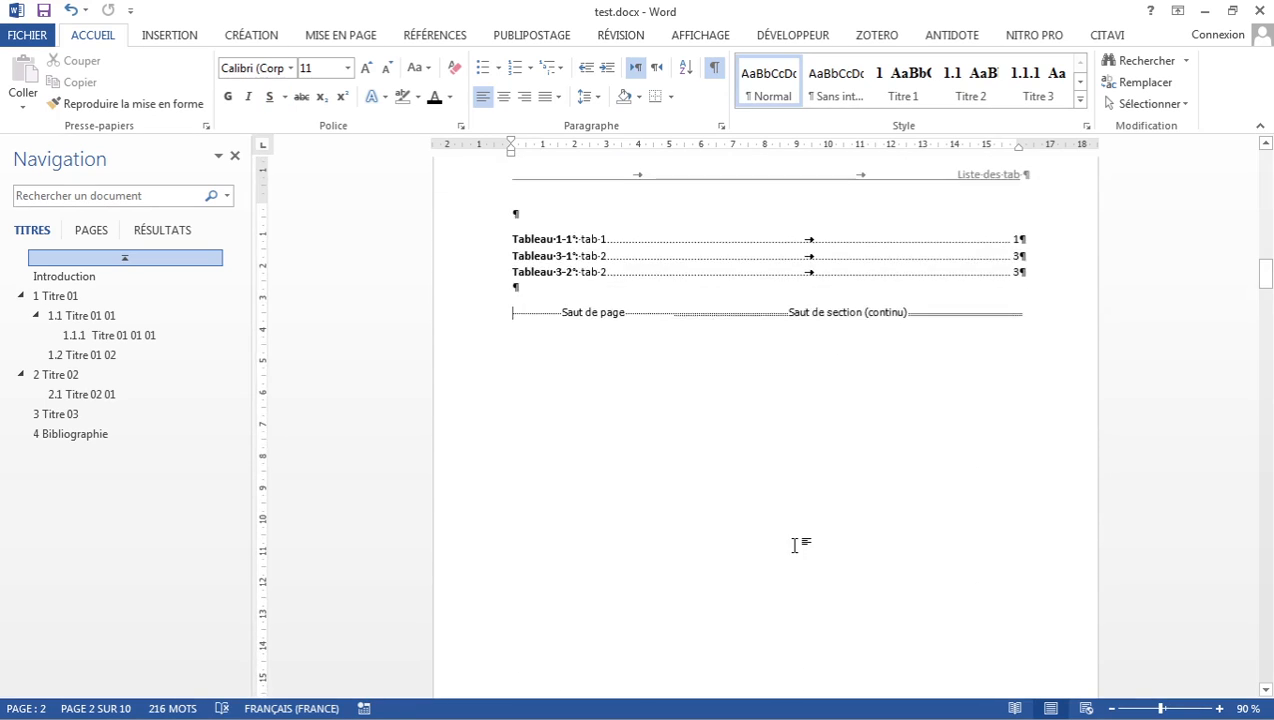
# Step: Unlink the header of the list of figures page from the previous section and change its text to "Liste des fig"
pyautogui.scroll(-9, 798, 547)
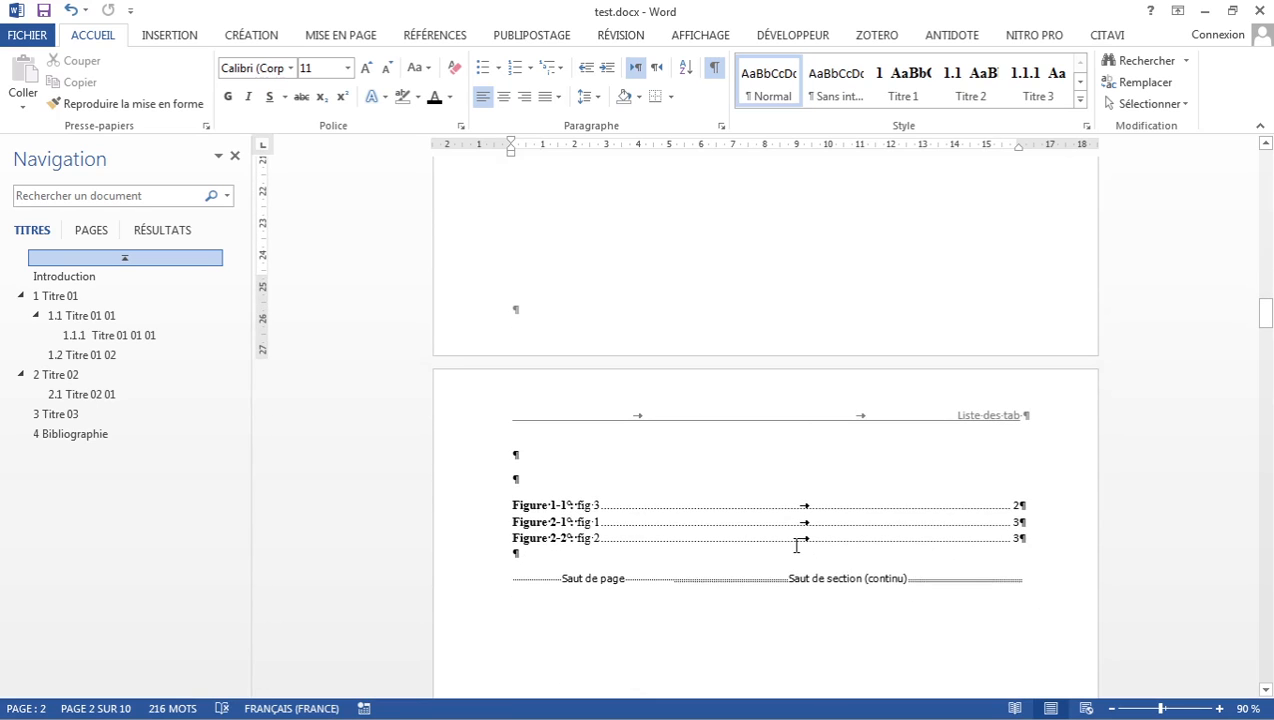
pyautogui.doubleClick(790, 426)
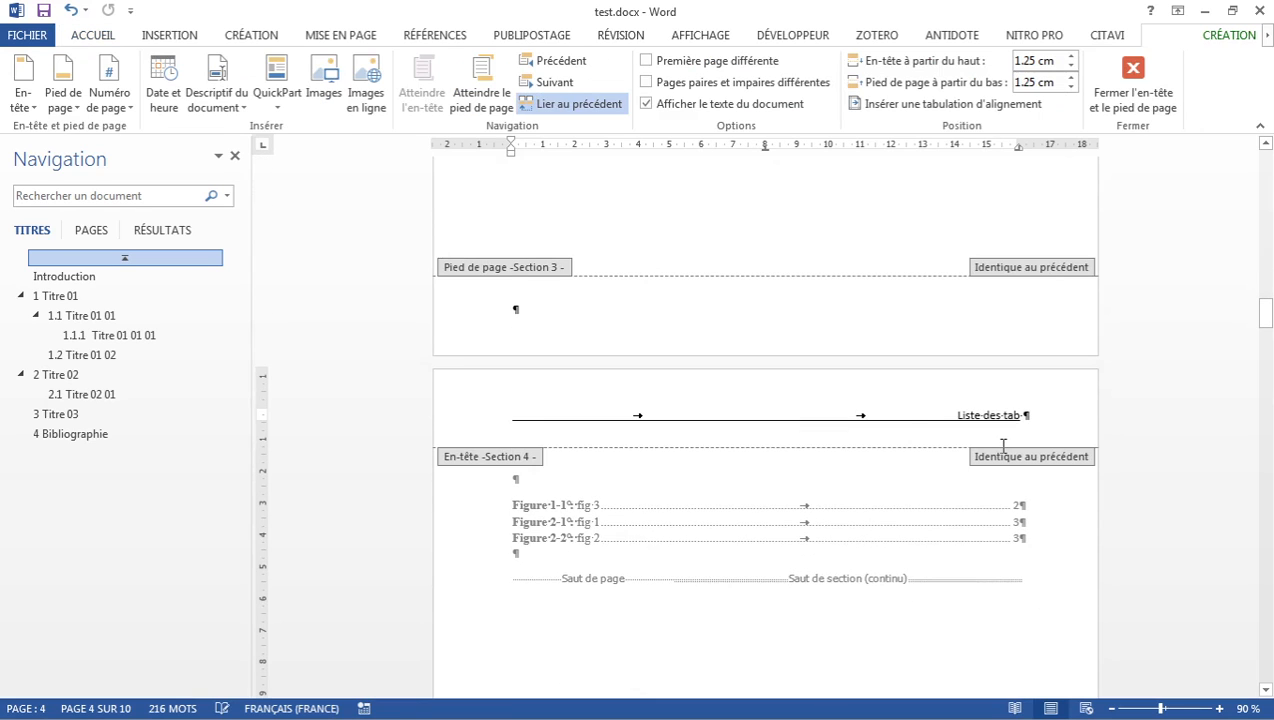
pyautogui.click(569, 105)
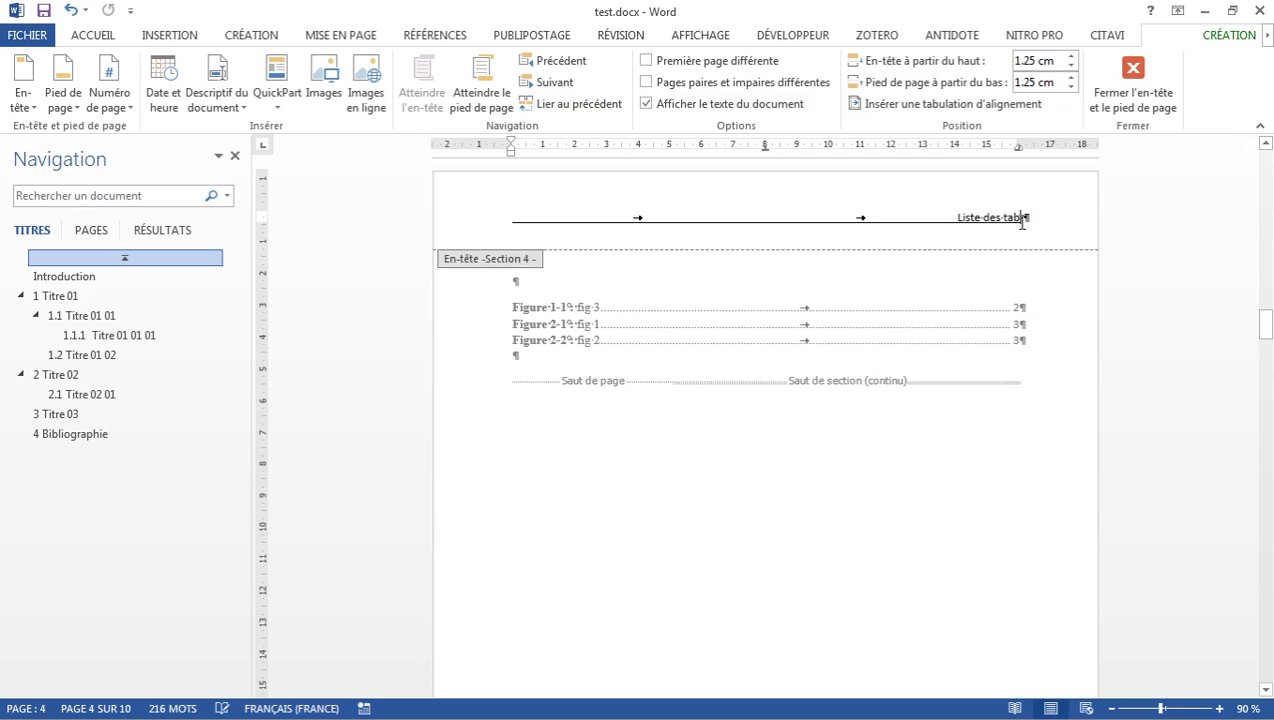
pyautogui.press('BackSpace')
pyautogui.press('BackSpace')
pyautogui.press('BackSpace')
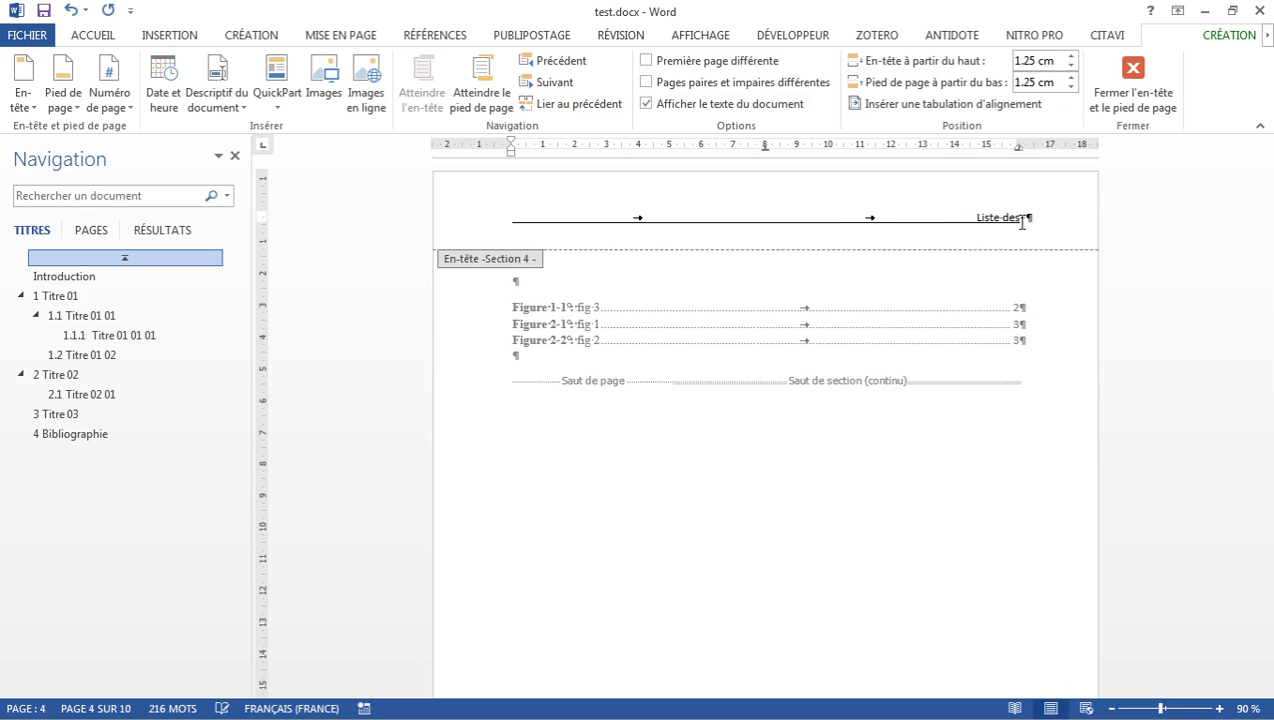
pyautogui.write('fig')
# Step: Unlink the Introduction section's header from the previous section and replace its text with "intro"
pyautogui.scroll(-8, 843, 442)
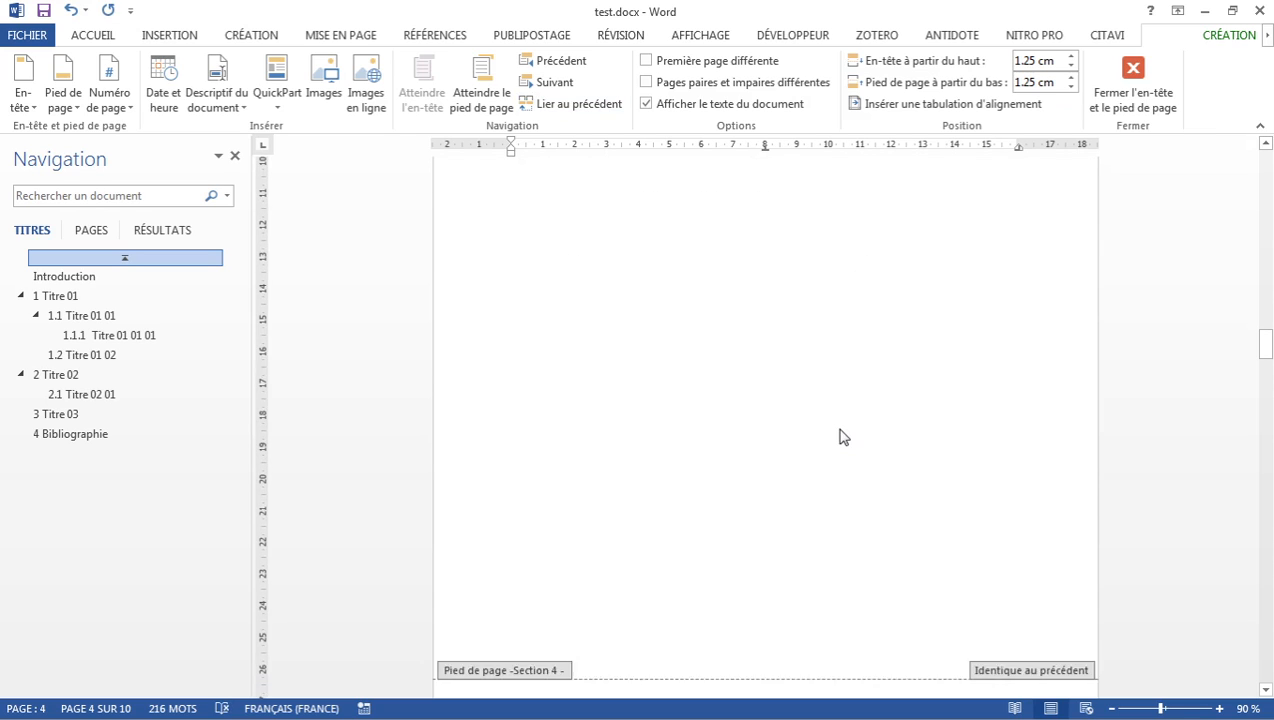
pyautogui.scroll(-4, 843, 442)
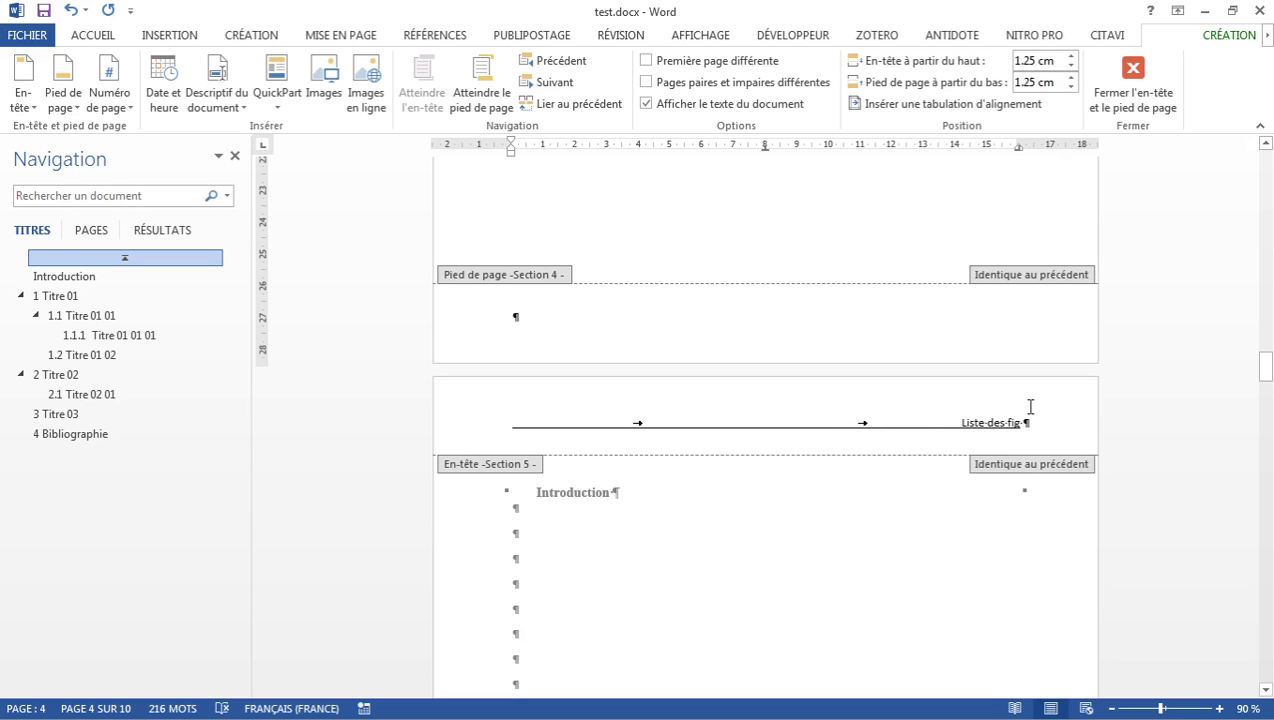
pyautogui.click(928, 415)
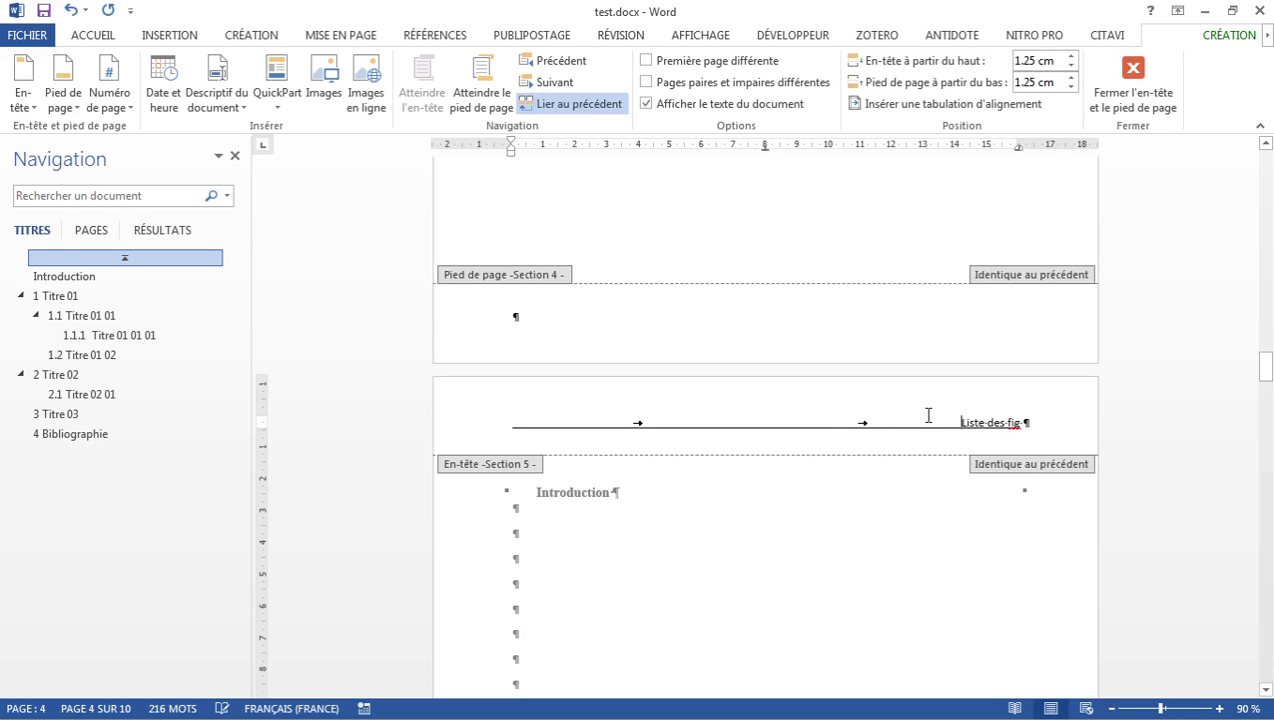
pyautogui.click(548, 104)
pyautogui.scroll(5, 815, 318)
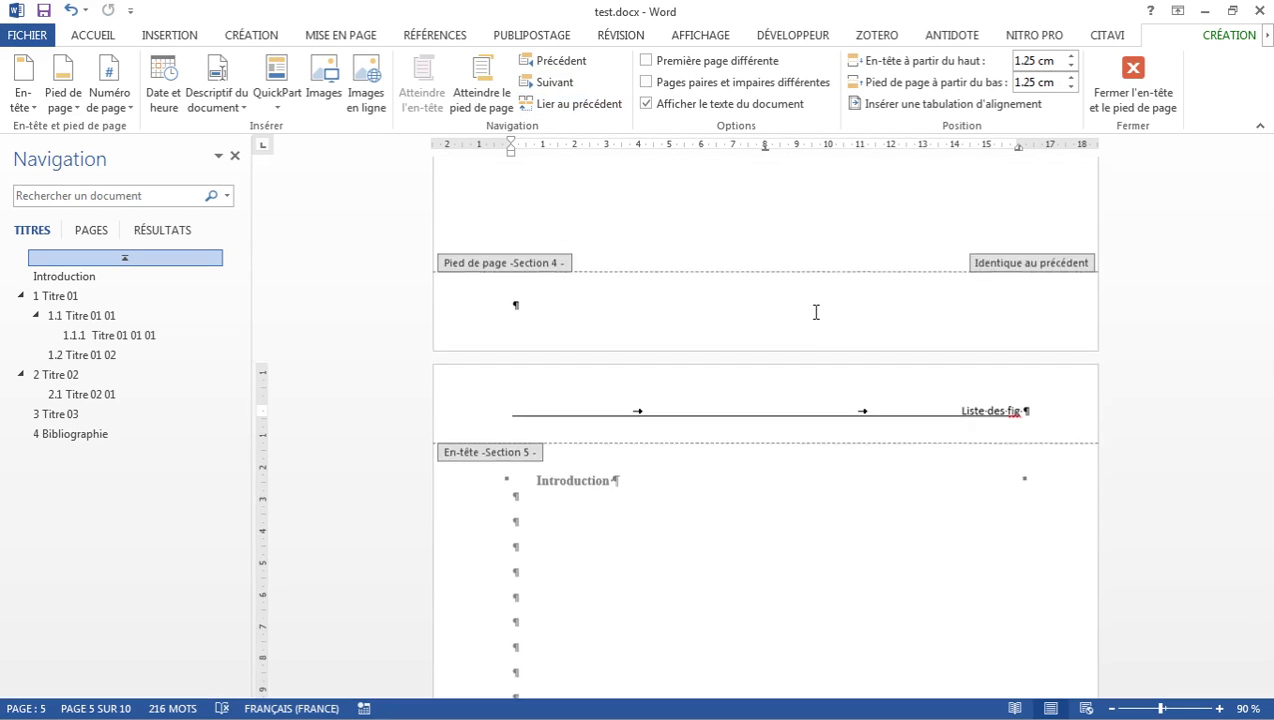
pyautogui.scroll(-5, 817, 322)
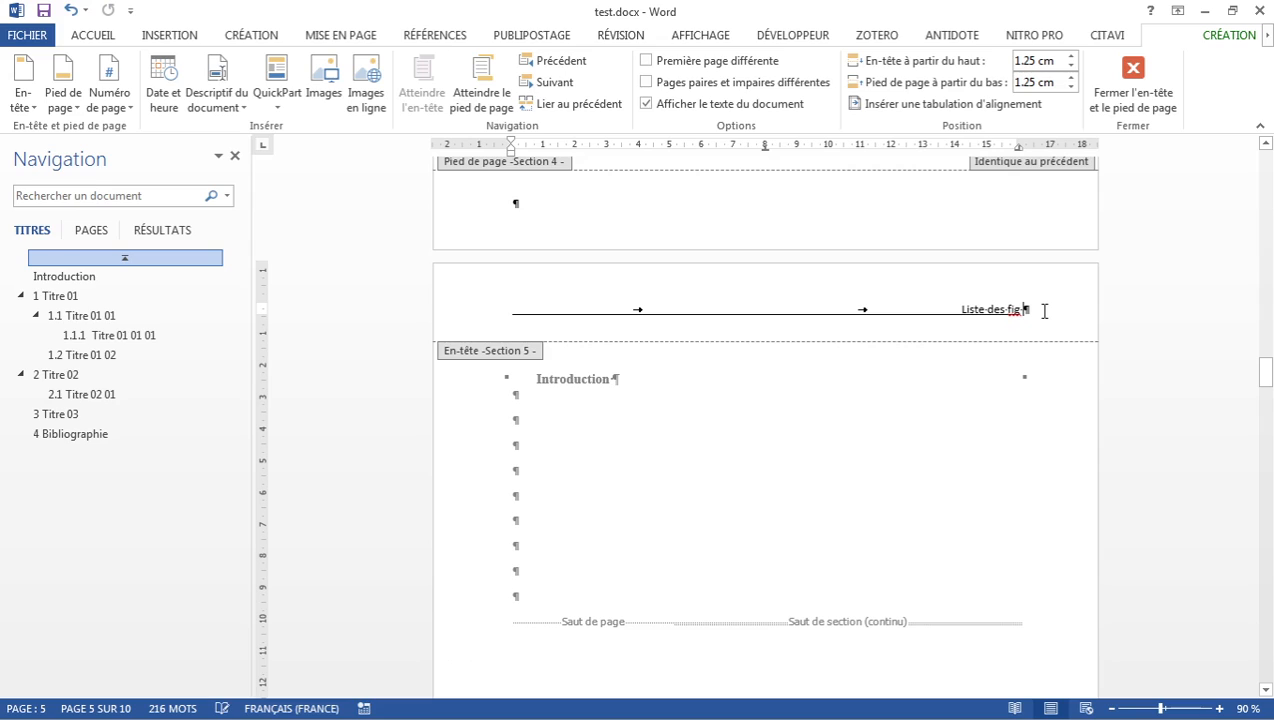
pyautogui.press('BackSpace')
pyautogui.press('BackSpace')
pyautogui.press('BackSpace')
pyautogui.press('BackSpace')
pyautogui.press('BackSpace')
pyautogui.press('BackSpace')
pyautogui.press('BackSpace')
pyautogui.press('BackSpace')
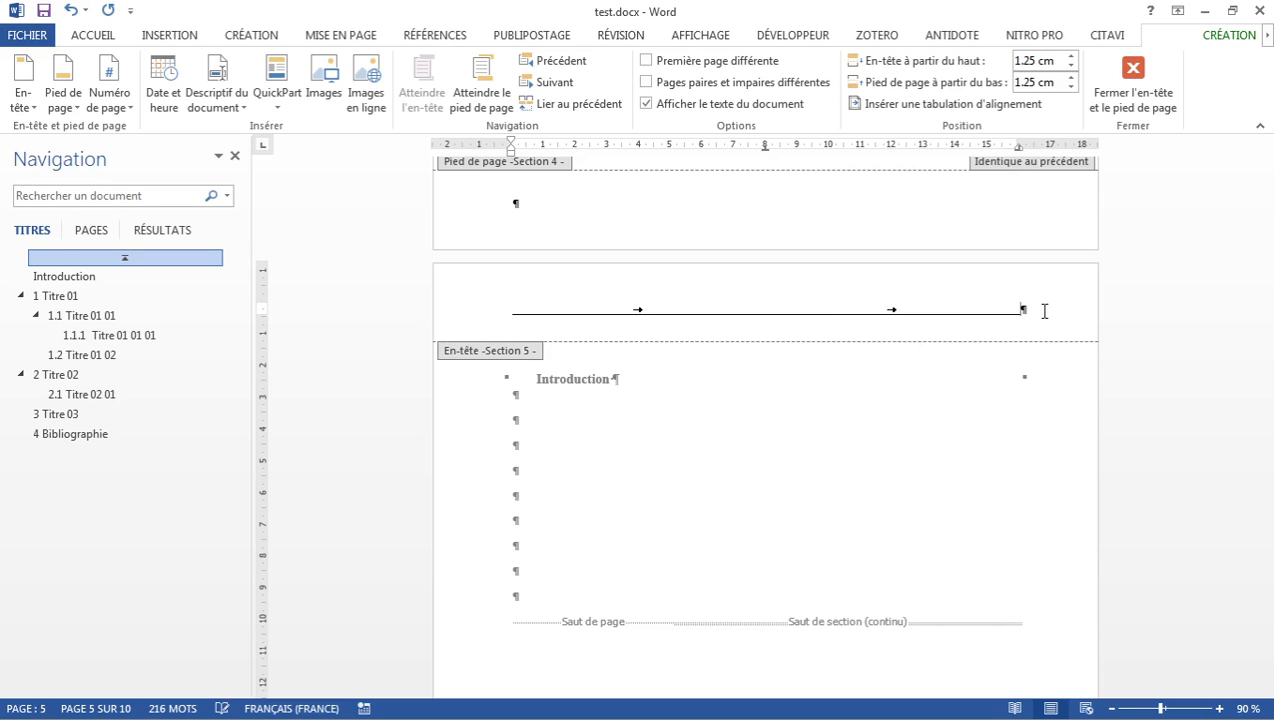
pyautogui.write('tro')
# Step: Unlink the Introduction section's footer from the previous section and insert a bottom-of-page number in a folded-corner shape at the right margin
pyautogui.scroll(-7, 953, 418)
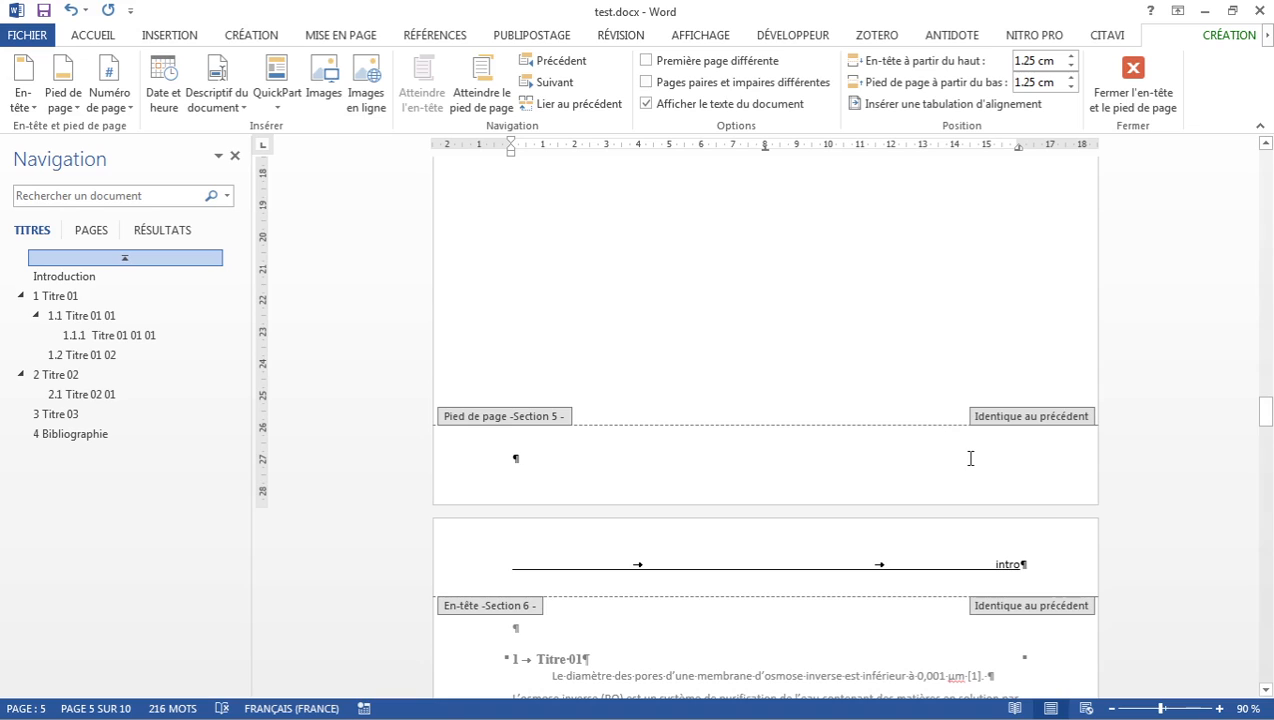
pyautogui.click(966, 457)
pyautogui.click(576, 103)
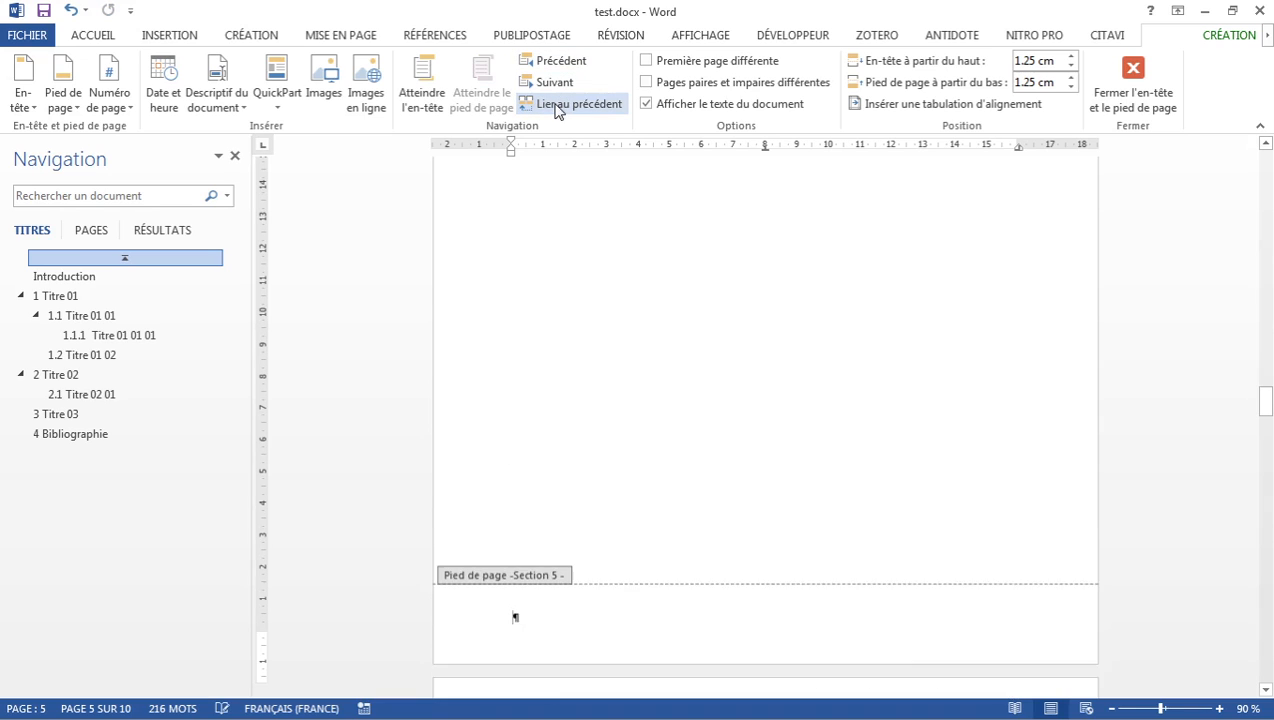
pyautogui.click(108, 104)
pyautogui.moveTo(230, 171)
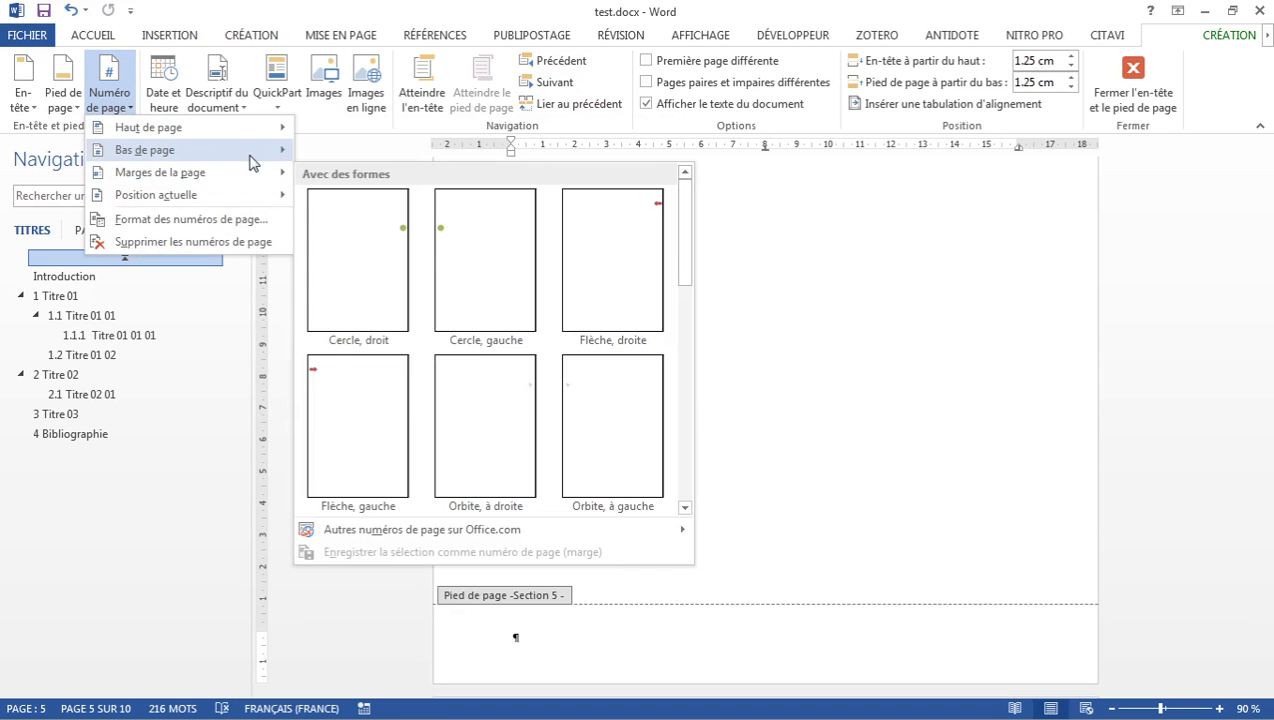
pyautogui.click(534, 546)
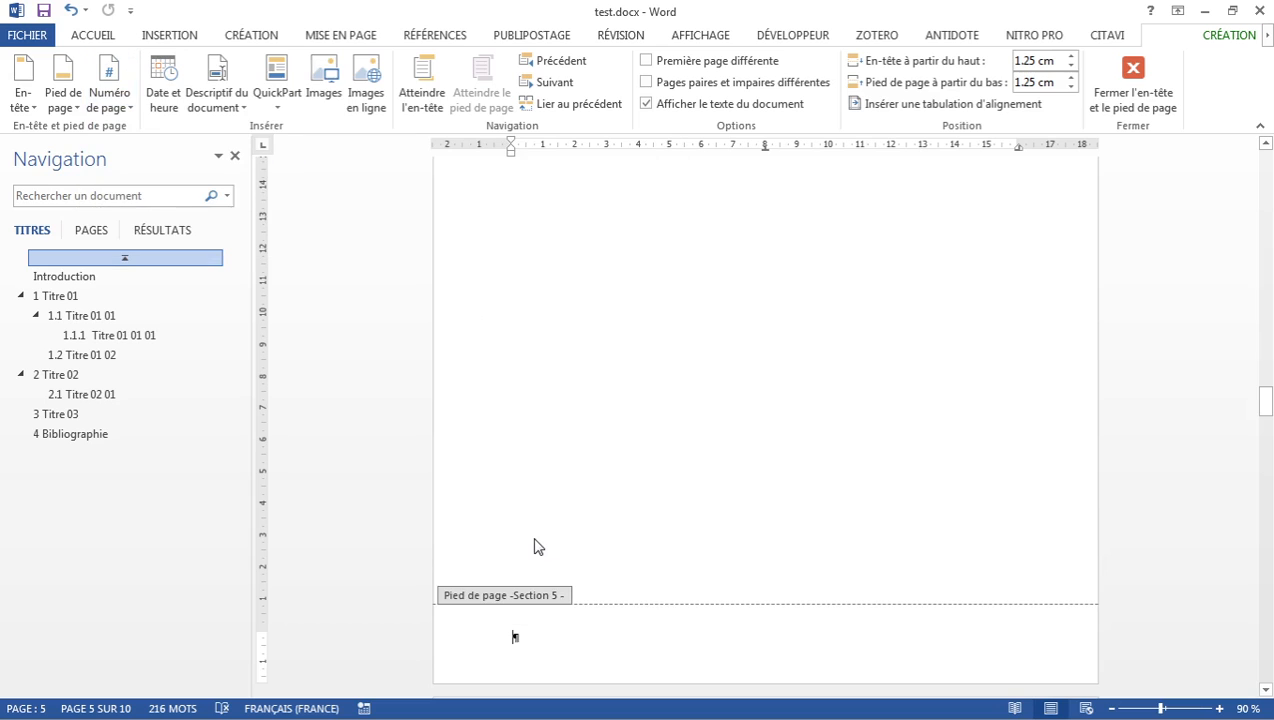
pyautogui.scroll(11, 997, 626)
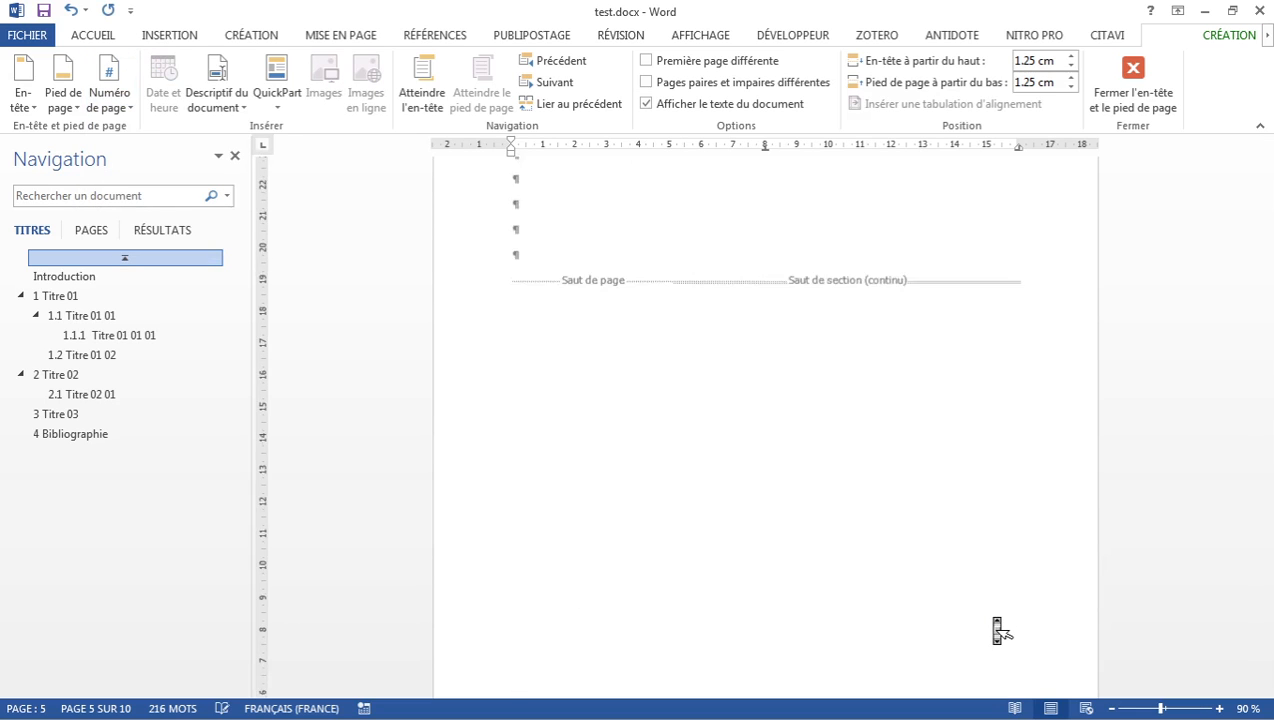
pyautogui.scroll(-2, 995, 619)
pyautogui.scroll(-10, 995, 619)
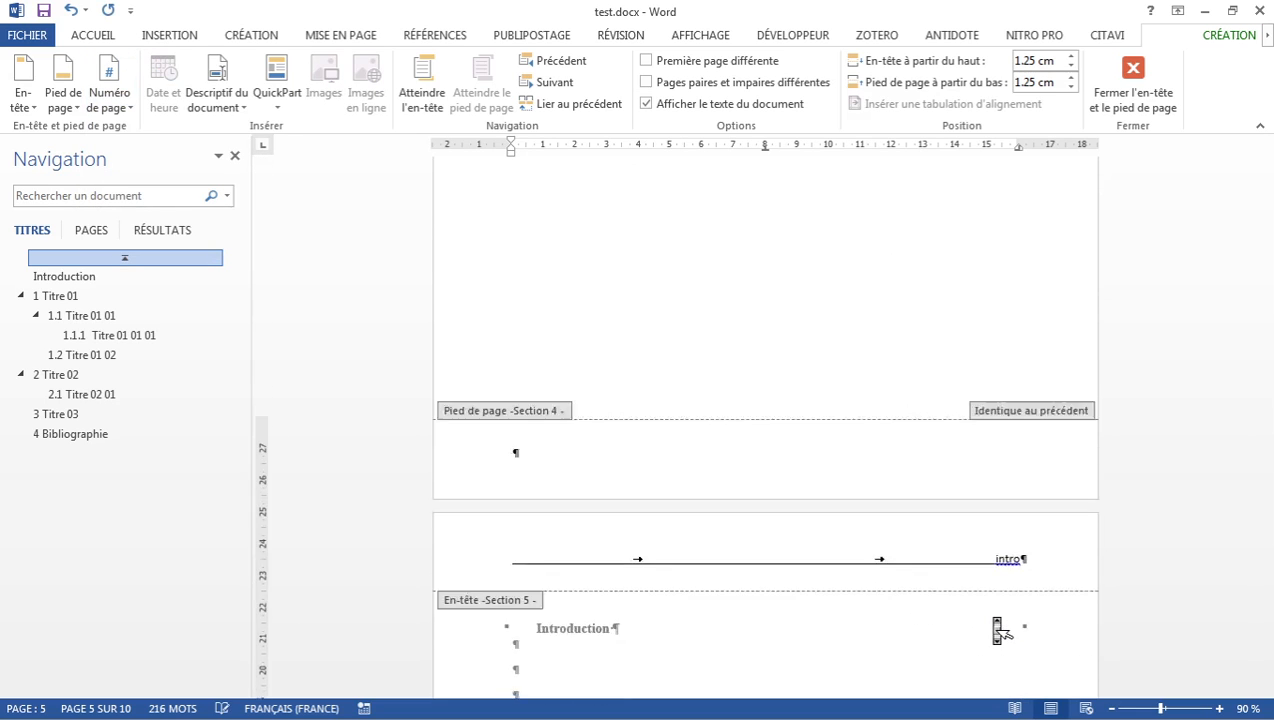
pyautogui.scroll(-1, 1000, 610)
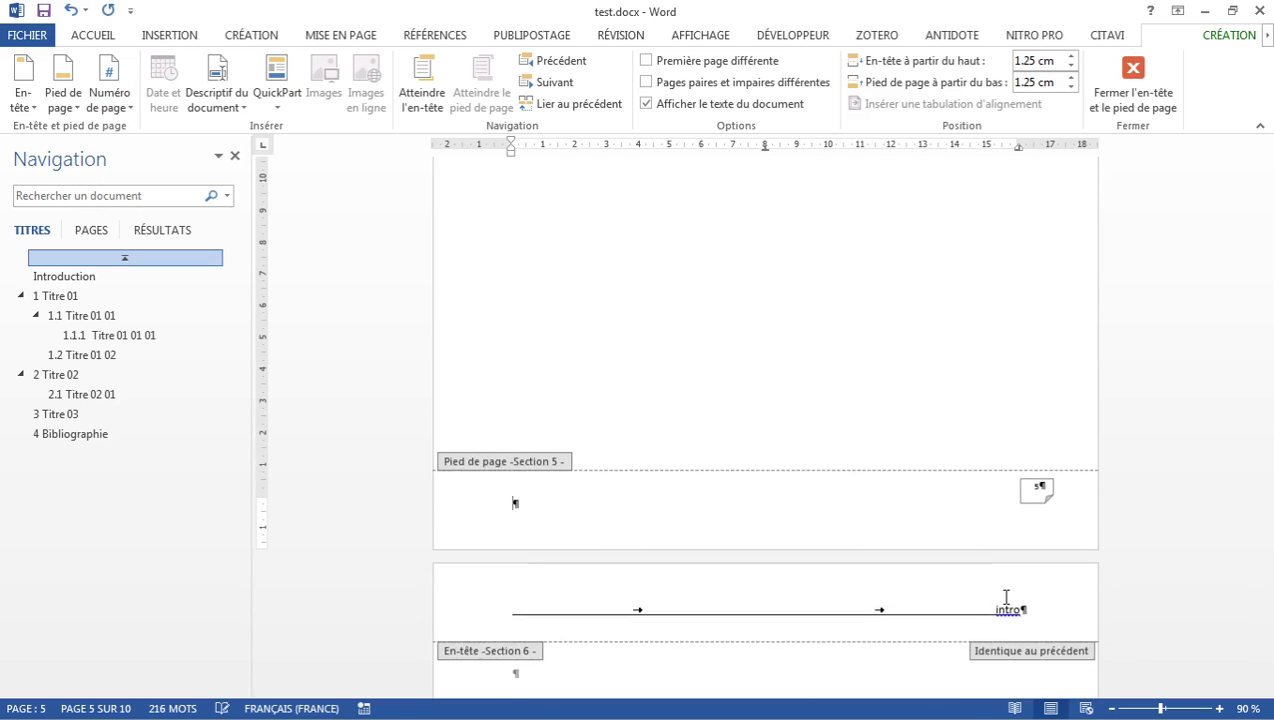
pyautogui.click(1031, 495)
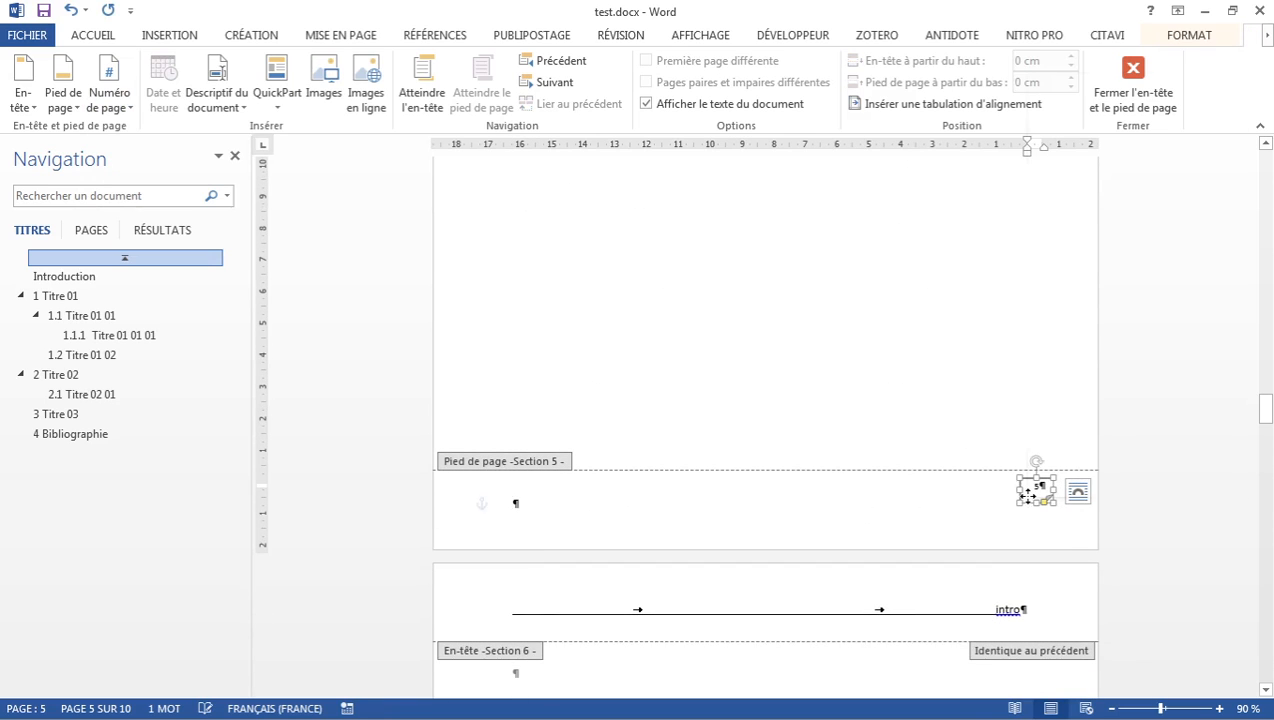
pyautogui.rightClick(1030, 500)
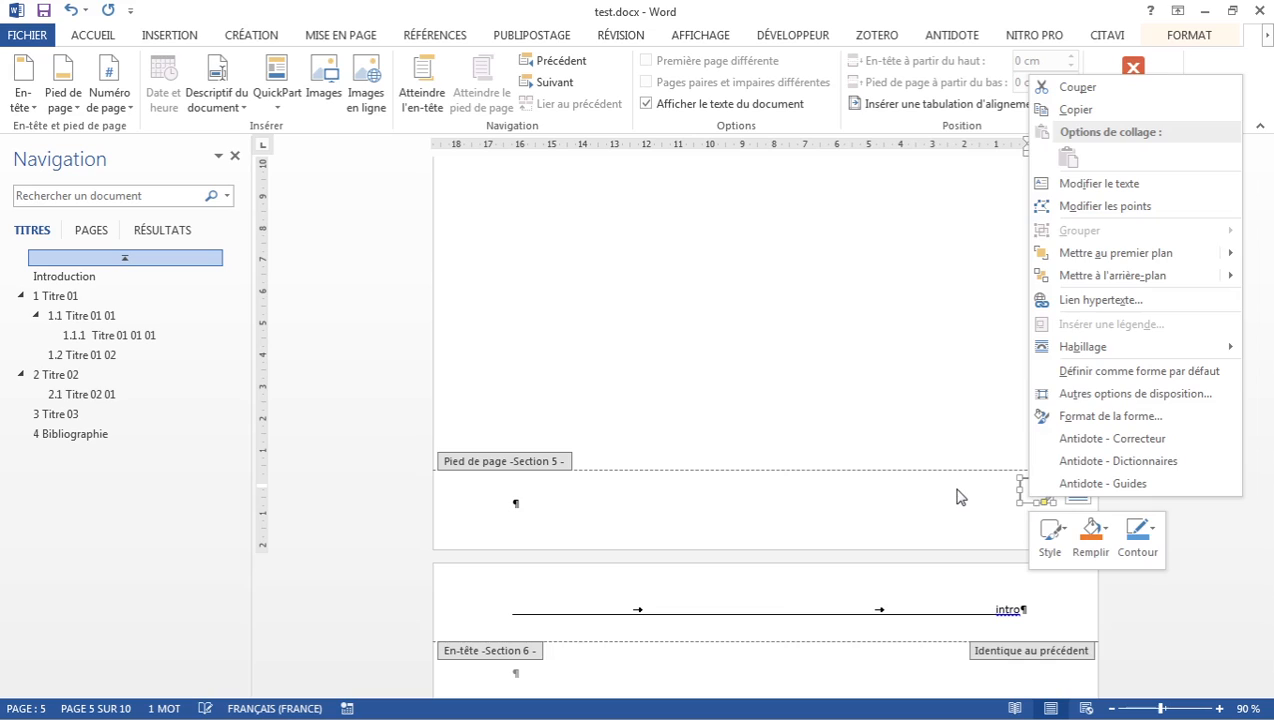
pyautogui.press('Escape')
pyautogui.click(1035, 488)
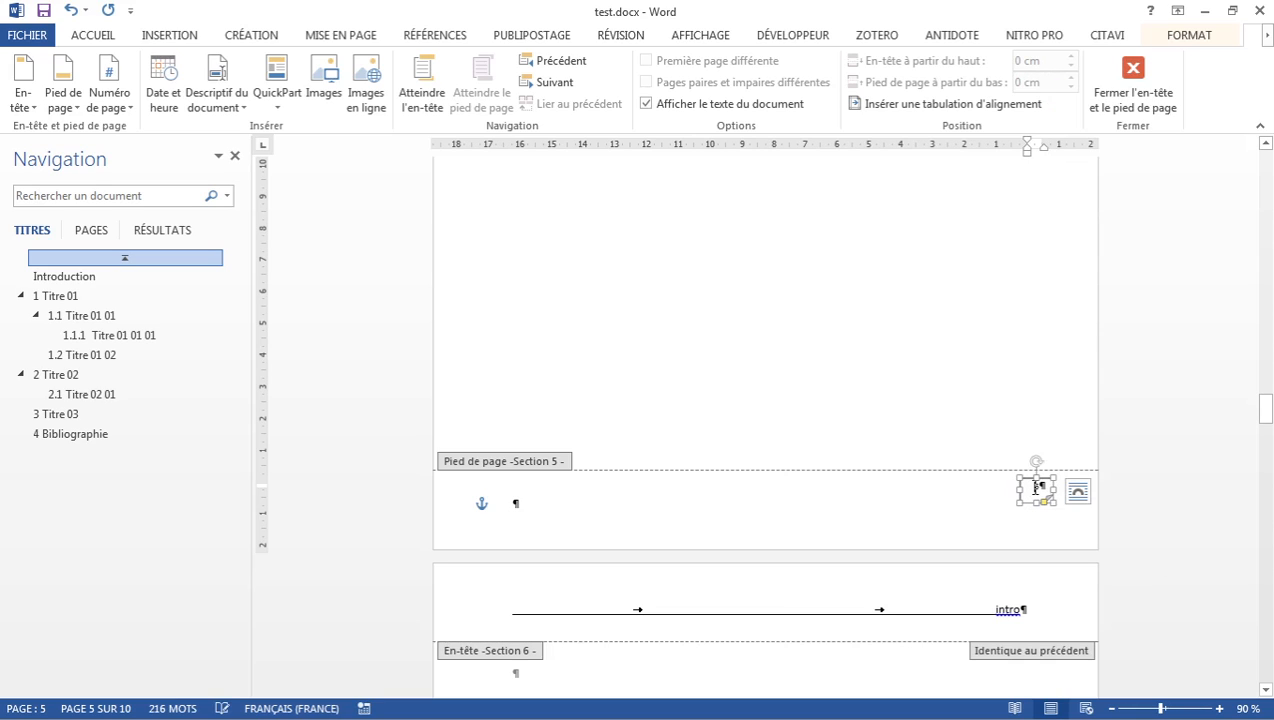
pyautogui.doubleClick(1039, 488)
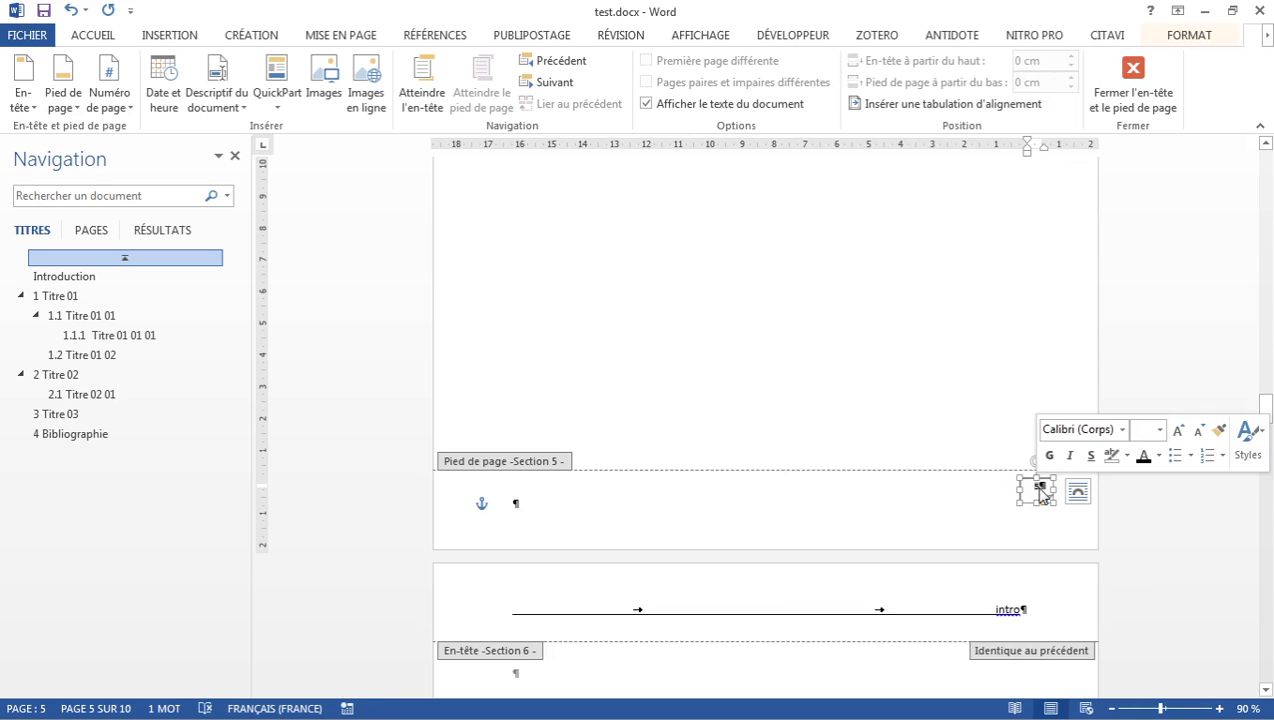
pyautogui.rightClick(1039, 488)
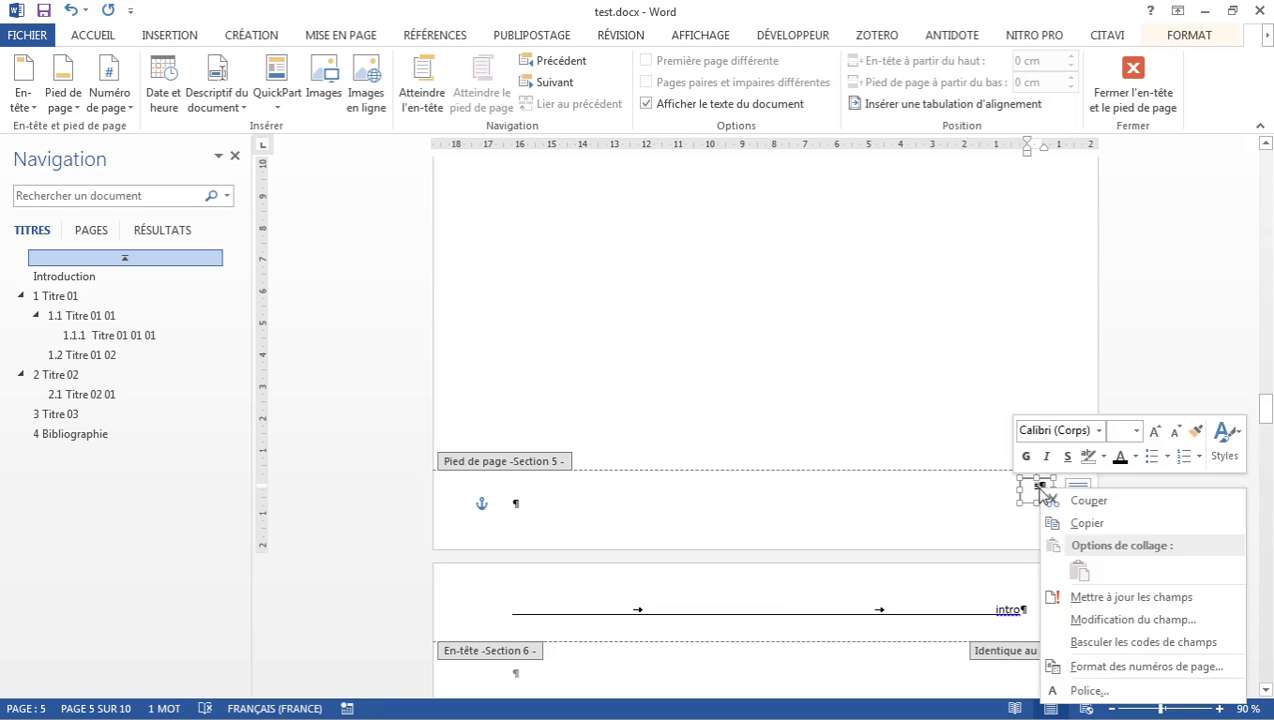
pyautogui.click(1070, 619)
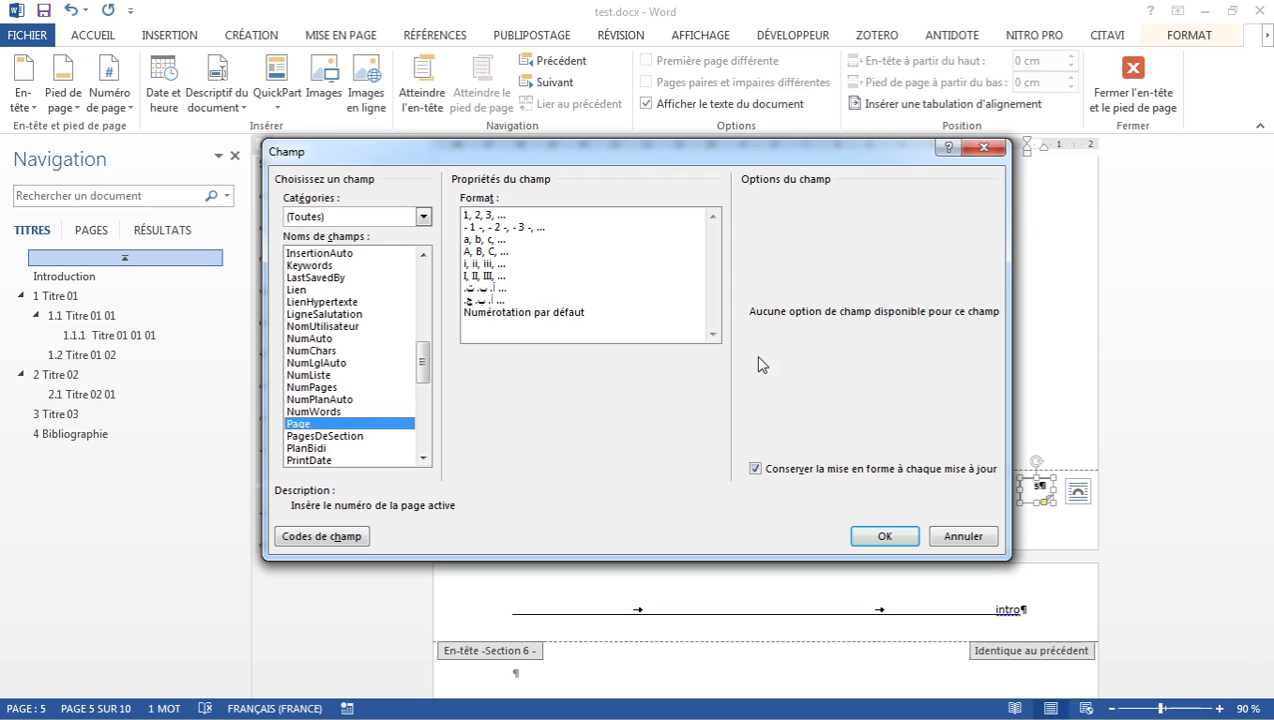
pyautogui.click(984, 150)
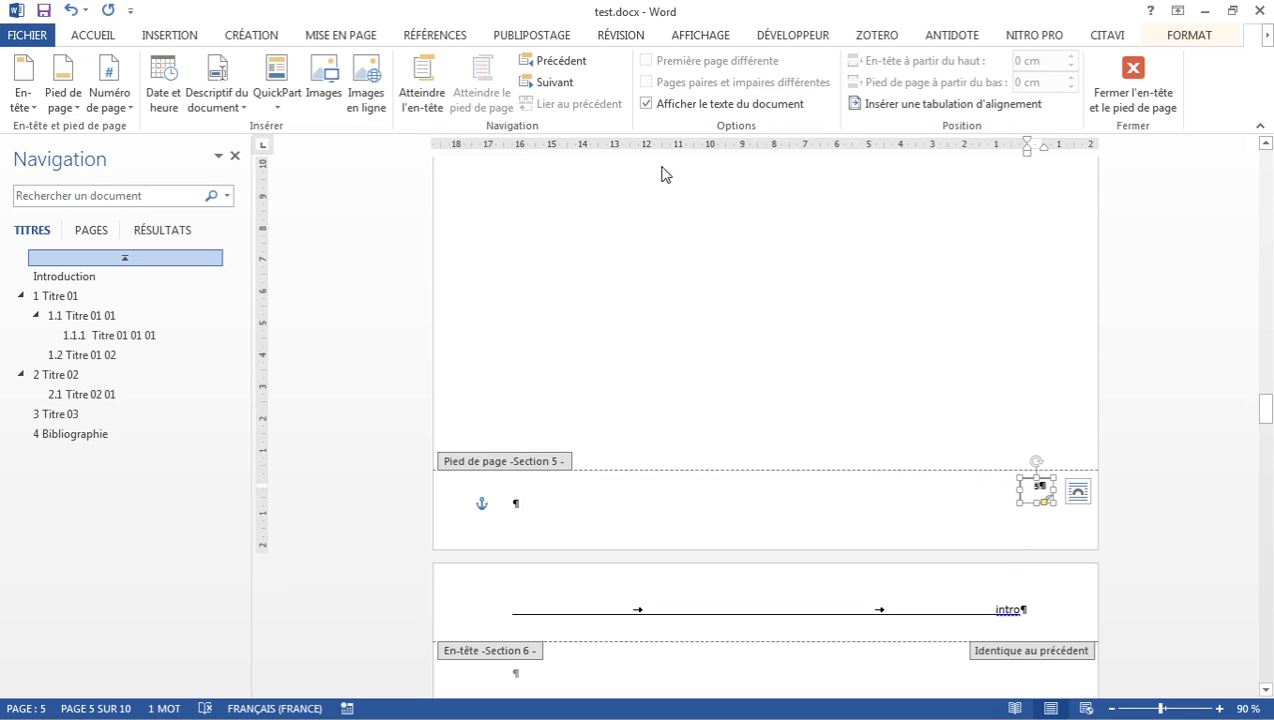
# Step: Set the Introduction section's page numbering to start at 1 instead of continuing from the previous section
pyautogui.click(119, 110)
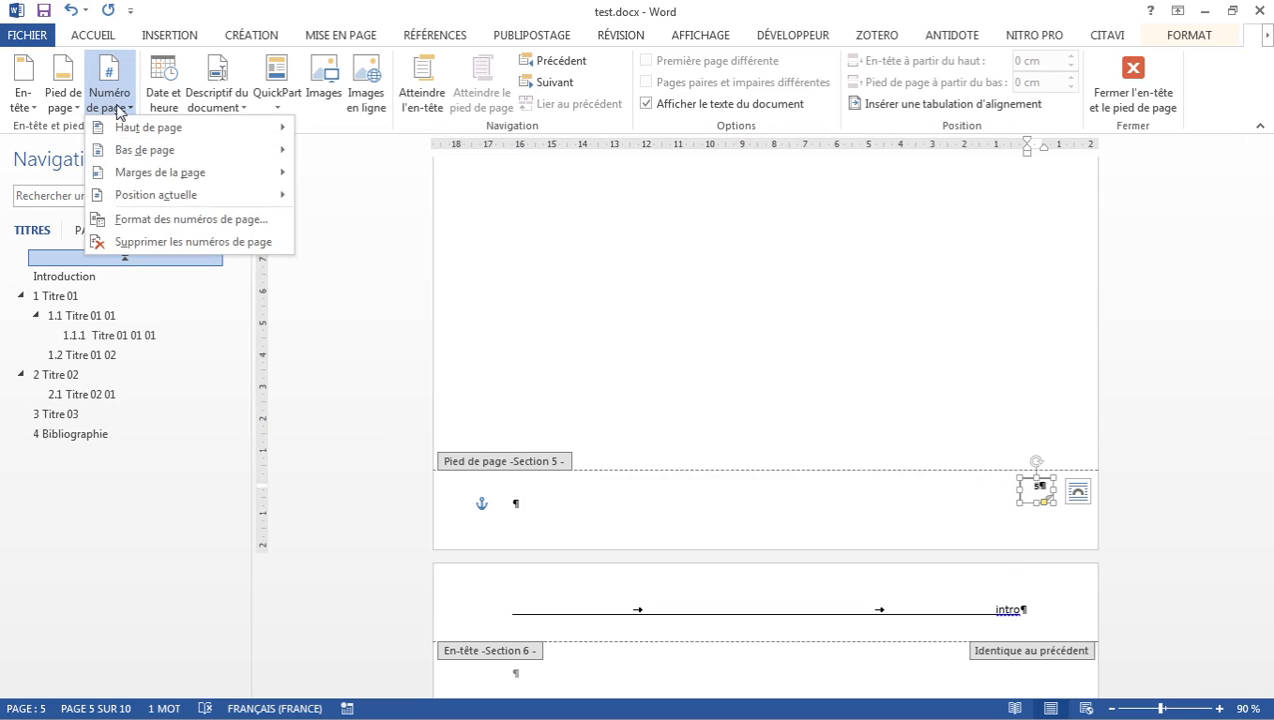
pyautogui.click(140, 219)
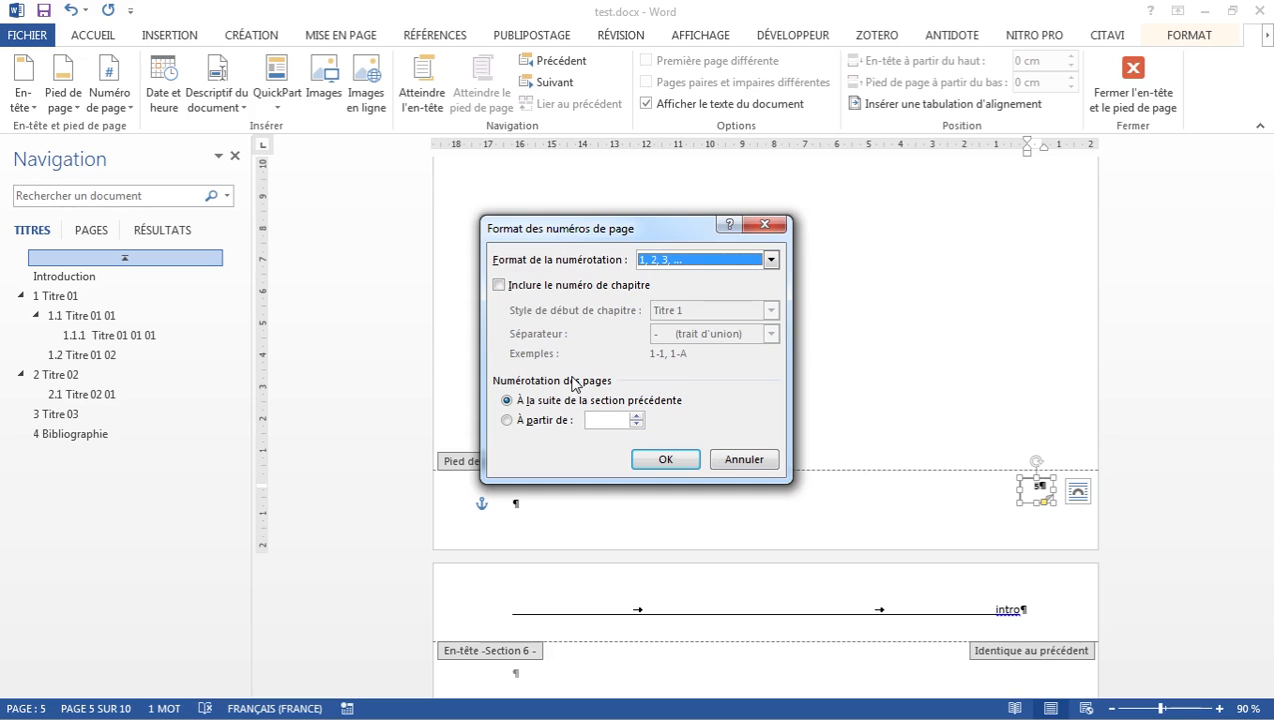
pyautogui.click(537, 421)
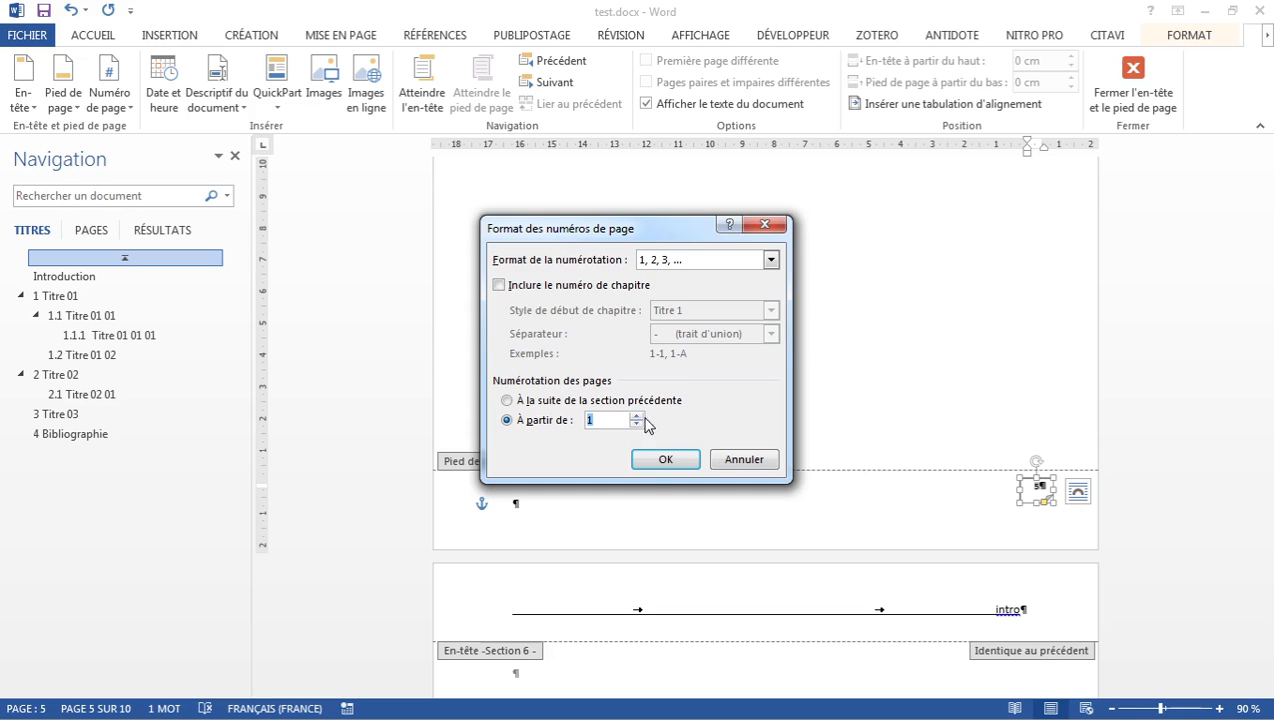
pyautogui.click(648, 464)
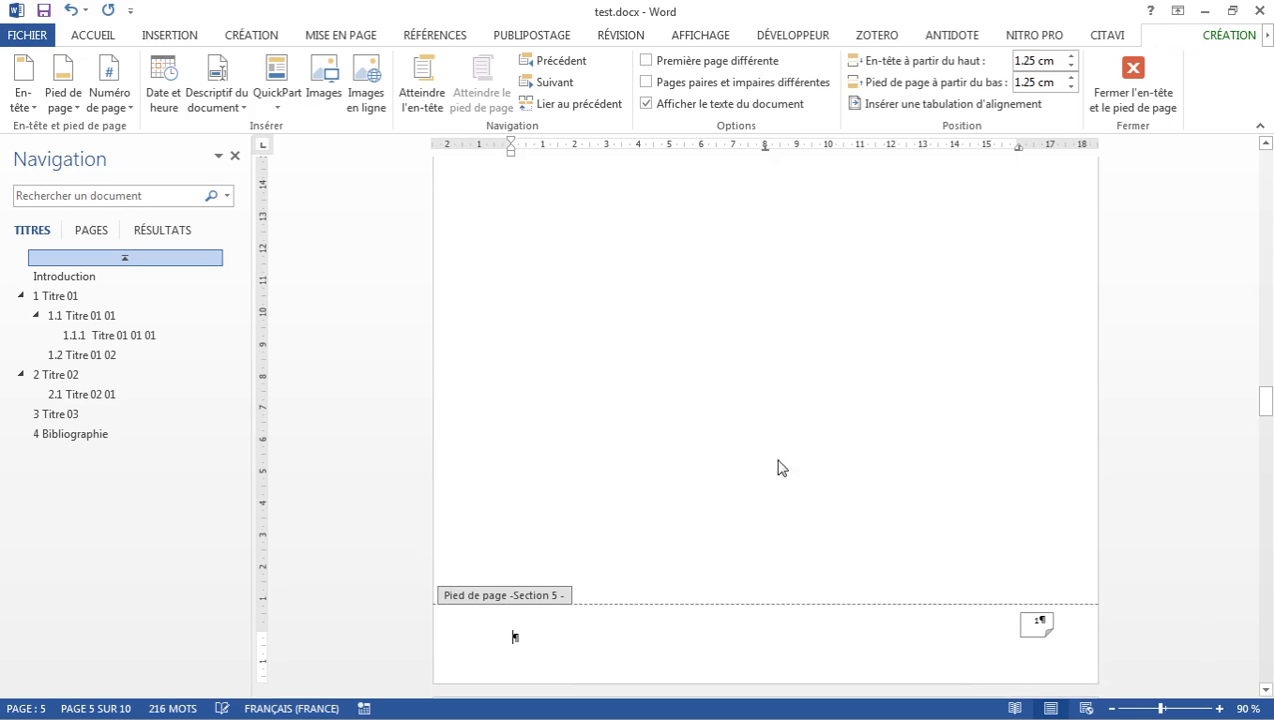
# Step: Unlink the header of the section starting with "Titre 01" from the previous section and replace its text with "Chap 1"
pyautogui.middleClick(800, 470)
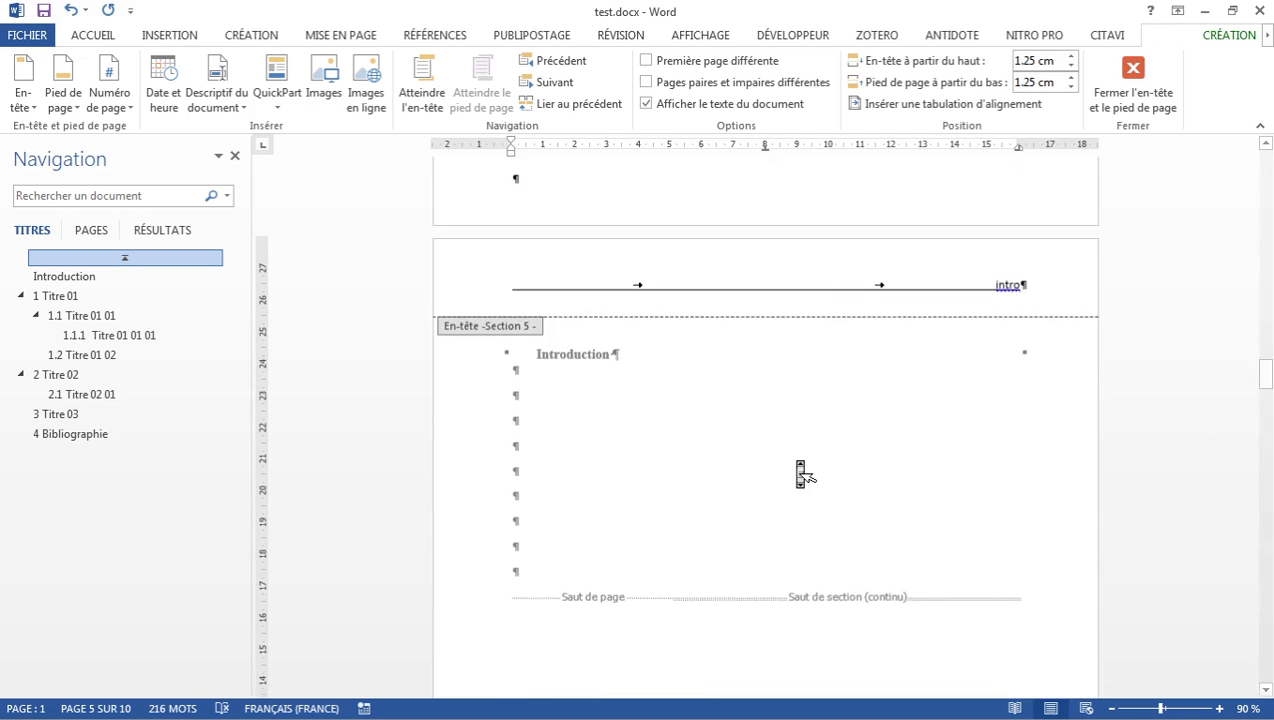
pyautogui.scroll(-12, 801, 474)
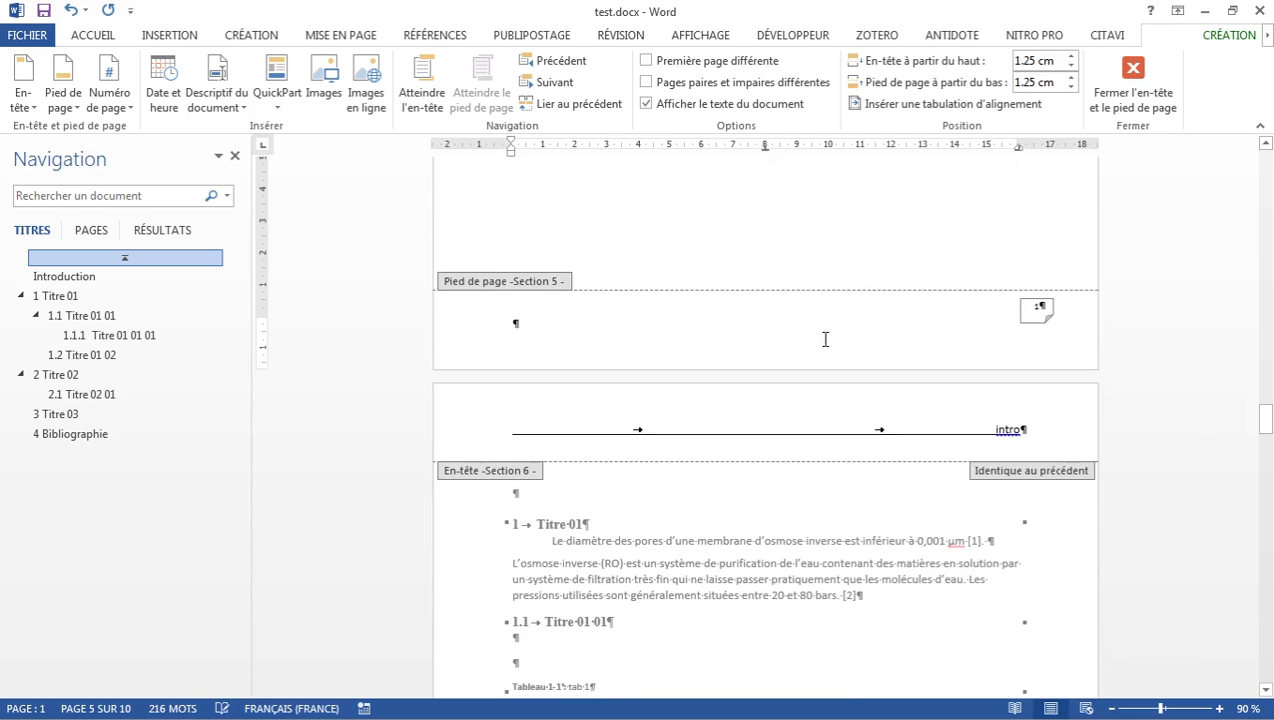
pyautogui.scroll(-3, 825, 342)
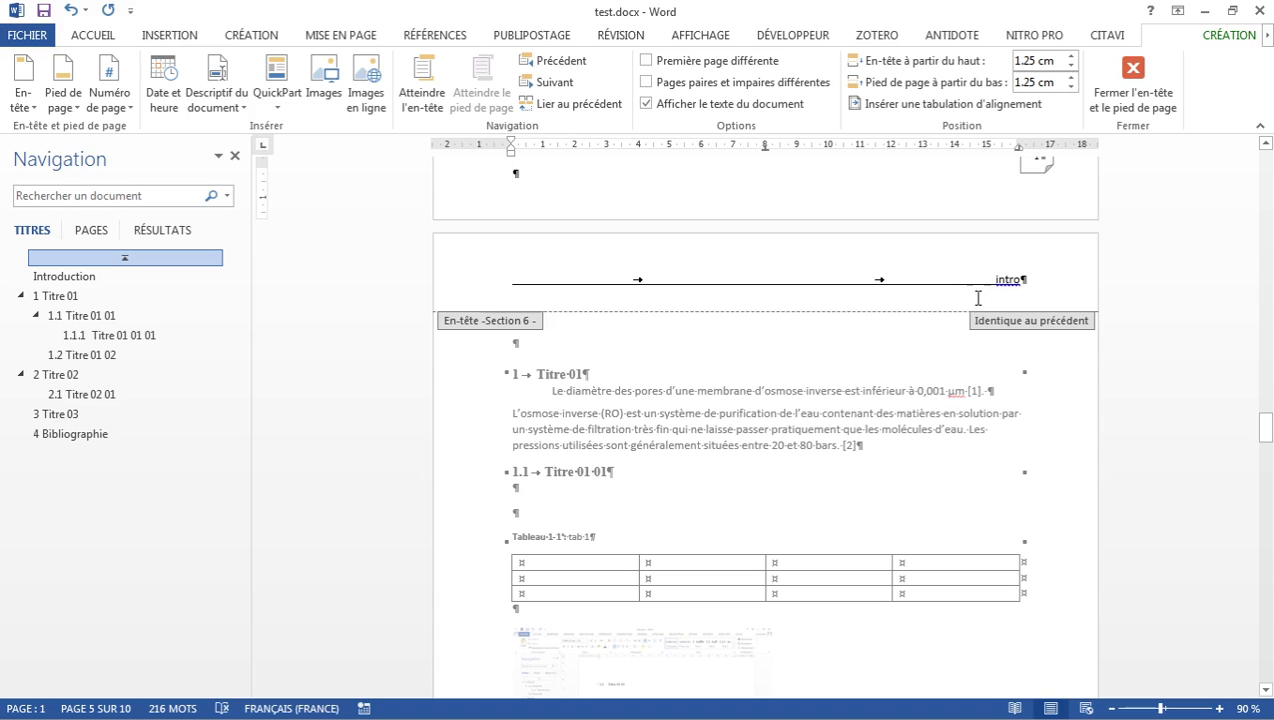
pyautogui.click(971, 296)
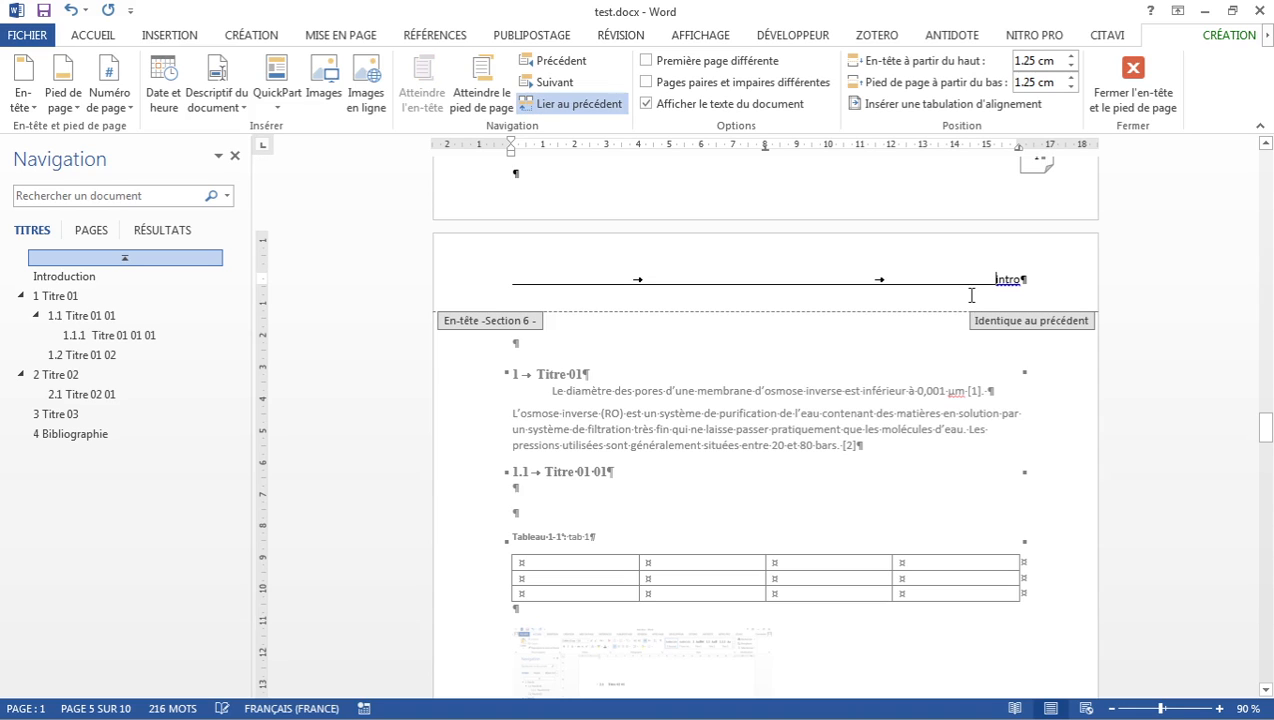
pyautogui.click(587, 104)
pyautogui.scroll(-1, 856, 216)
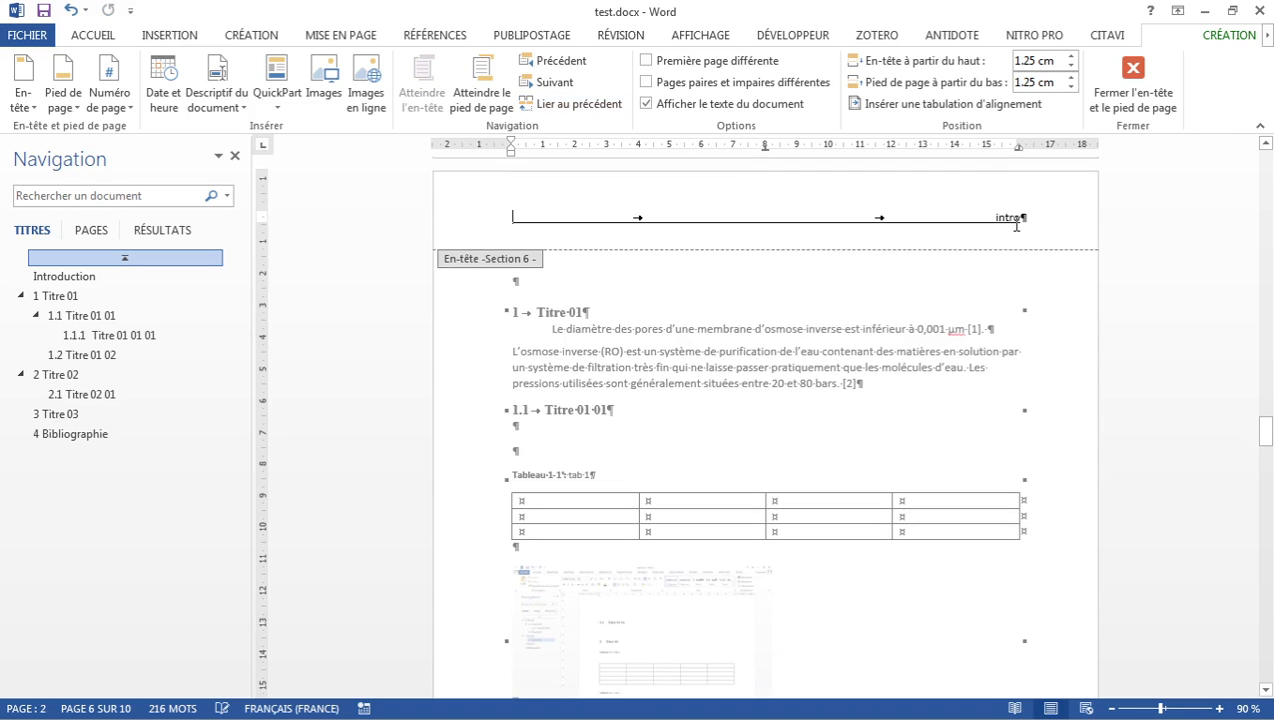
pyautogui.press('BackSpace')
pyautogui.press('BackSpace')
pyautogui.press('BackSpace')
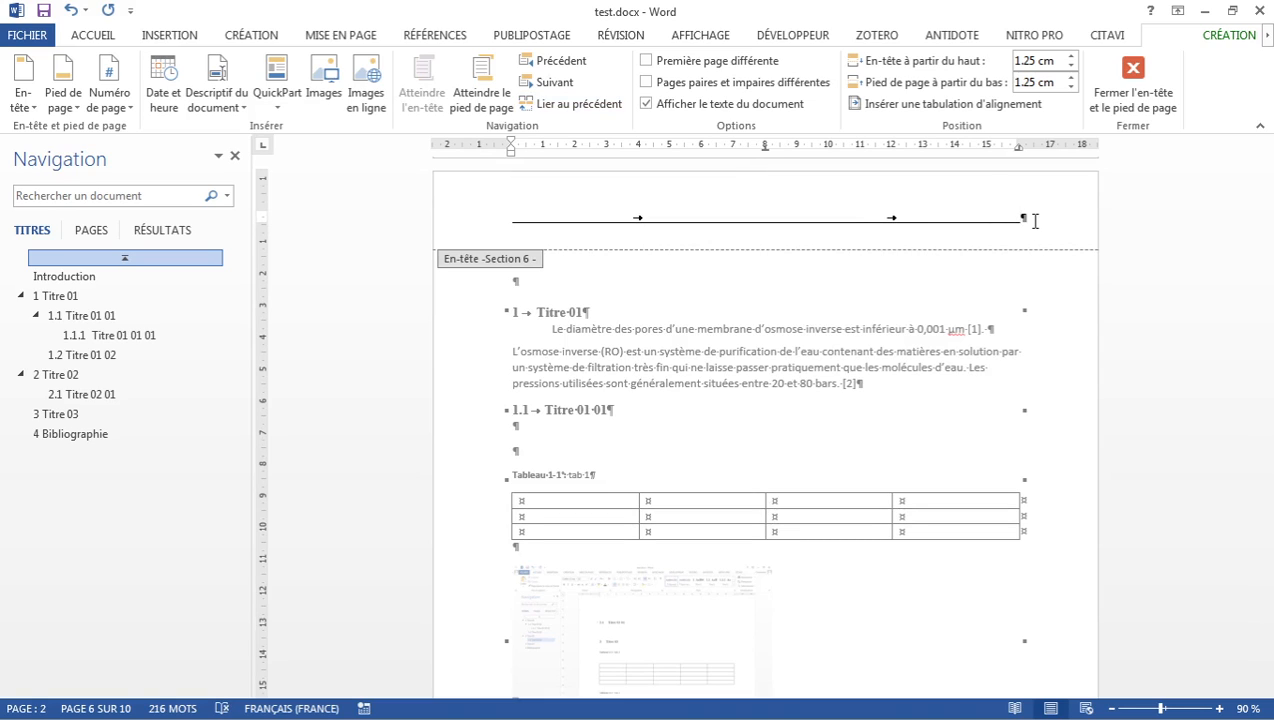
pyautogui.write('c')
pyautogui.write('1')
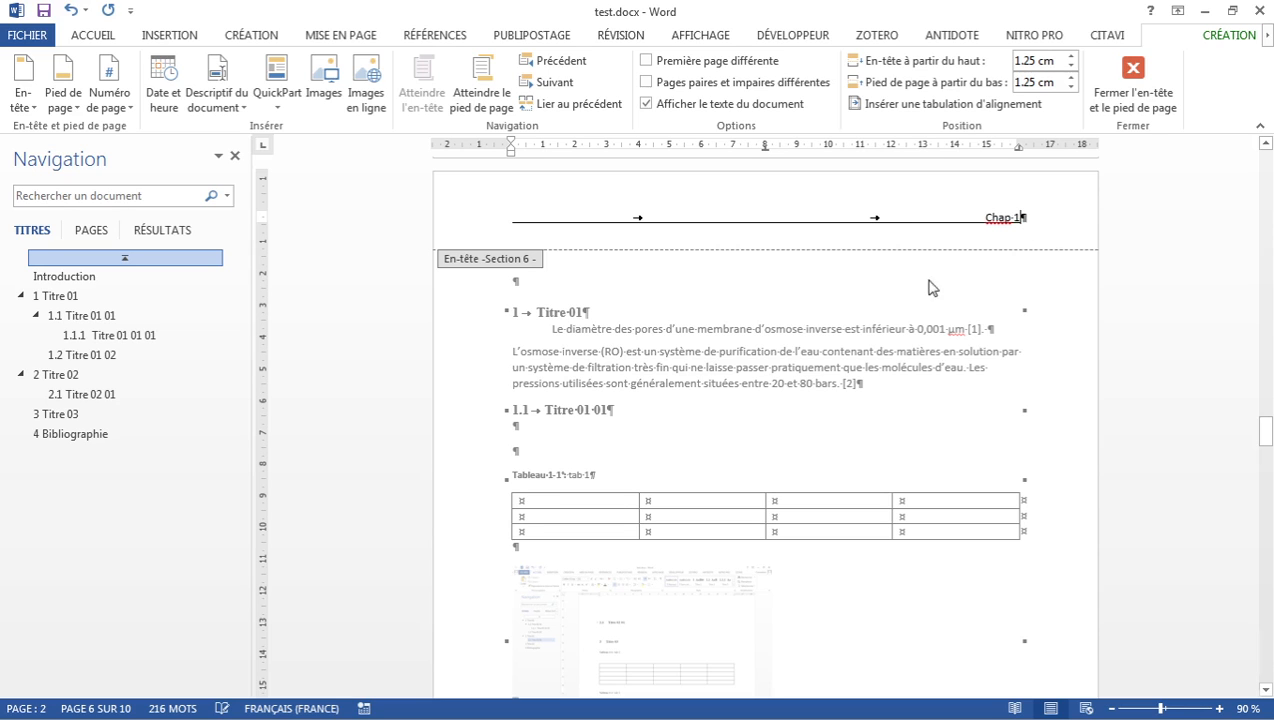
# Step: Unlink the header of the section starting with "Titre 02" from the previous section and change its text to "Chap 2"
pyautogui.scroll(-5, 915, 300)
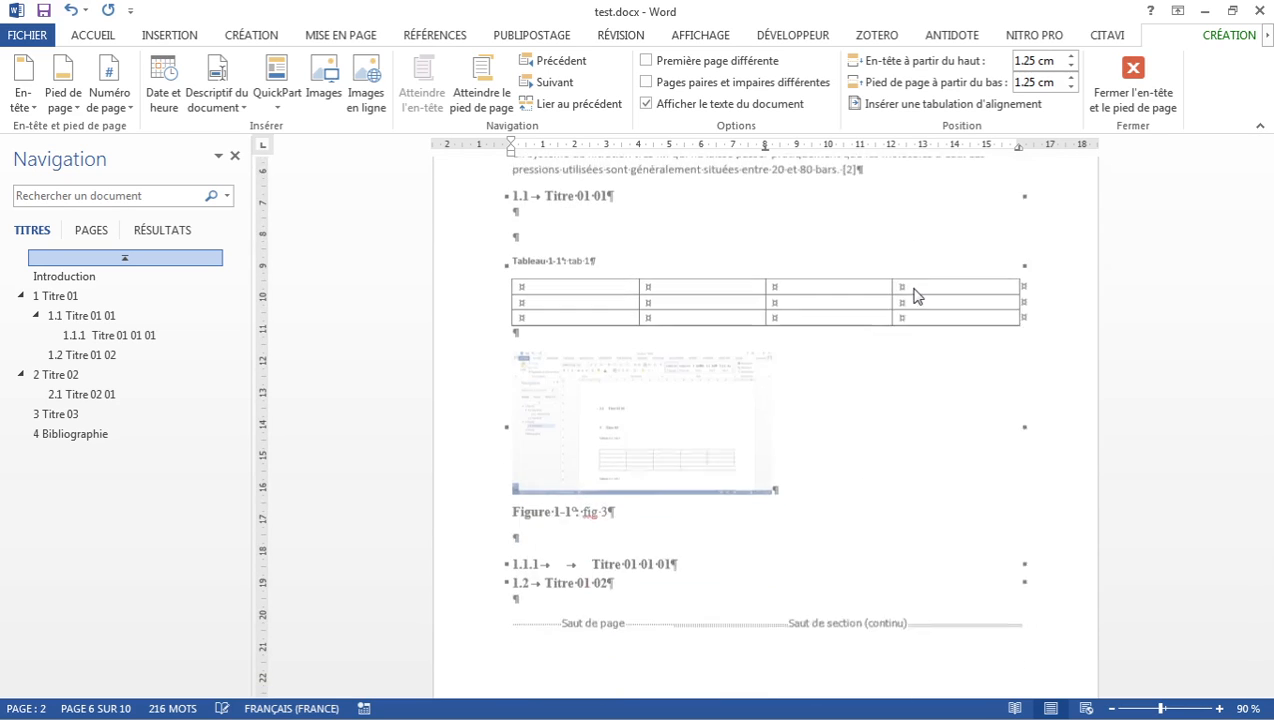
pyautogui.scroll(-5, 917, 300)
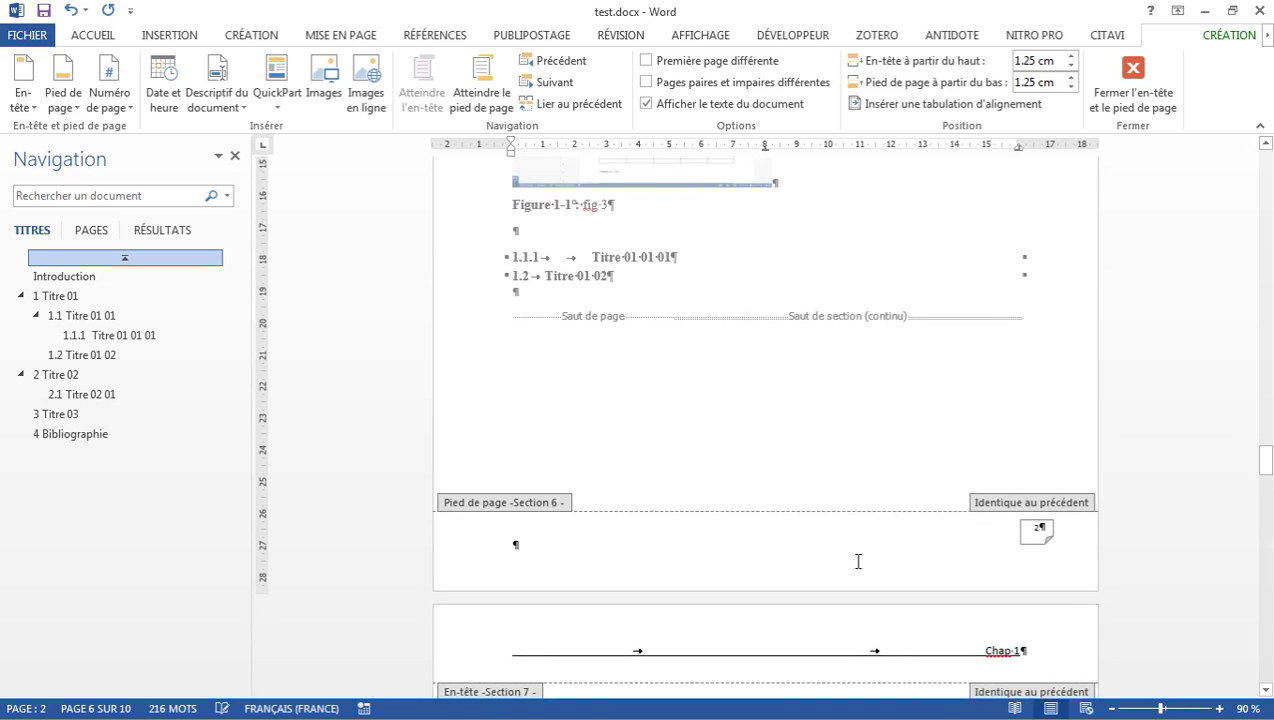
pyautogui.scroll(-4, 883, 542)
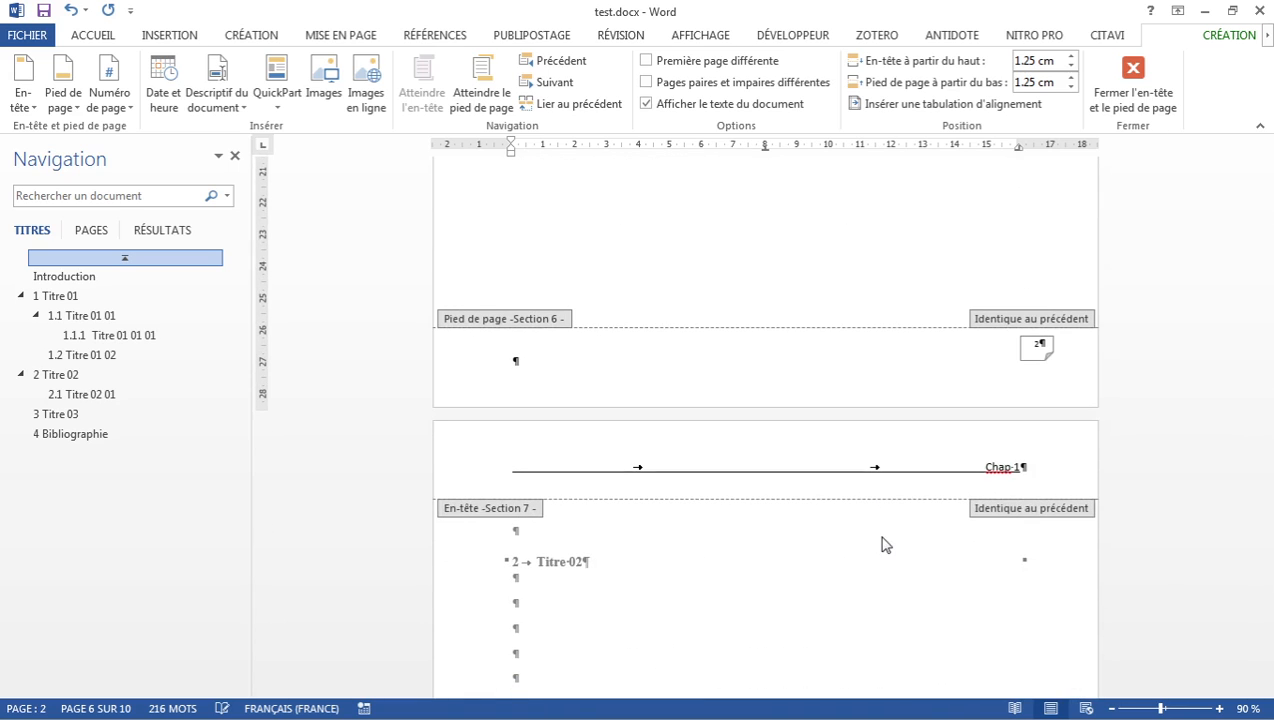
pyautogui.click(887, 456)
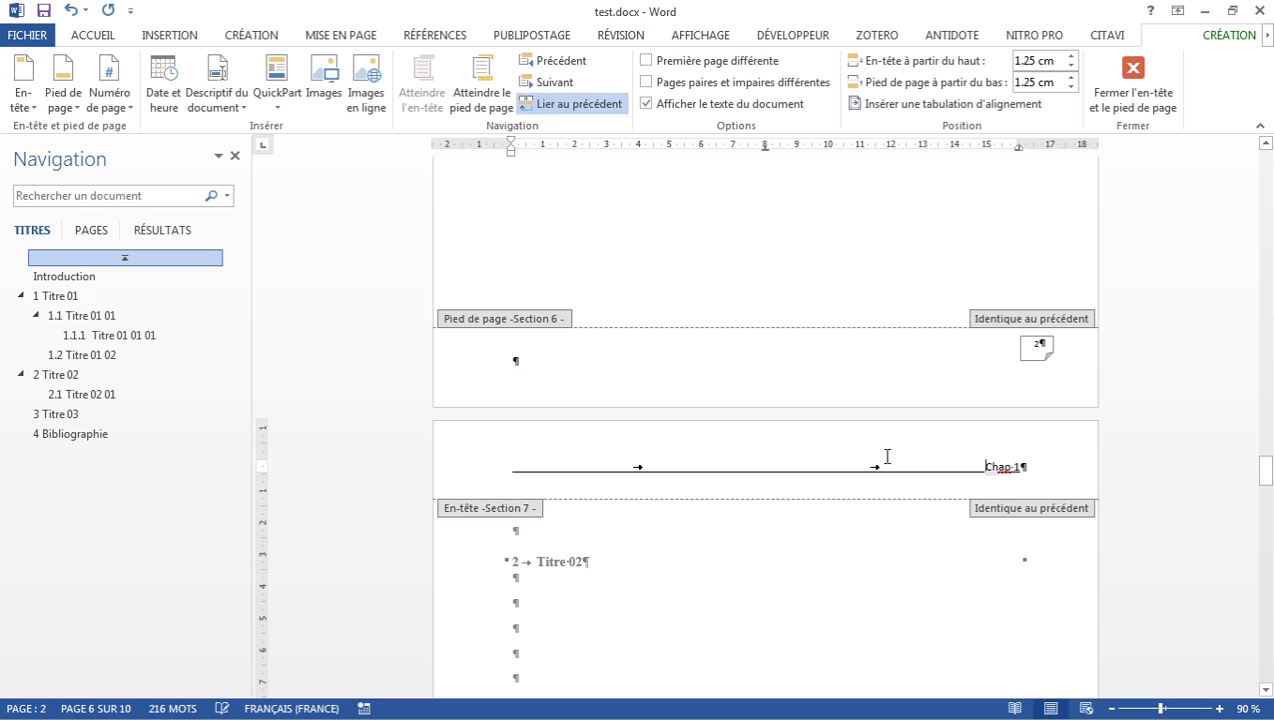
pyautogui.click(591, 103)
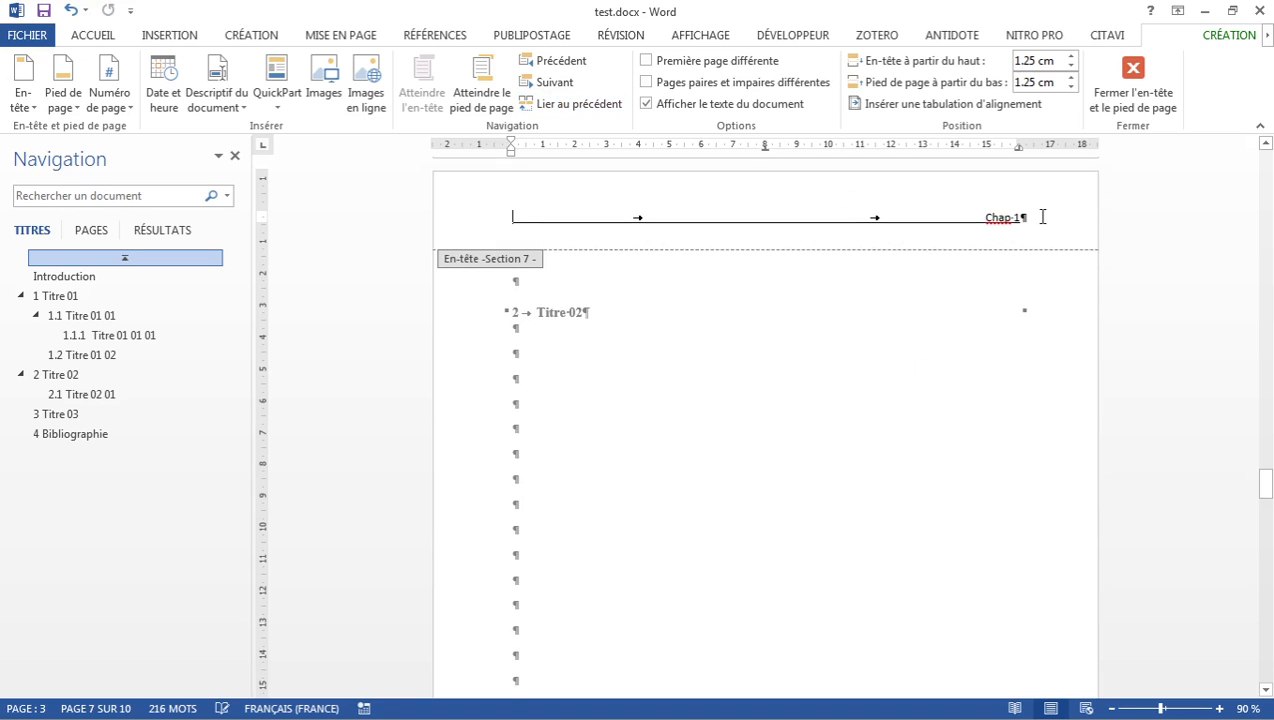
pyautogui.press('BackSpace')
pyautogui.write('2')
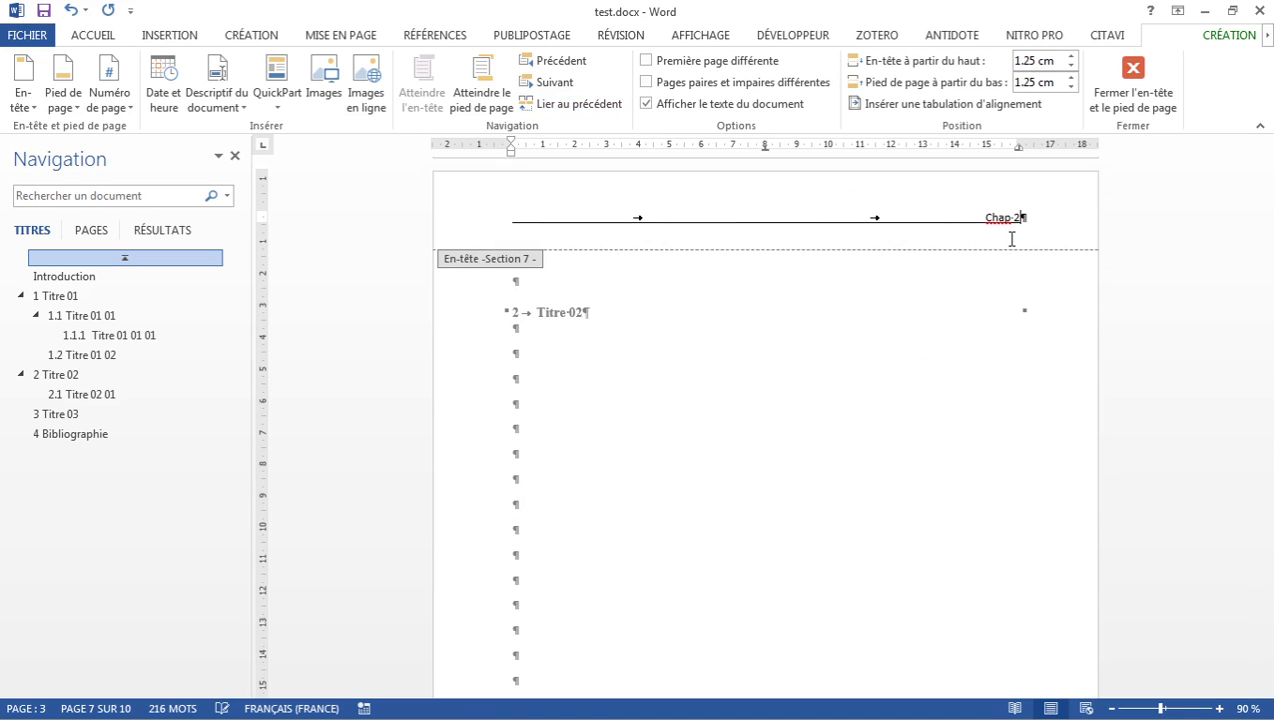
pyautogui.scroll(15, 910, 344)
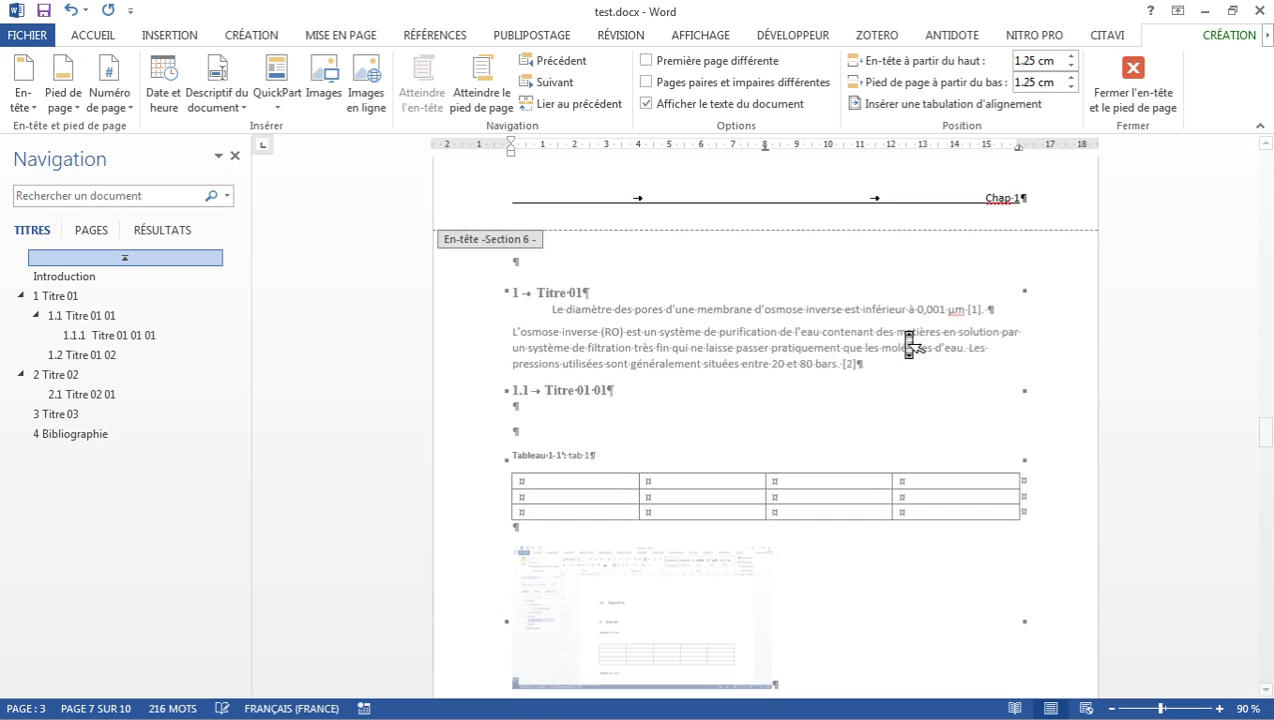
pyautogui.scroll(-15, 910, 344)
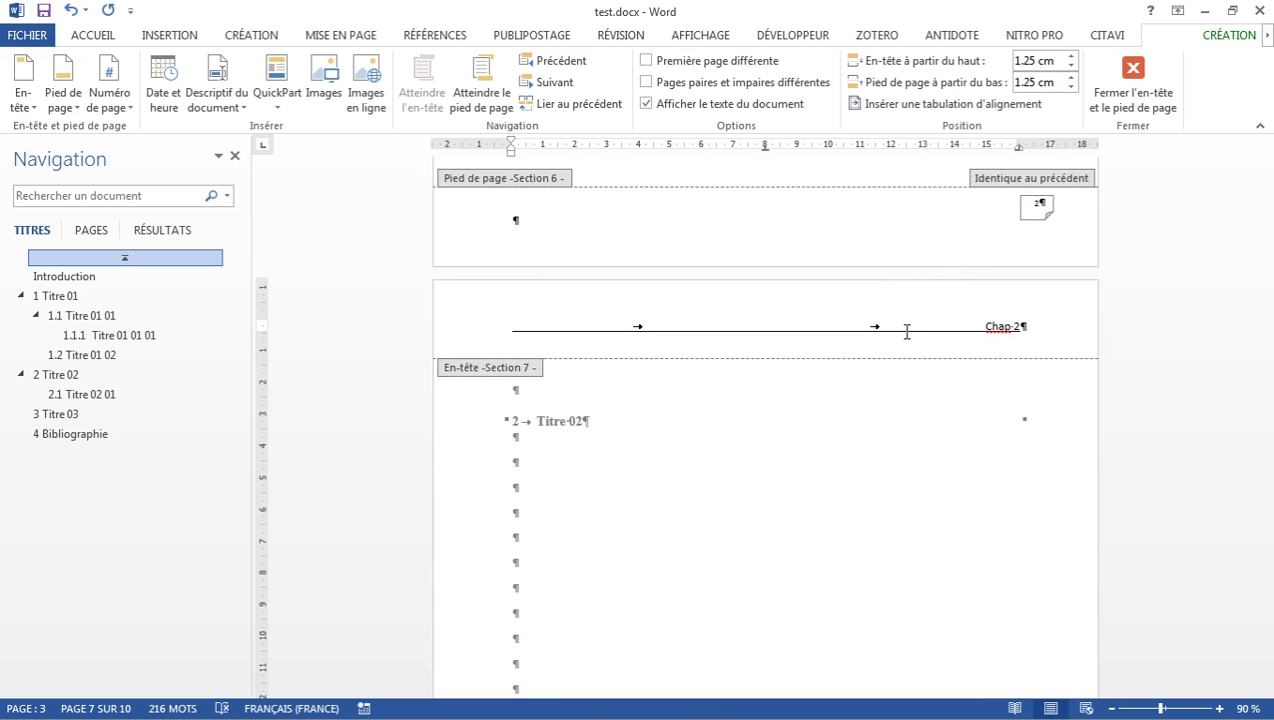
# Step: Unlink the header of the section starting with "Titre 03" from the previous section and change its text to "Chap 3"
pyautogui.scroll(-2, 908, 340)
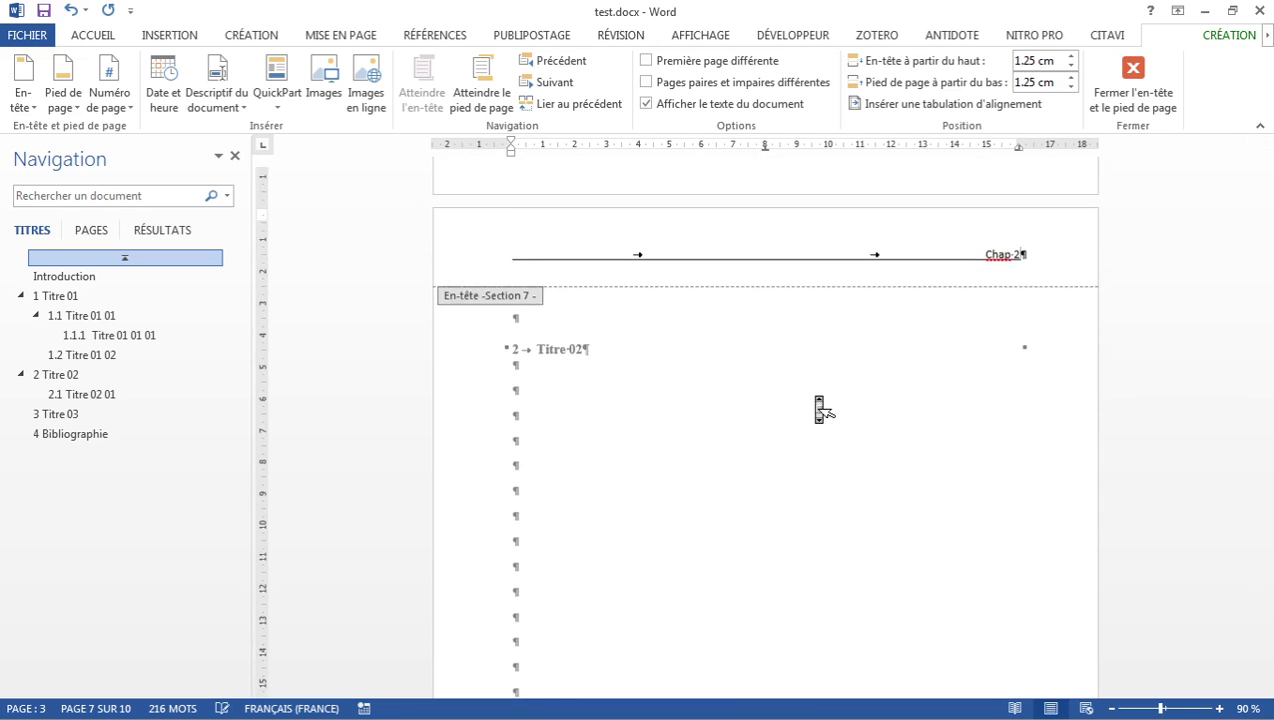
pyautogui.scroll(-10, 819, 409)
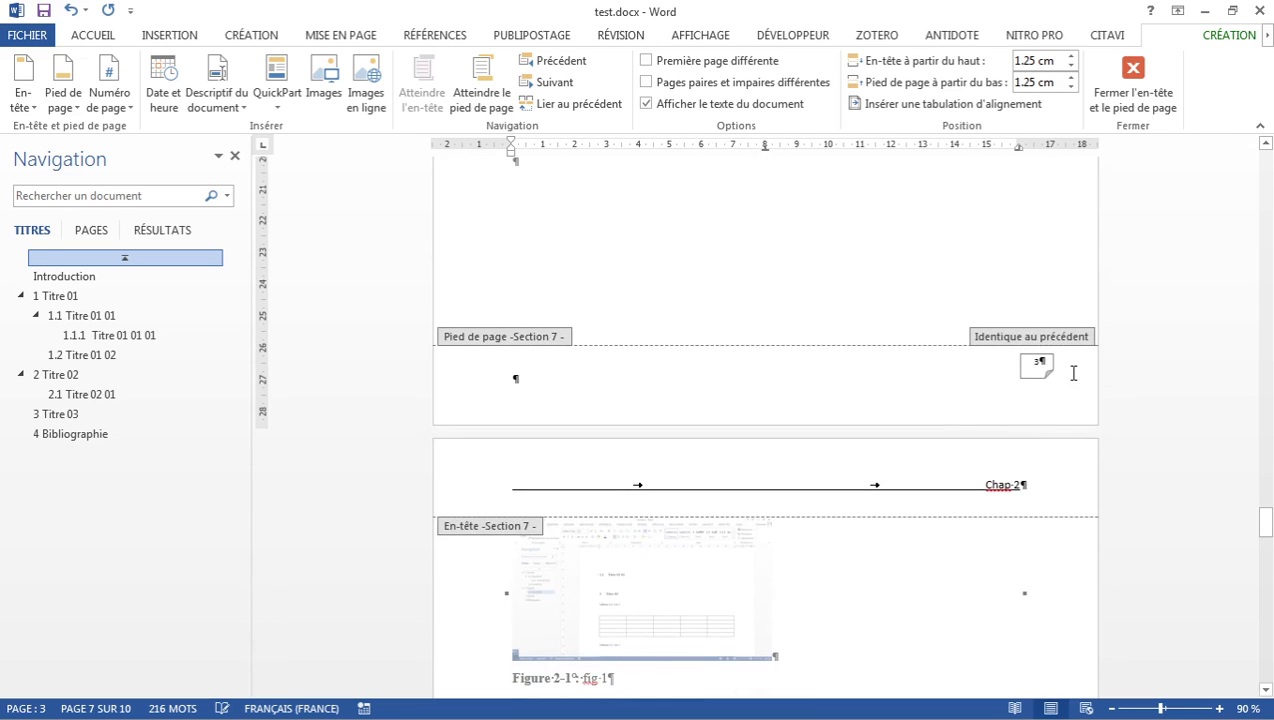
pyautogui.scroll(-3, 981, 373)
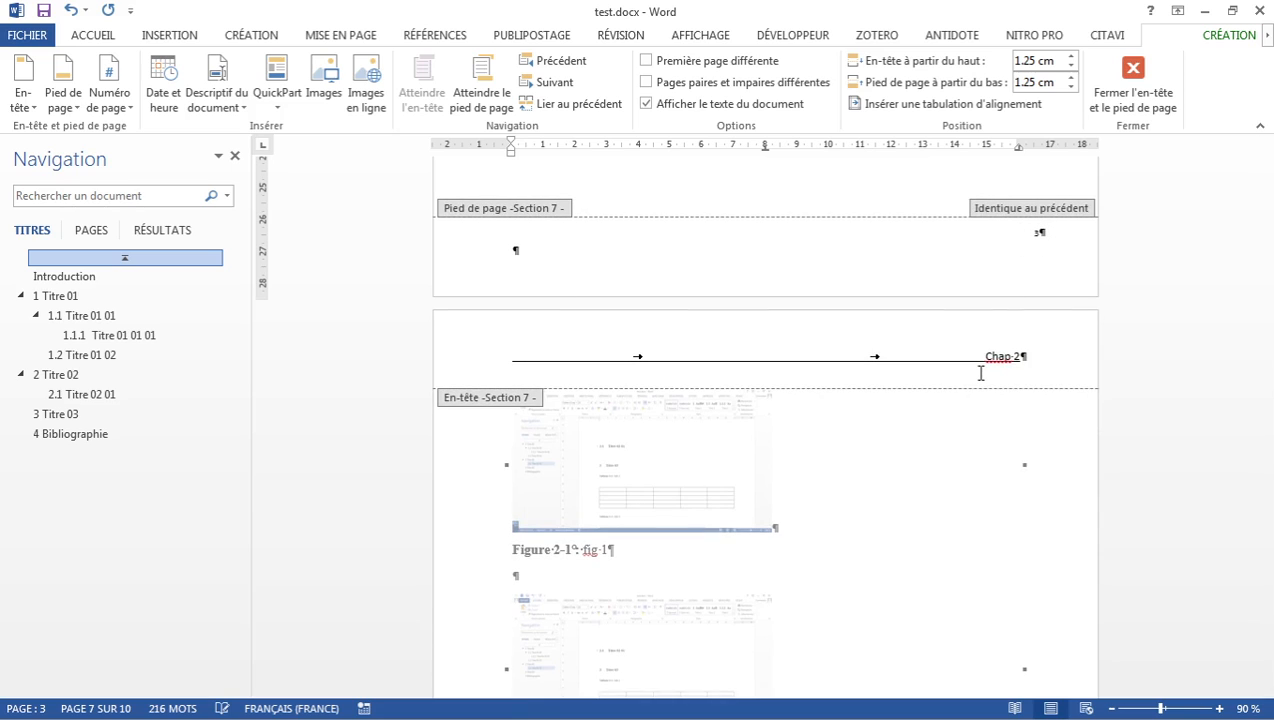
pyautogui.scroll(-3, 982, 378)
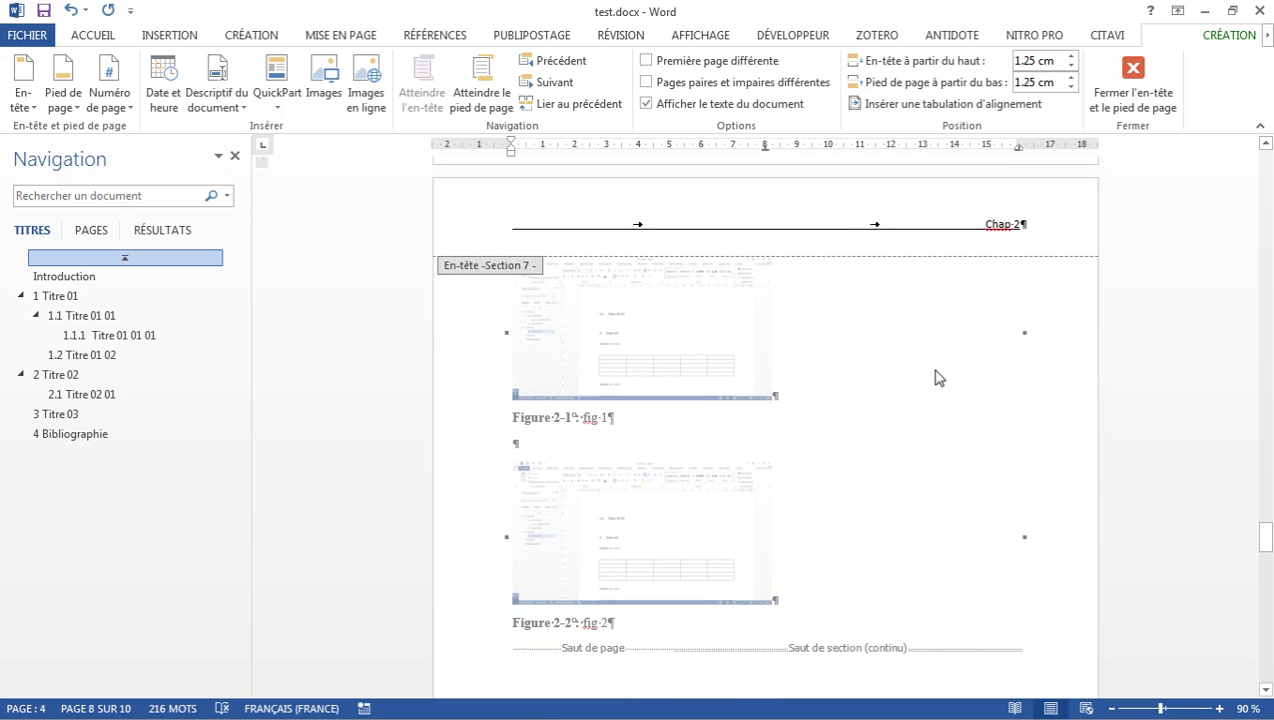
pyautogui.scroll(-15, 940, 383)
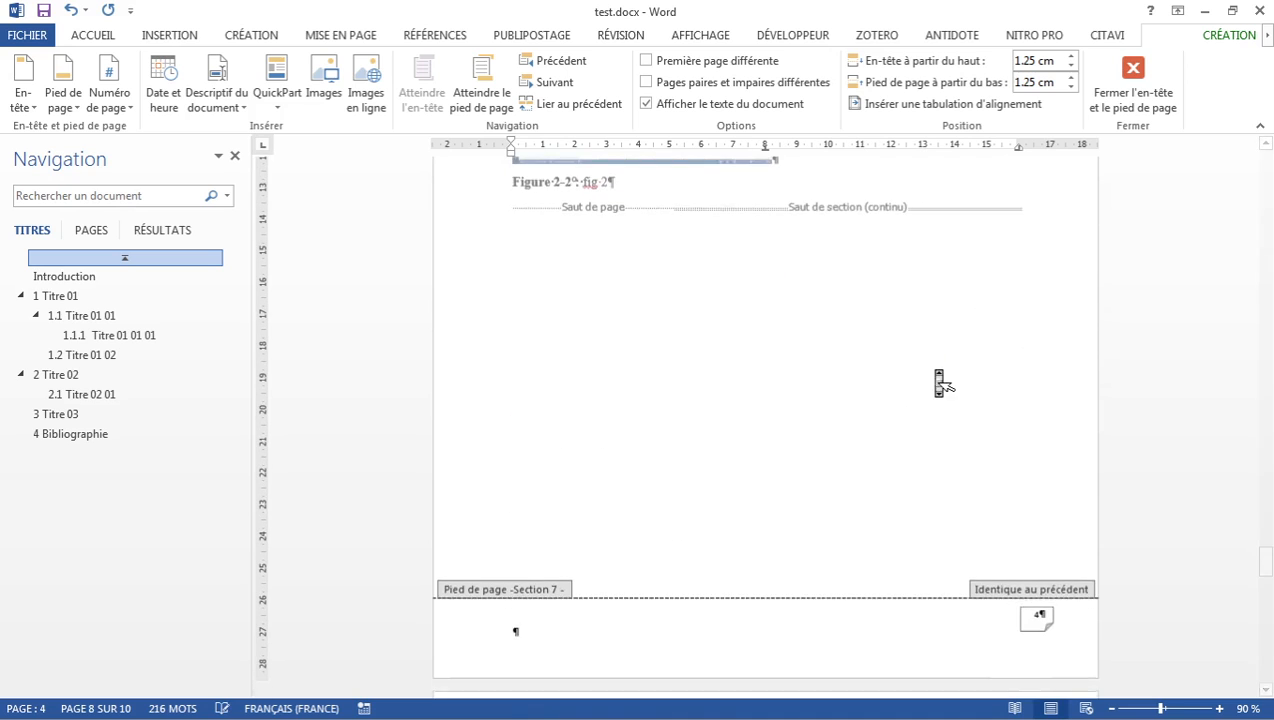
pyautogui.scroll(-3, 938, 378)
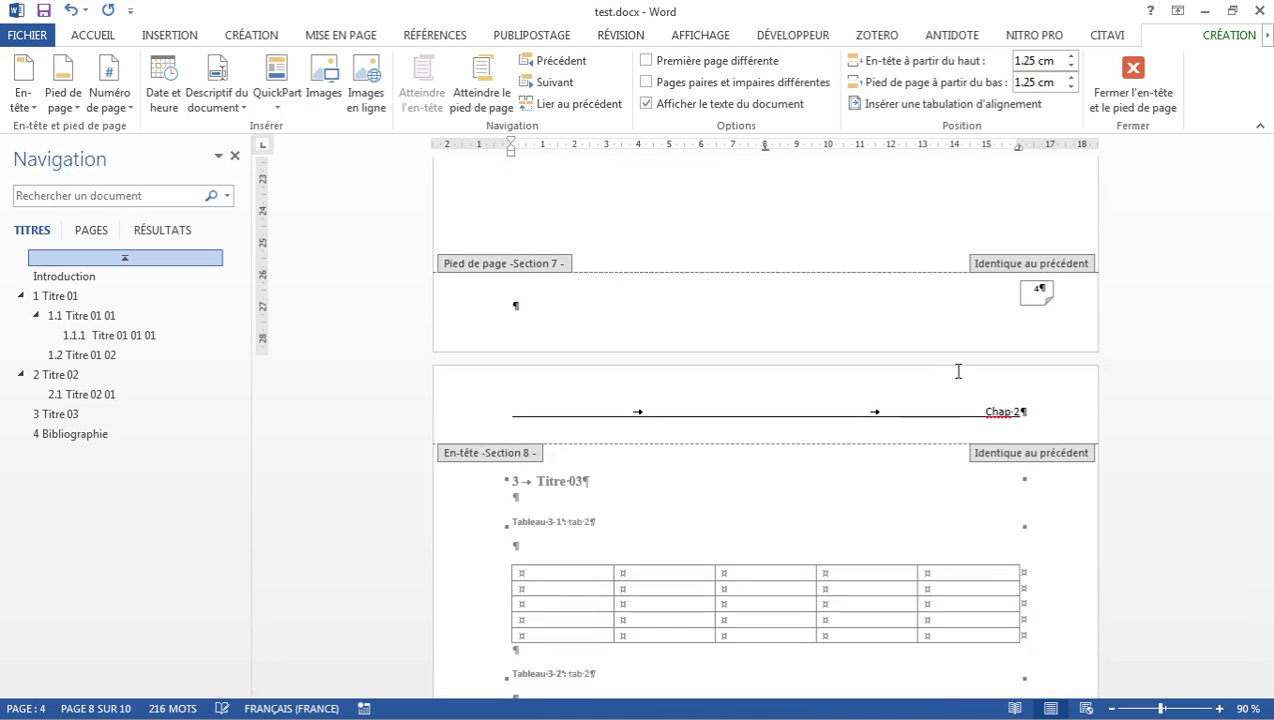
pyautogui.click(1048, 413)
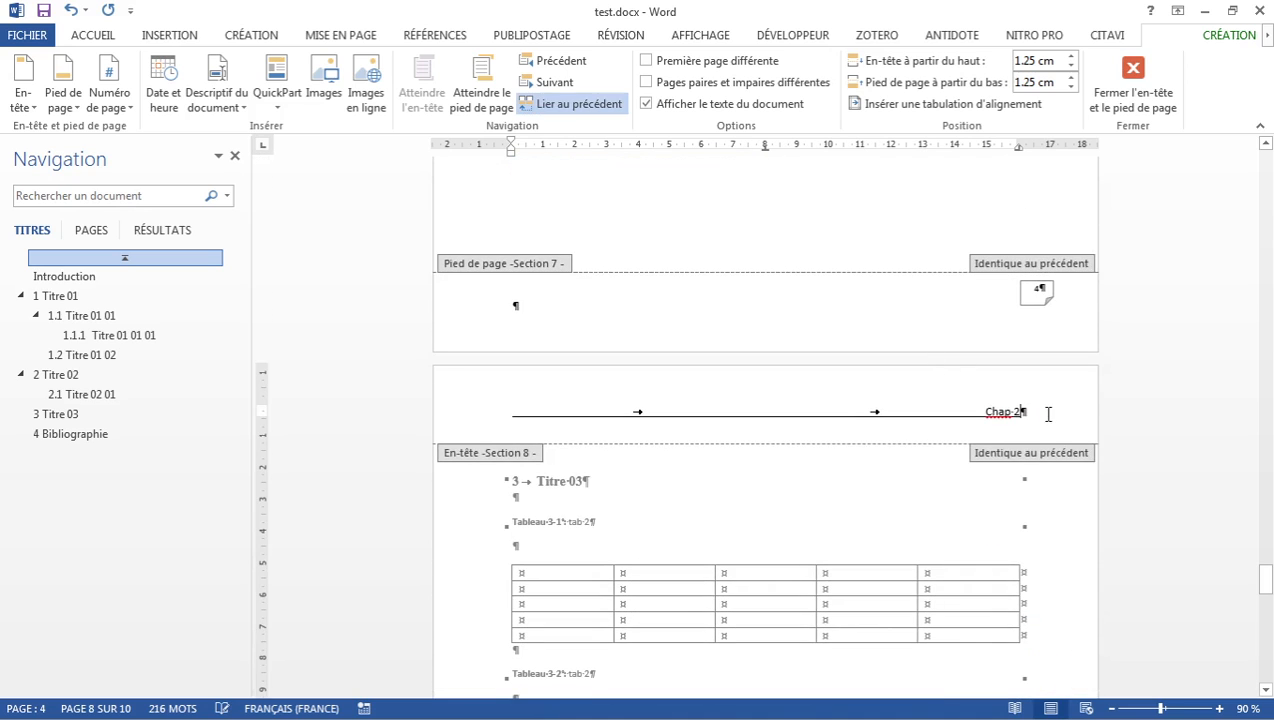
pyautogui.click(556, 104)
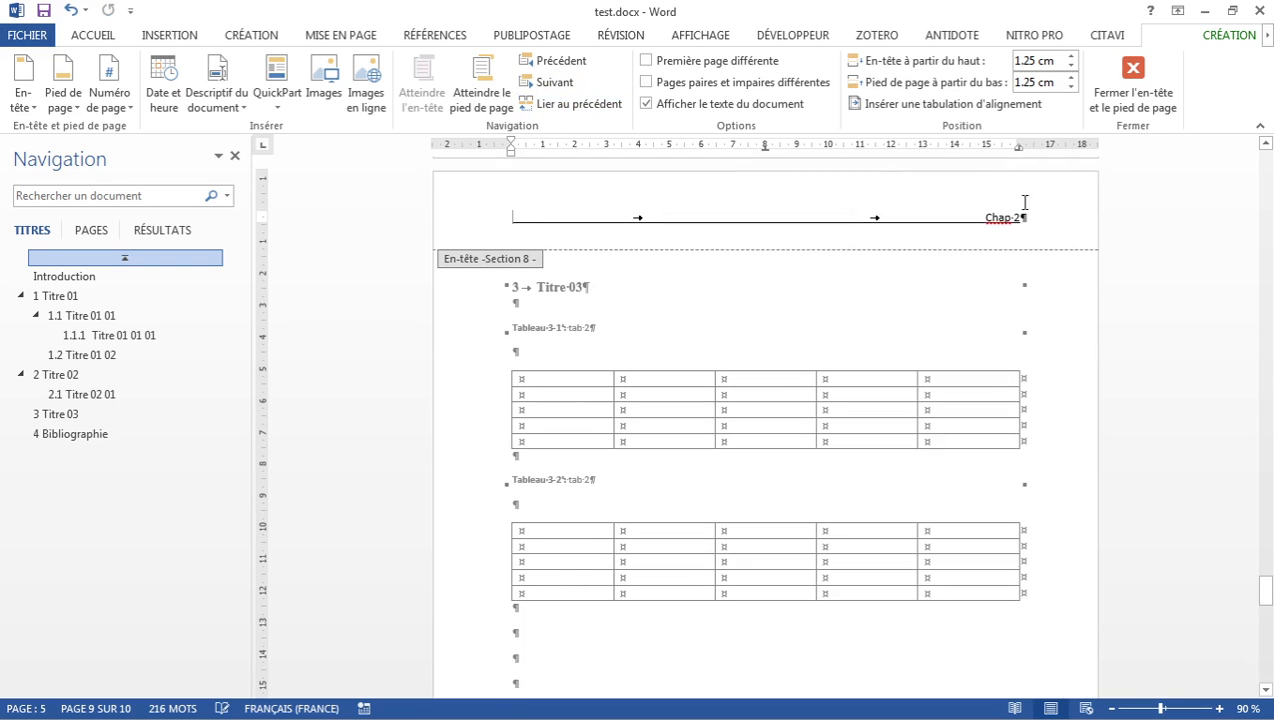
pyautogui.press('BackSpace')
pyautogui.write('3')
# Step: Unlink the Bibliographie section's header from the previous section and replace its text with "biblio"
pyautogui.scroll(-5, 812, 355)
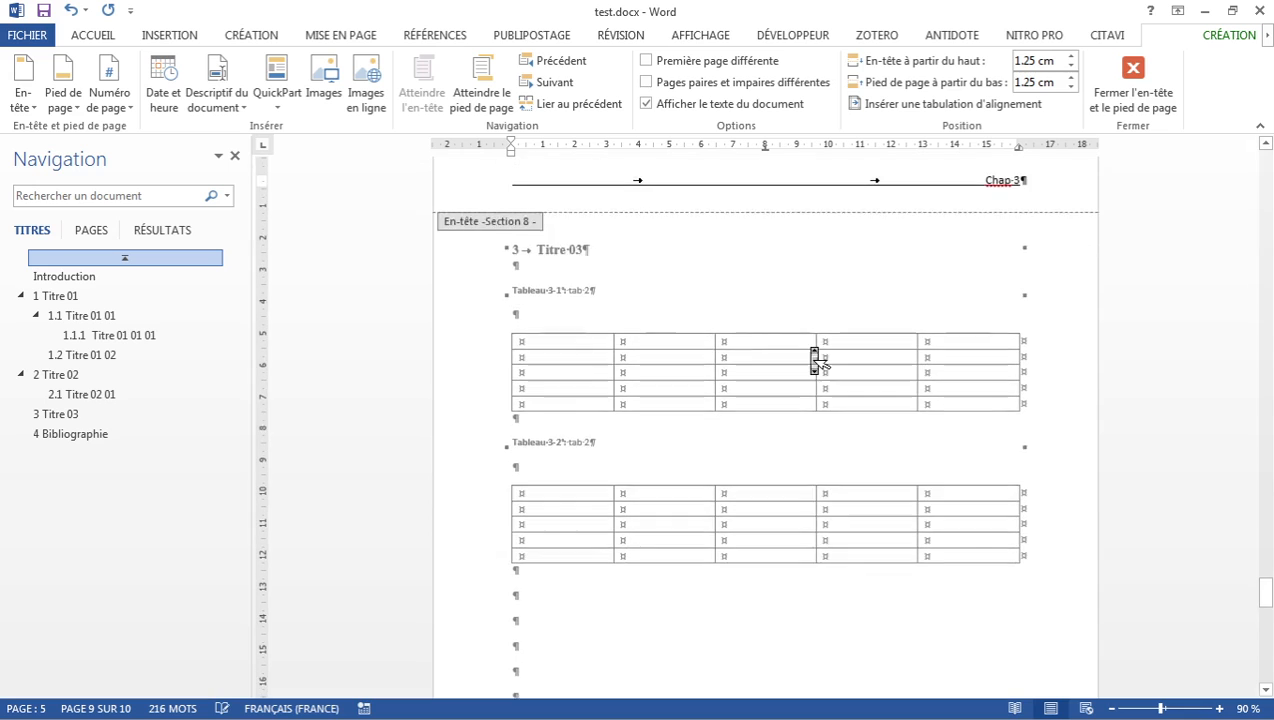
pyautogui.scroll(-10, 812, 355)
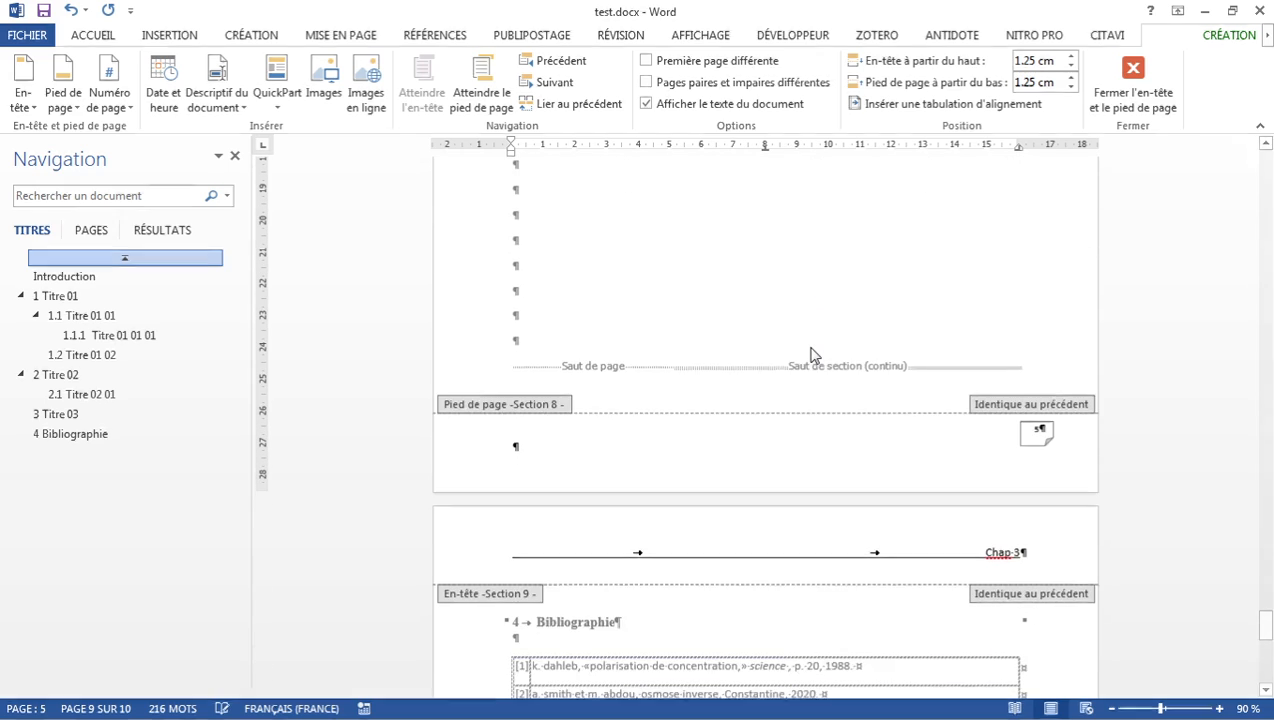
pyautogui.scroll(-2, 812, 350)
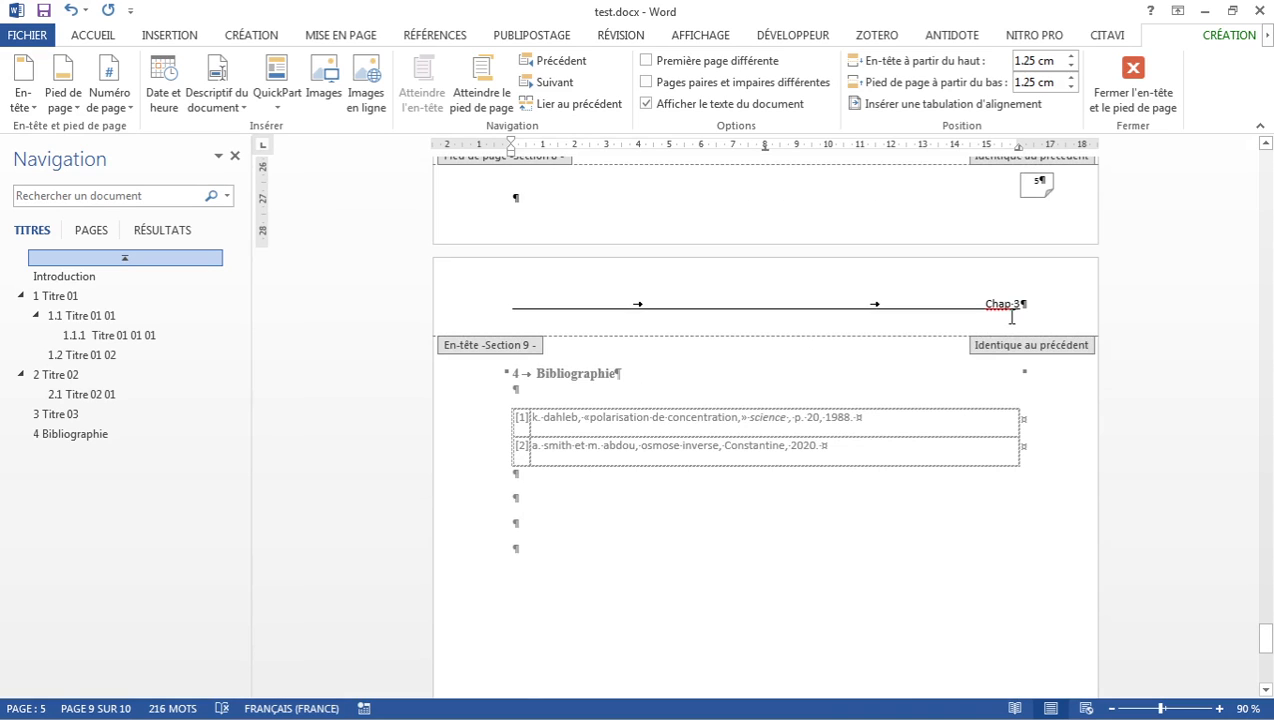
pyautogui.click(1049, 299)
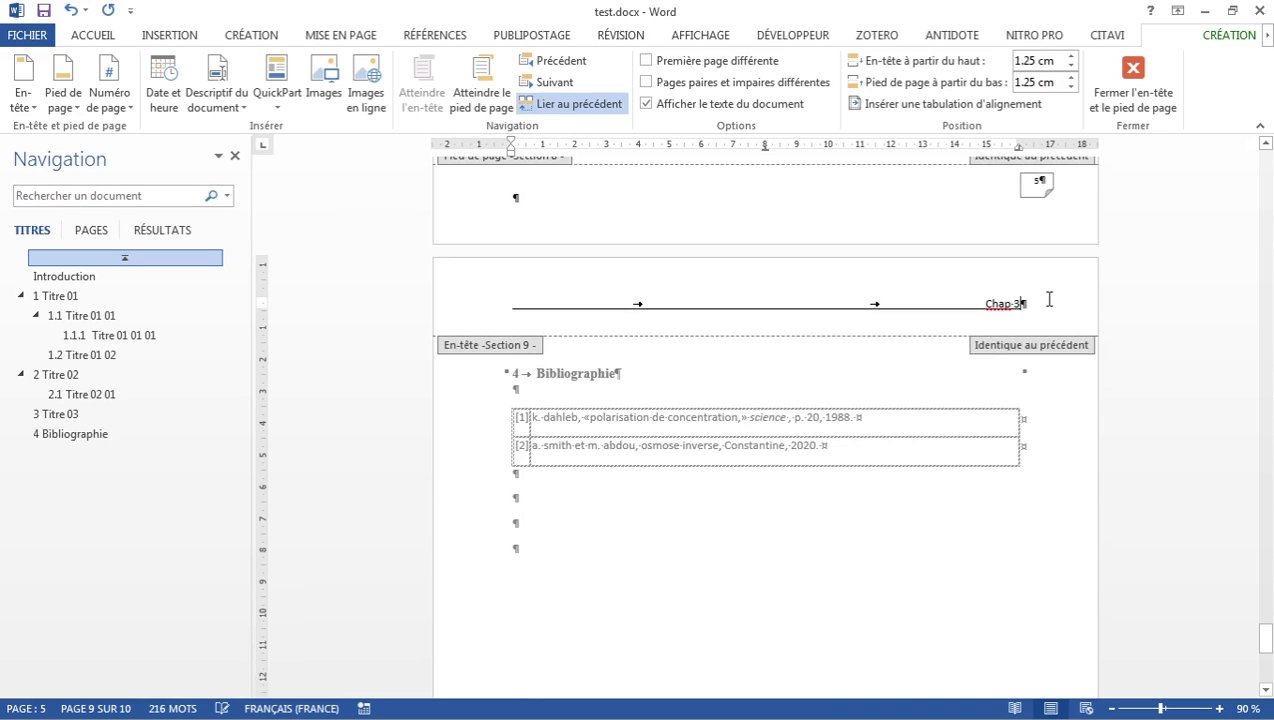
pyautogui.click(565, 105)
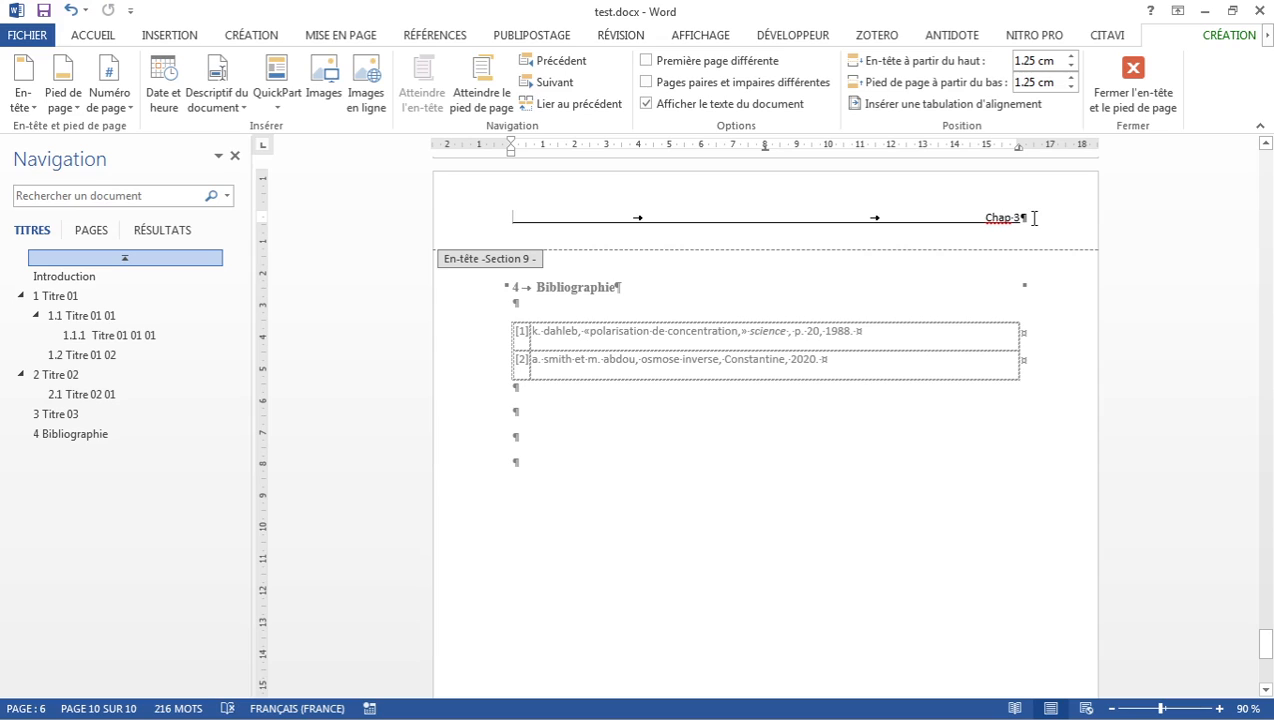
pyautogui.press('BackSpace')
pyautogui.press('BackSpace')
pyautogui.press('BackSpace')
pyautogui.press('BackSpace')
pyautogui.press('BackSpace')
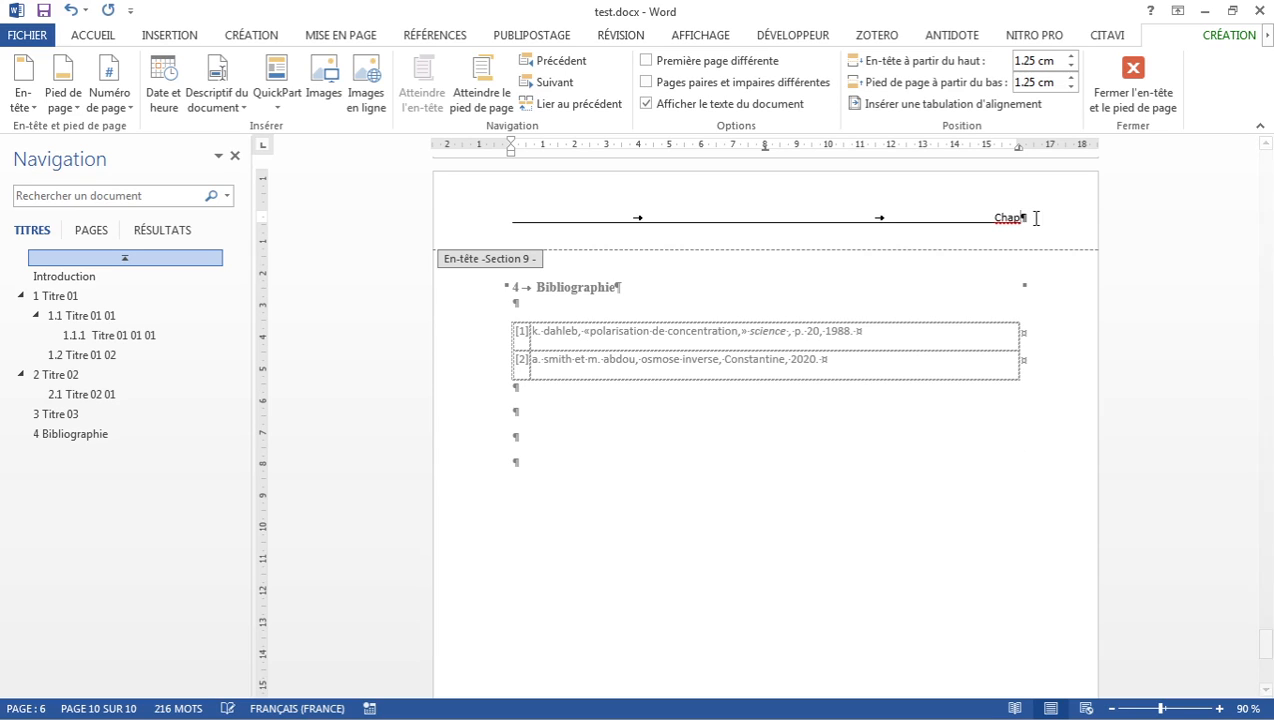
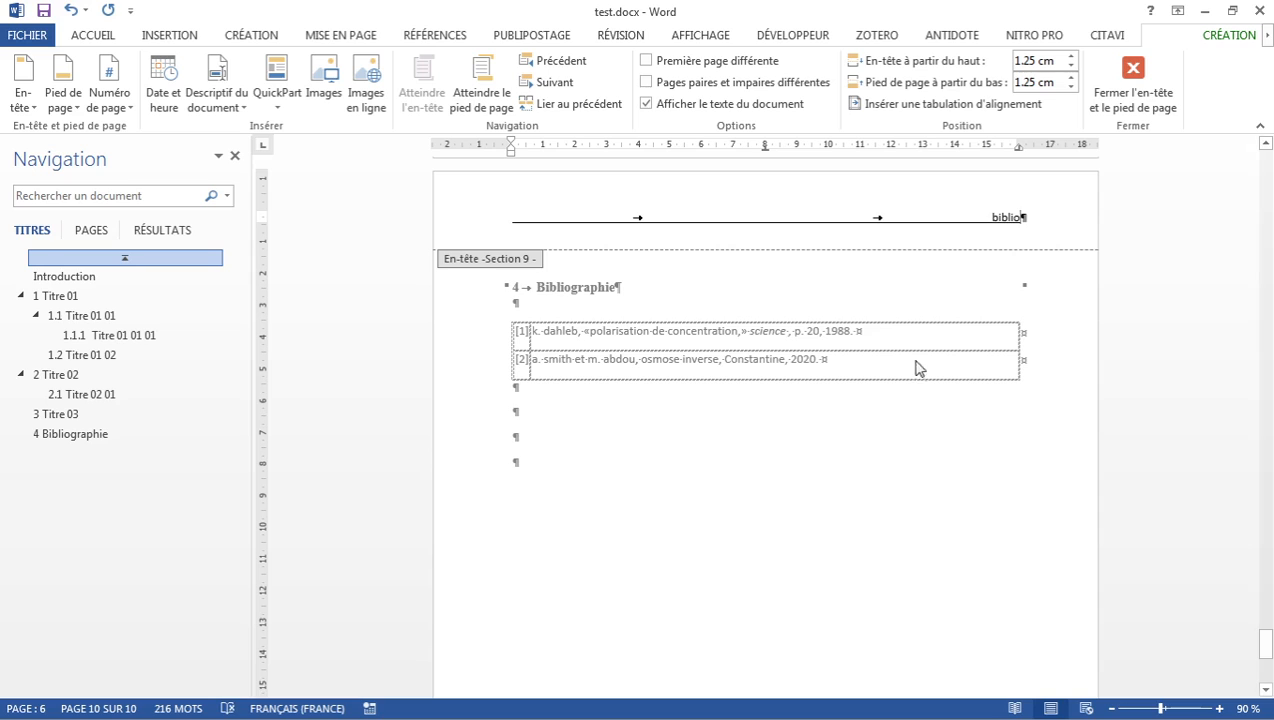
# Step: Unlink the Bibliographie section's footer from the previous section and delete its page number shape
pyautogui.scroll(-5, 896, 444)
pyautogui.scroll(-2, 896, 444)
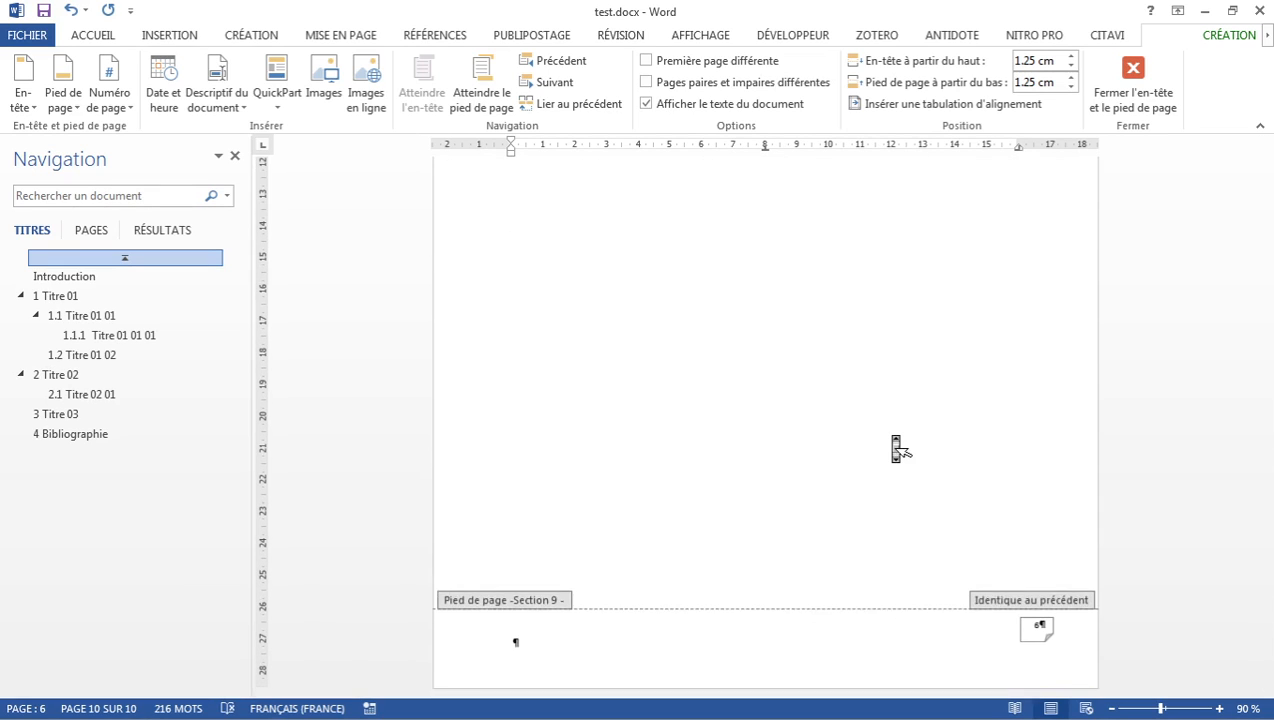
pyautogui.rightClick(1002, 647)
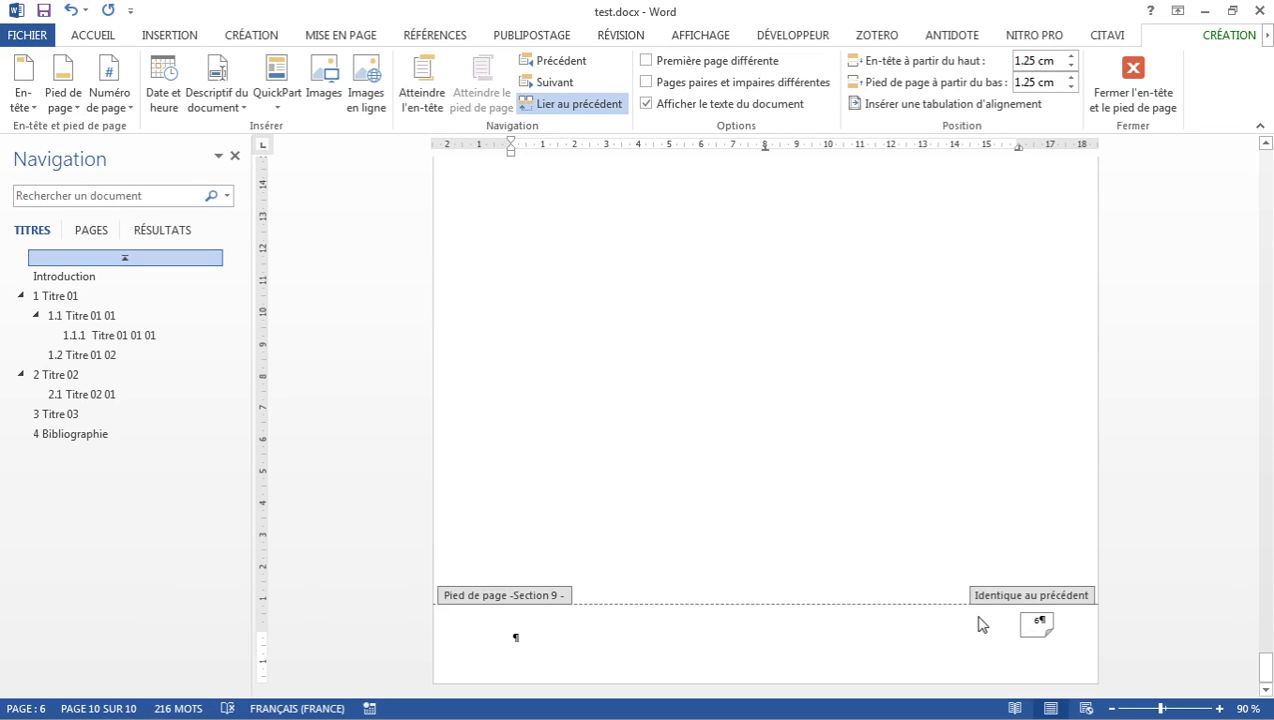
pyautogui.click(595, 103)
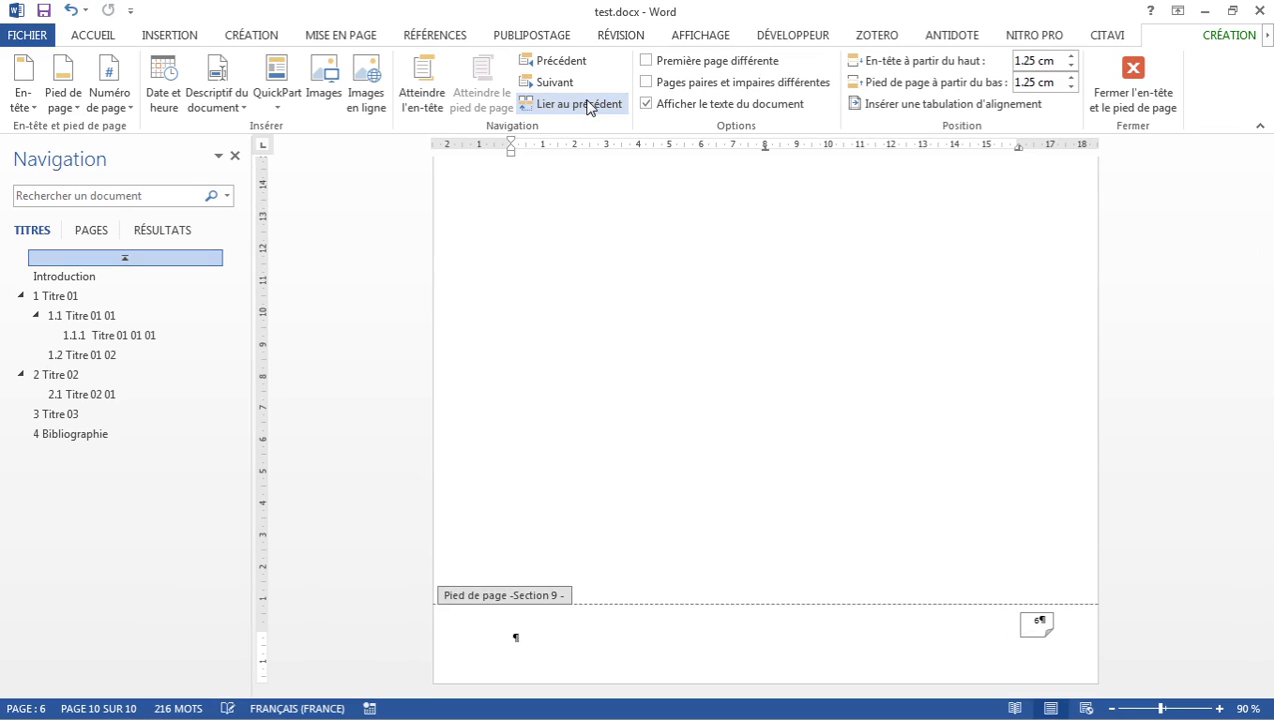
pyautogui.click(1042, 628)
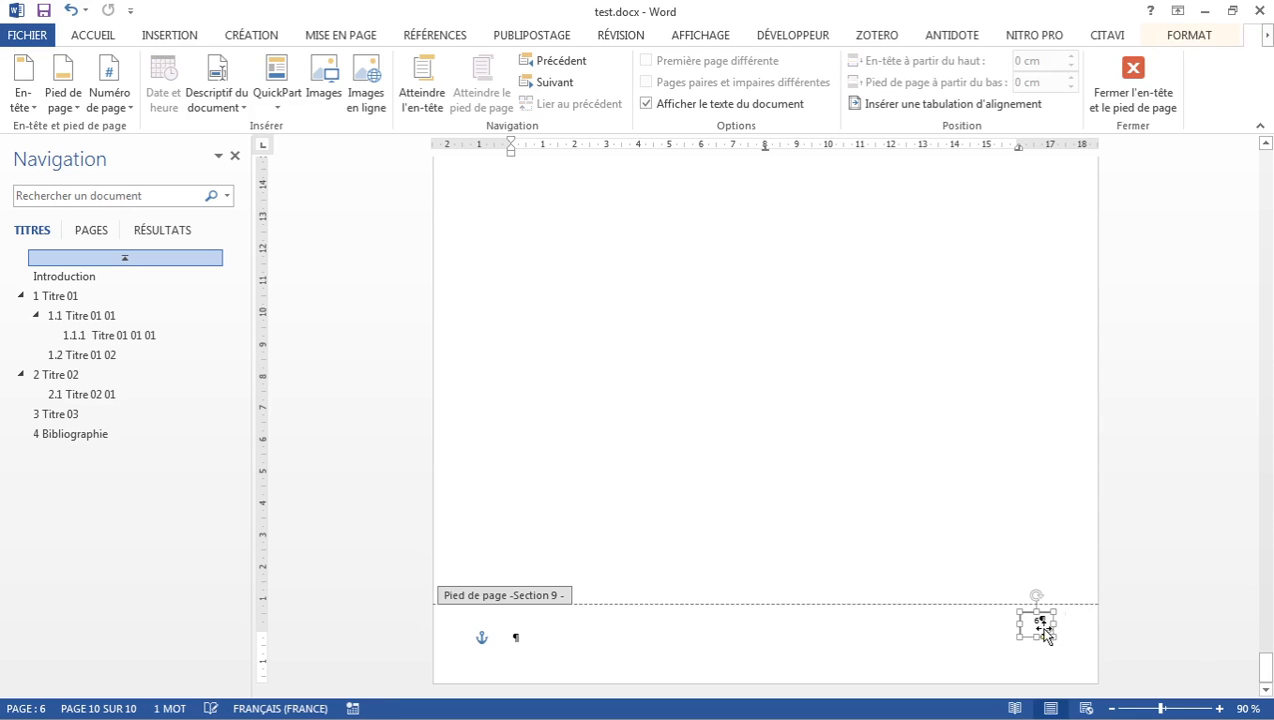
pyautogui.press('Delete')
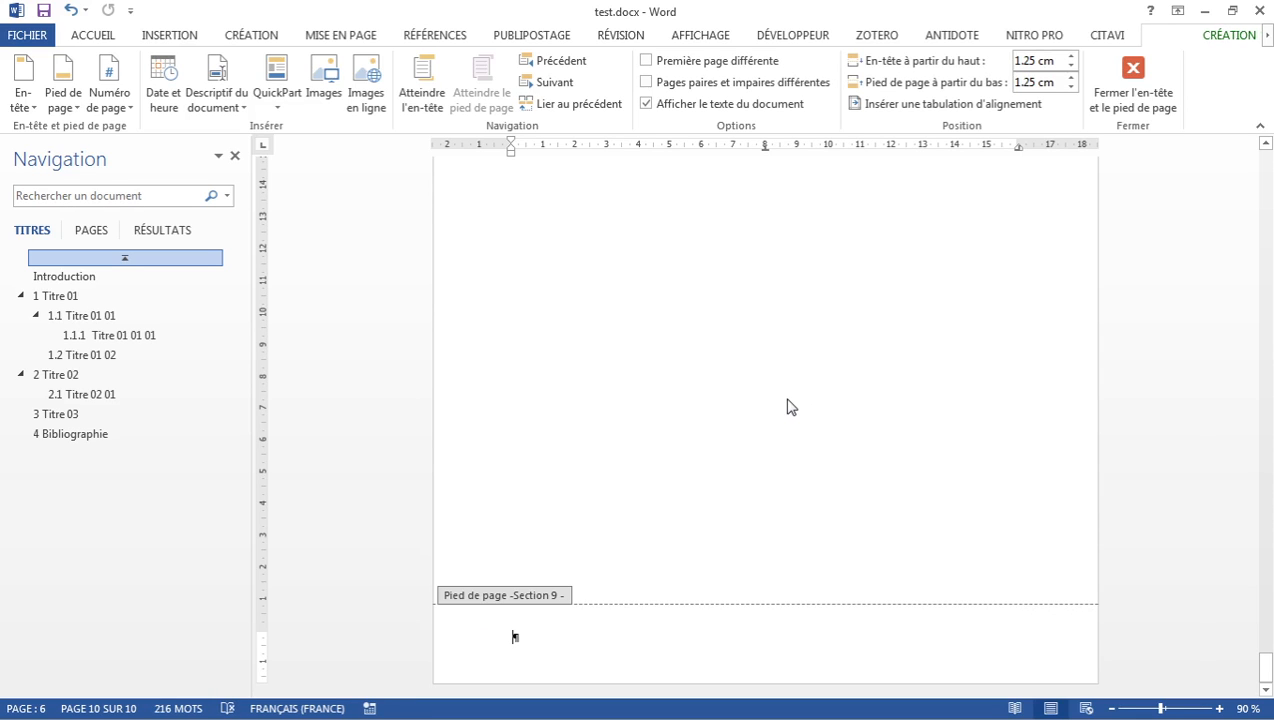
# Step: Hide the formatting marks and leave header and footer editing by returning to the body of the "Page de garde" page
pyautogui.scroll(15, 788, 406)
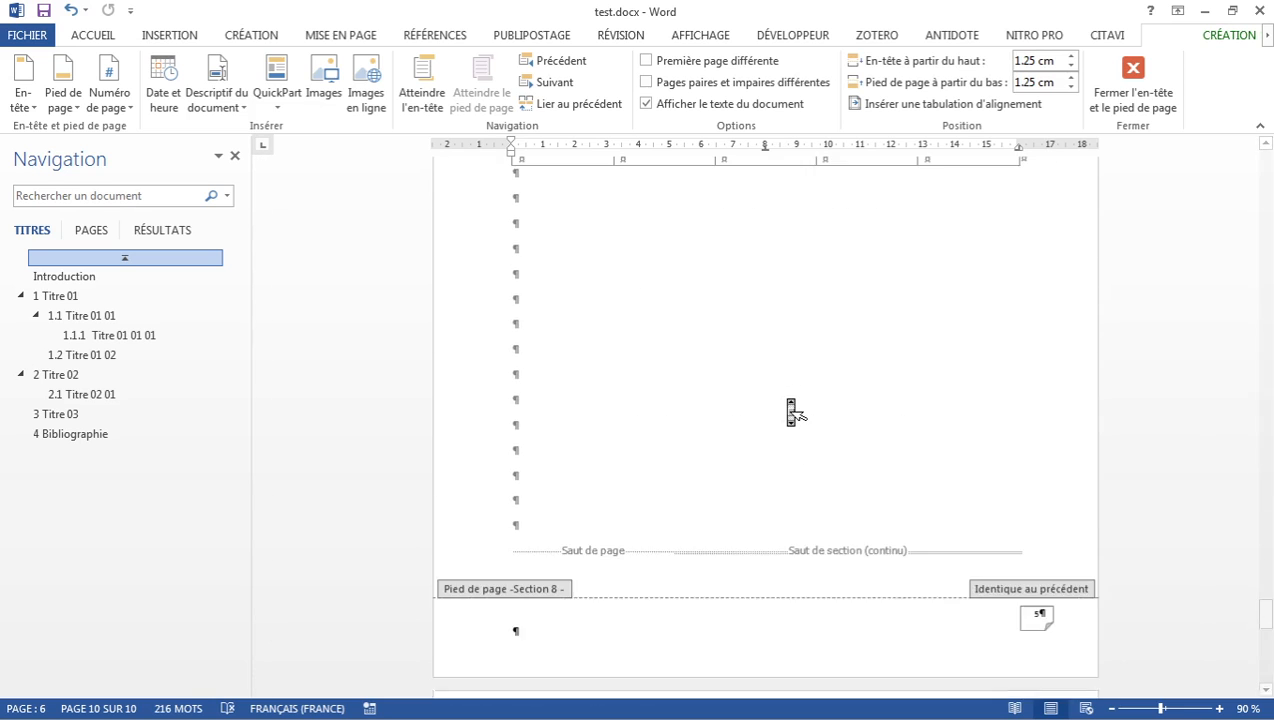
pyautogui.scroll(-5, 788, 406)
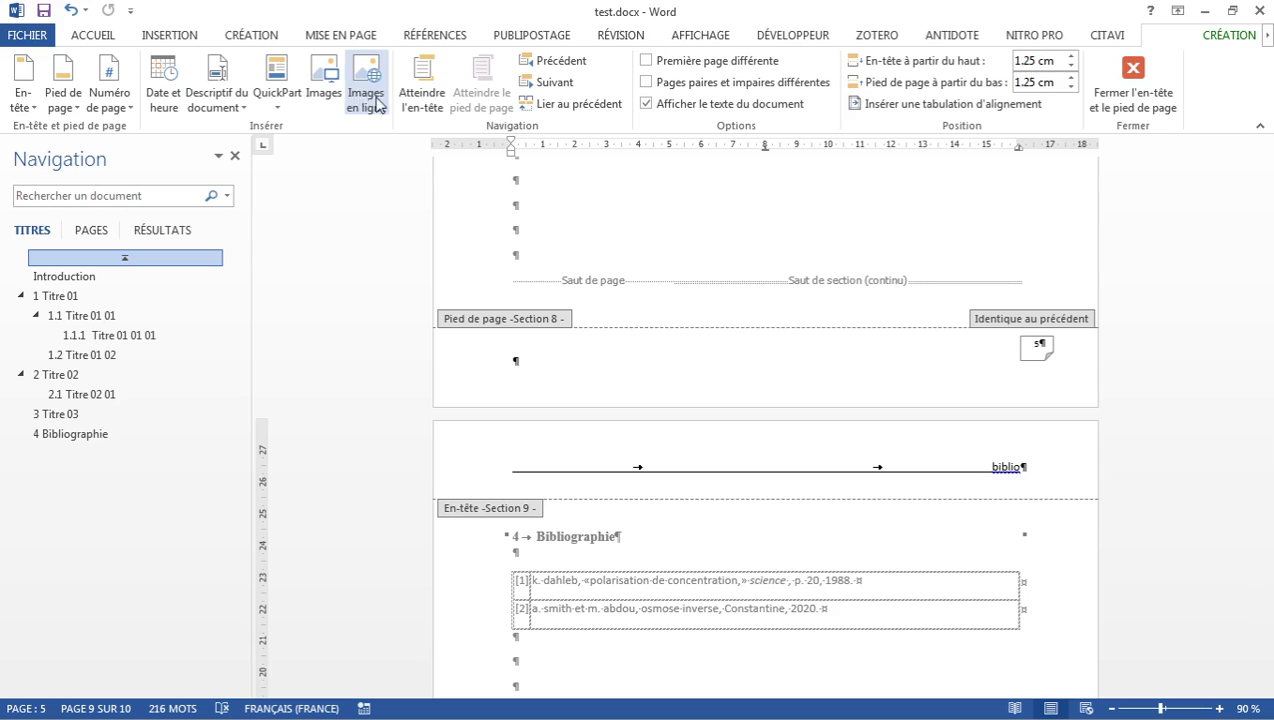
pyautogui.click(97, 36)
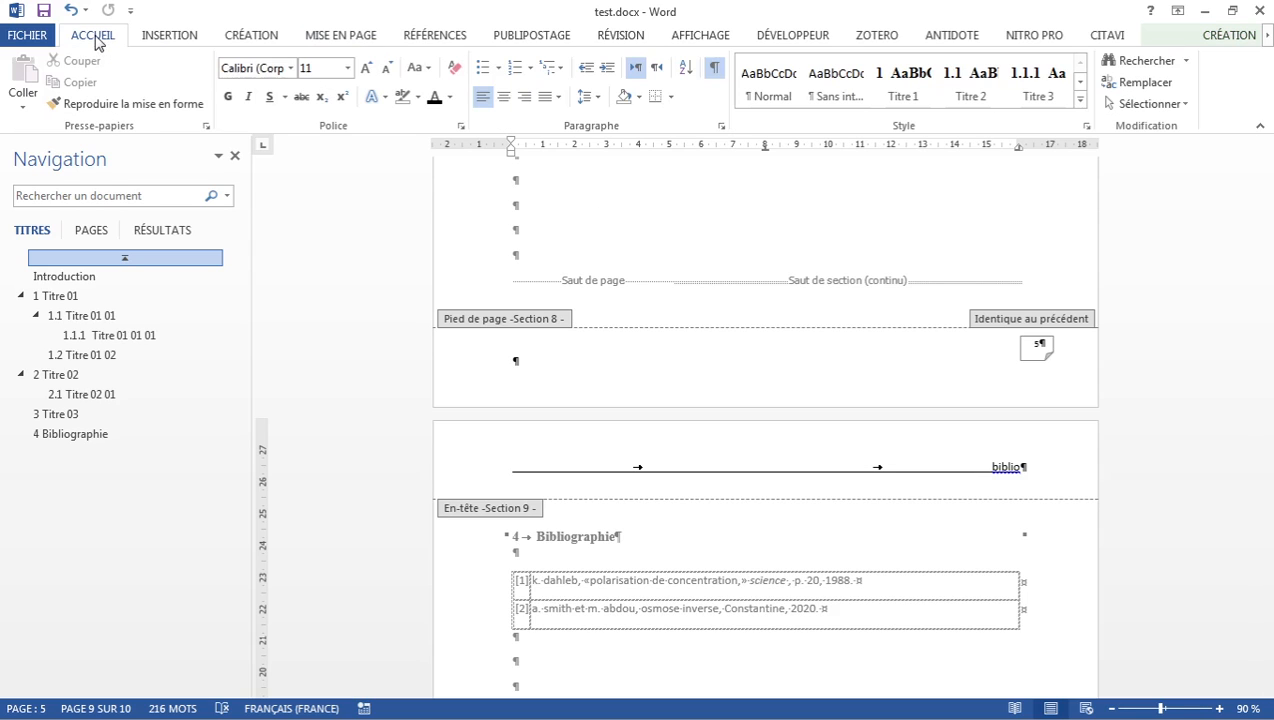
pyautogui.click(716, 68)
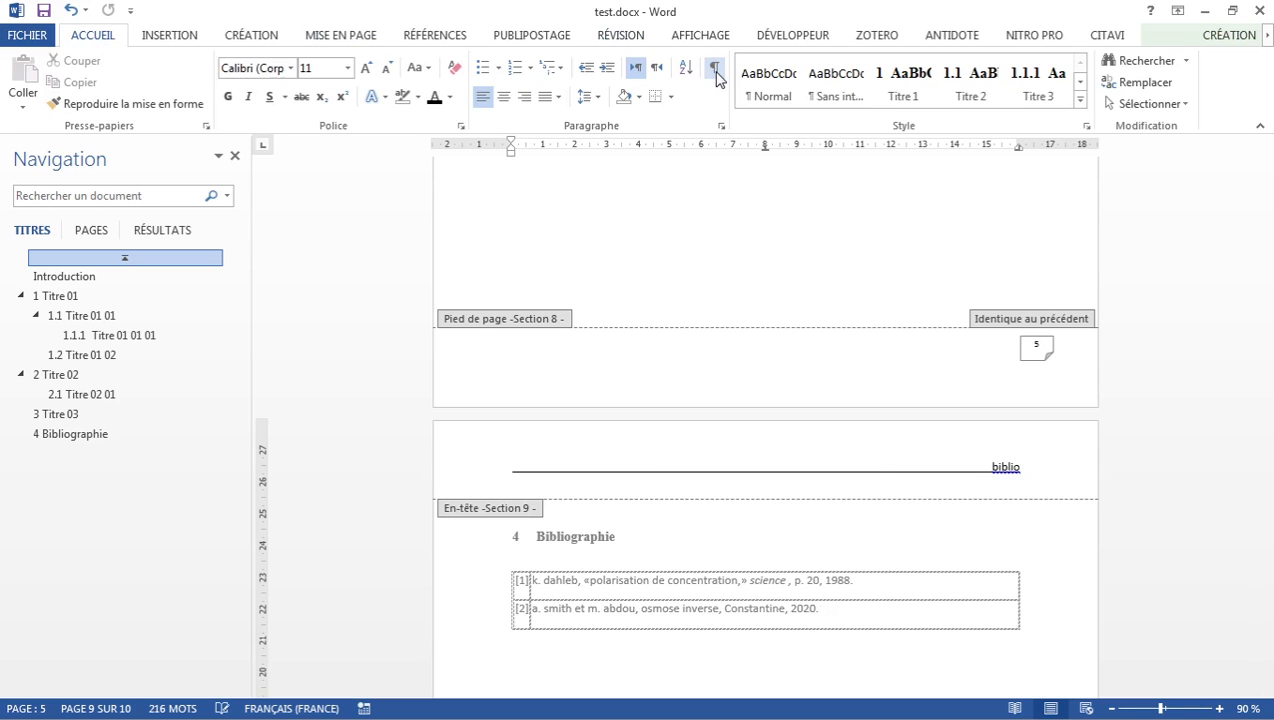
pyautogui.scroll(-3, 772, 400)
pyautogui.scroll(15, 772, 402)
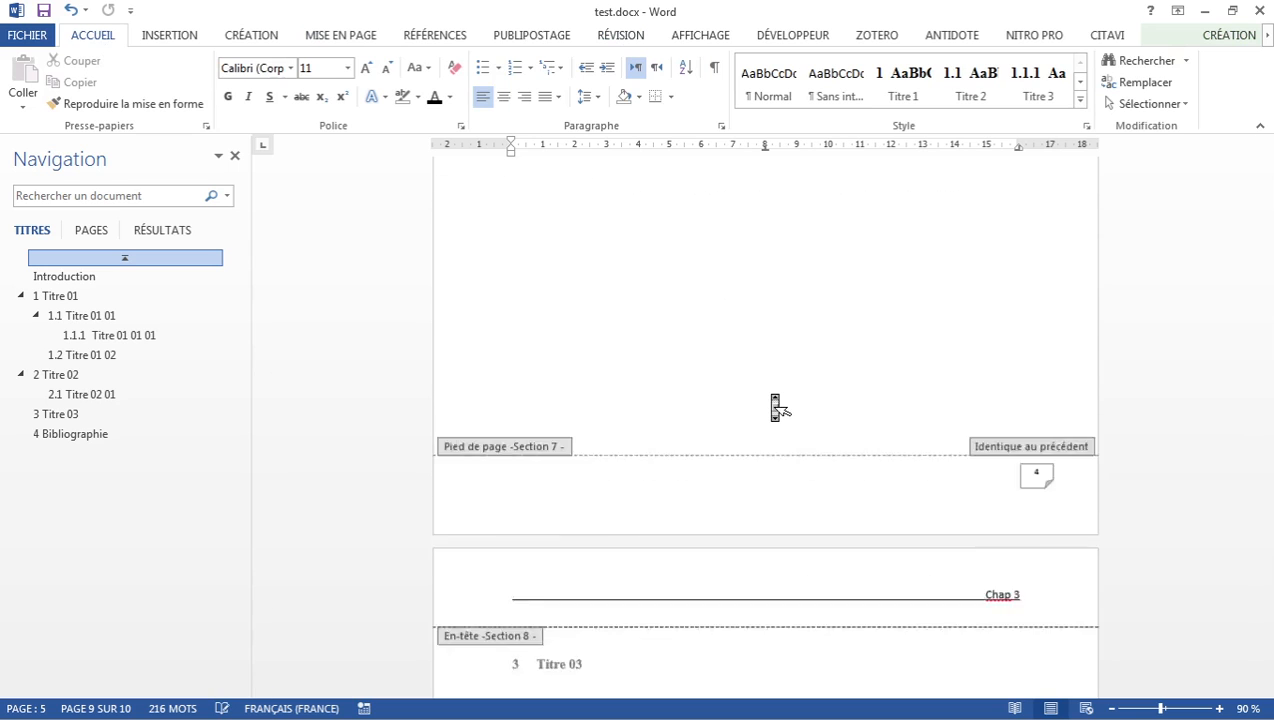
pyautogui.scroll(20, 1115, 582)
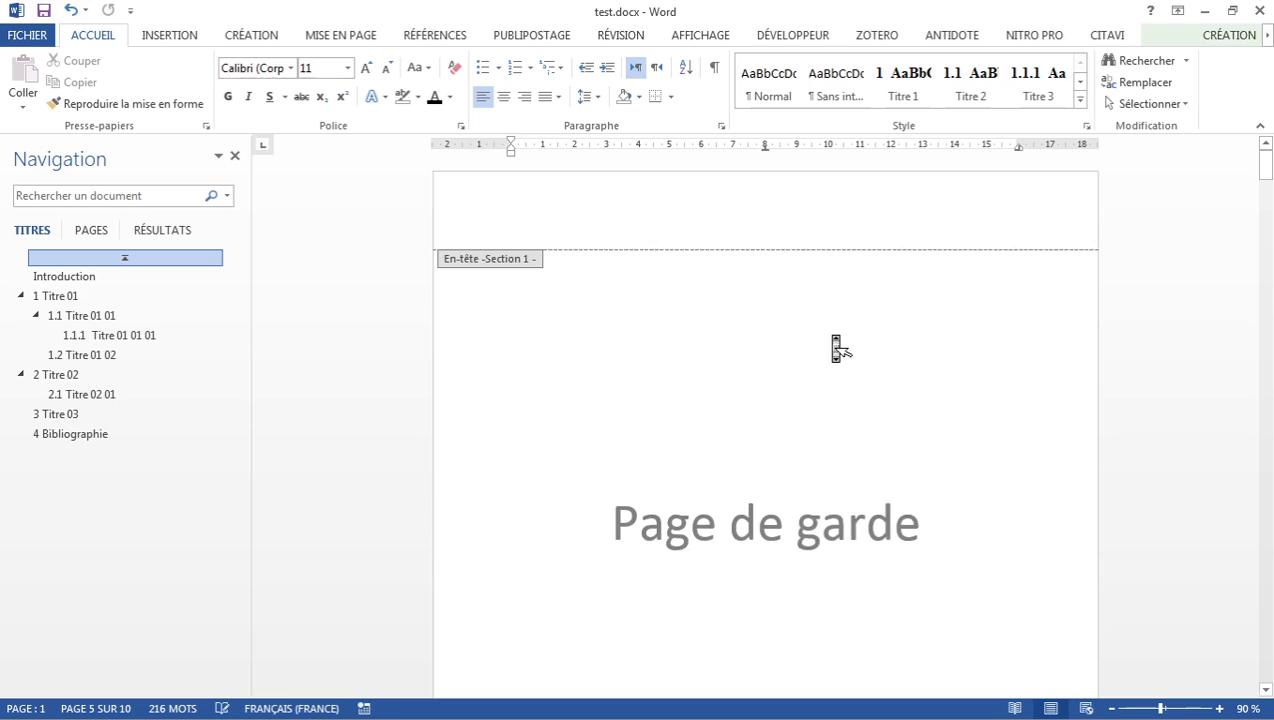
pyautogui.scroll(20, 835, 347)
pyautogui.doubleClick(832, 336)
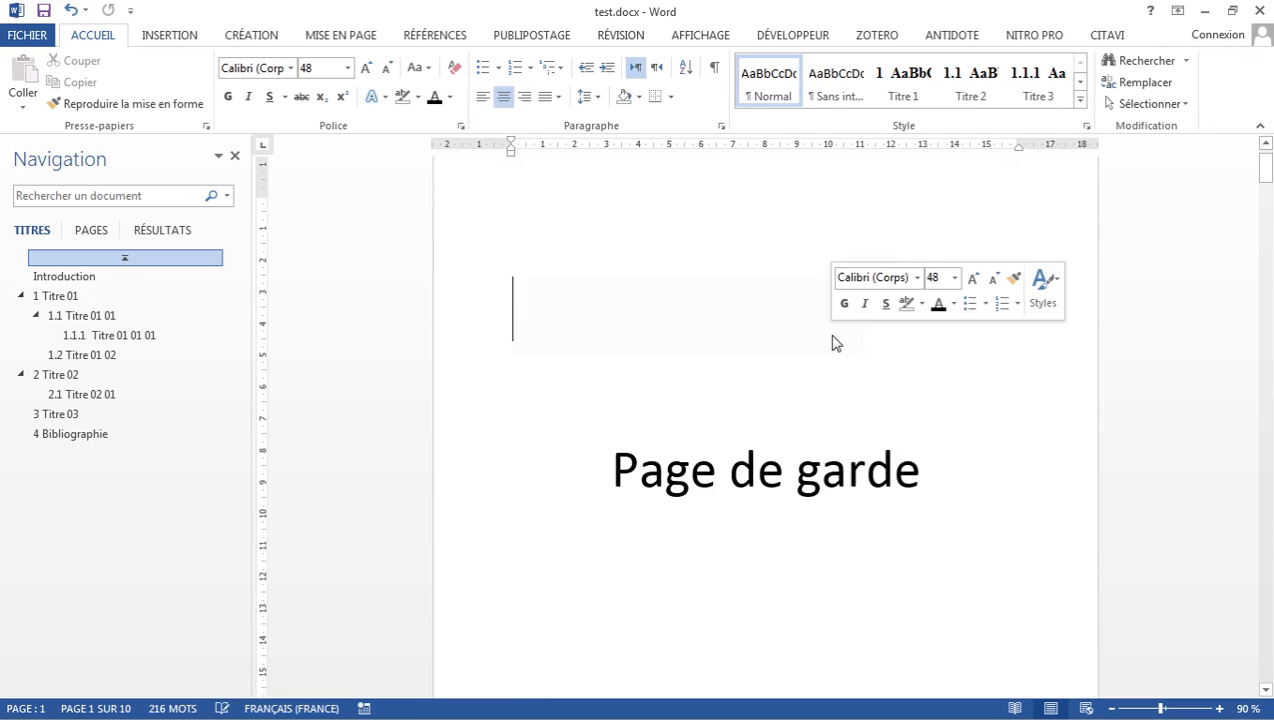
# Step: Examine the headers and footers of the front pages, from the cover page through the table of contents and the lists of tables and figures
pyautogui.doubleClick(832, 336)
pyautogui.scroll(1, 833, 336)
pyautogui.click(832, 336)
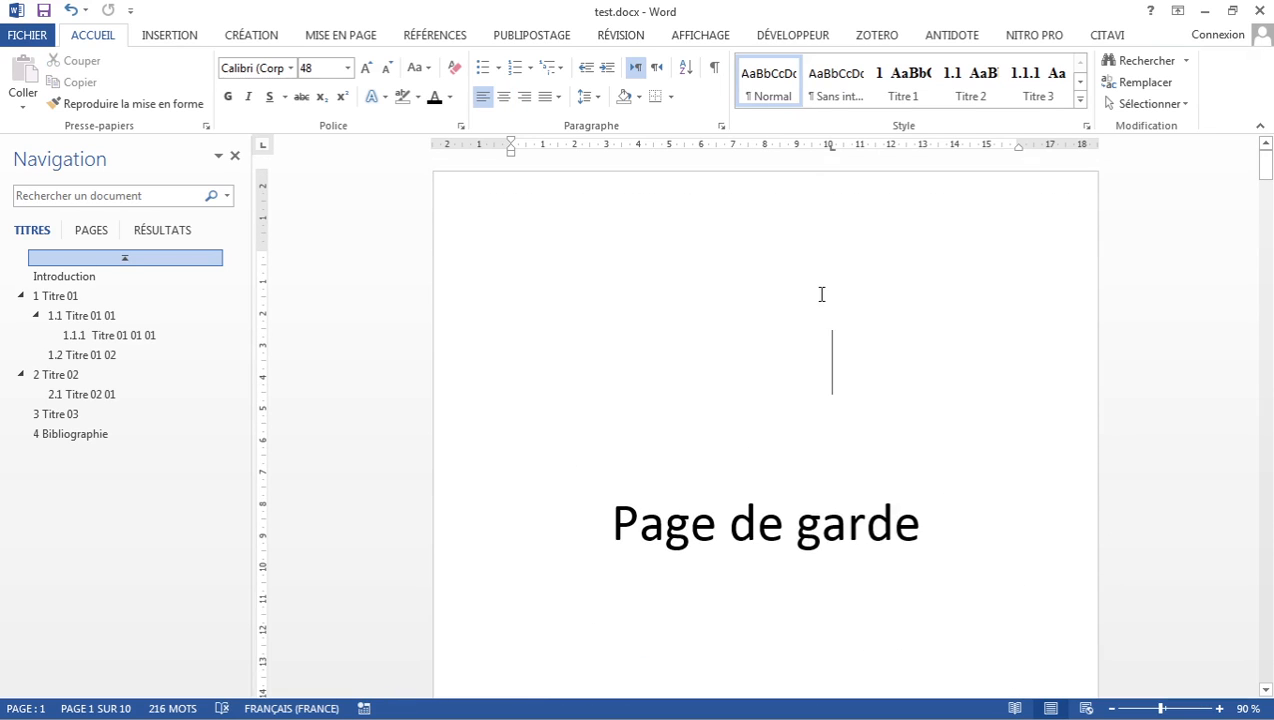
pyautogui.middleClick(822, 300)
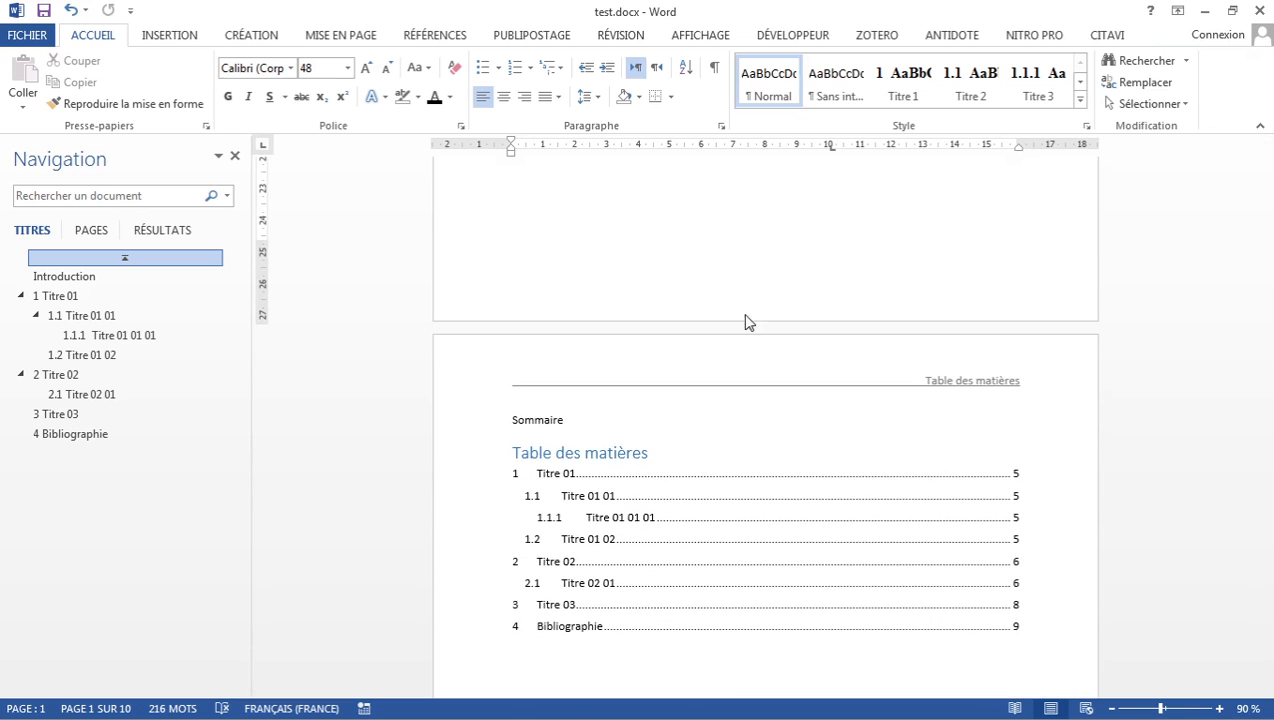
pyautogui.middleClick(981, 354)
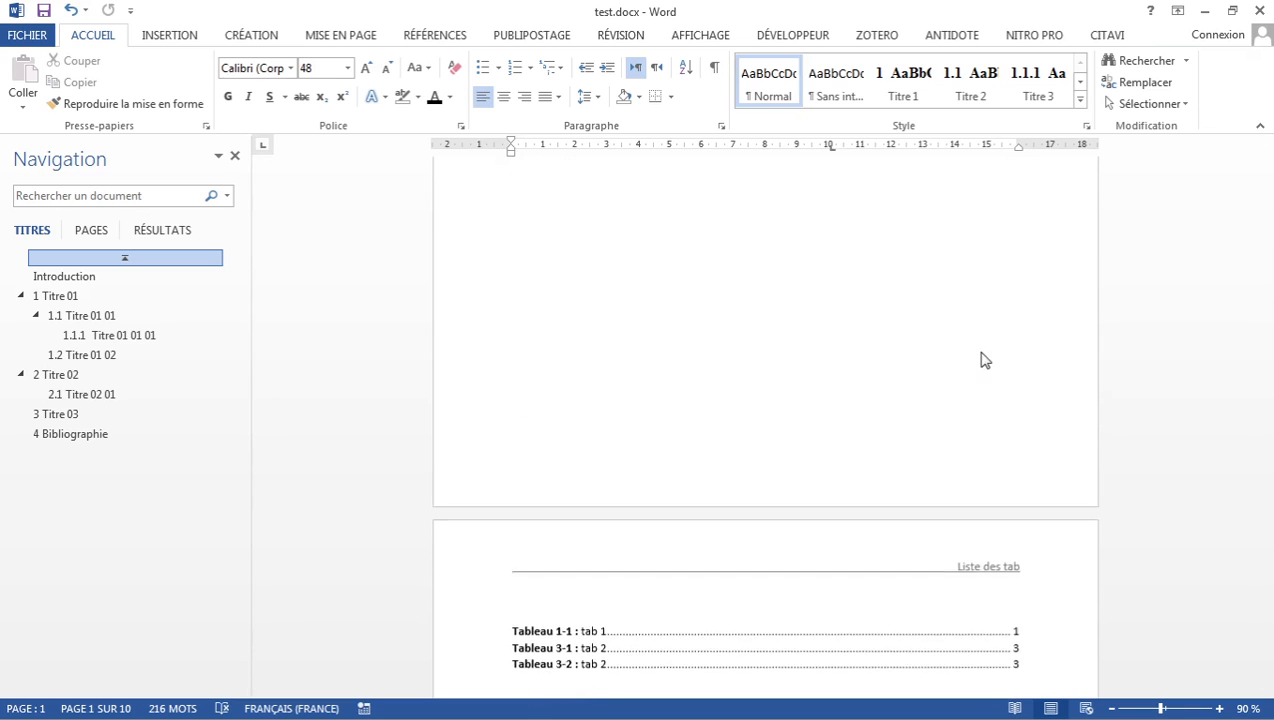
pyautogui.scroll(-3, 1076, 480)
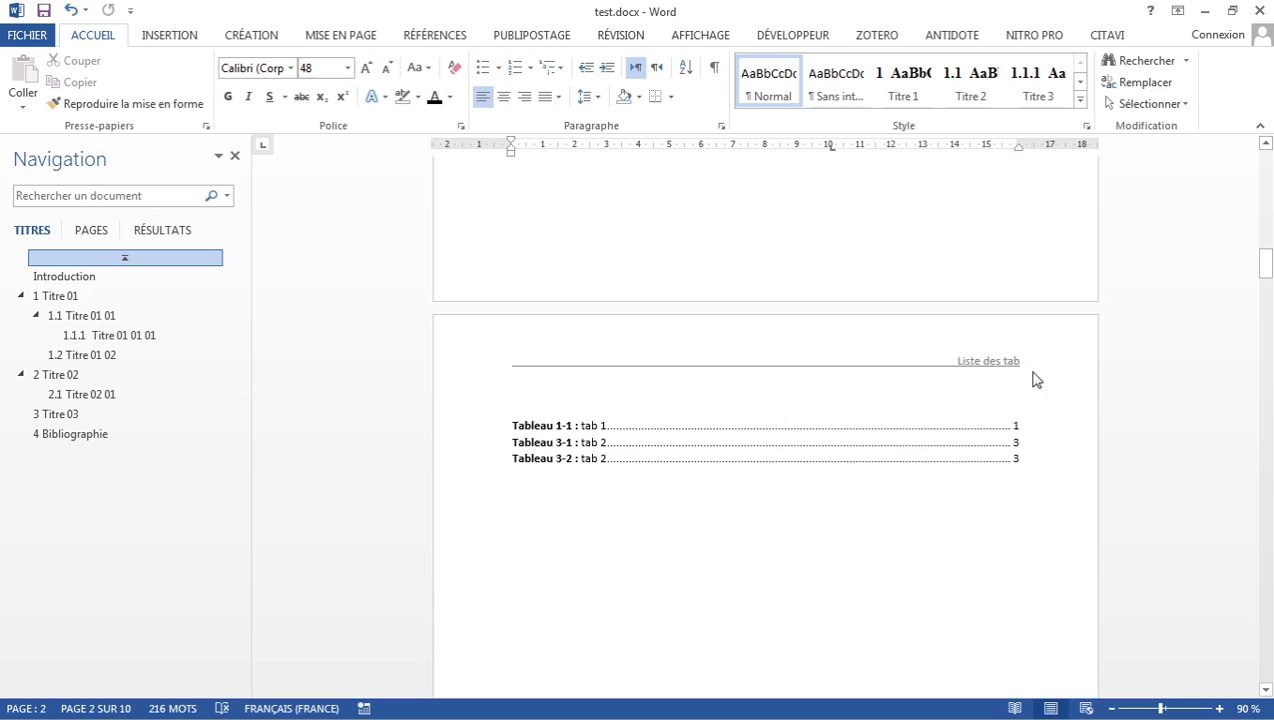
pyautogui.scroll(-10, 994, 387)
pyautogui.scroll(-3, 994, 387)
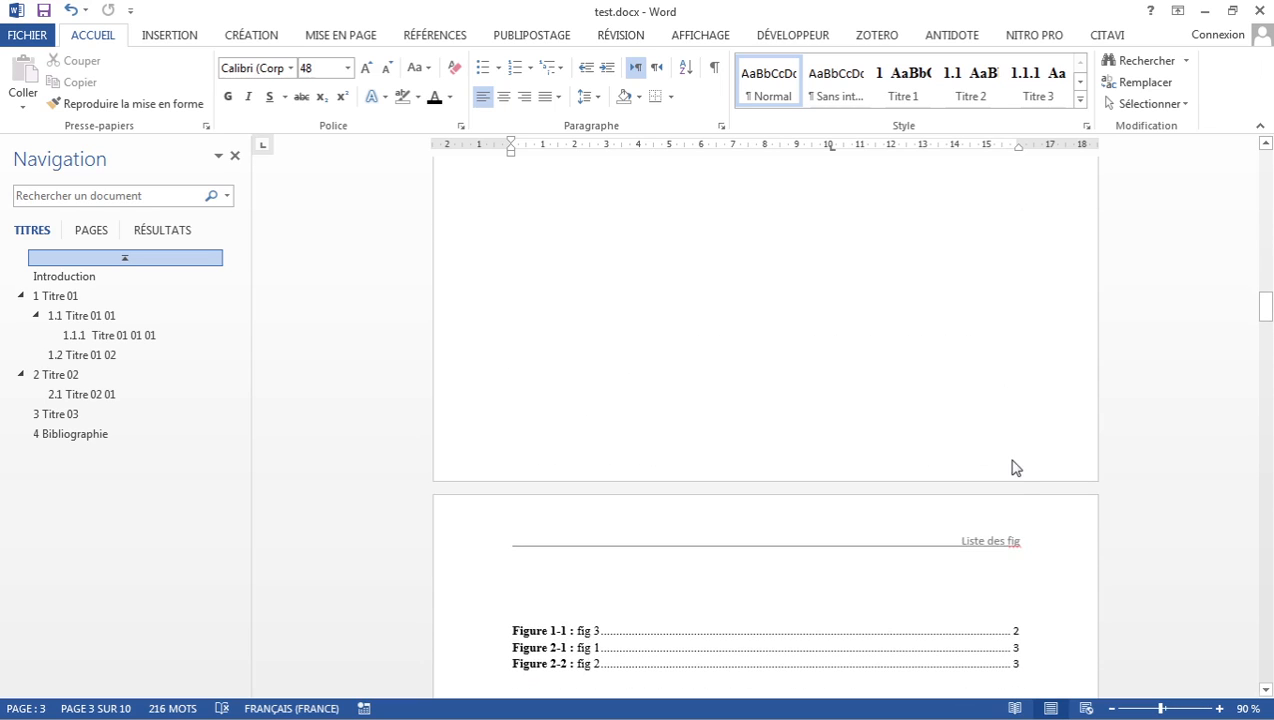
pyautogui.scroll(-3, 1013, 463)
pyautogui.scroll(-7, 1016, 390)
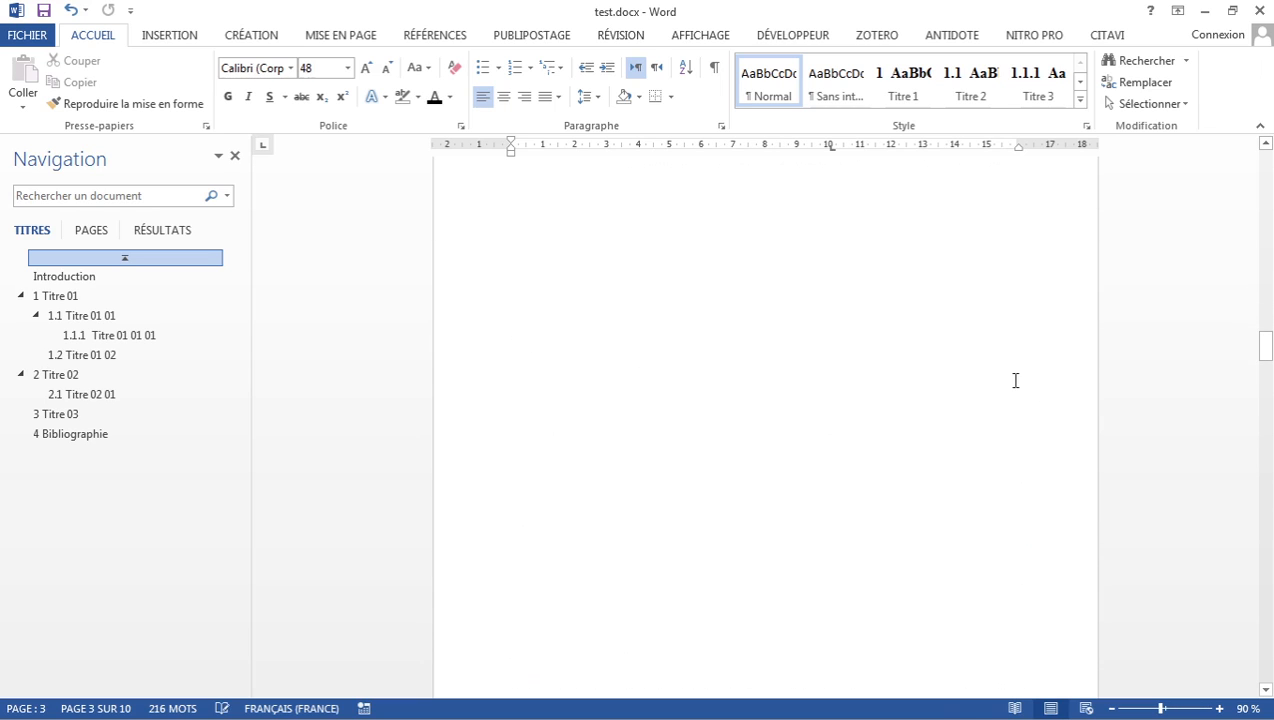
pyautogui.scroll(-5, 1015, 385)
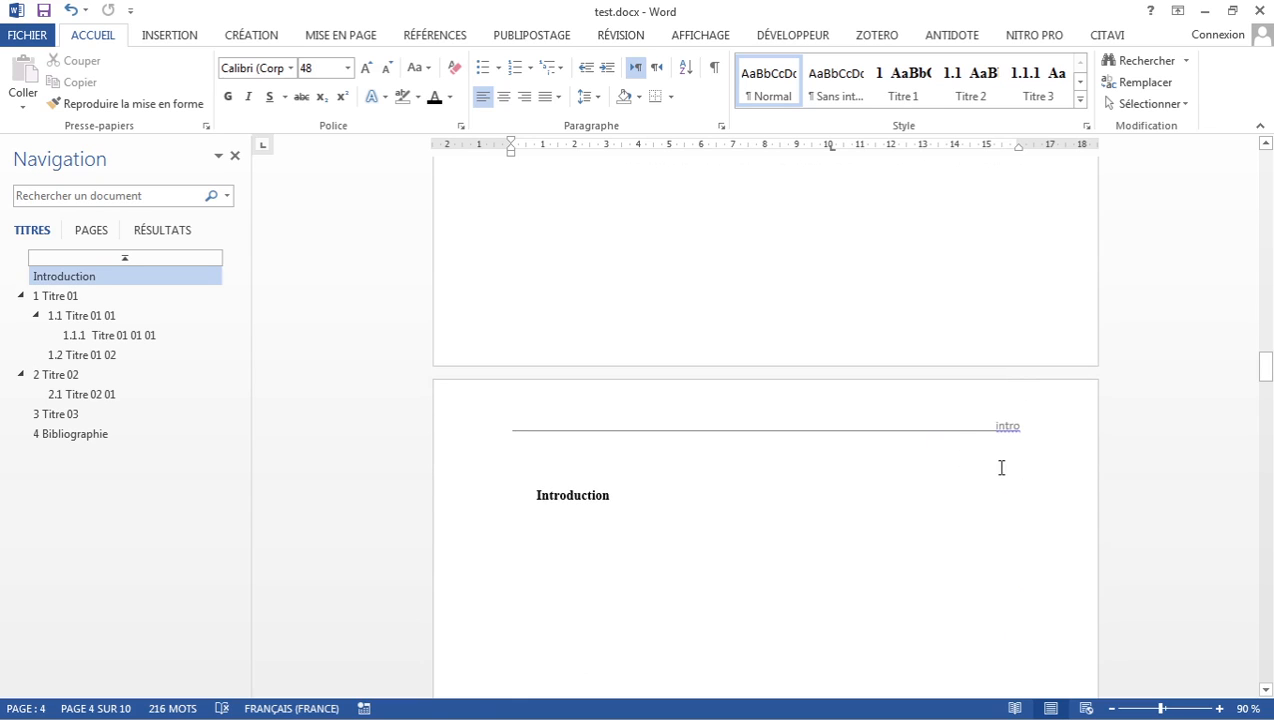
# Step: Examine the page number in the Introduction's footer and the header of the section starting with "Titre 01"
pyautogui.scroll(-18, 1001, 467)
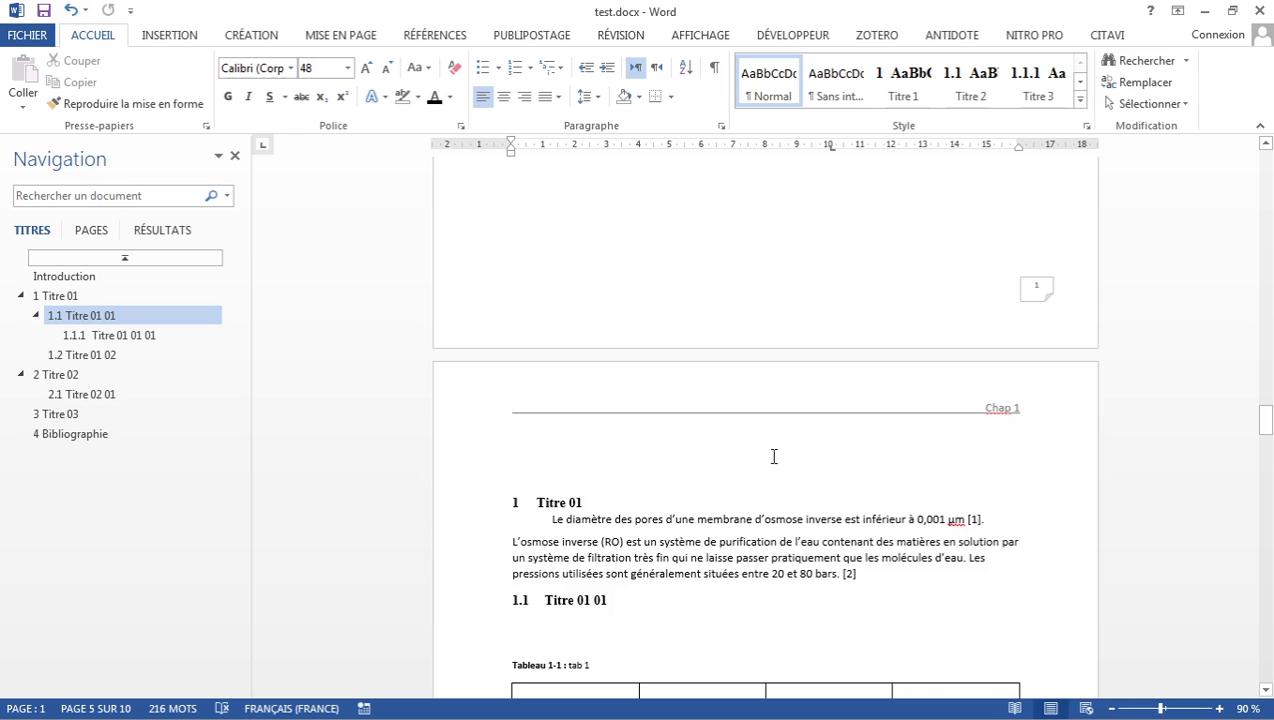
pyautogui.scroll(-1, 773, 456)
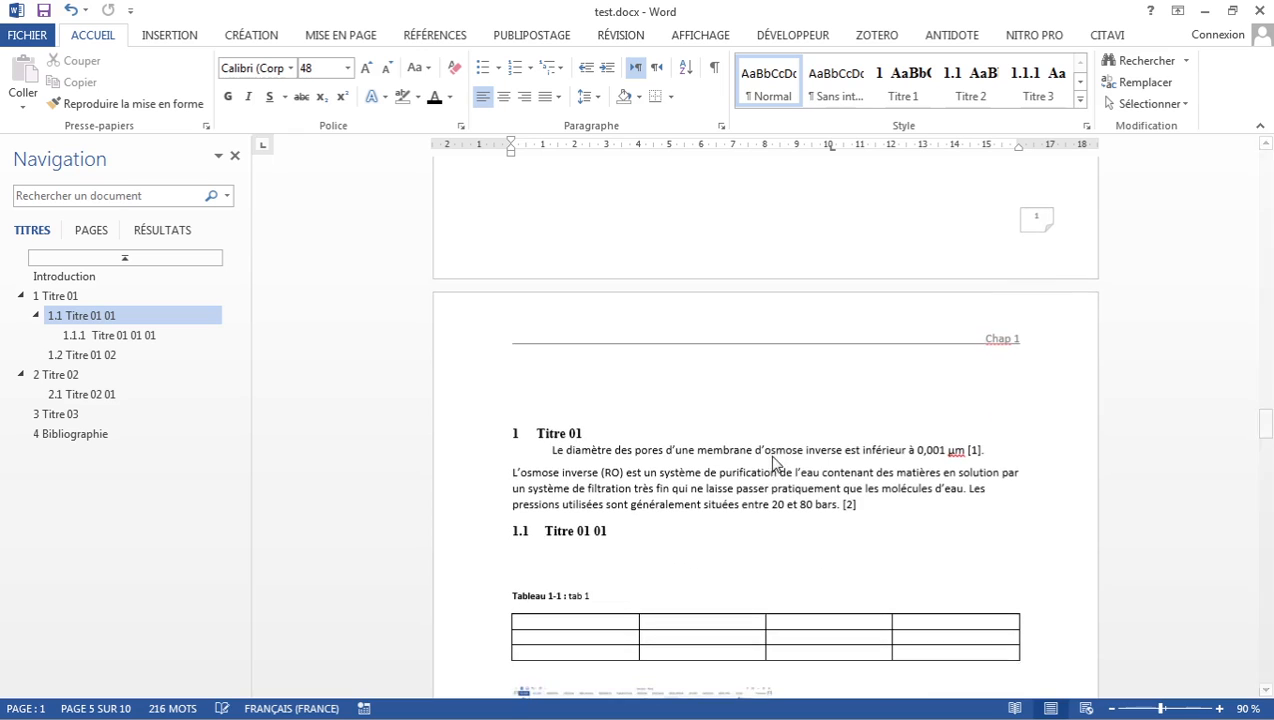
pyautogui.scroll(-3, 1012, 345)
pyautogui.middleClick(1013, 347)
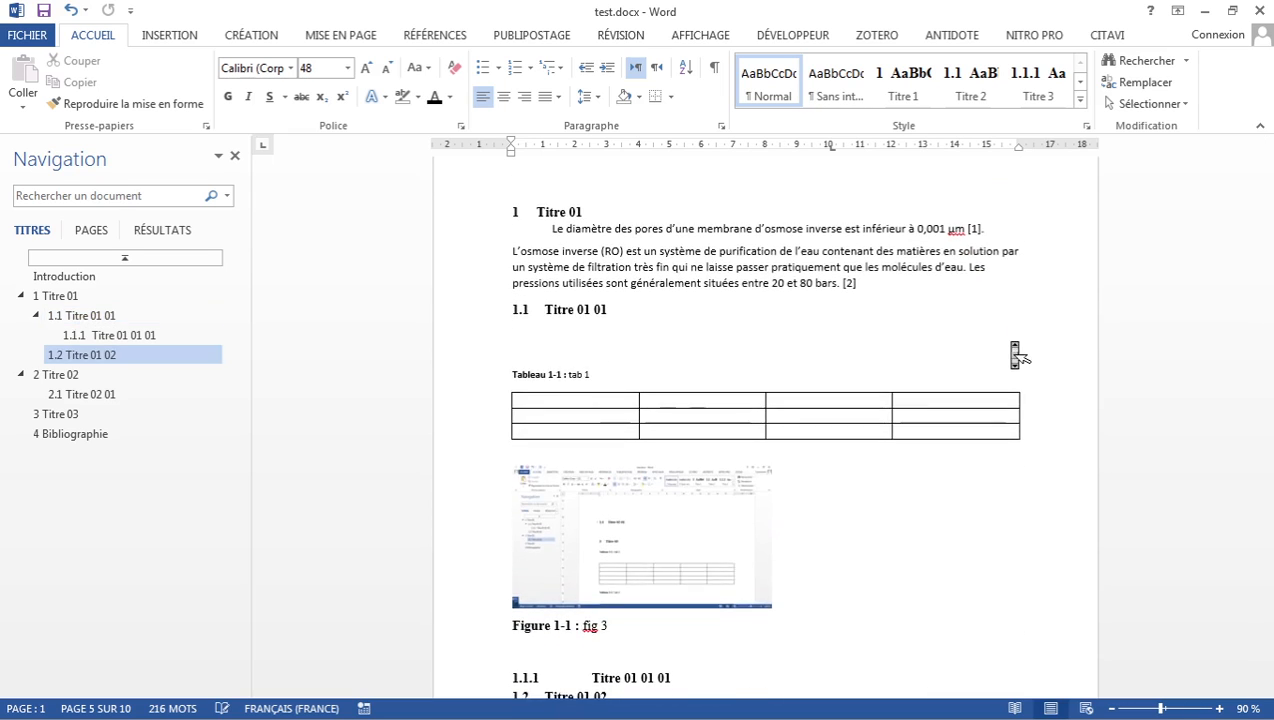
pyautogui.scroll(3, 1013, 350)
pyautogui.scroll(6, 1013, 350)
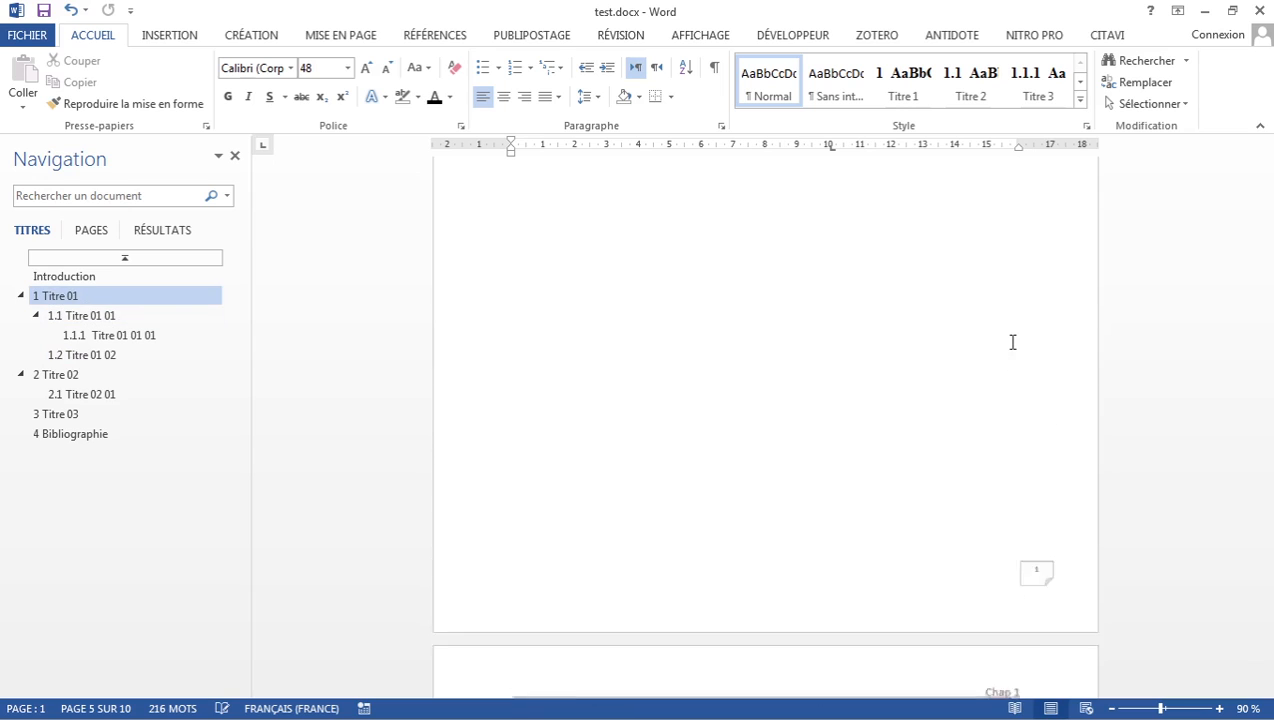
# Step: Add blank lines below the Introduction heading until the section runs onto a second page
pyautogui.scroll(5, 1014, 353)
pyautogui.scroll(-1, 1015, 355)
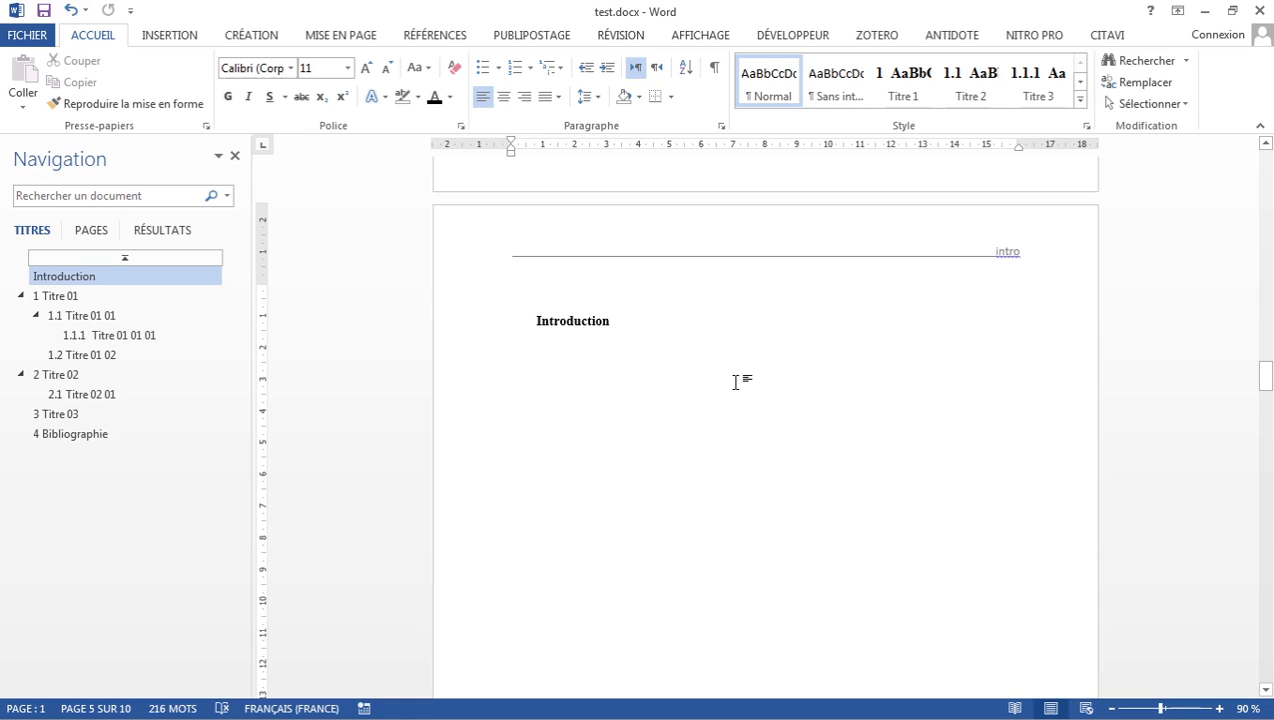
pyautogui.press('Return')
pyautogui.press('Return')
pyautogui.press('Return')
pyautogui.press('Return')
pyautogui.press('Return')
pyautogui.press('Return')
pyautogui.press('Return')
pyautogui.press('Return')
pyautogui.press('Return')
pyautogui.press('Return')
pyautogui.press('Return')
pyautogui.press('Return')
pyautogui.press('Return')
pyautogui.press('Return')
pyautogui.press('Return')
pyautogui.press('Return')
pyautogui.press('Return')
pyautogui.press('Return')
pyautogui.press('Return')
pyautogui.press('Return')
pyautogui.press('Return')
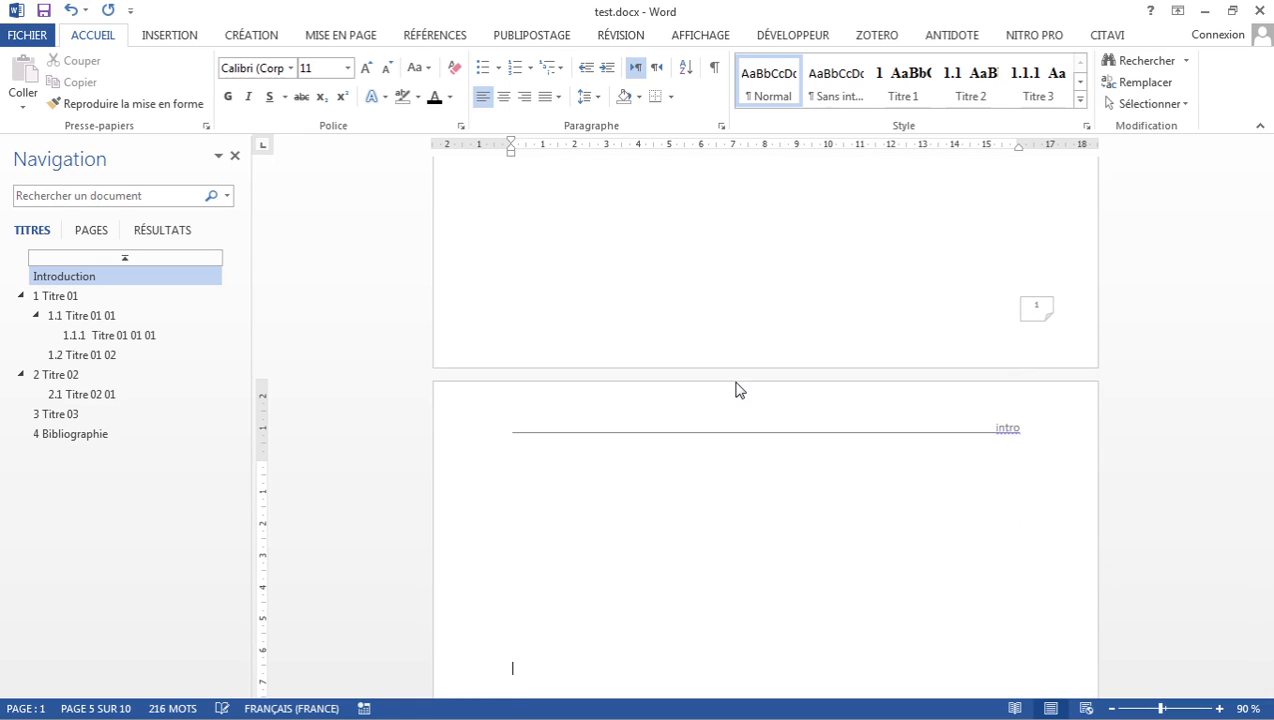
# Step: Compare the headers and footer page numbers on the two pages of the Introduction
pyautogui.scroll(-8, 738, 390)
pyautogui.scroll(12, 739, 390)
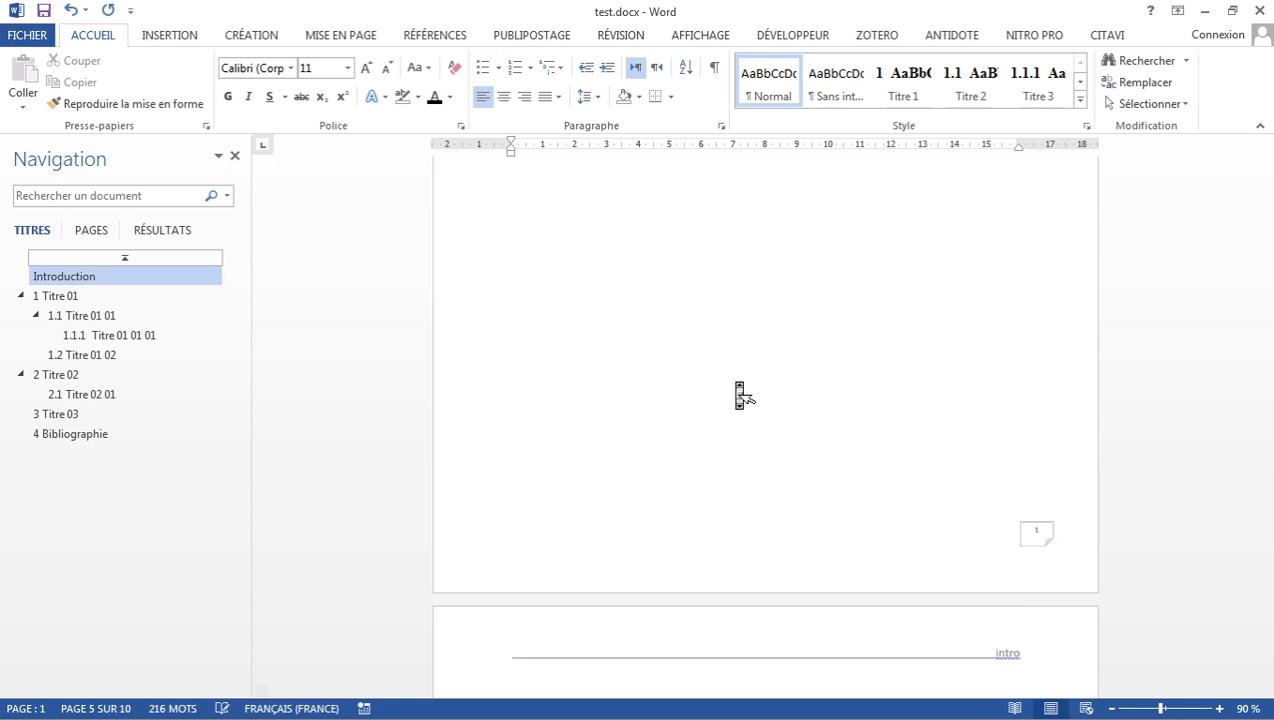
pyautogui.scroll(-8, 739, 395)
pyautogui.scroll(6, 737, 380)
pyautogui.scroll(-3, 774, 569)
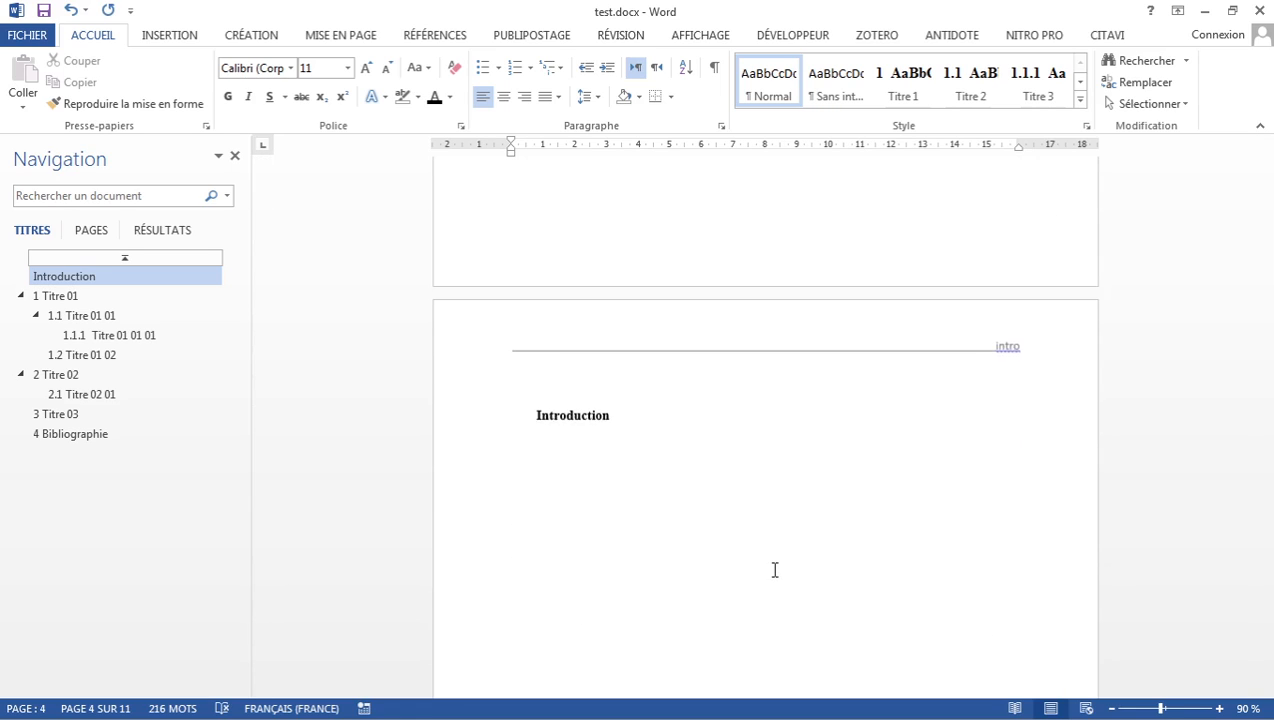
pyautogui.scroll(-20, 1022, 355)
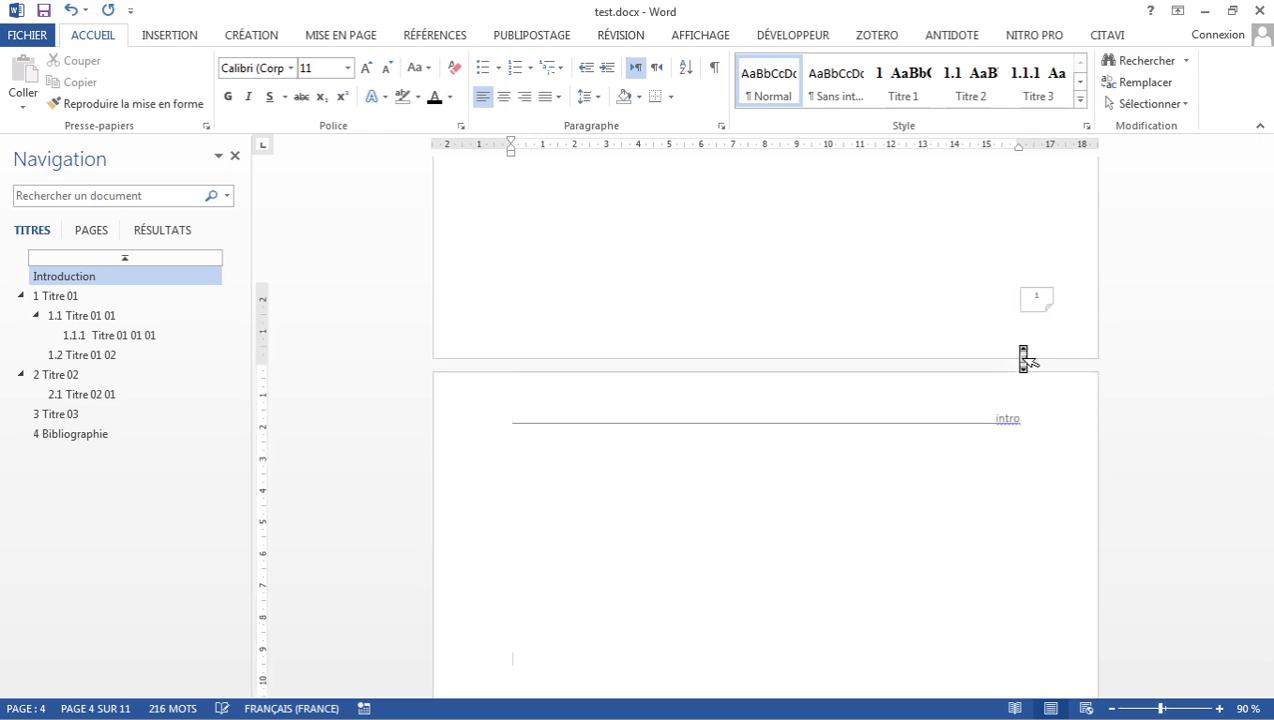
pyautogui.scroll(2, 1022, 235)
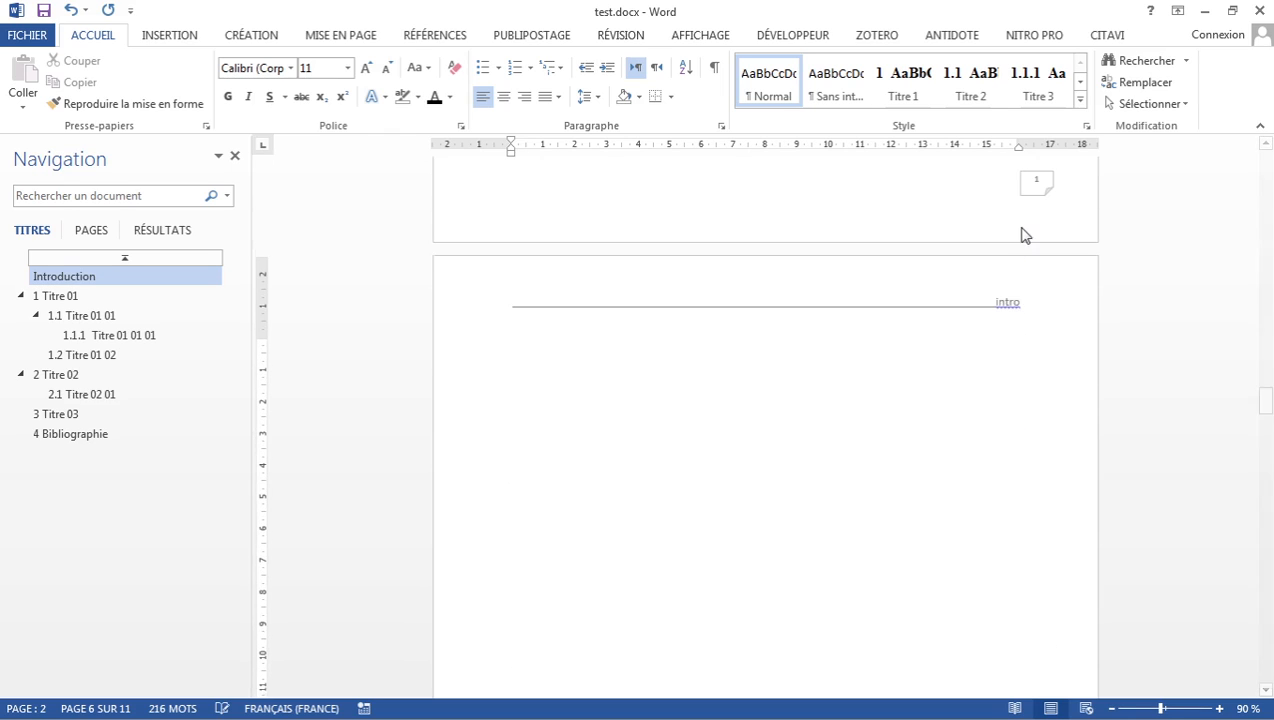
pyautogui.scroll(-15, 1022, 315)
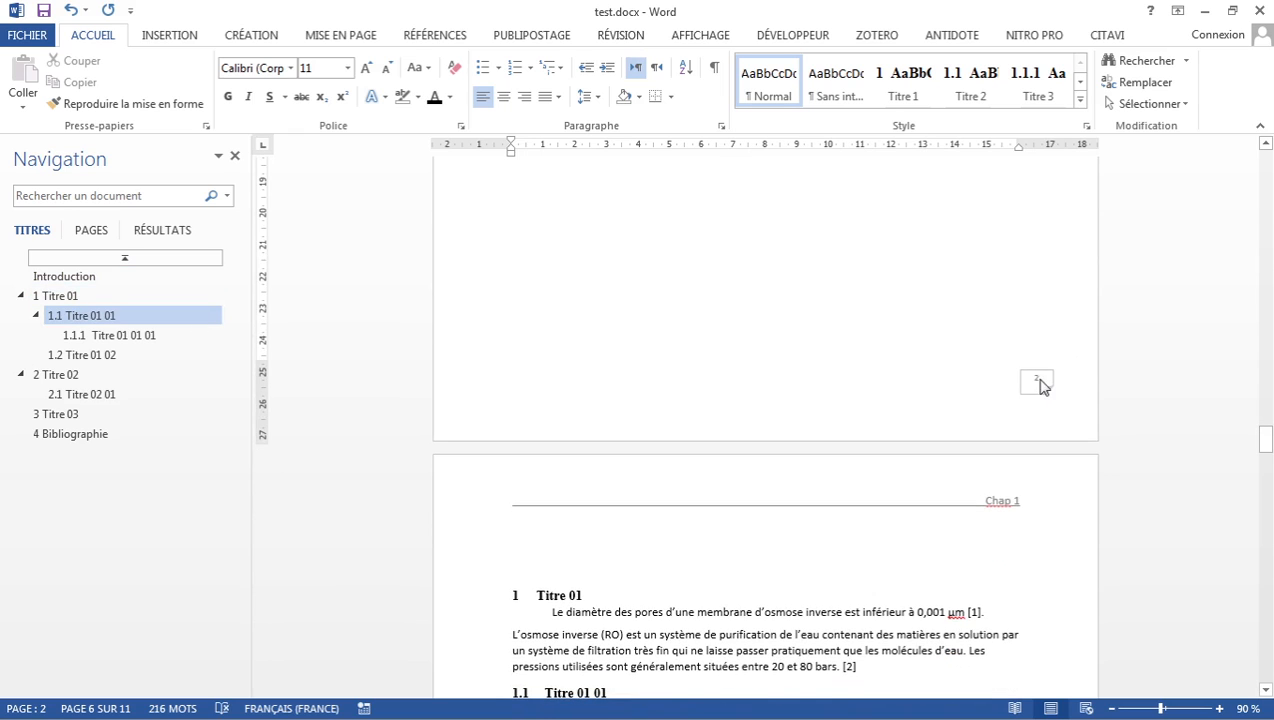
# Step: Examine how the page numbering continues through the Titre 01 and Titre 02 sections, and return to the Introduction's second page
pyautogui.scroll(-10, 968, 515)
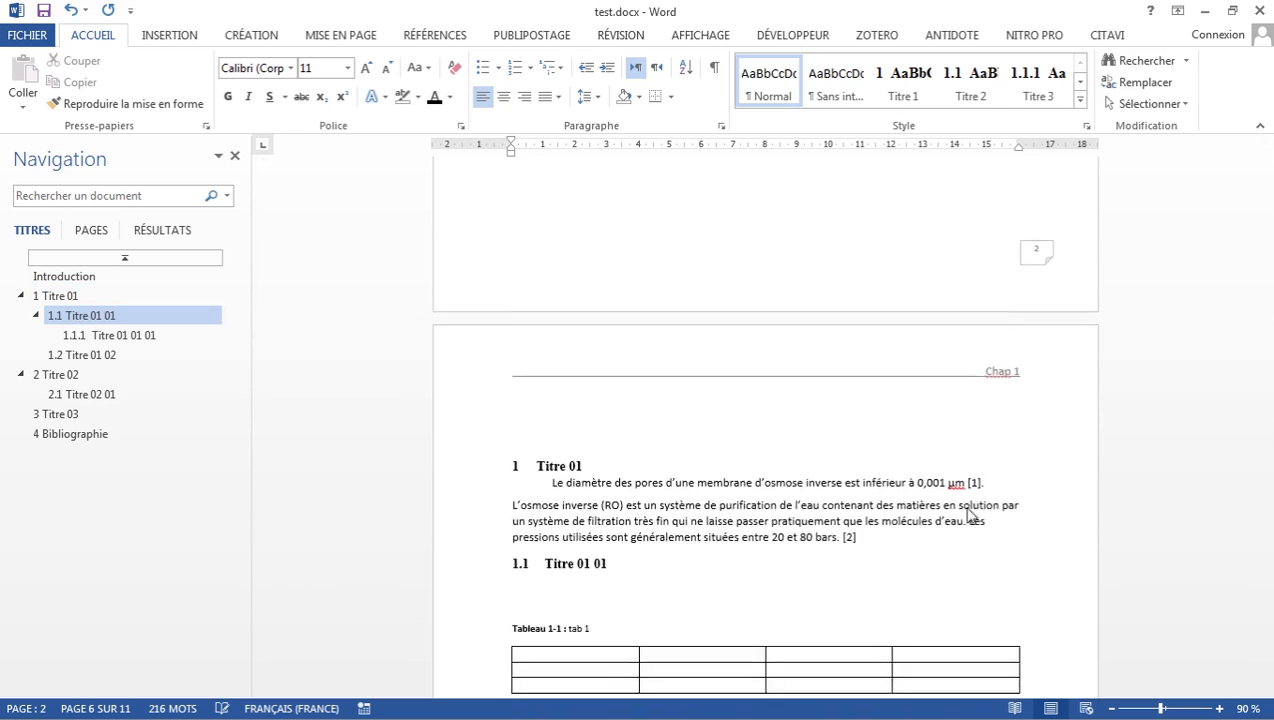
pyautogui.scroll(-5, 968, 515)
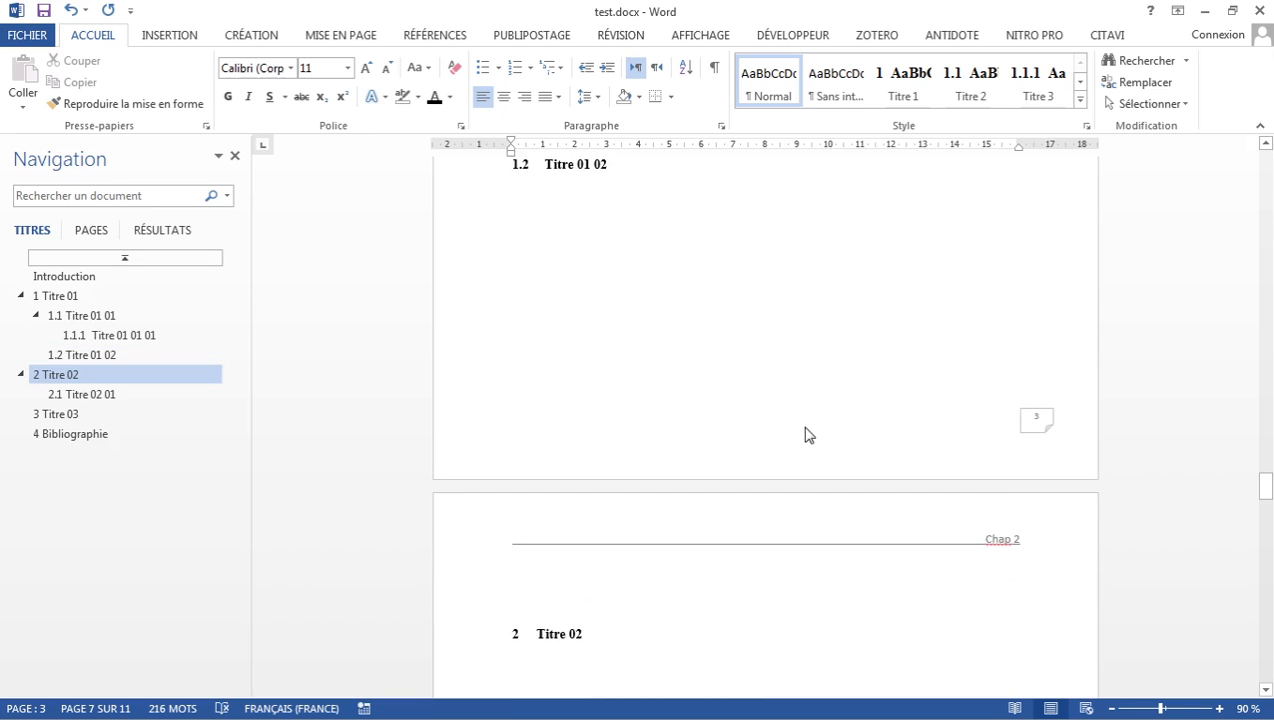
pyautogui.scroll(-8, 808, 434)
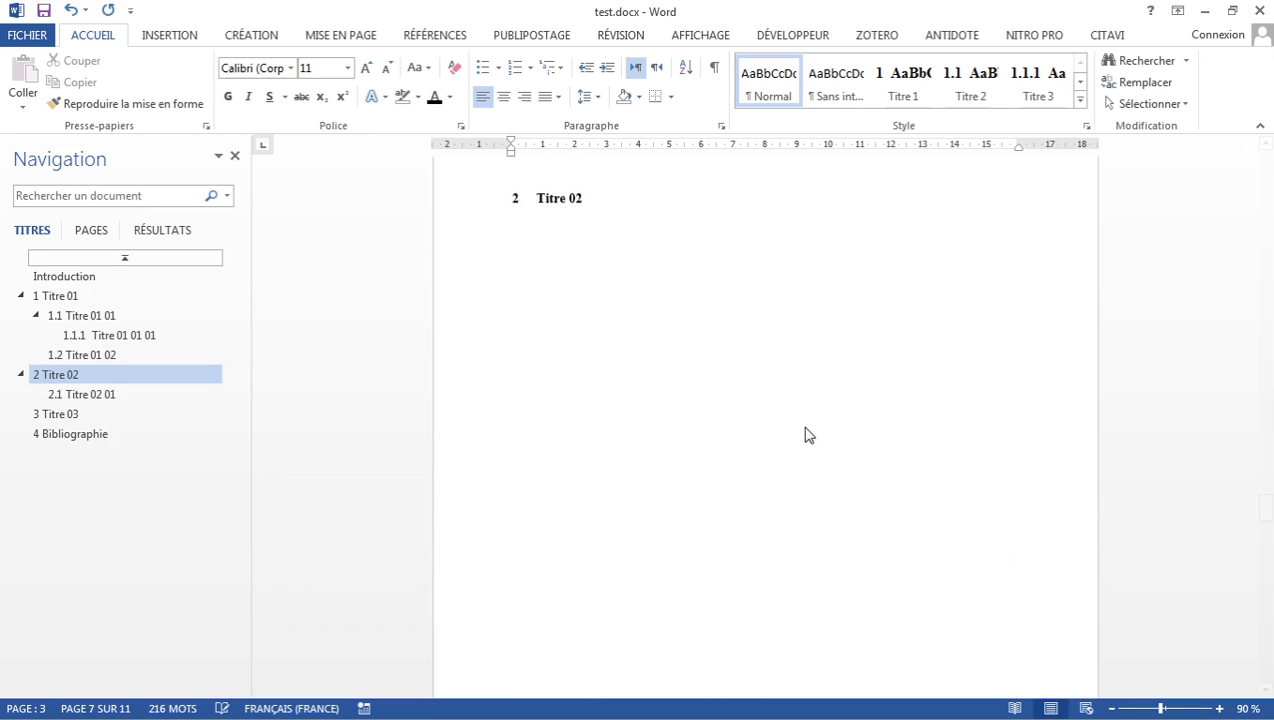
pyautogui.scroll(-12, 808, 434)
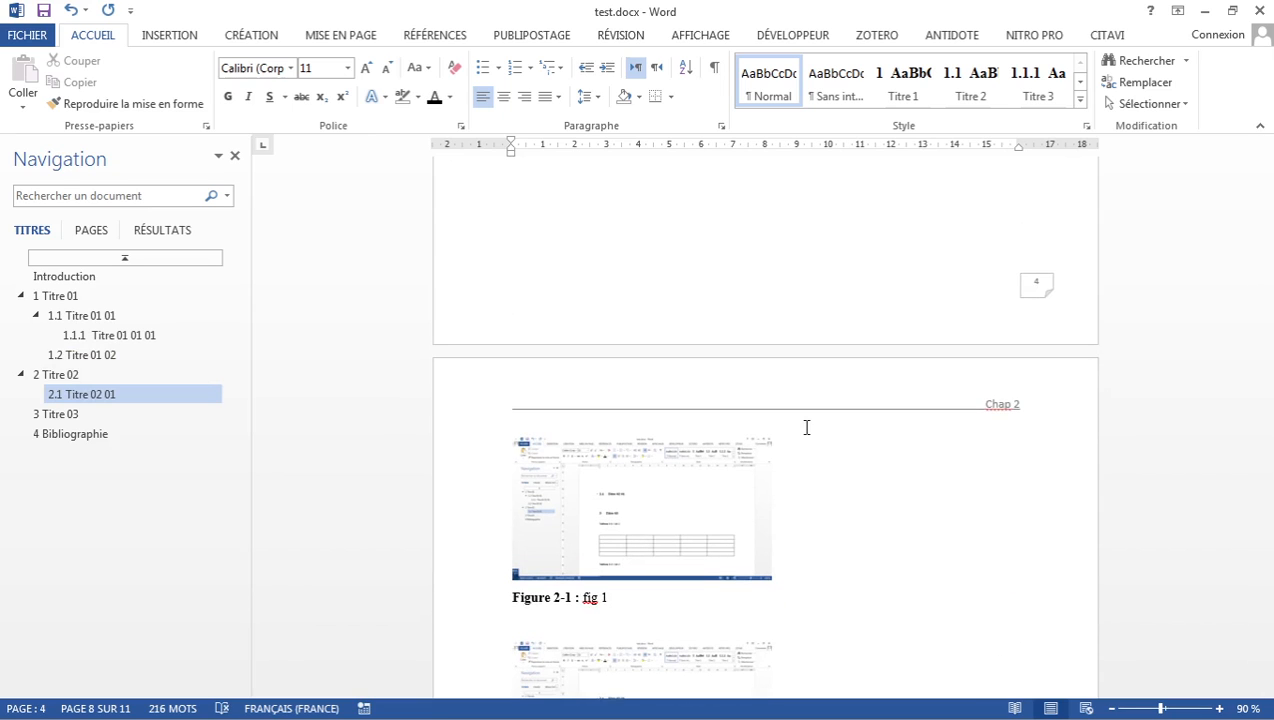
pyautogui.scroll(20, 807, 427)
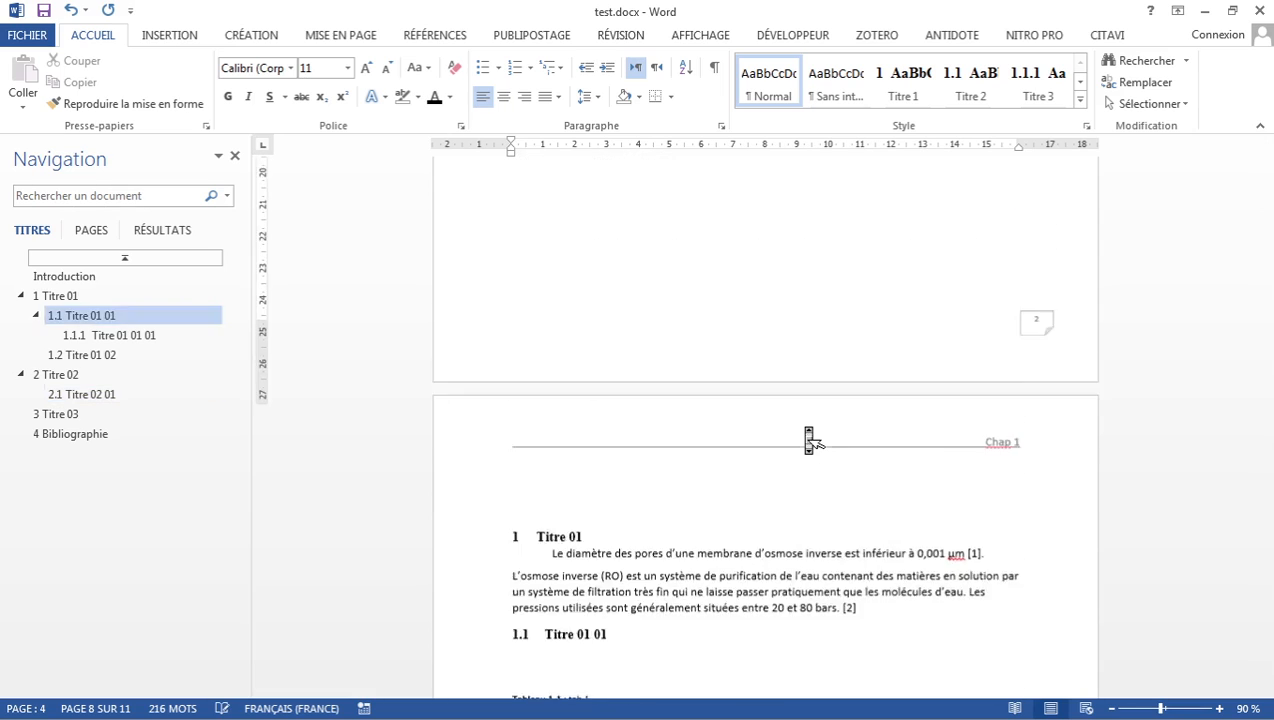
pyautogui.scroll(5, 808, 437)
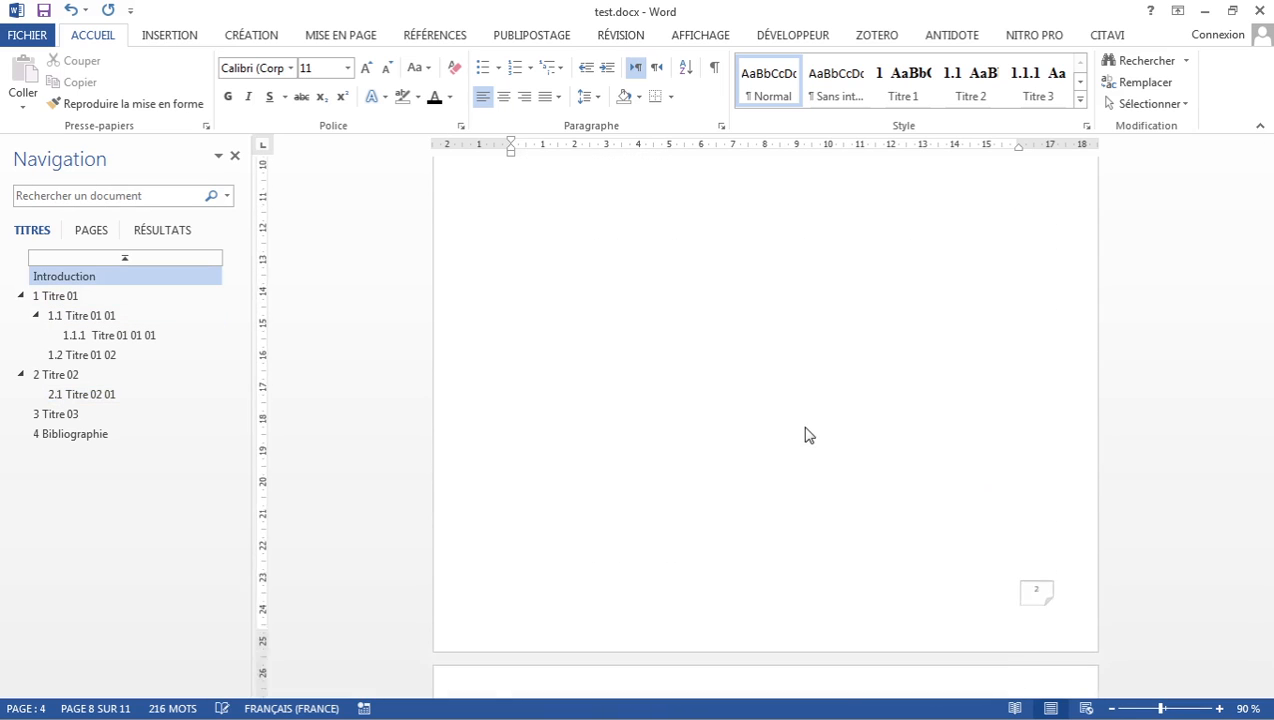
pyautogui.scroll(5, 808, 435)
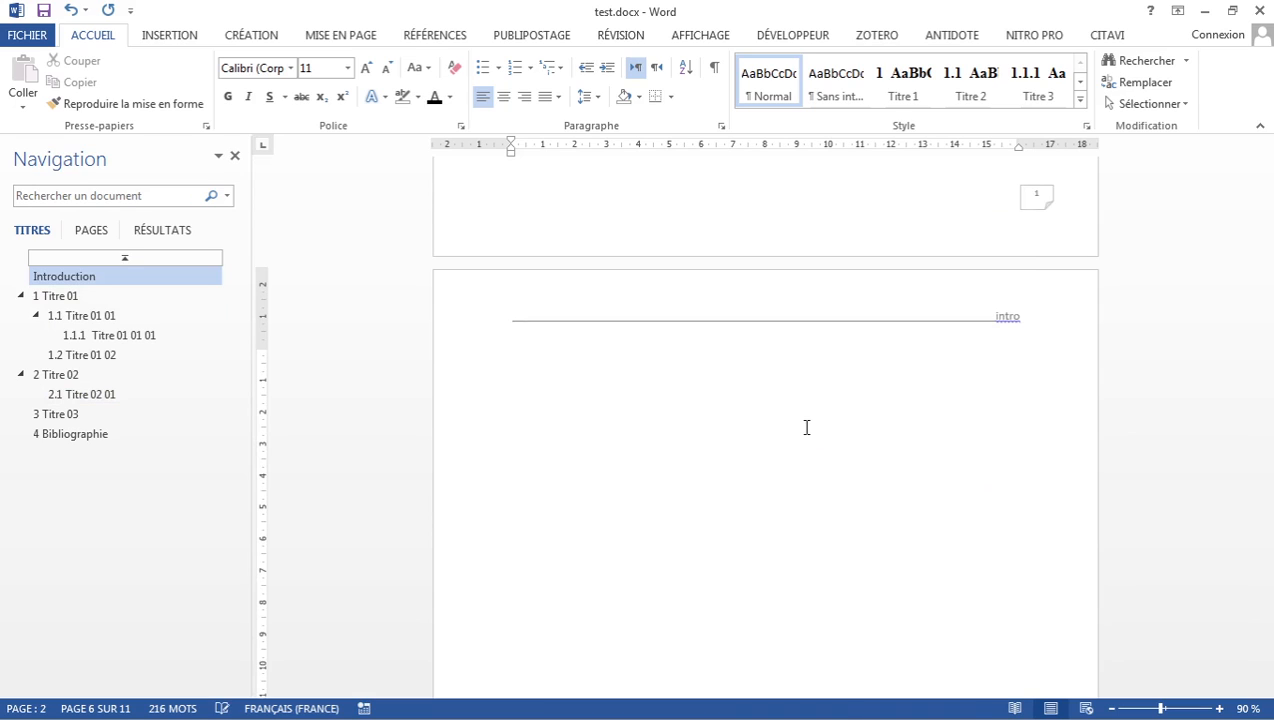
pyautogui.scroll(2, 807, 427)
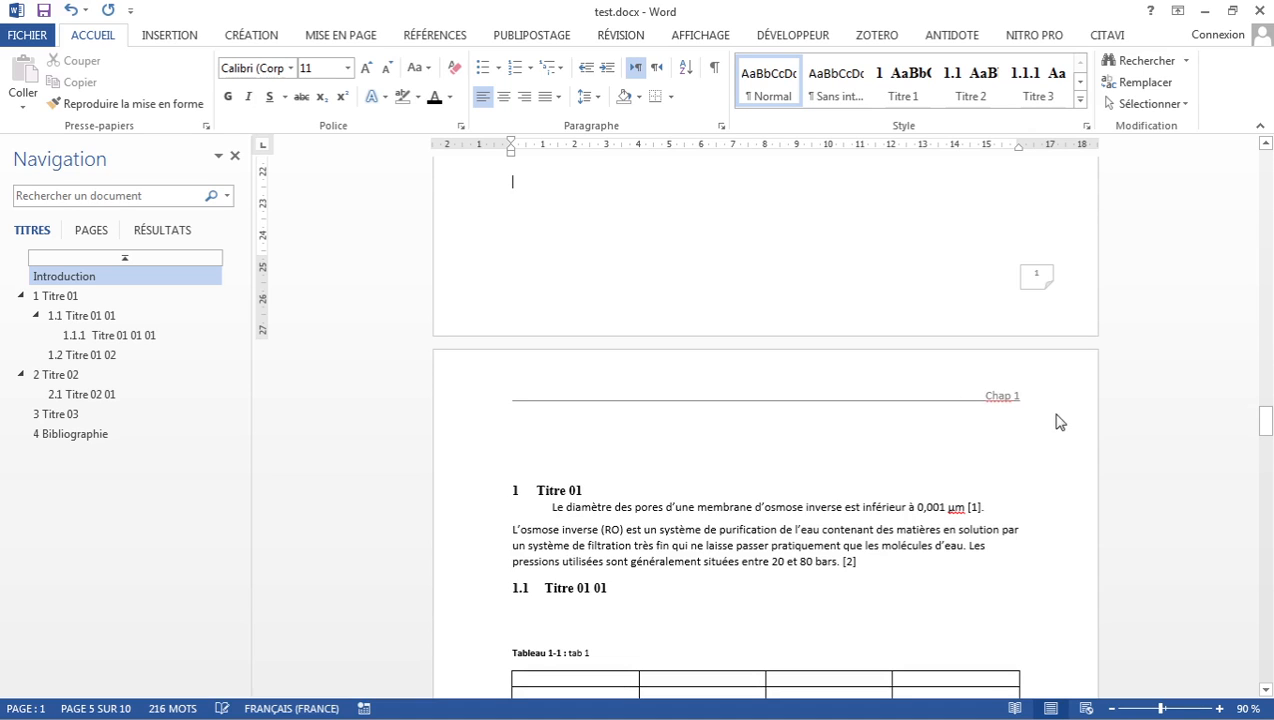
# Step: Review the headers and page numbers from the single-page Introduction to the Bibliographie section at the end of the document
pyautogui.scroll(6, 616, 190)
pyautogui.scroll(-3, 616, 190)
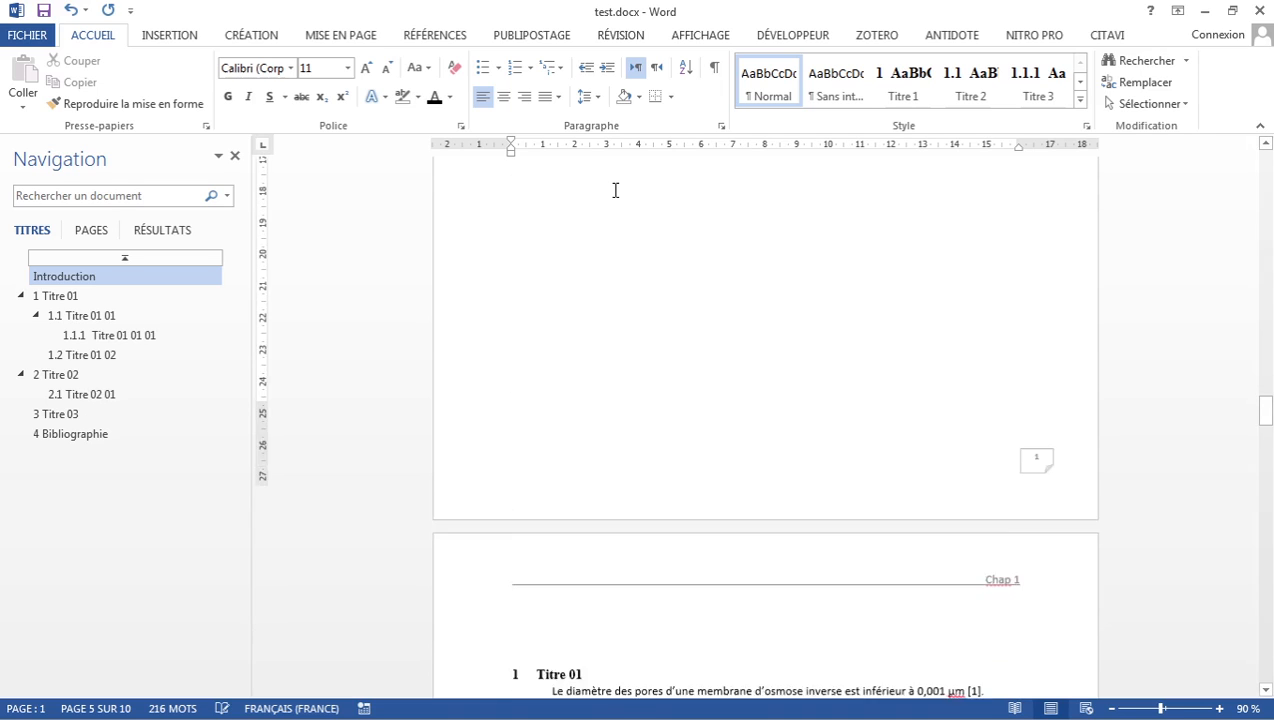
pyautogui.scroll(10, 616, 190)
pyautogui.scroll(1, 620, 205)
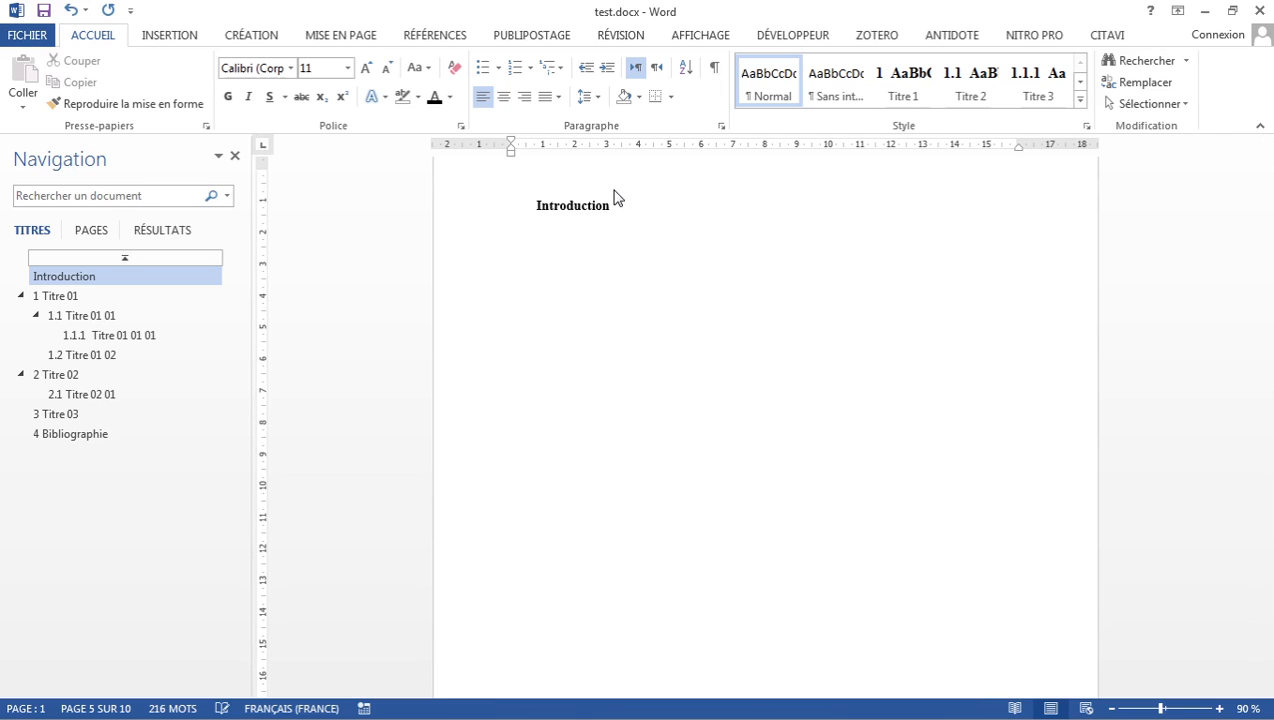
pyautogui.scroll(7, 617, 200)
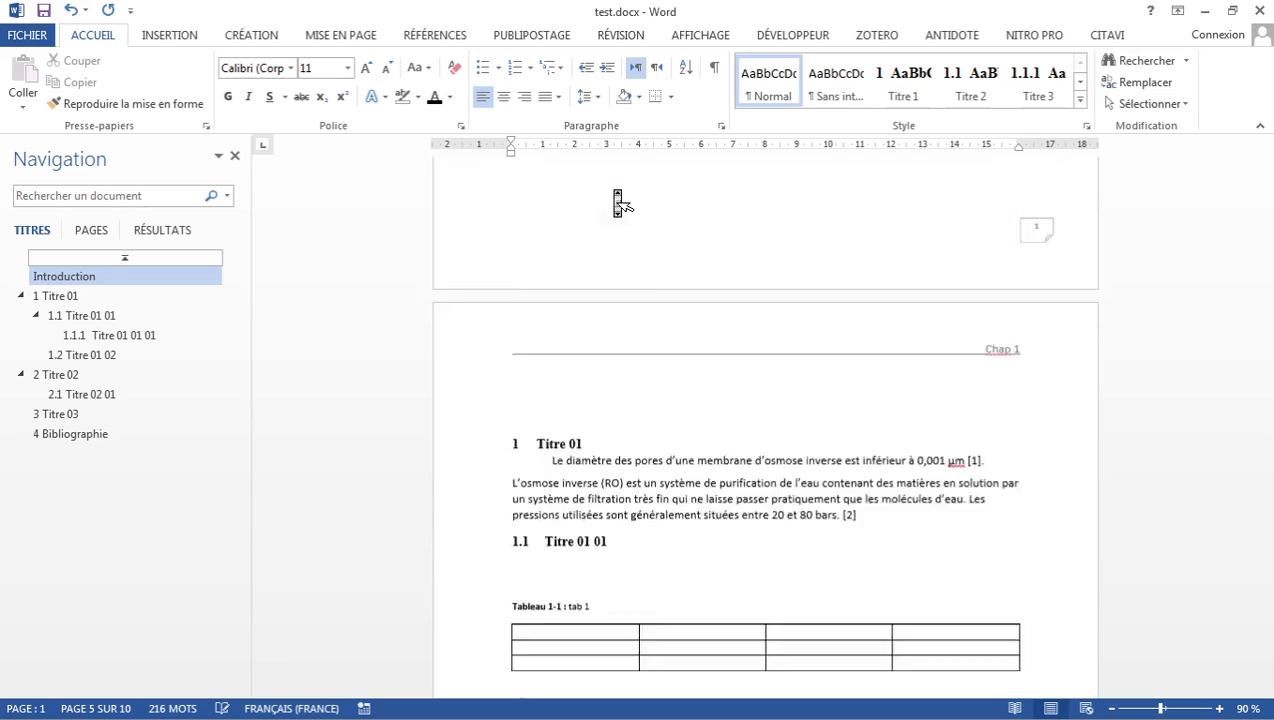
pyautogui.scroll(-15, 617, 203)
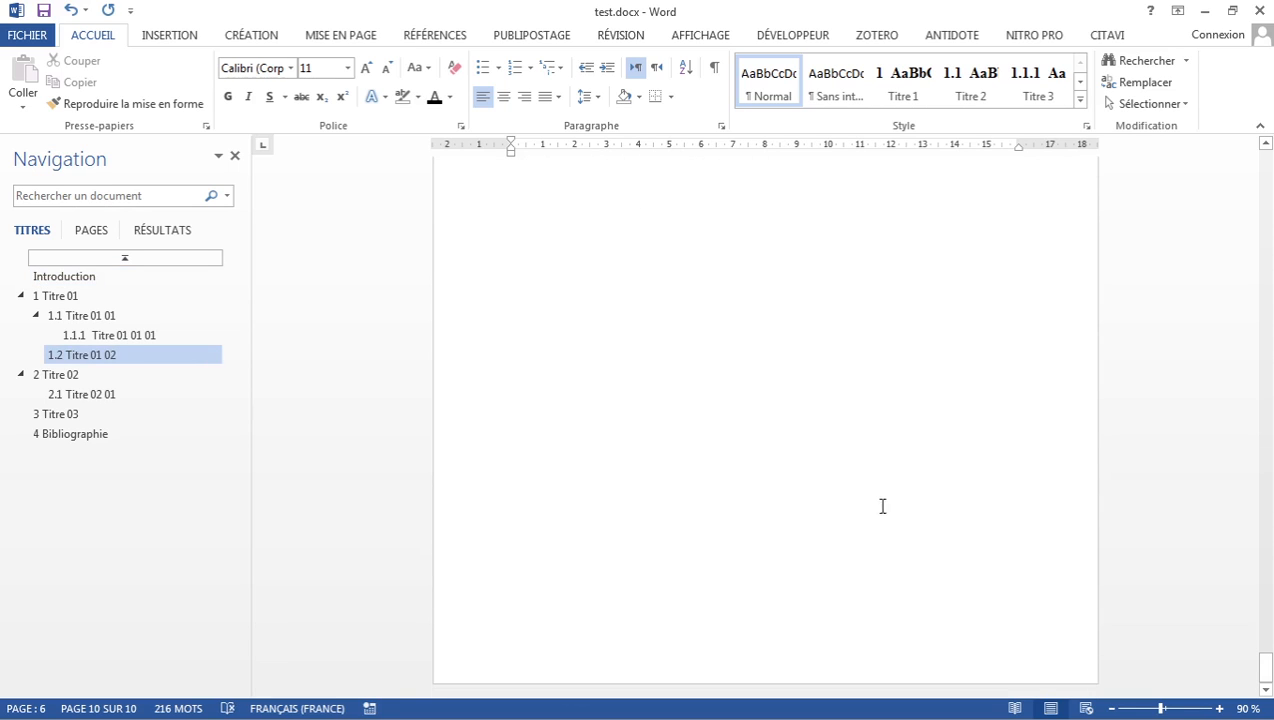
pyautogui.scroll(5, 845, 507)
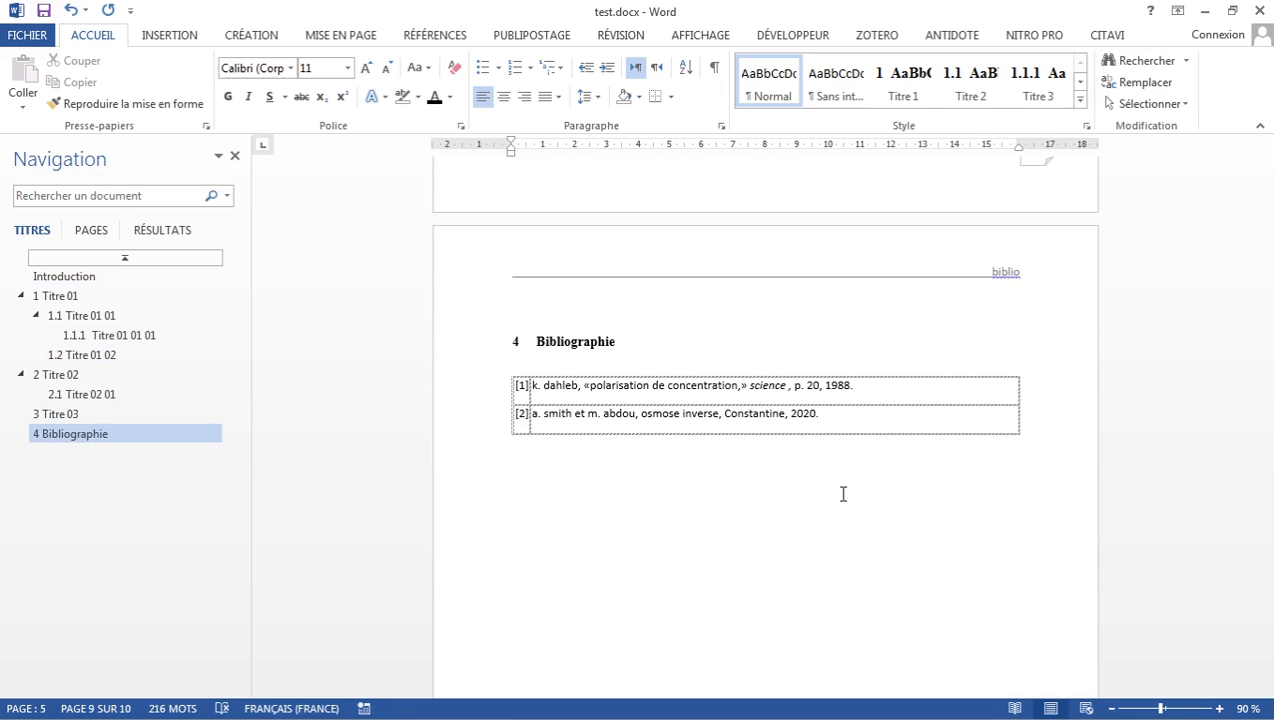
pyautogui.scroll(3, 843, 493)
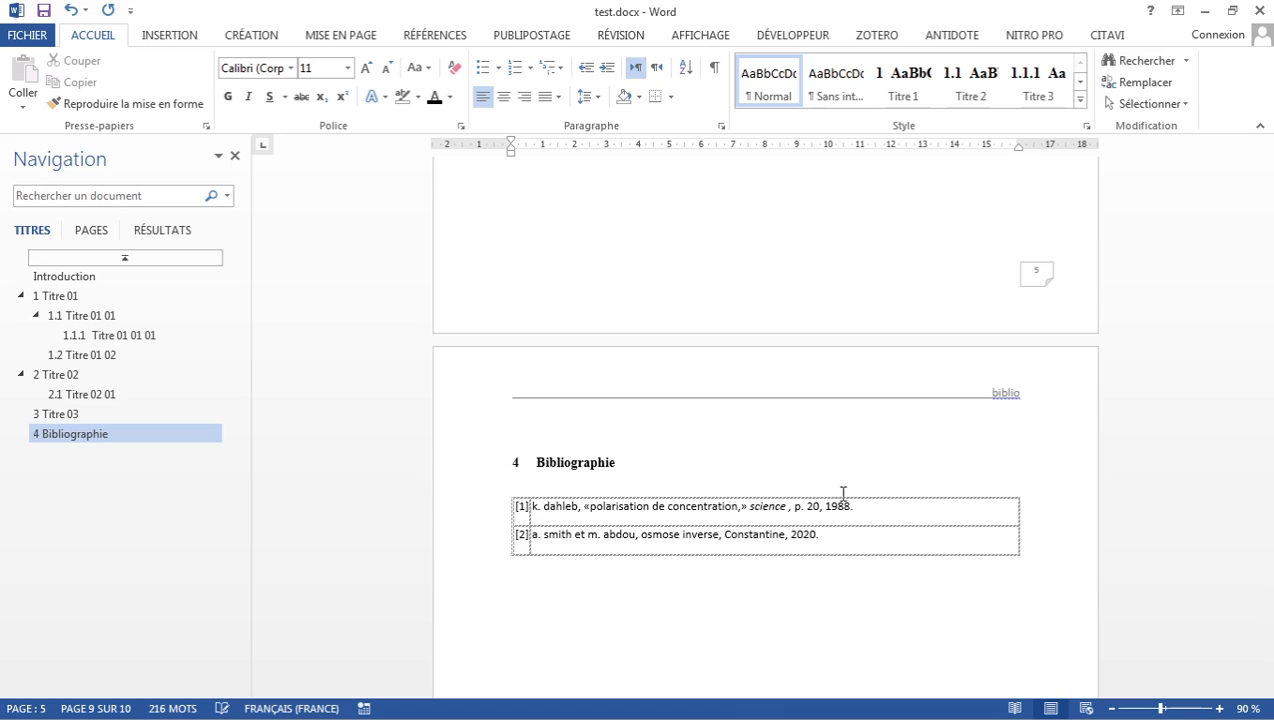
# Step: Navigate by headings to the Introduction, the start of the document and "Titre 01" to view these sections
pyautogui.click(40, 277)
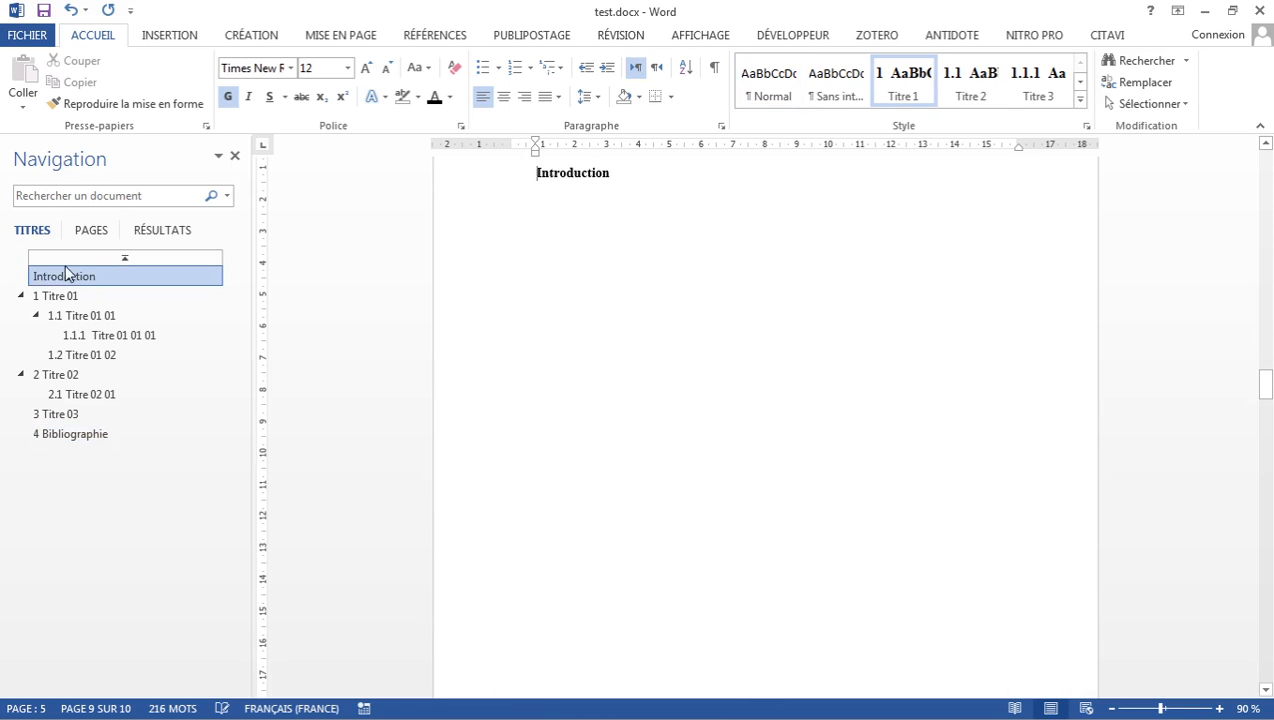
pyautogui.click(71, 259)
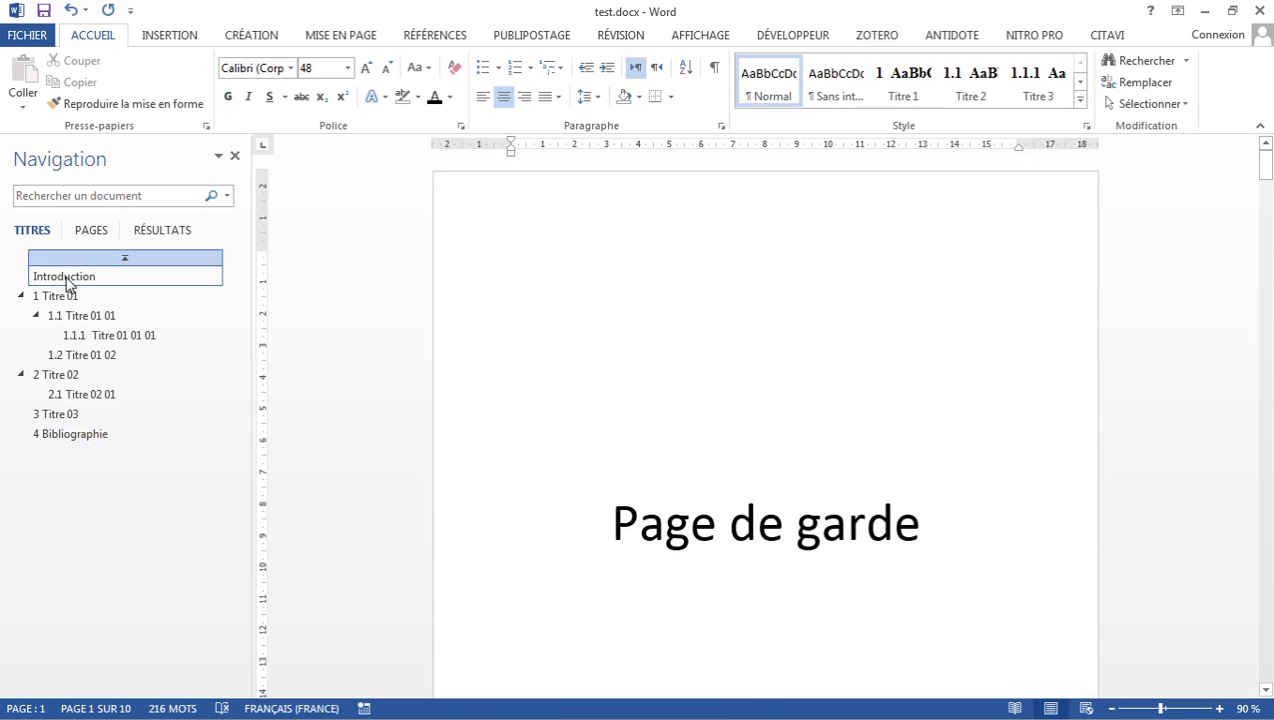
pyautogui.click(66, 278)
pyautogui.click(55, 299)
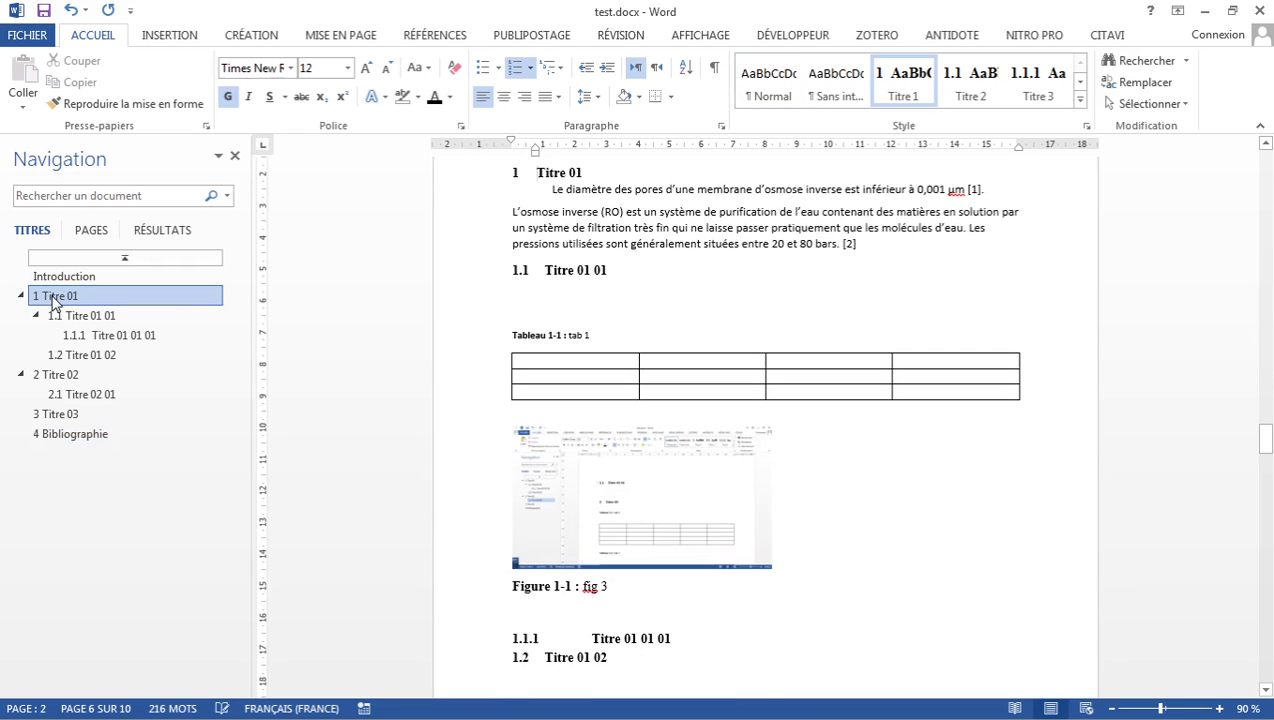
# Step: Navigate by headings to Titre 02, Titre 03, Bibliographie and Introduction, and review the preceding pages back to the start of the document
pyautogui.click(42, 378)
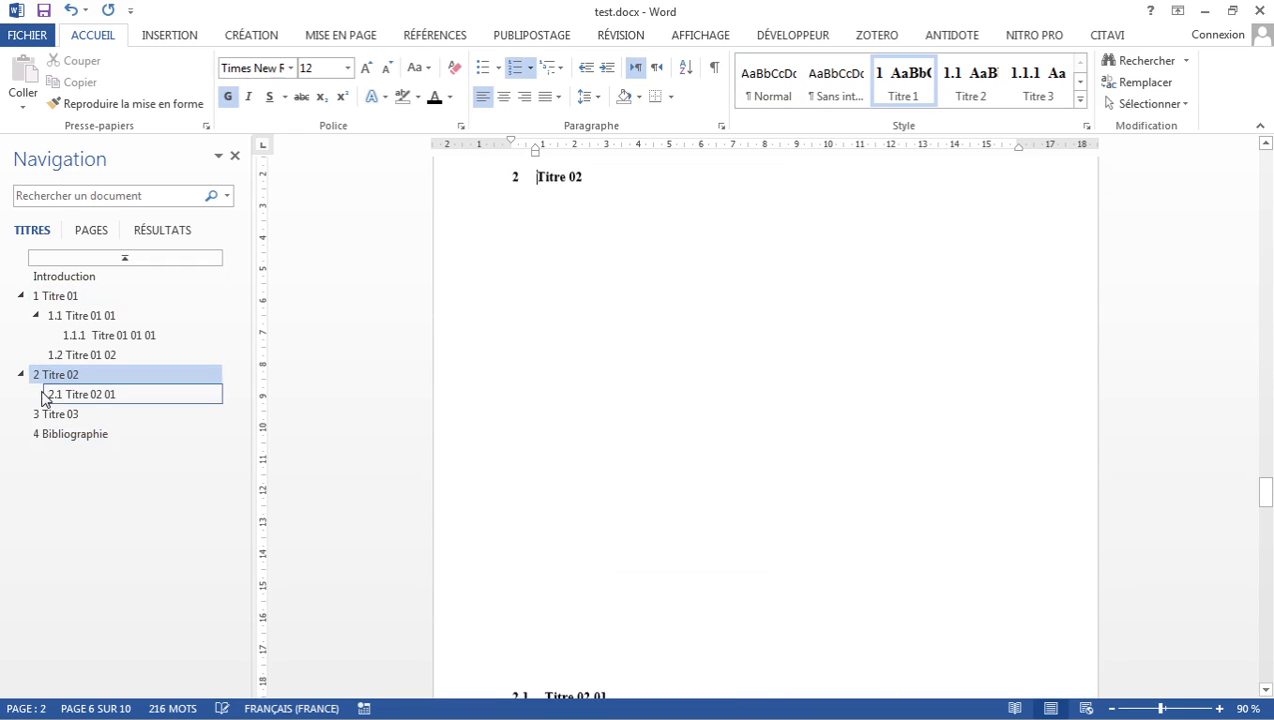
pyautogui.click(42, 418)
pyautogui.click(43, 443)
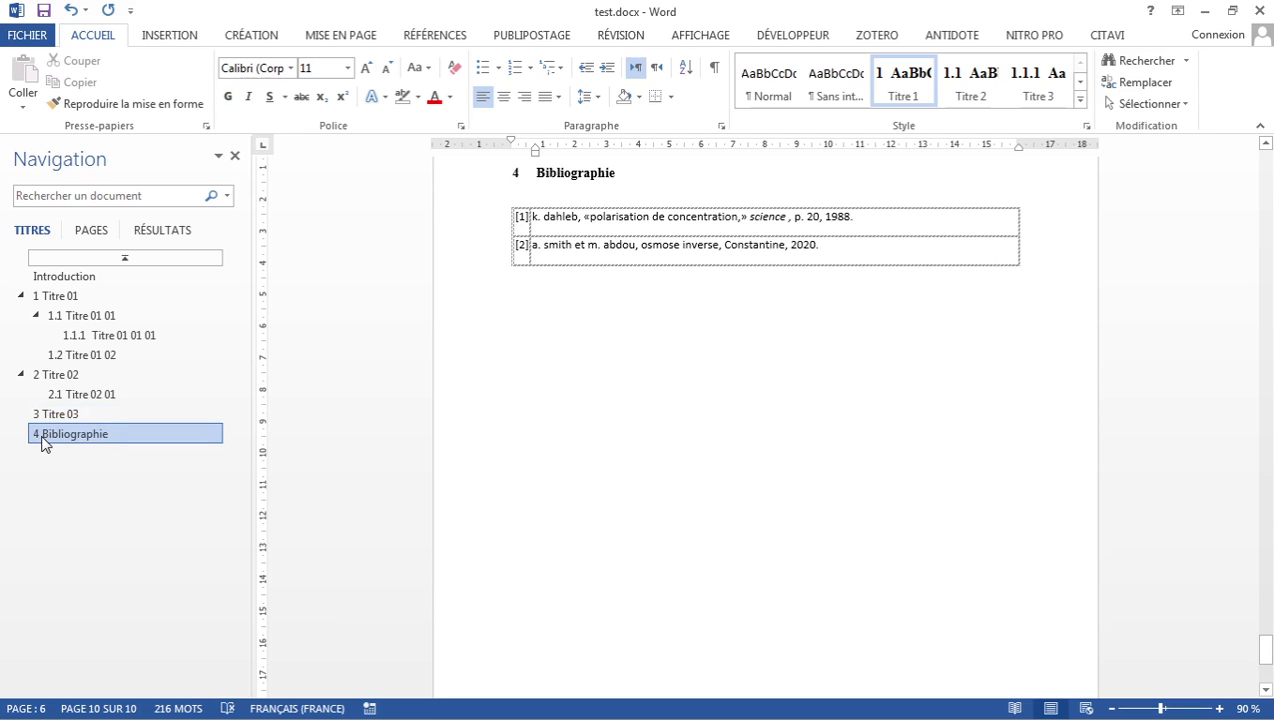
pyautogui.click(83, 277)
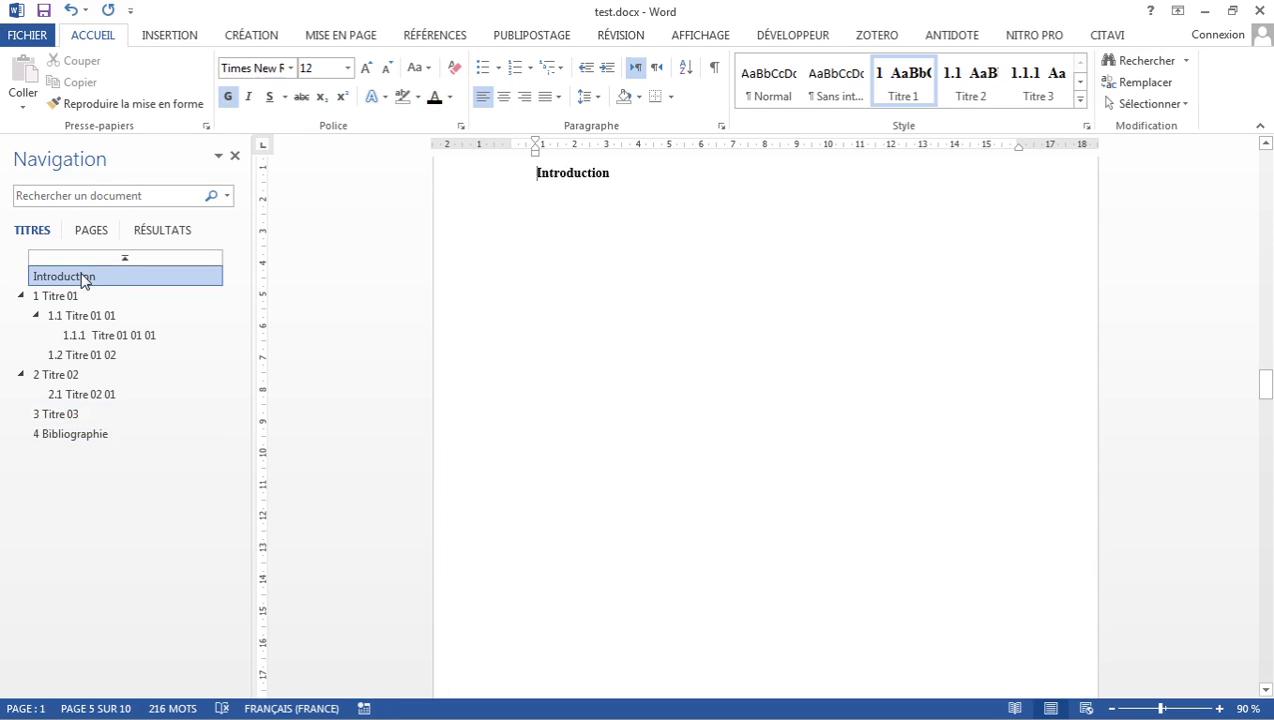
pyautogui.scroll(3, 521, 381)
pyautogui.middleClick(521, 381)
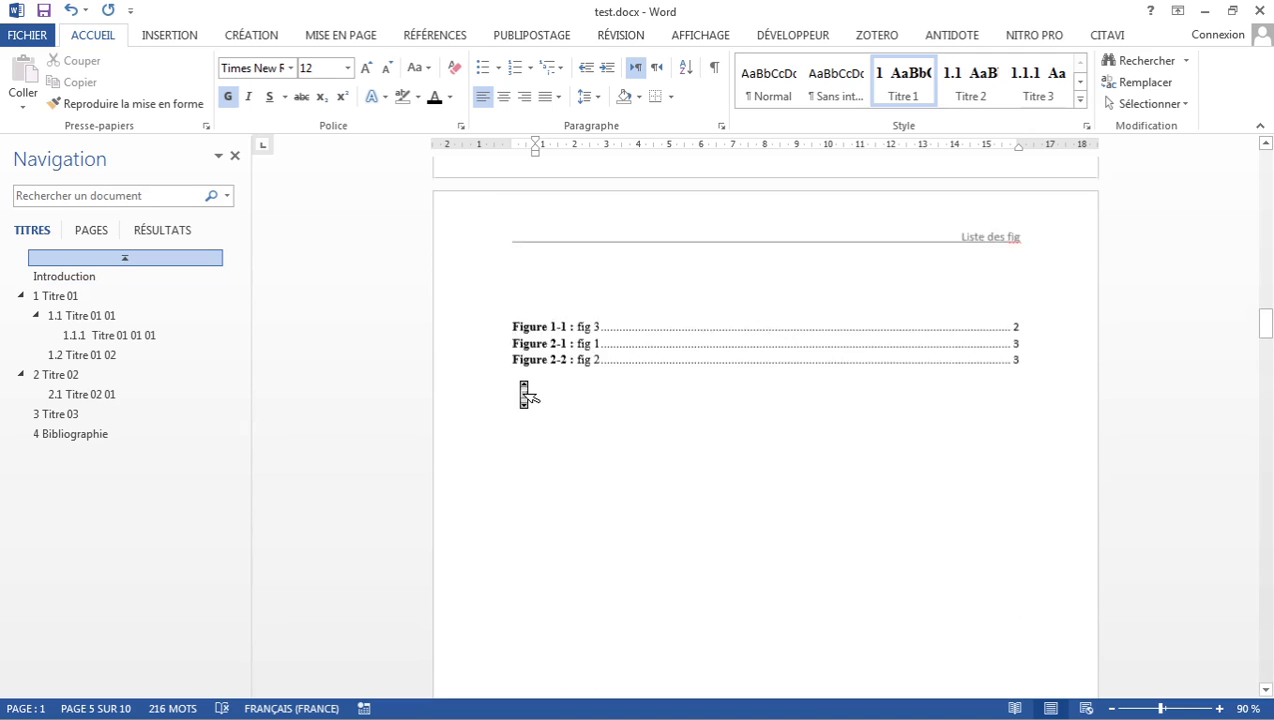
pyautogui.middleClick(525, 391)
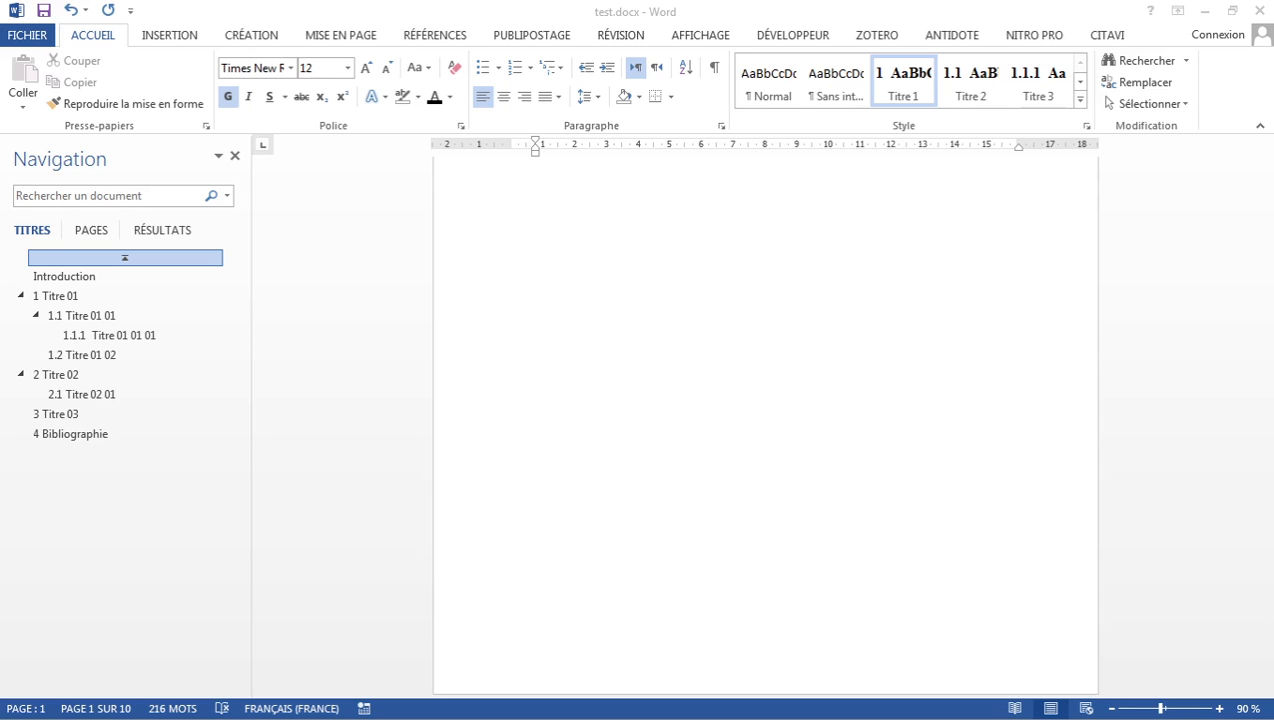
# Step: Switch to Zotero, maximize its window and look through the references in the "final" collection
pyautogui.moveTo(2, 20); pyautogui.dragTo(808, 125)
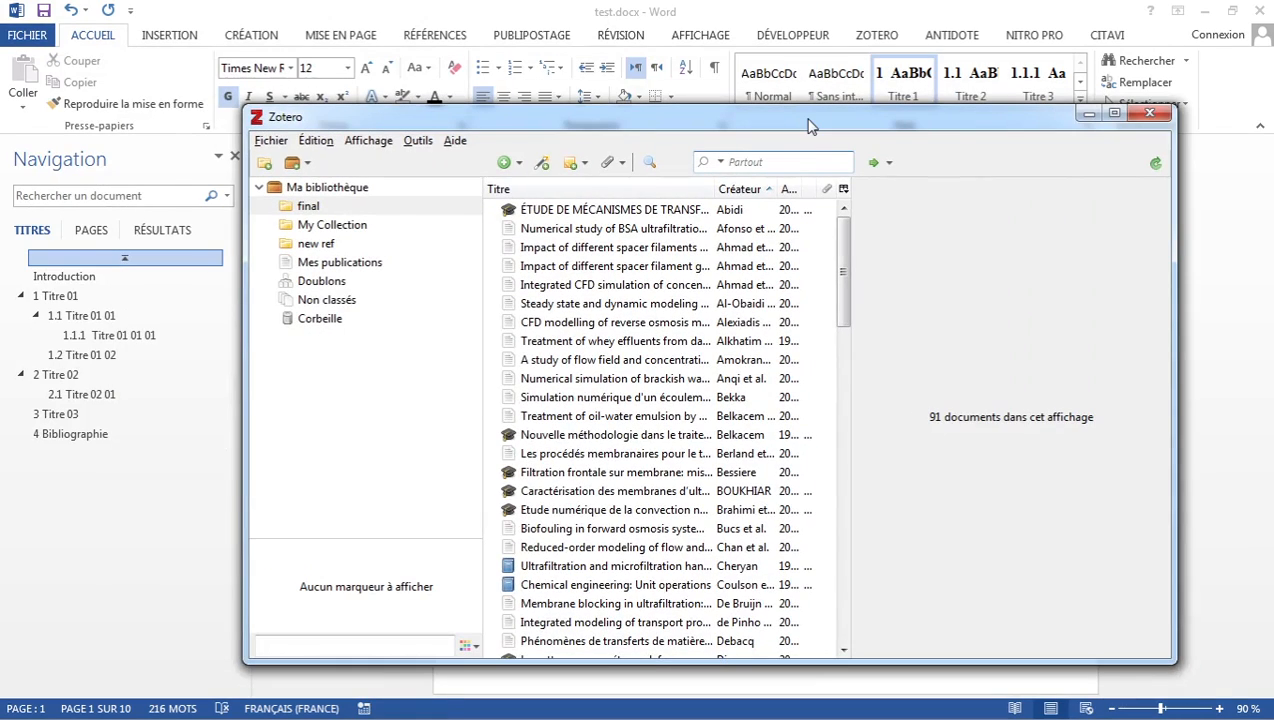
pyautogui.doubleClick(808, 125)
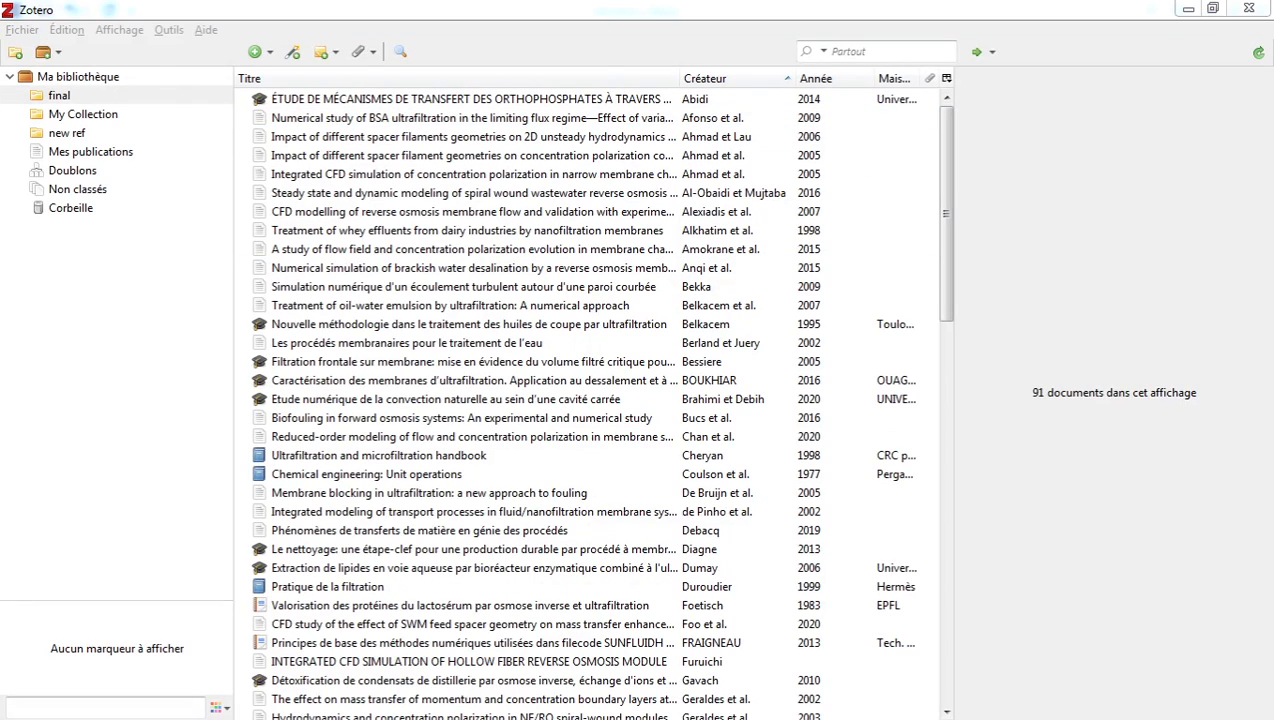
pyautogui.scroll(-5, 530, 290)
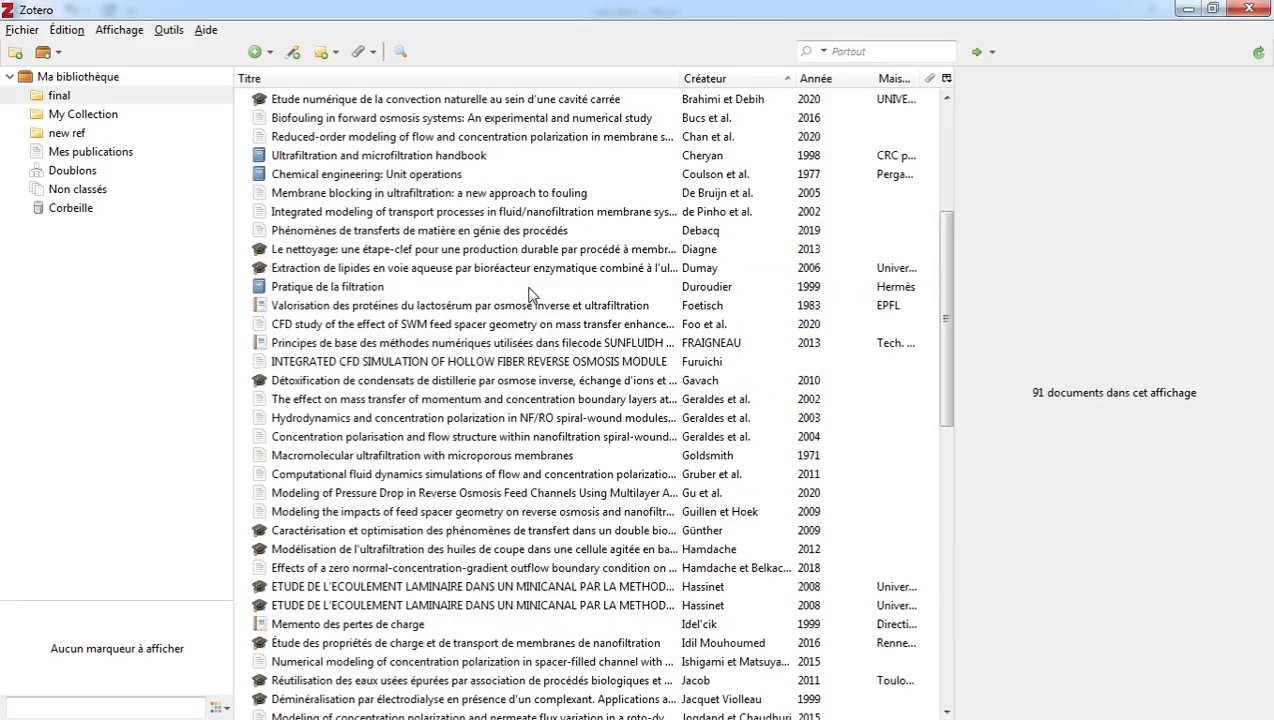
pyautogui.scroll(-13, 531, 292)
pyautogui.click(531, 288)
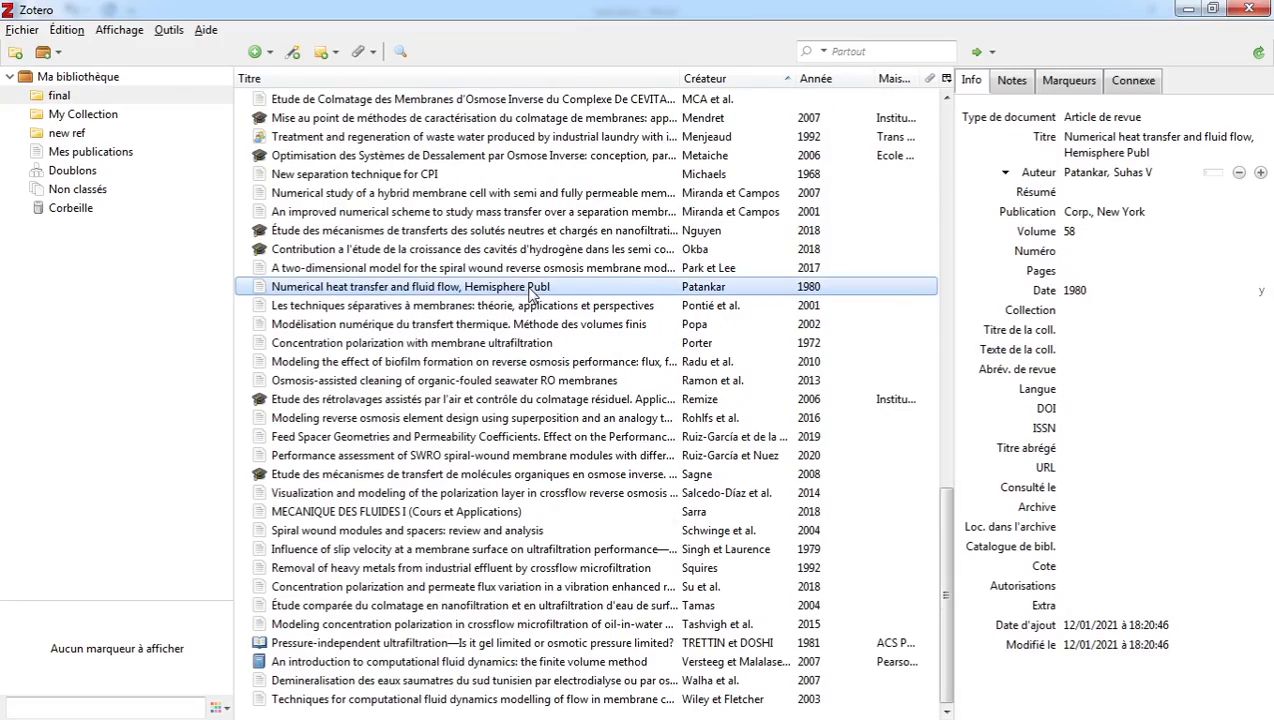
pyautogui.scroll(20, 528, 288)
pyautogui.scroll(-12, 527, 288)
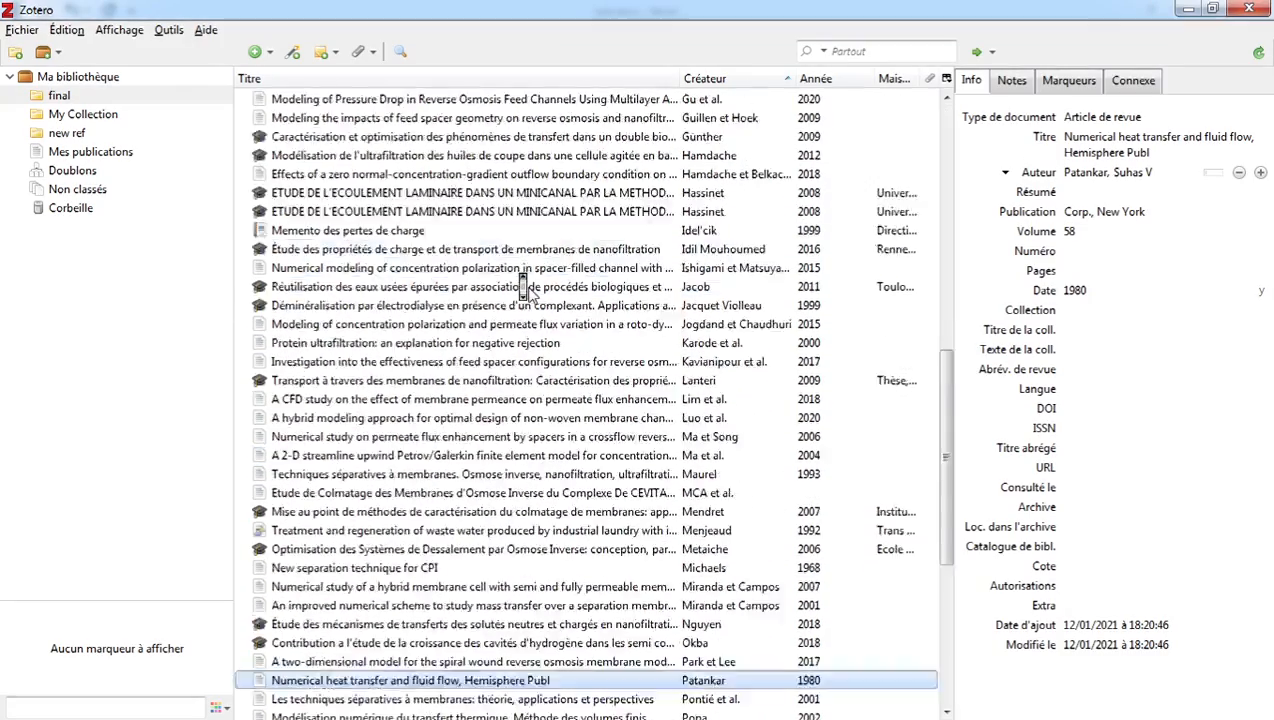
pyautogui.scroll(-7, 527, 290)
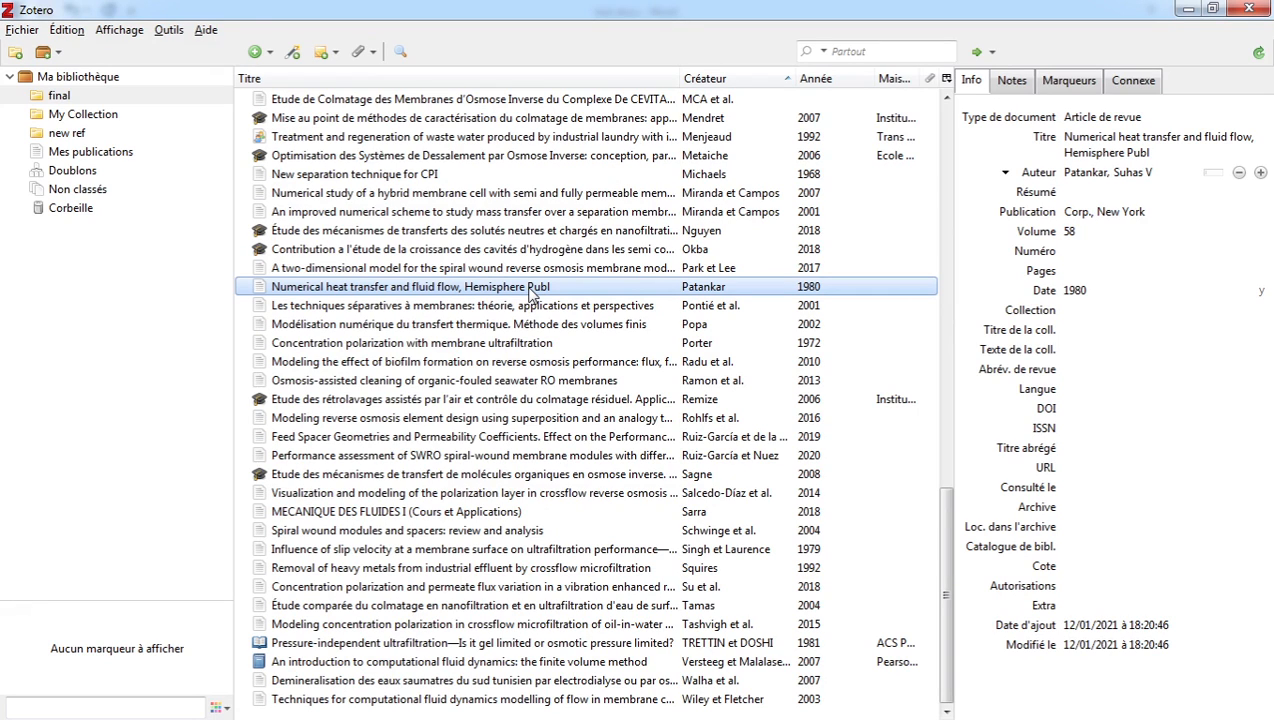
# Step: Add a new reference of type Thèse to the "final" collection
pyautogui.click(253, 53)
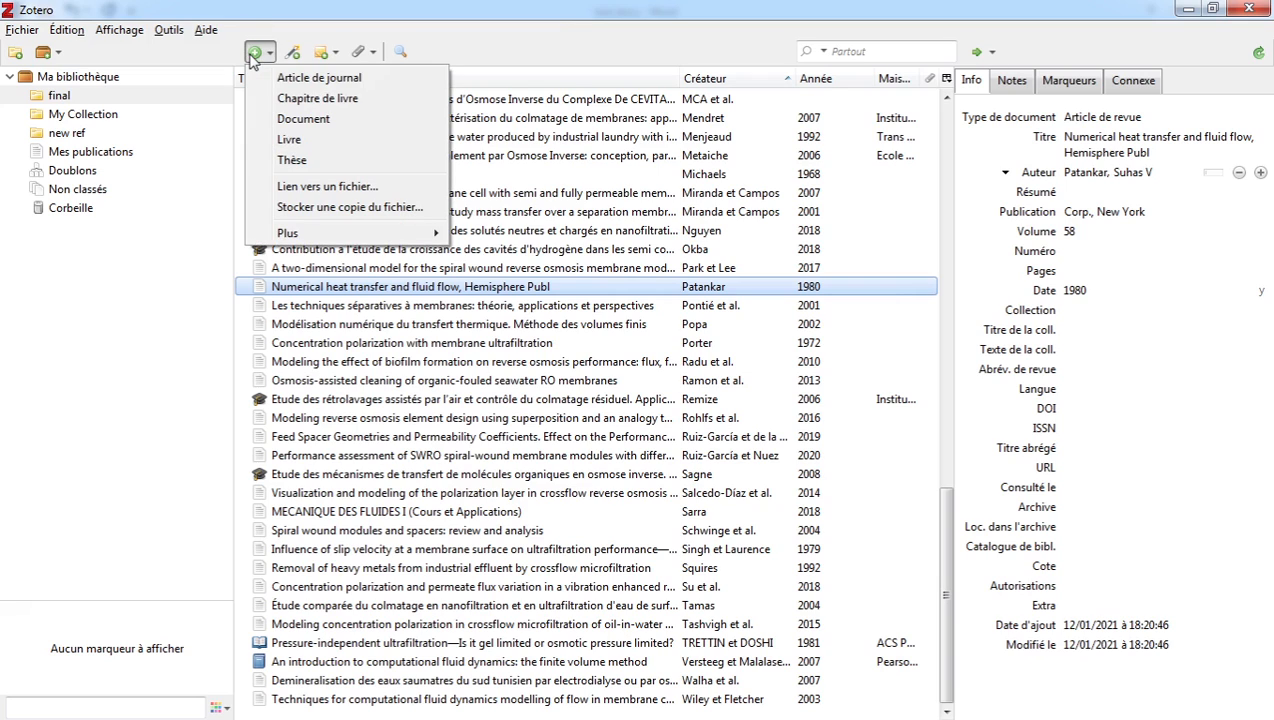
pyautogui.click(293, 161)
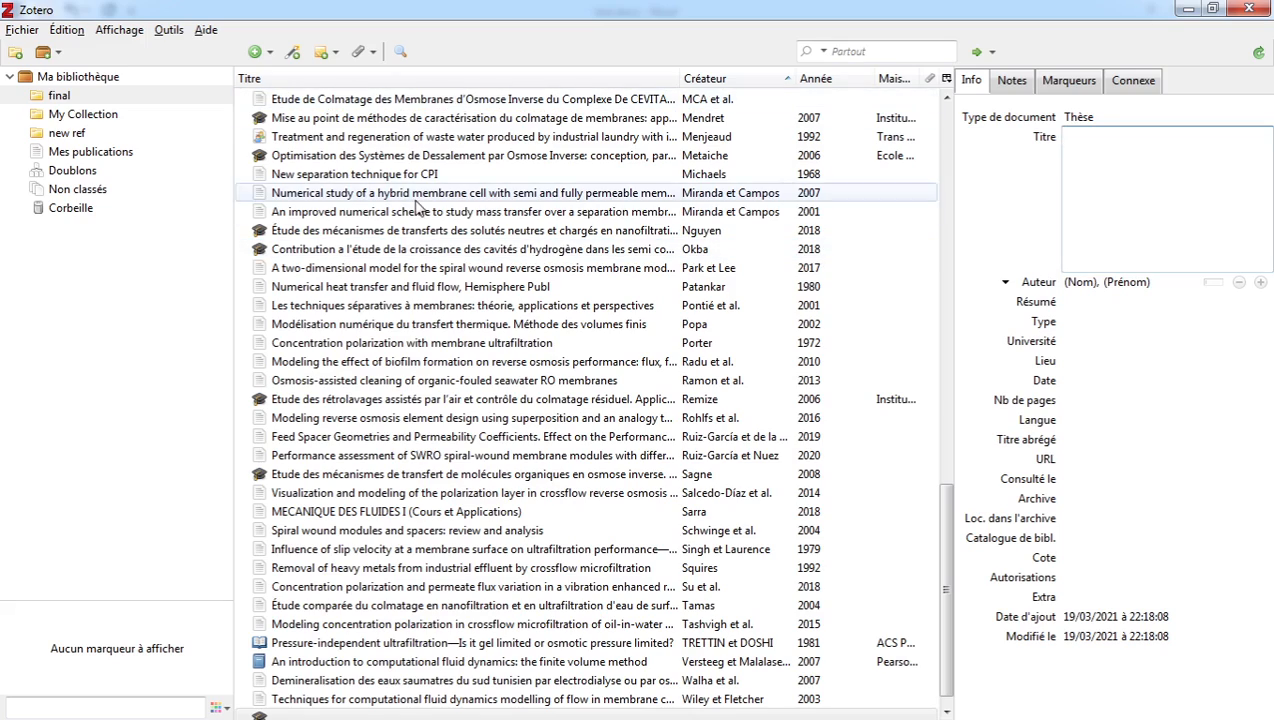
pyautogui.scroll(-1, 388, 428)
pyautogui.scroll(20, 385, 425)
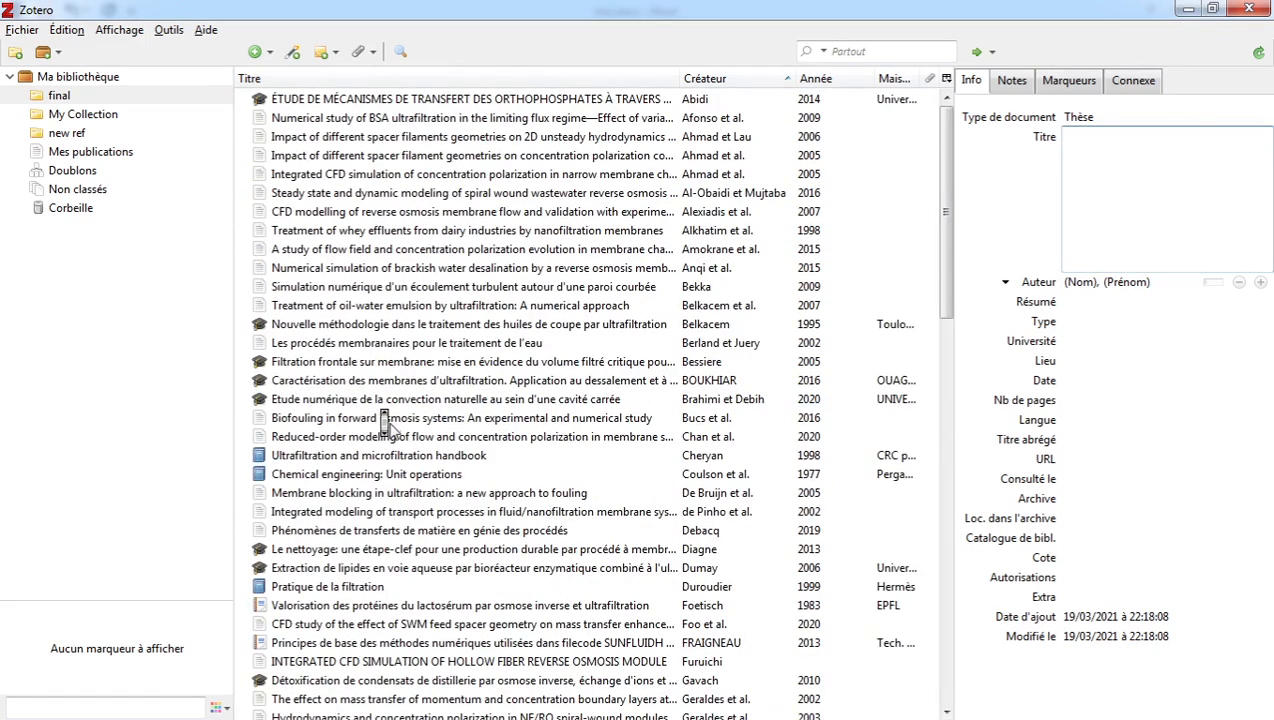
# Step: Check Zotero's installed extensions for the Word for Windows and LibreOffice integrations, and close the Add-ons Manager
pyautogui.click(1184, 12)
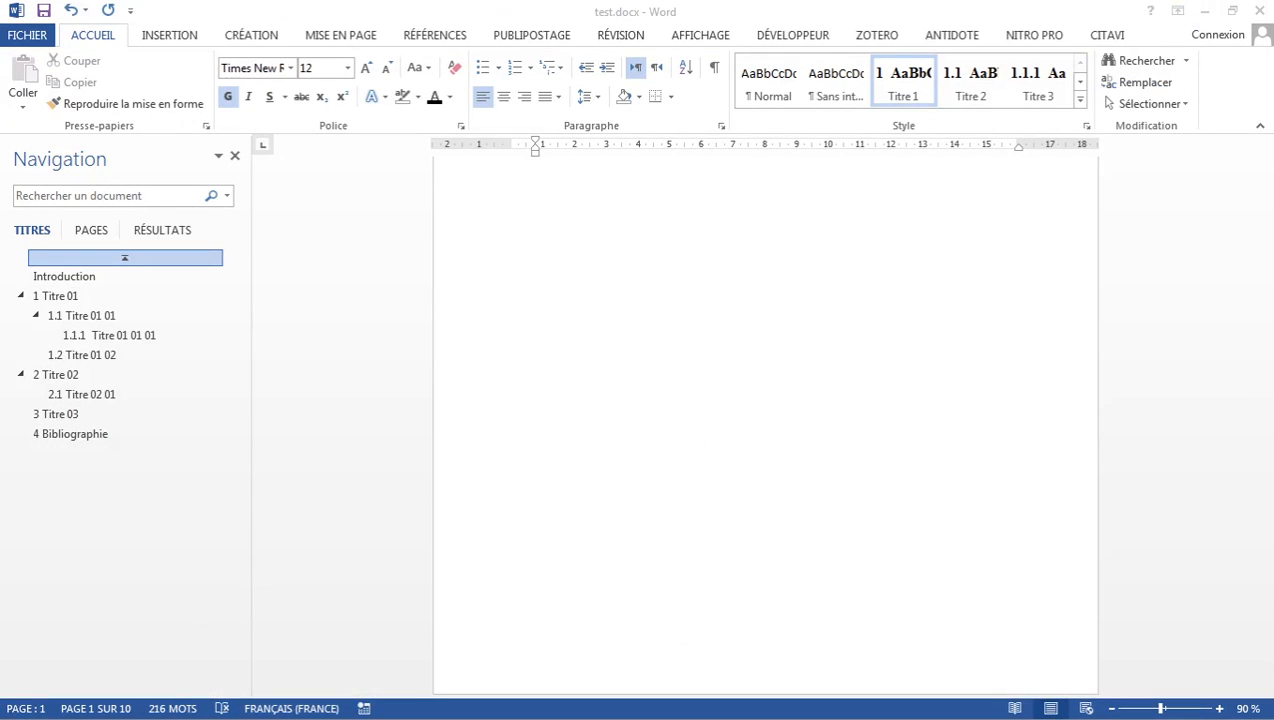
pyautogui.click(166, 718)
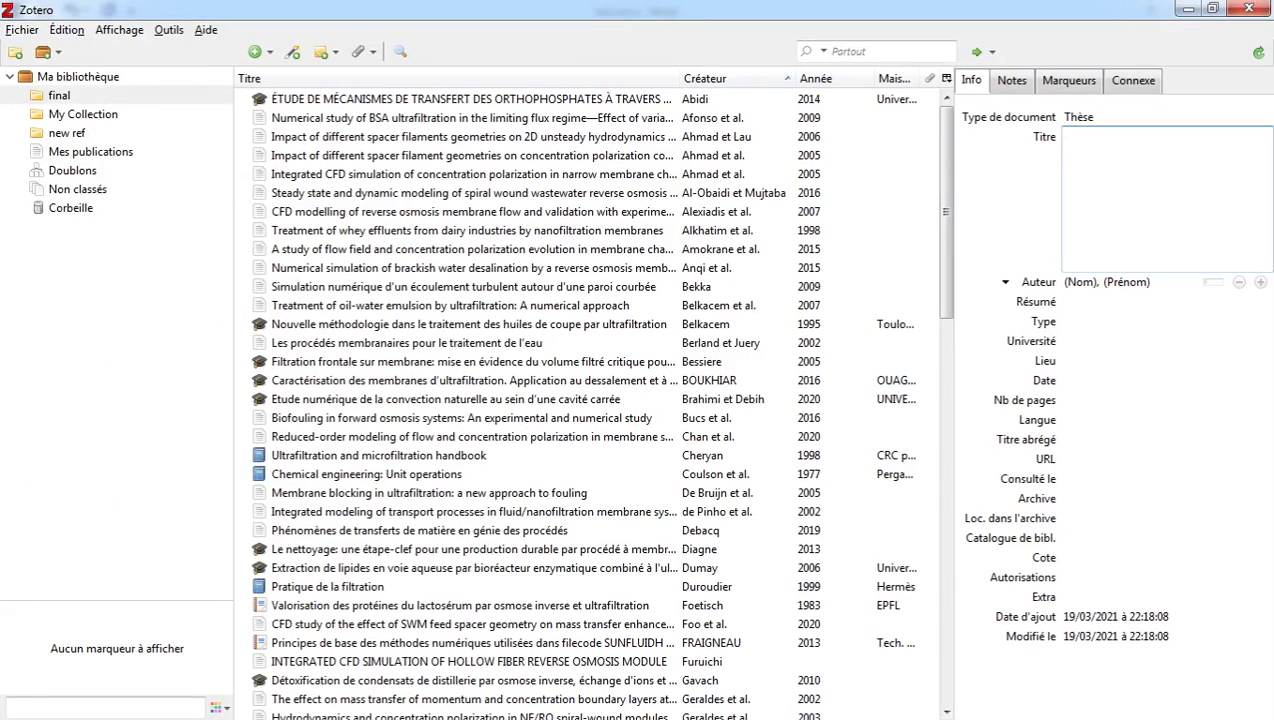
pyautogui.click(167, 31)
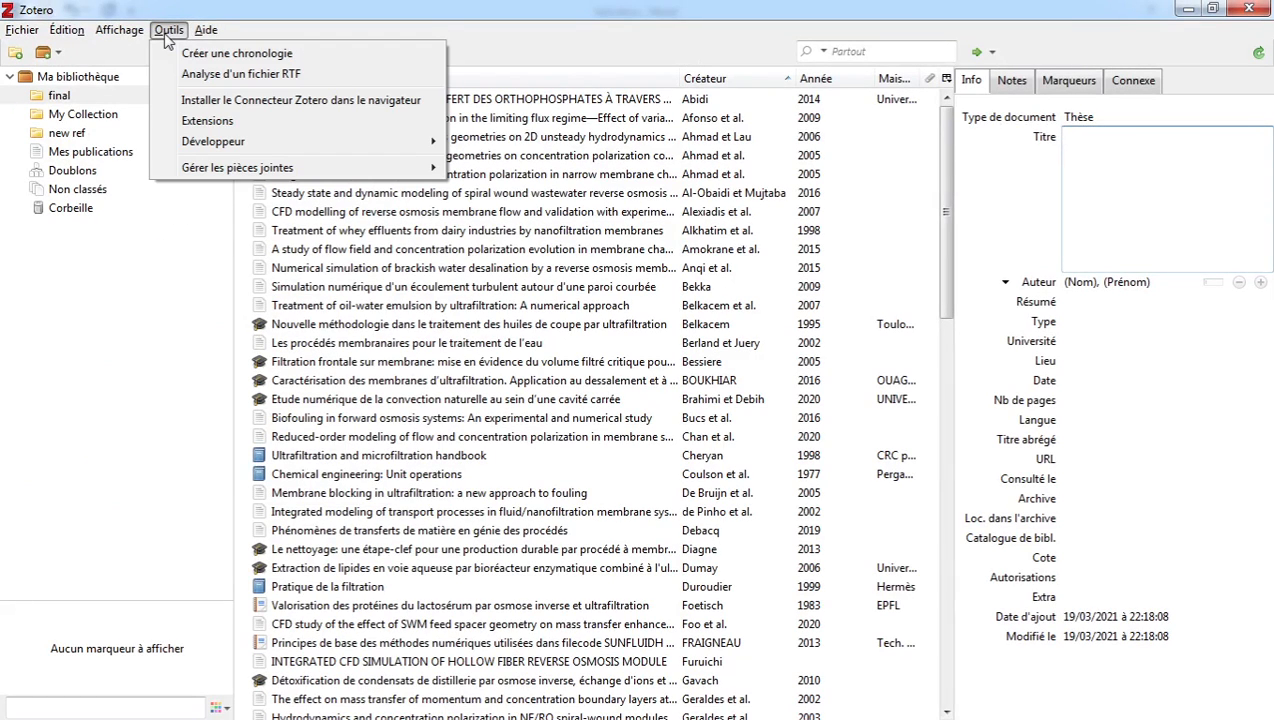
pyautogui.click(256, 121)
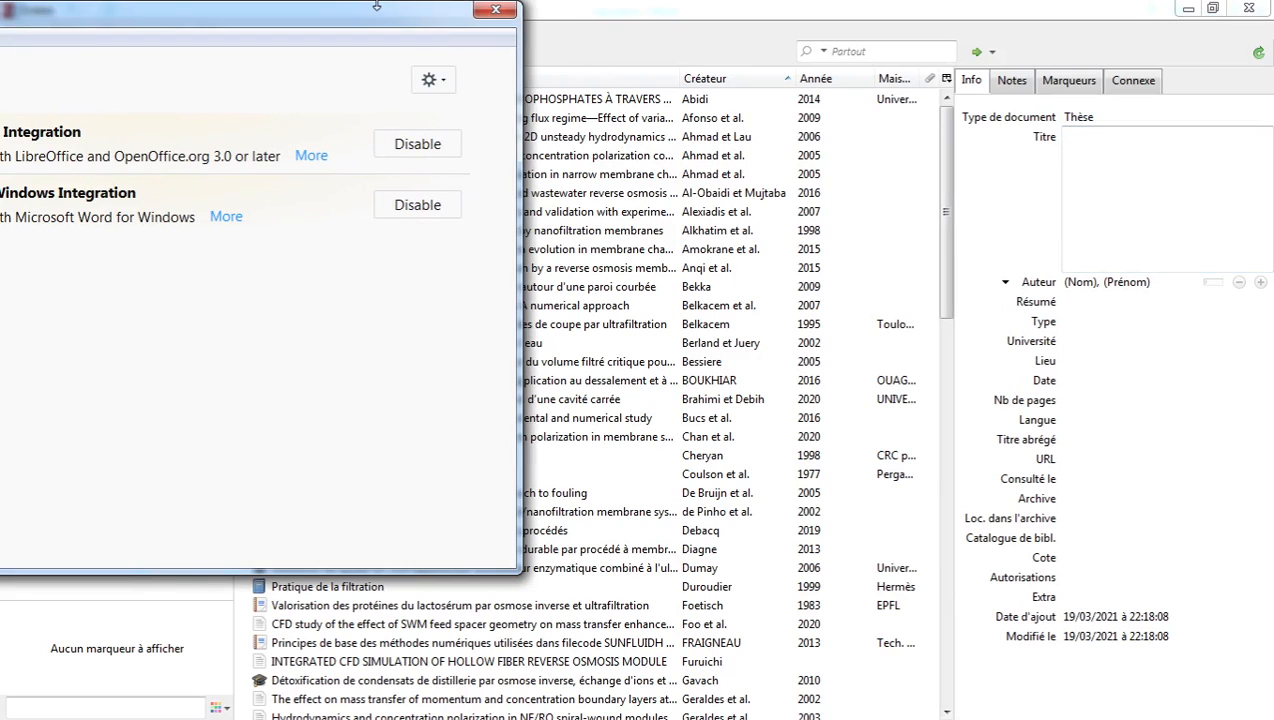
pyautogui.moveTo(370, 12); pyautogui.dragTo(961, 99)
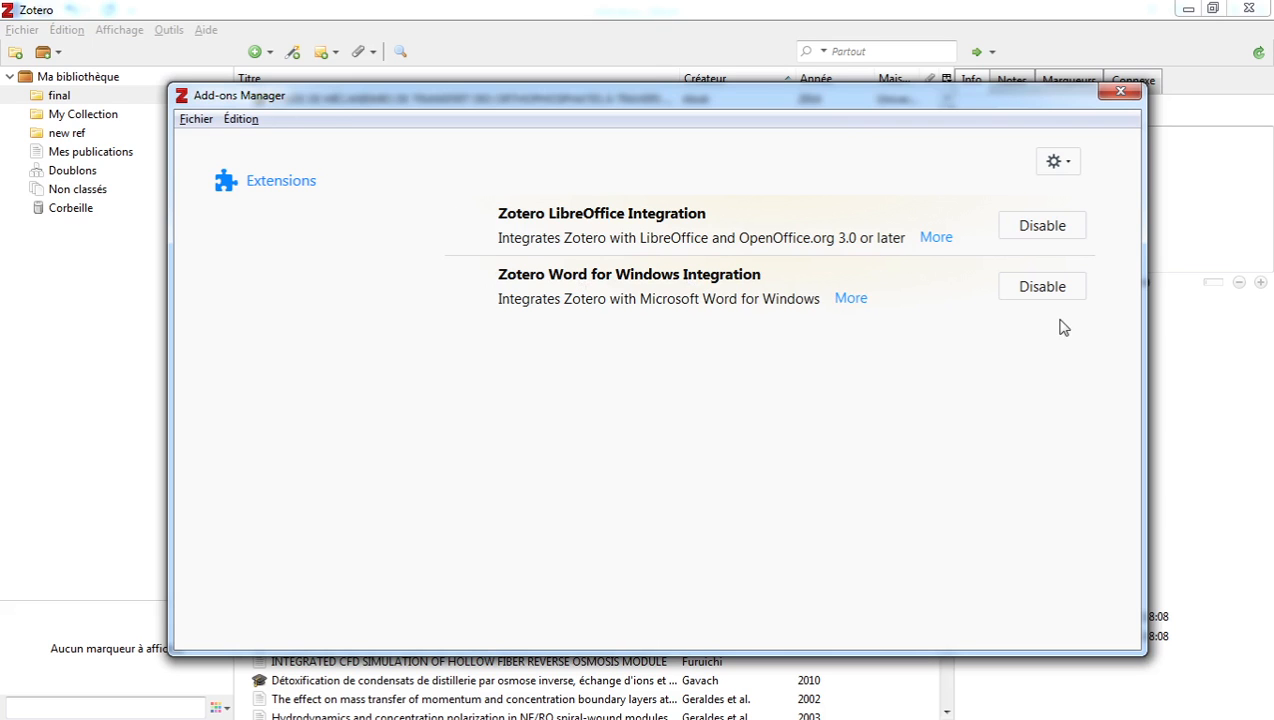
pyautogui.click(1112, 97)
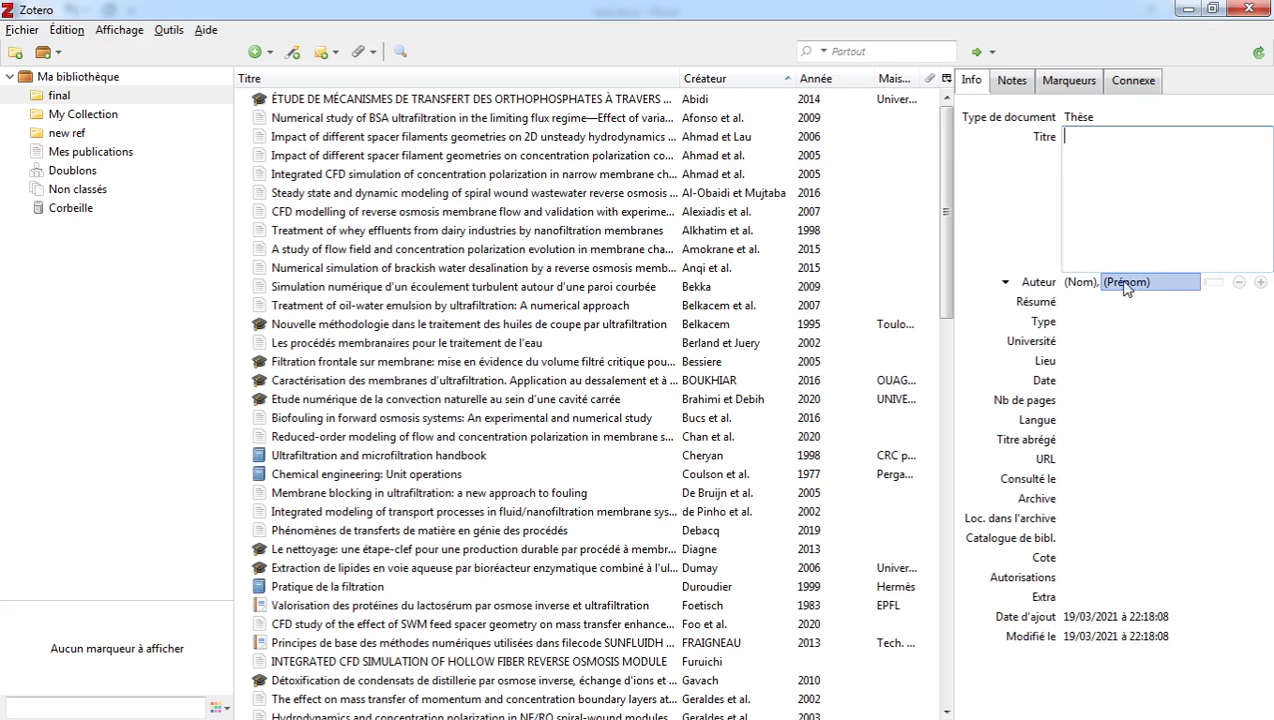
# Step: Enter two authors for the new thesis with the last names "ddd" and "vvvf"
pyautogui.click(1081, 284)
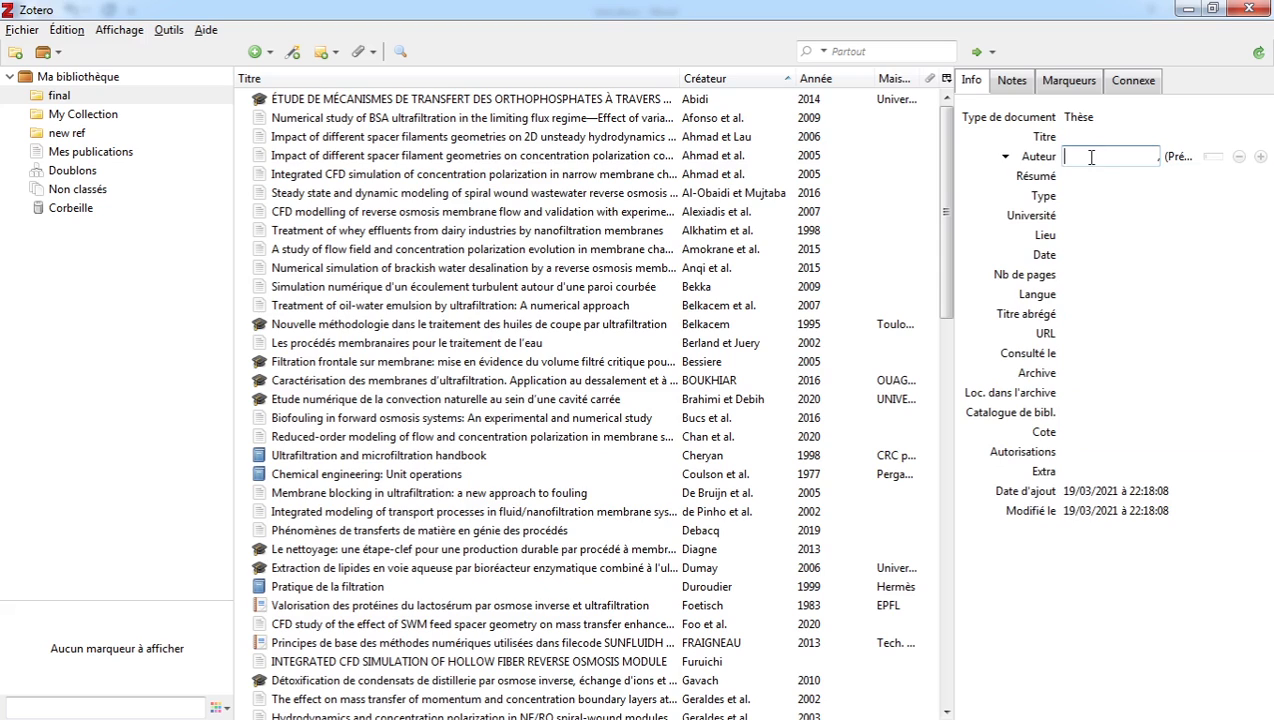
pyautogui.write('ddd')
pyautogui.click(1120, 214)
pyautogui.click(1260, 157)
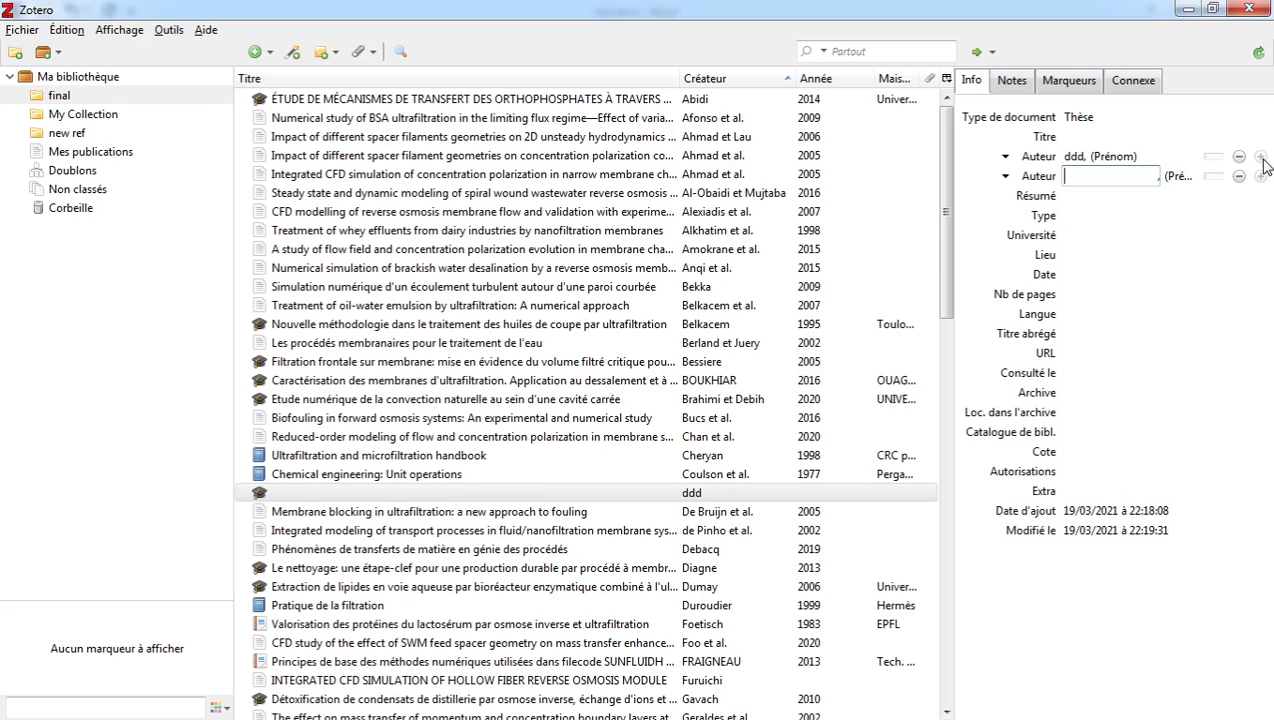
pyautogui.write('vvvf')
# Step: Give the new thesis the title "ro" and the date 2020
pyautogui.click(1092, 135)
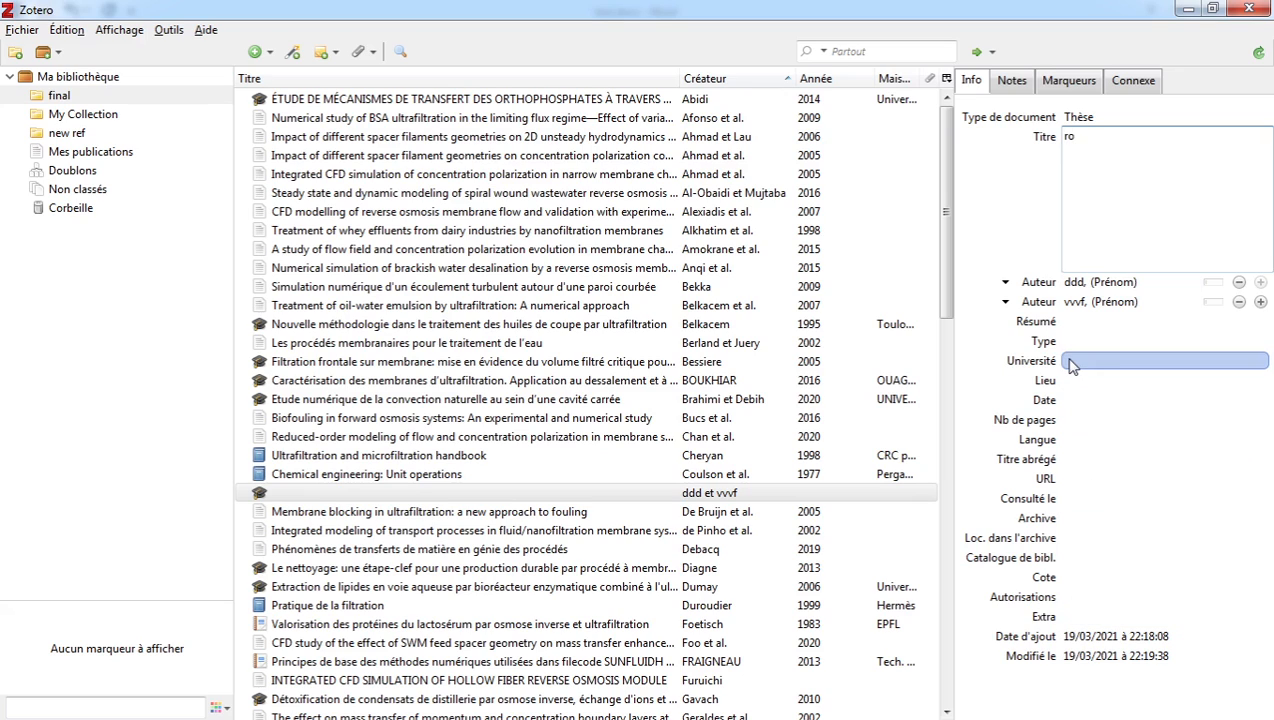
pyautogui.click(1067, 408)
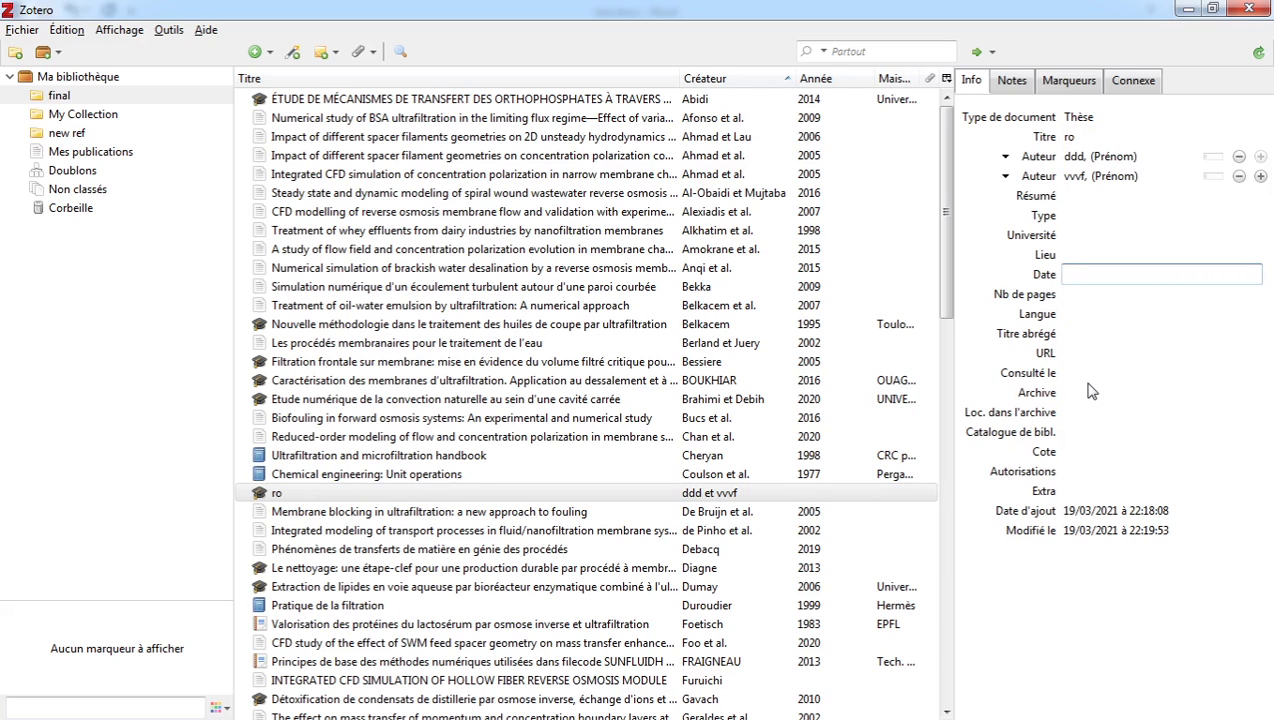
pyautogui.write('é')
pyautogui.write('2020')
pyautogui.click(1098, 334)
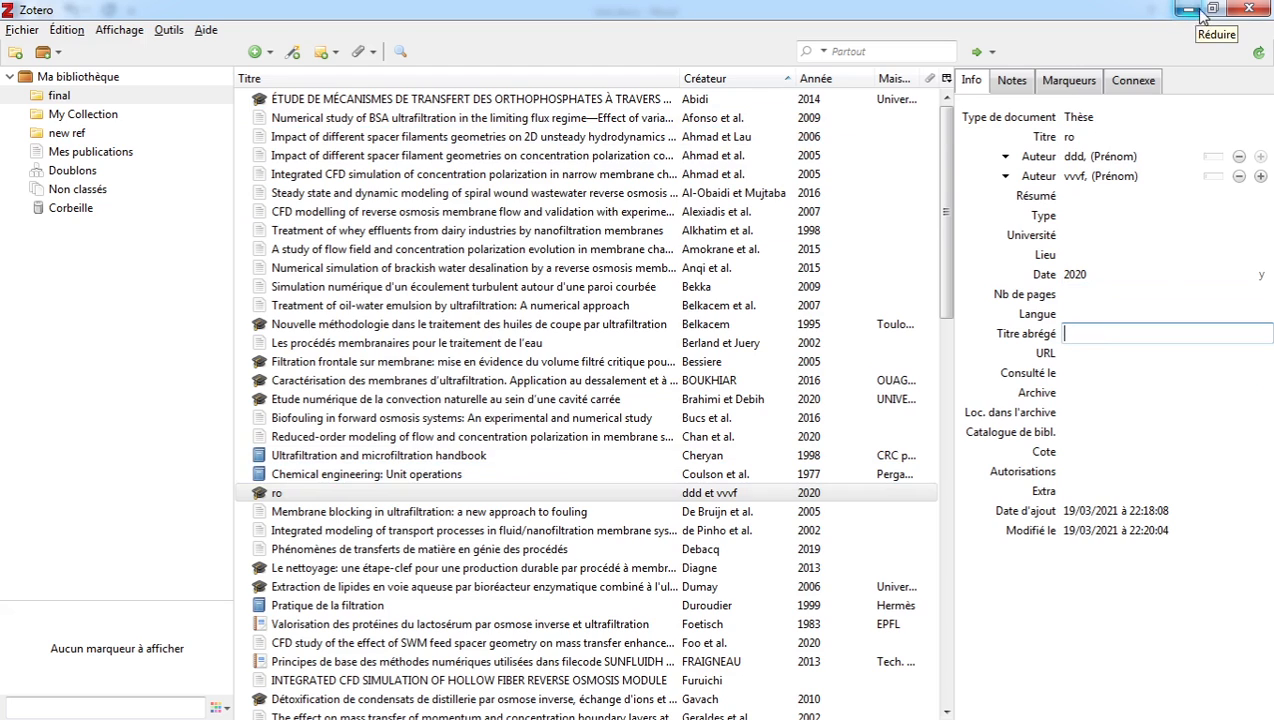
# Step: Arrange test.docx in Word and the Zotero library side by side on the screen
pyautogui.doubleClick(1098, 18)
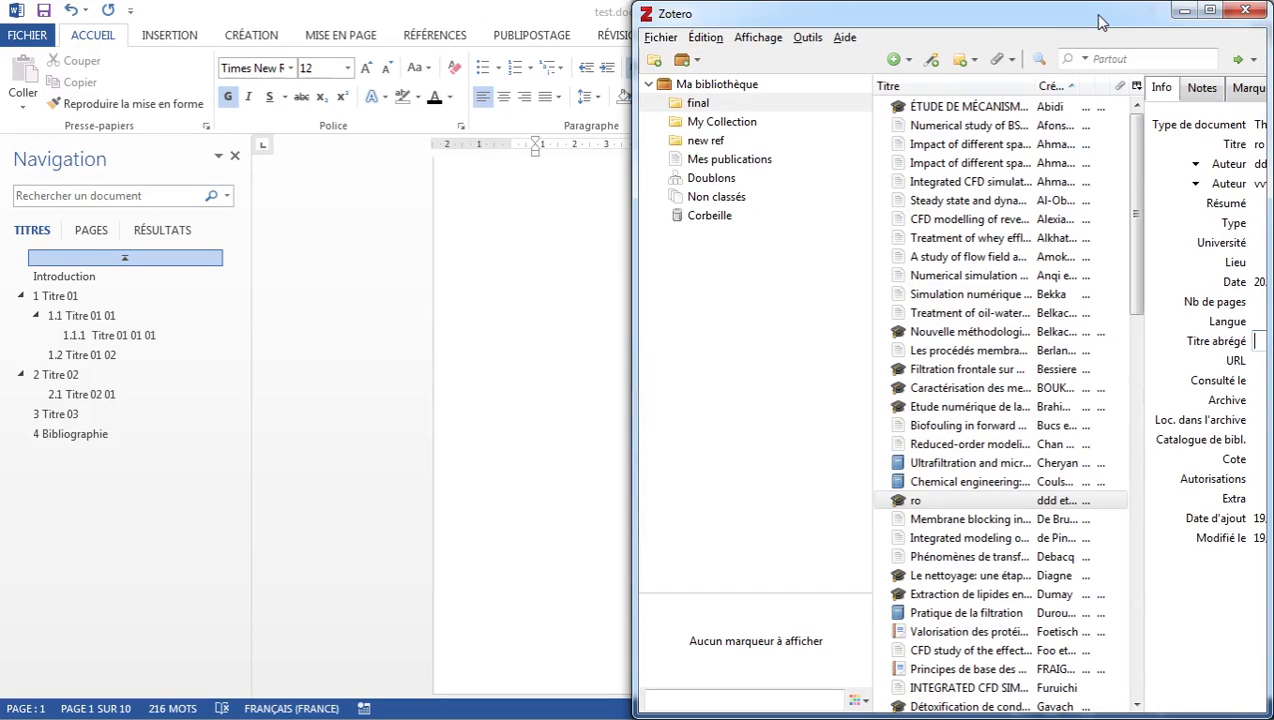
pyautogui.click(519, 14)
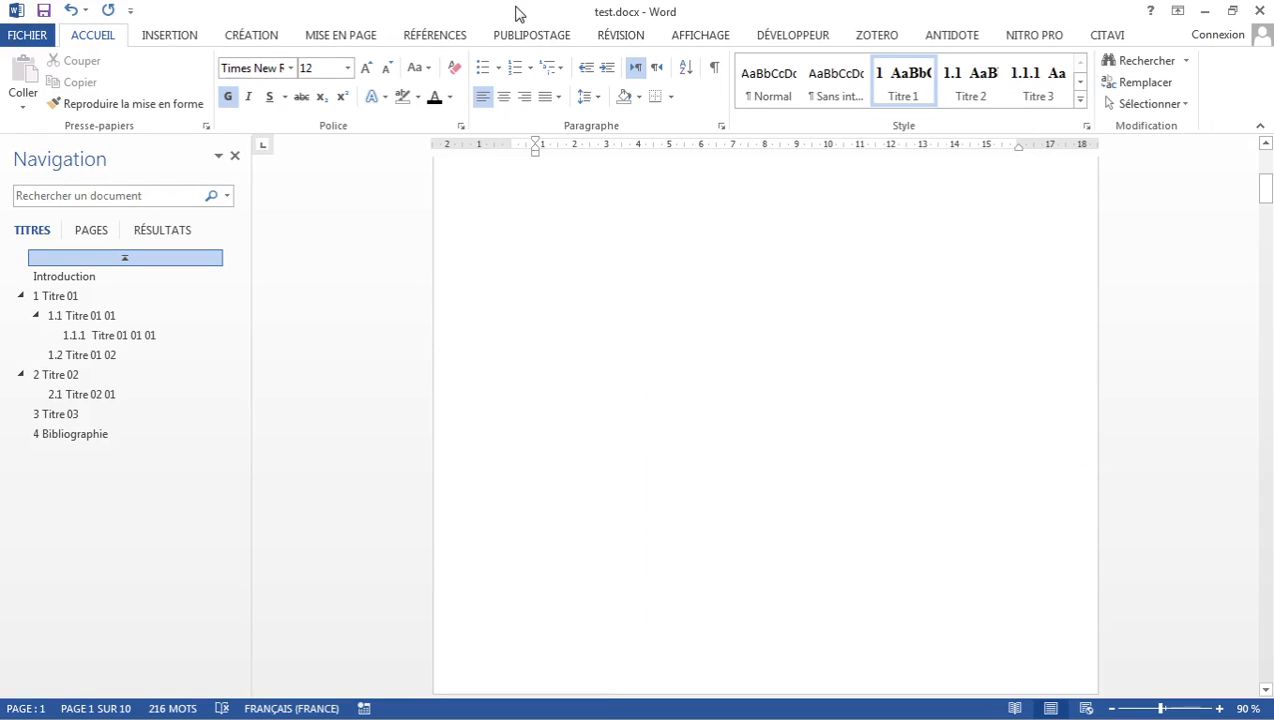
pyautogui.press('super+Left')
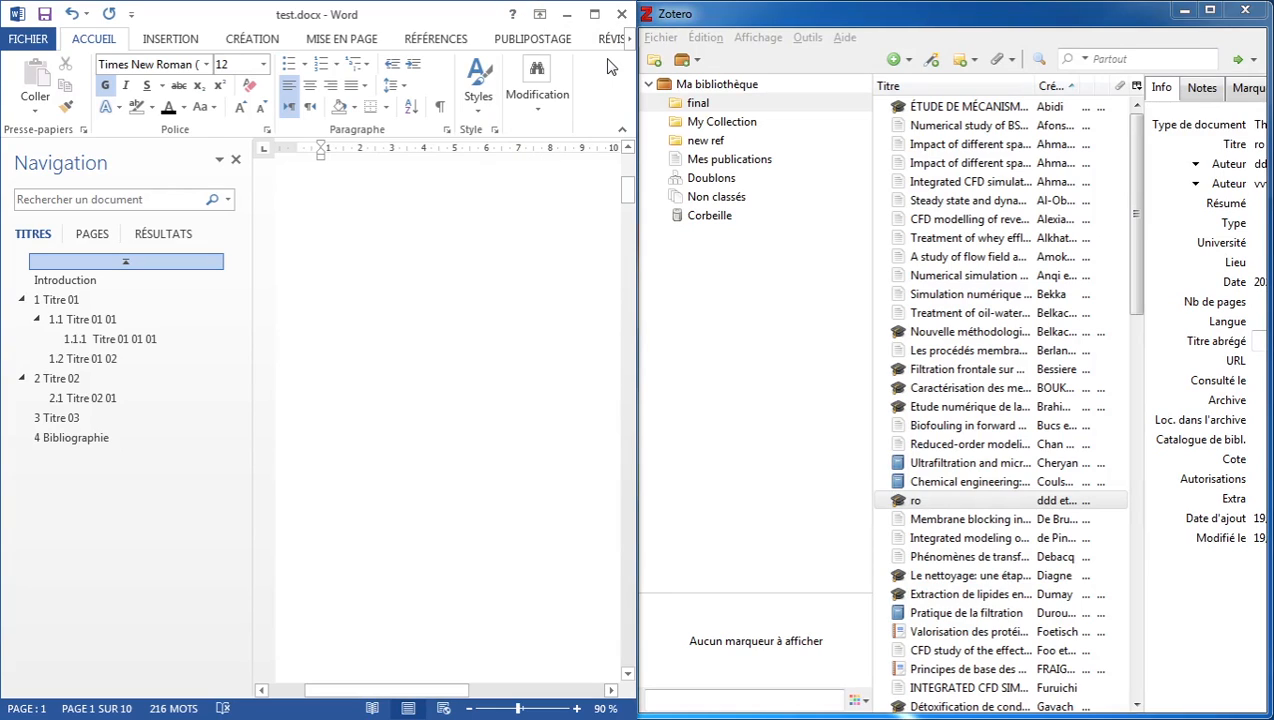
# Step: Display the Zotero citation and bibliography commands in Word
pyautogui.click(630, 41)
pyautogui.click(630, 41)
pyautogui.click(630, 41)
pyautogui.click(630, 41)
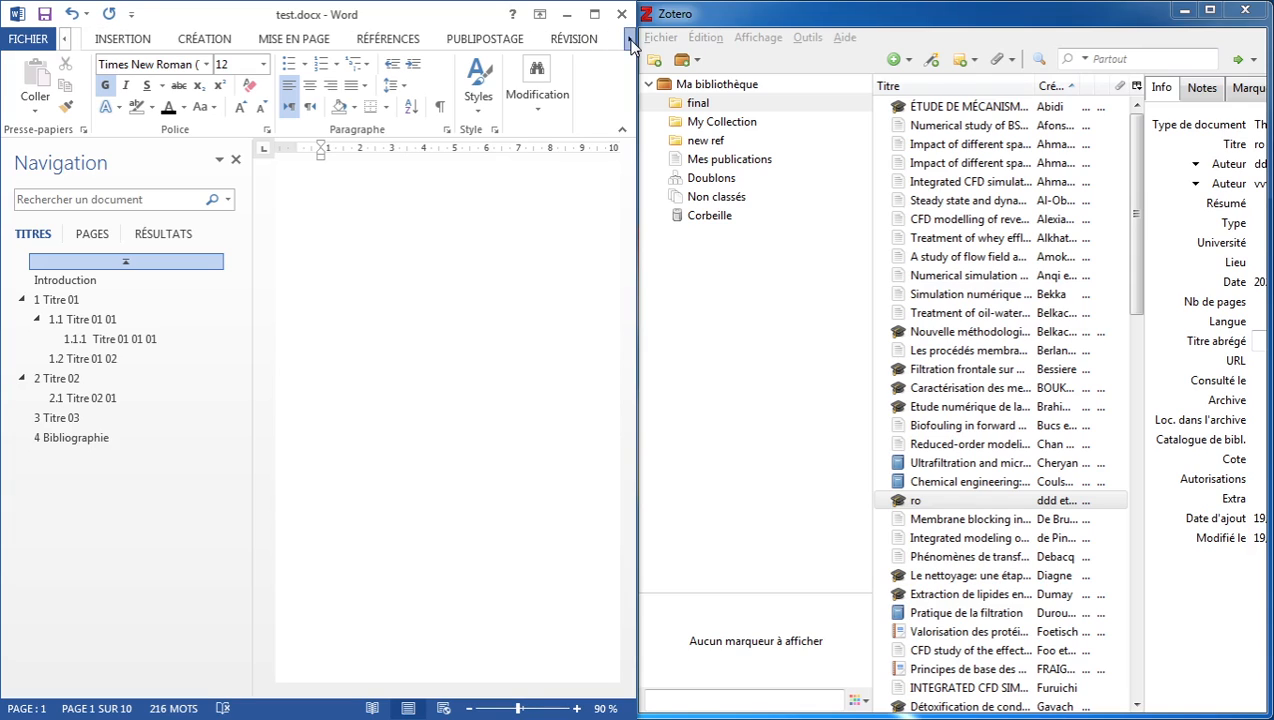
pyautogui.click(630, 41)
pyautogui.click(630, 41)
pyautogui.click(630, 41)
pyautogui.click(630, 41)
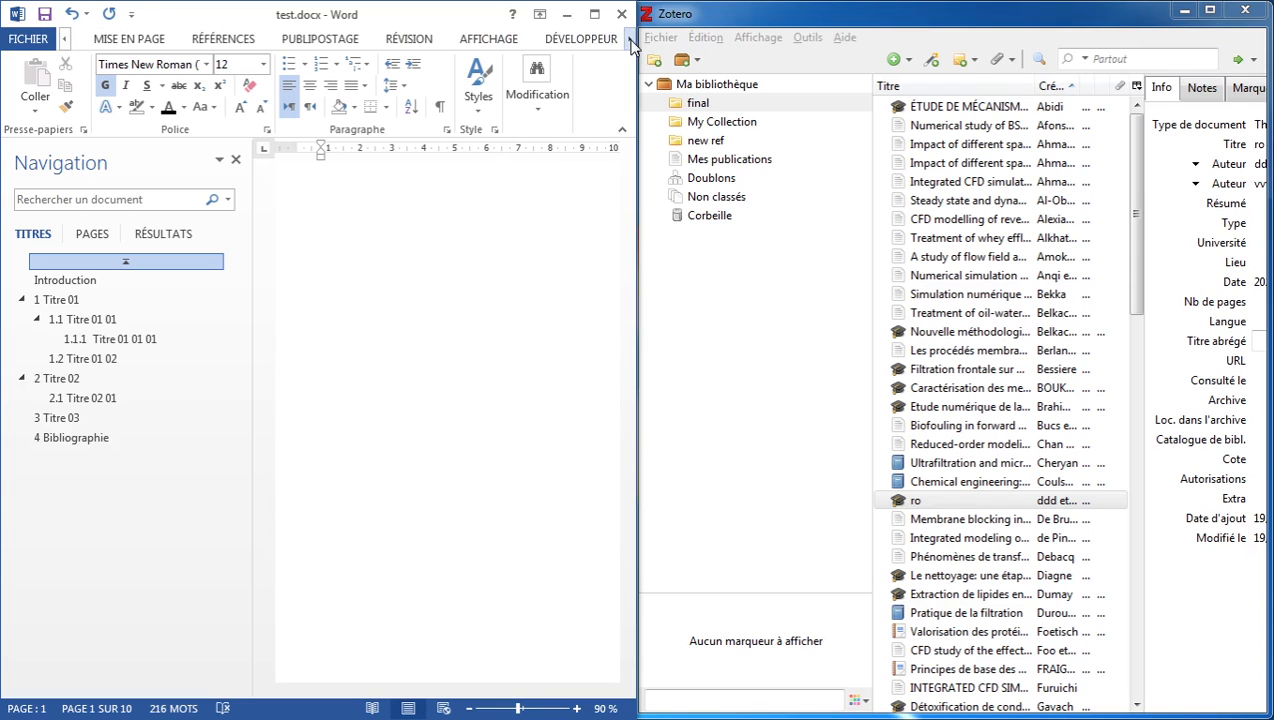
pyautogui.click(630, 41)
pyautogui.click(630, 41)
pyautogui.click(630, 41)
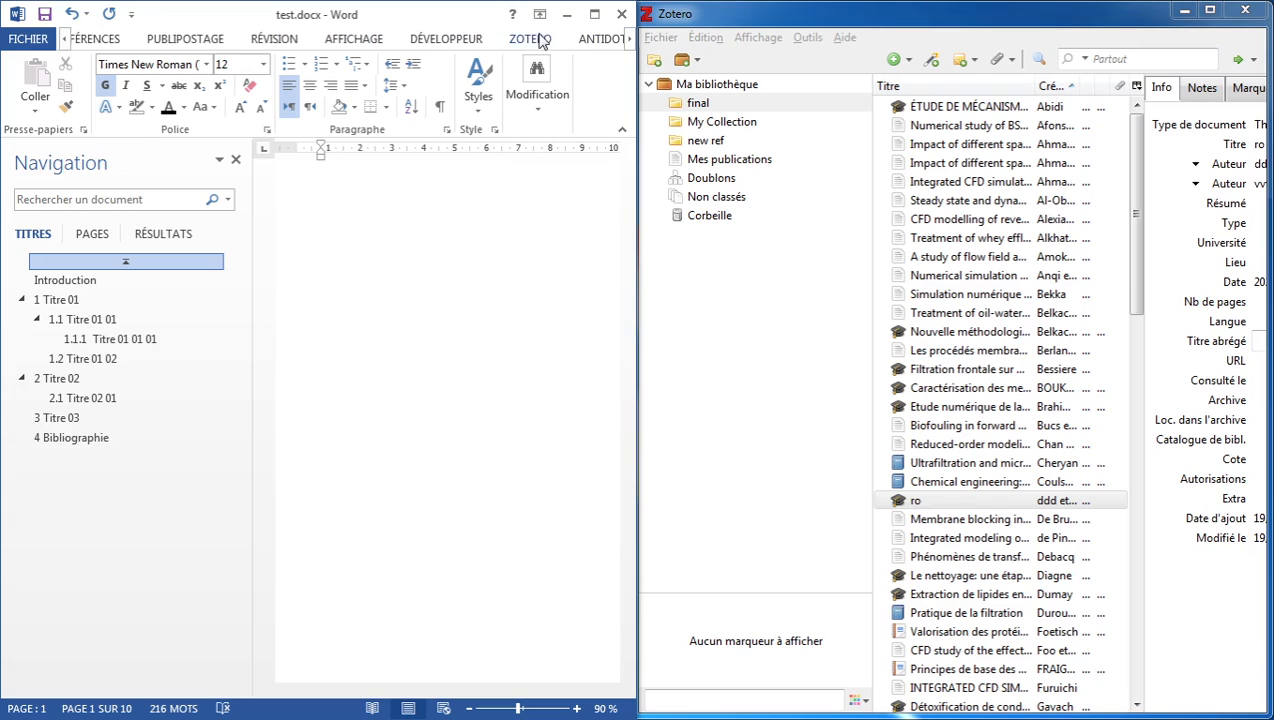
pyautogui.click(536, 40)
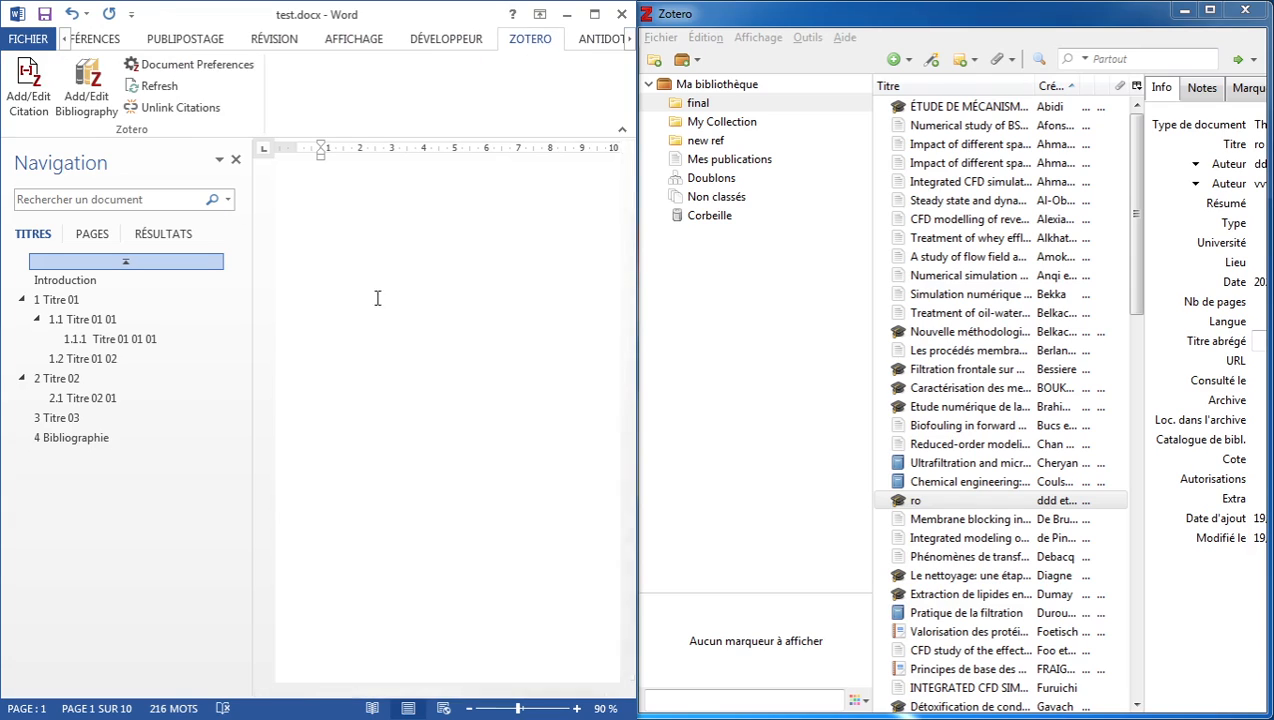
# Step: Zoom test.docx out to 50% and return to the "Page de garde" cover page
pyautogui.scroll(-5, 392, 322)
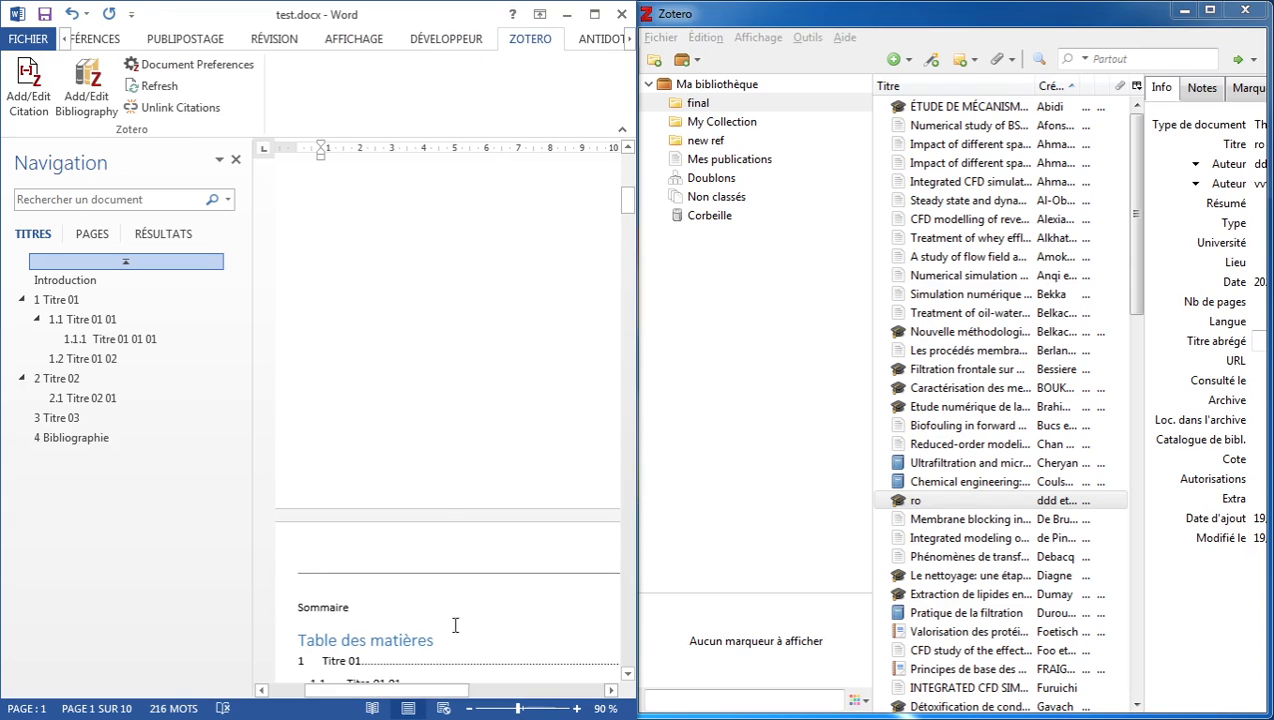
pyautogui.click(469, 708)
pyautogui.click(469, 708)
pyautogui.click(469, 708)
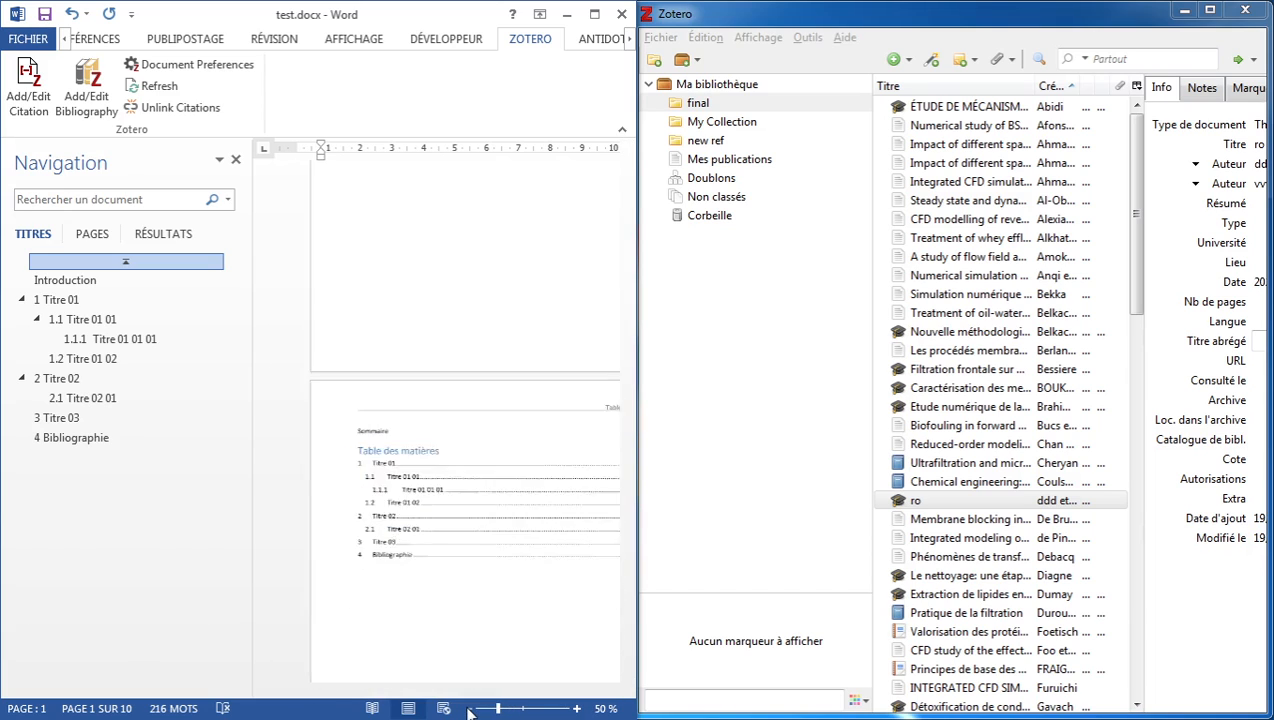
pyautogui.click(469, 708)
pyautogui.scroll(5, 478, 415)
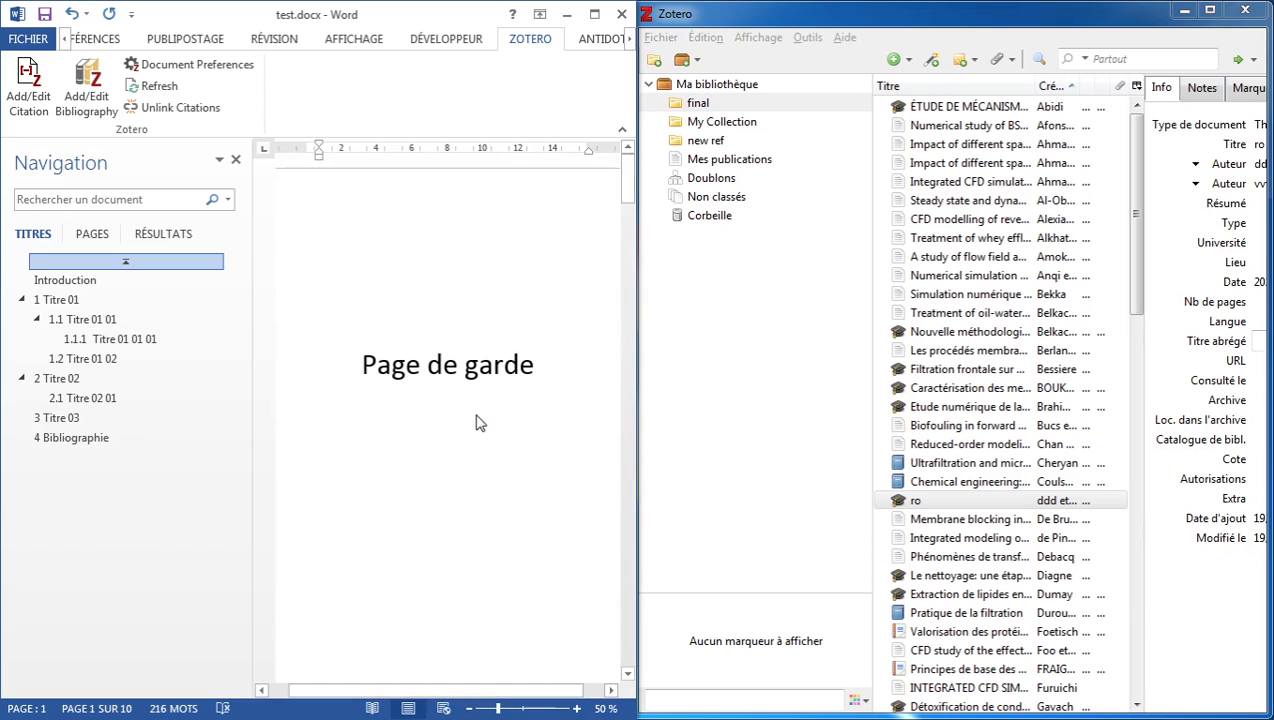
# Step: Maximize the test.docx window, enlarge its view to 108%, and go to the Titre 01 section of Chap 1
pyautogui.click(594, 14)
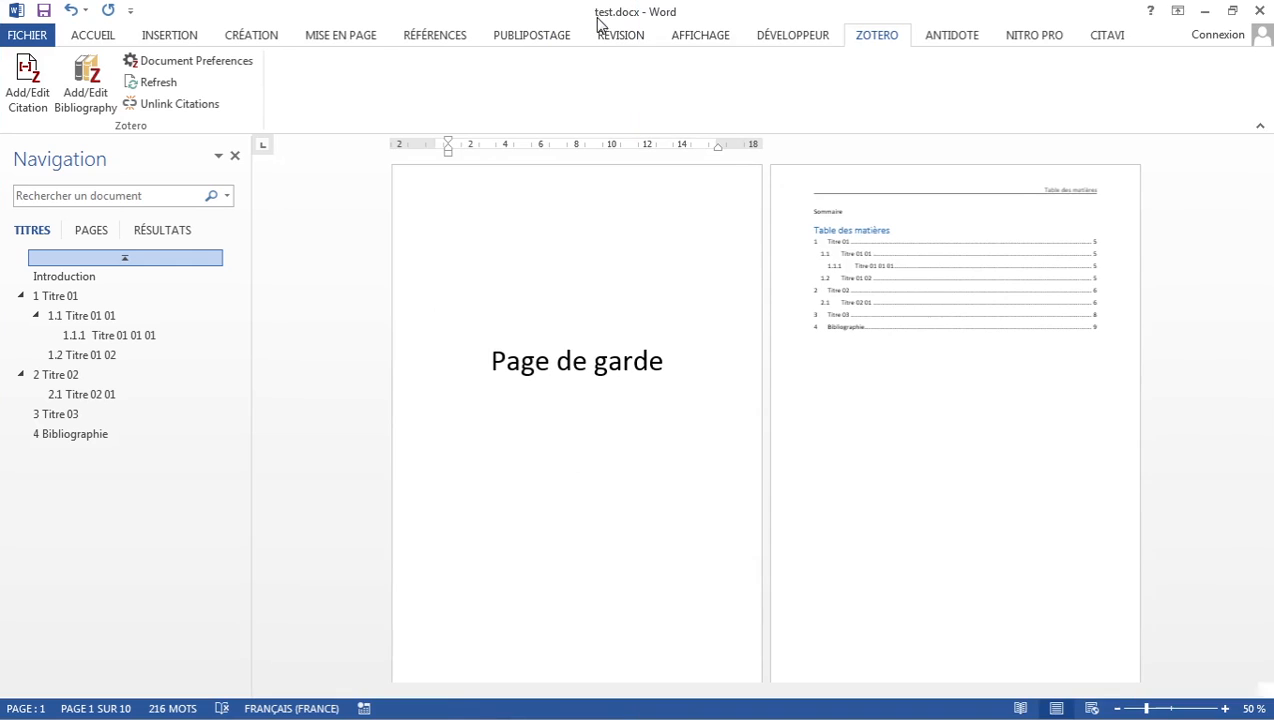
pyautogui.click(1176, 709)
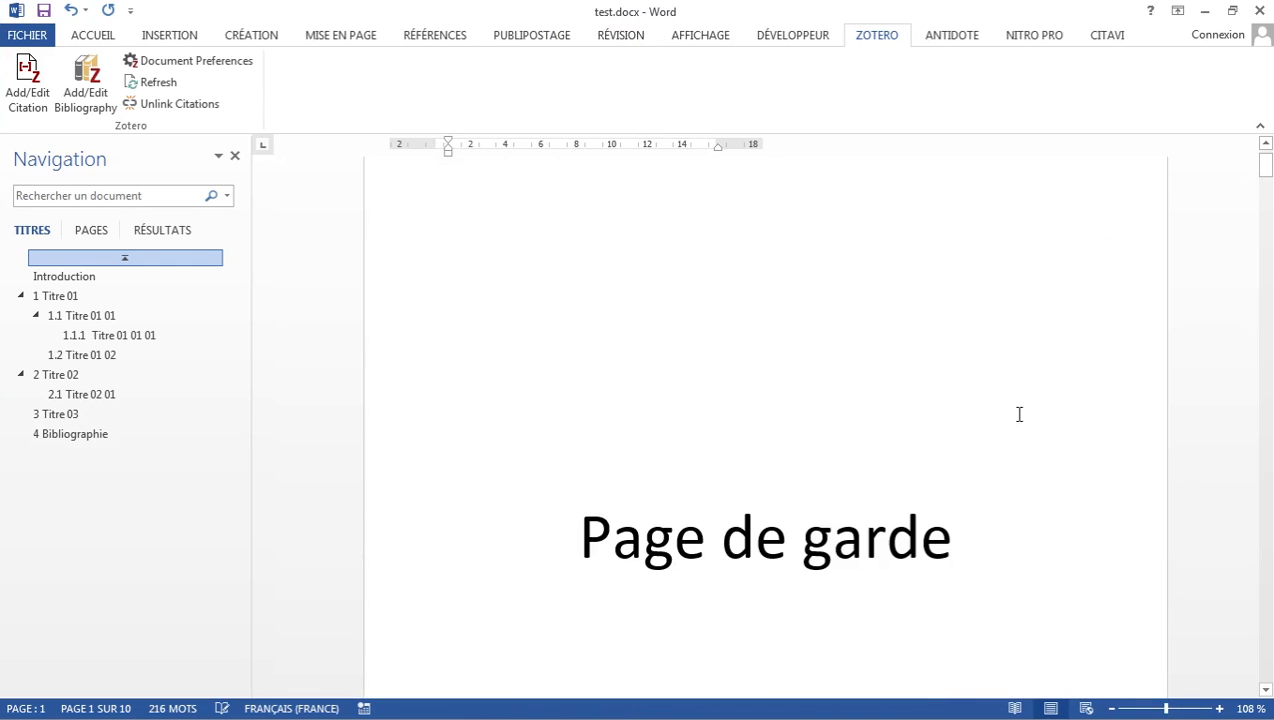
pyautogui.scroll(-20, 1019, 414)
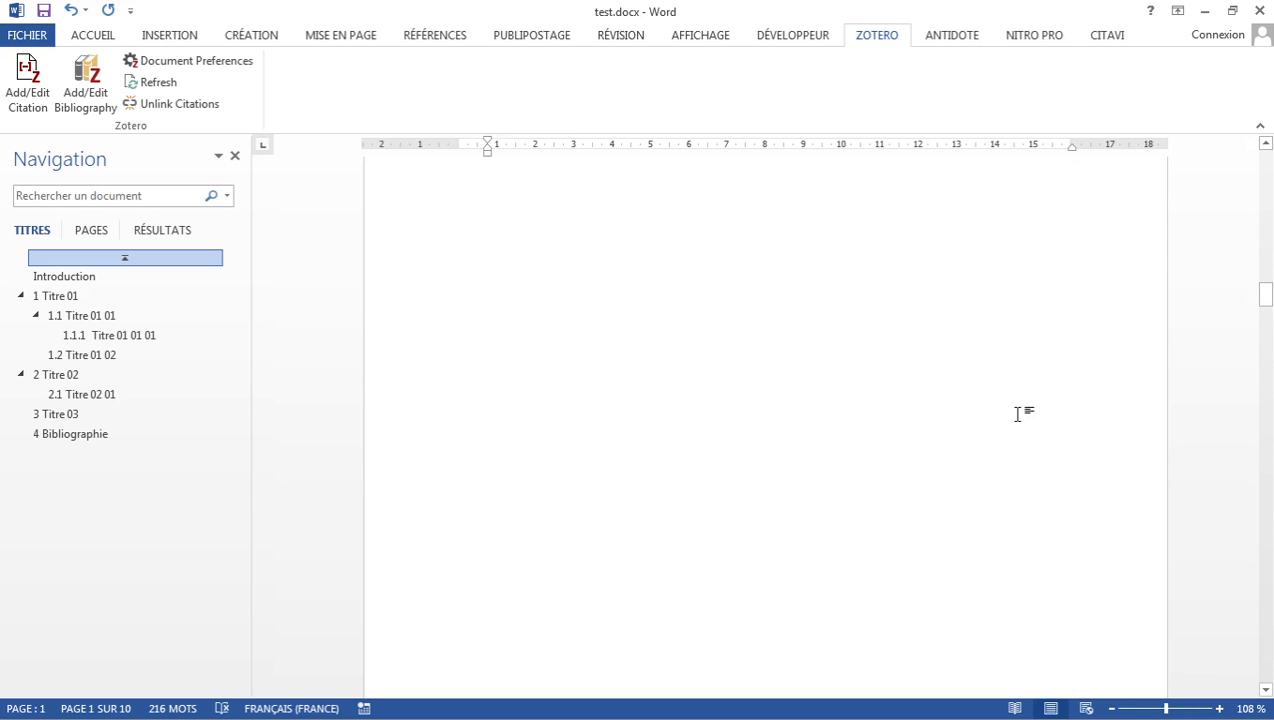
pyautogui.scroll(-15, 1019, 414)
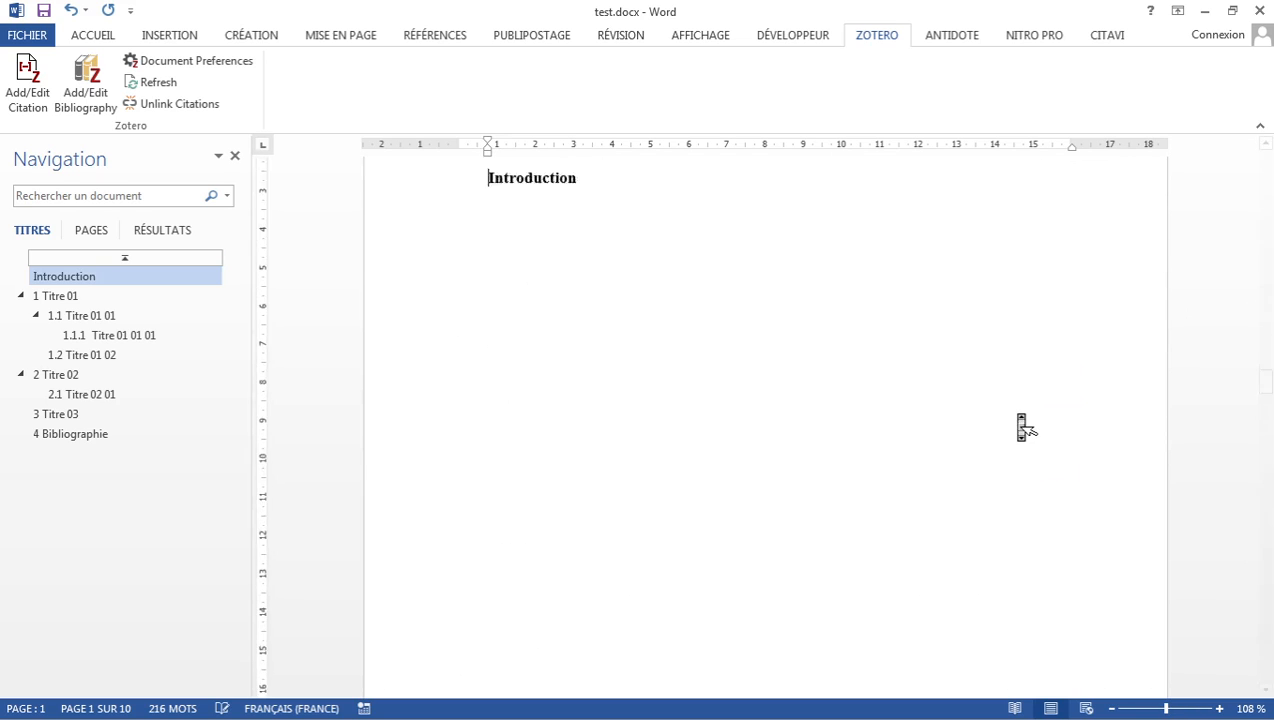
pyautogui.scroll(-15, 1021, 427)
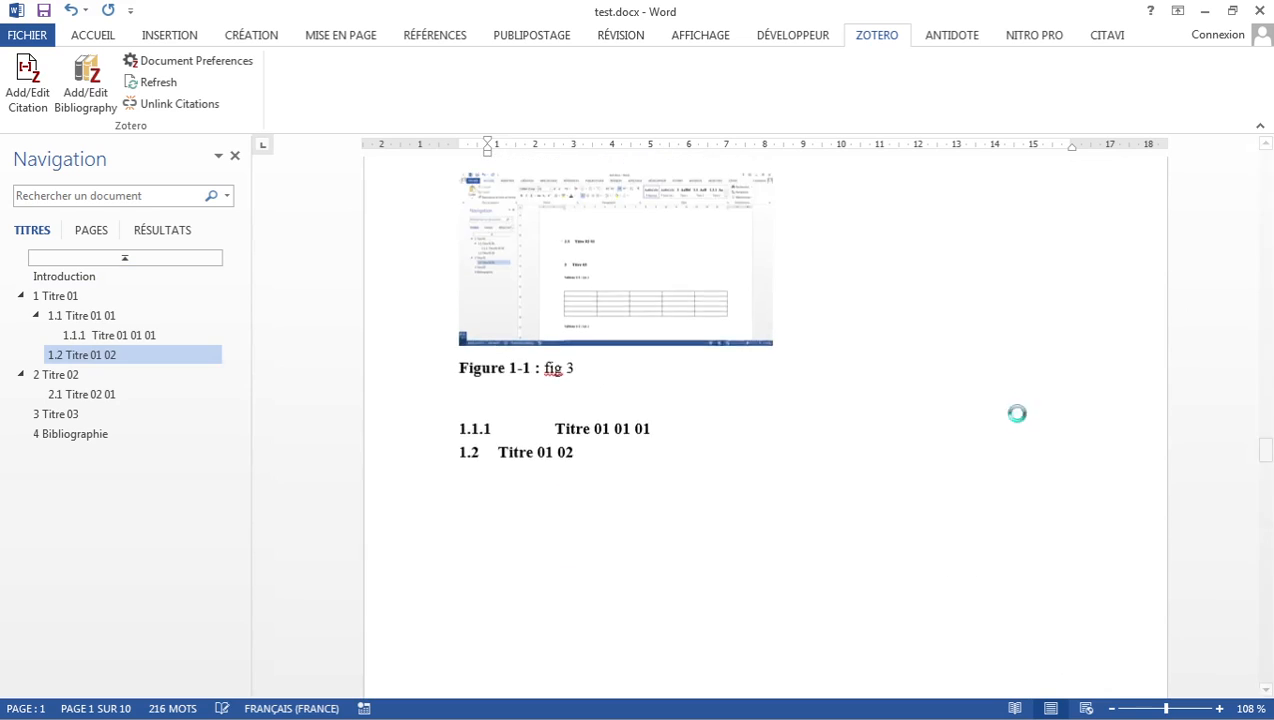
pyautogui.scroll(6, 1018, 414)
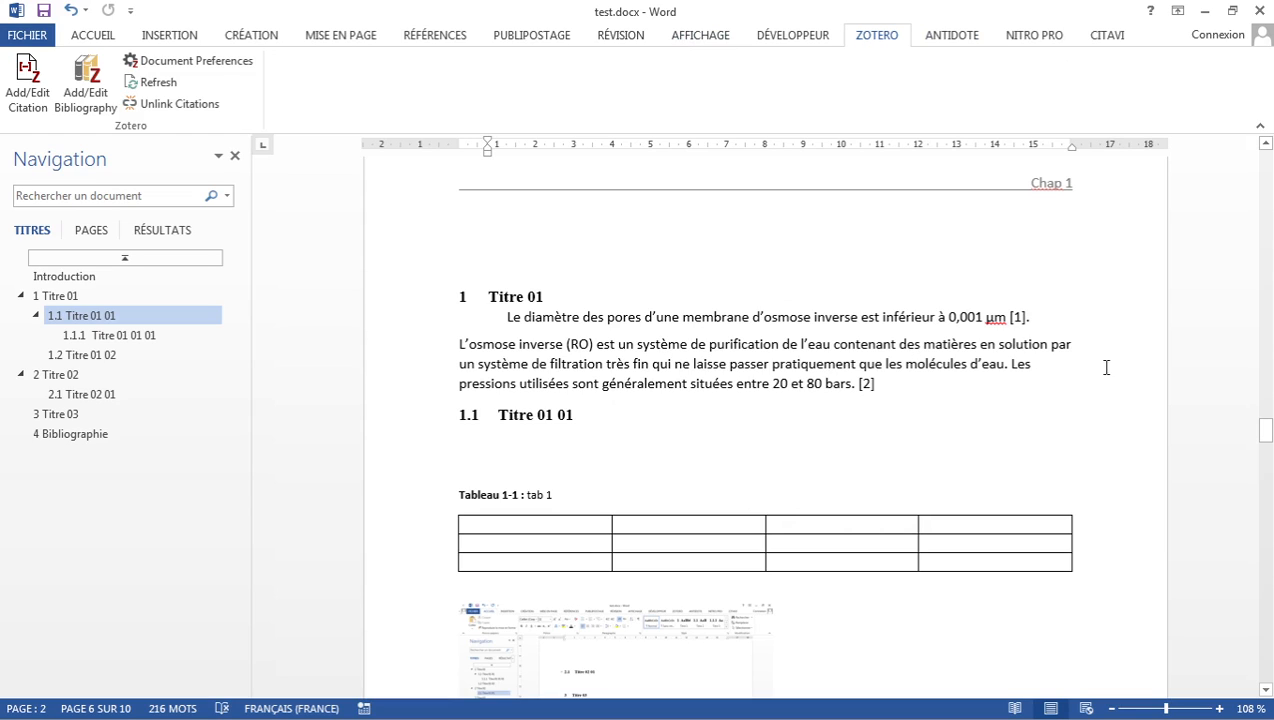
# Step: Start a Zotero citation after "molécules d'eau" in the Titre 01 text, accepting IEEE style with citations stored as fields
pyautogui.click(1007, 365)
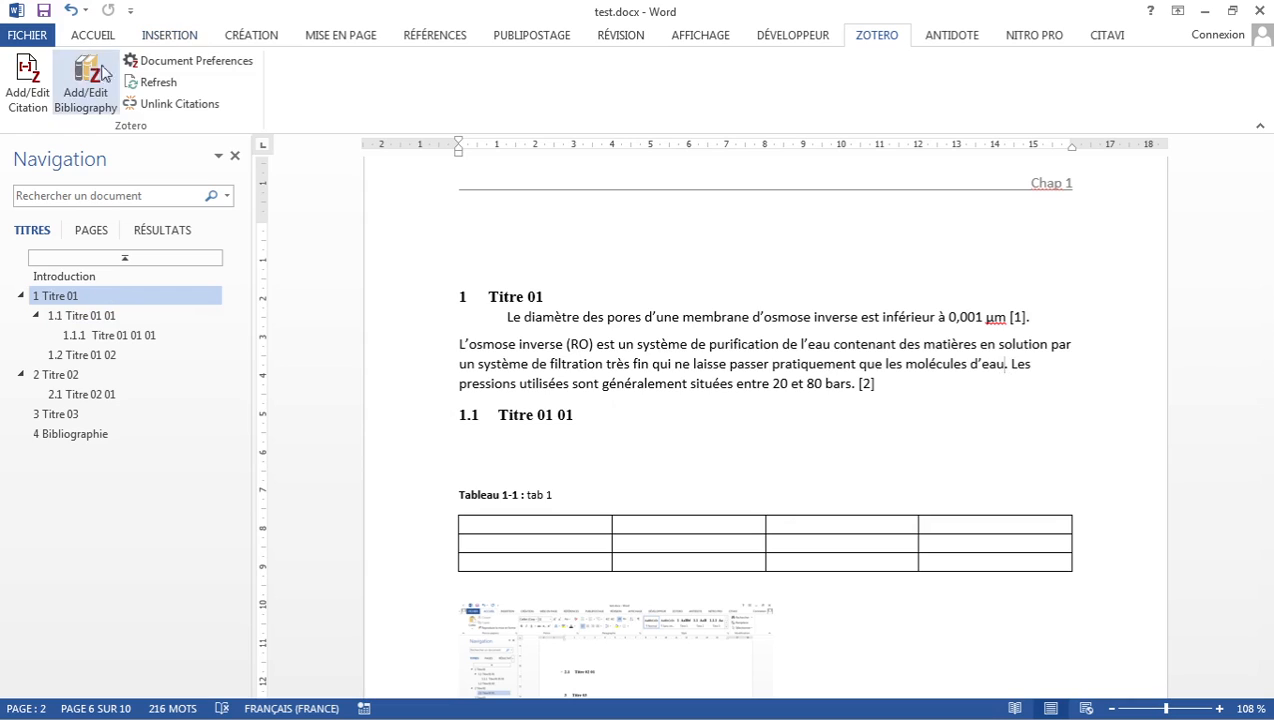
pyautogui.click(25, 79)
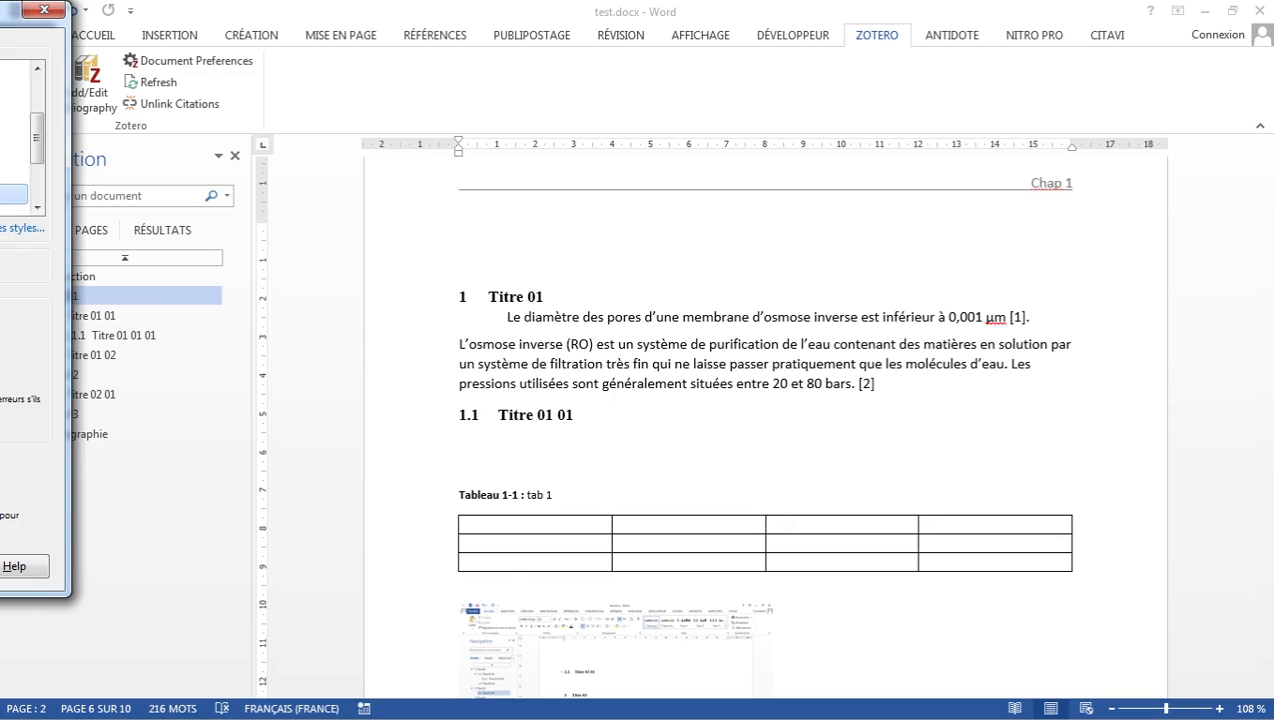
pyautogui.moveTo(5, 20); pyautogui.dragTo(700, 72)
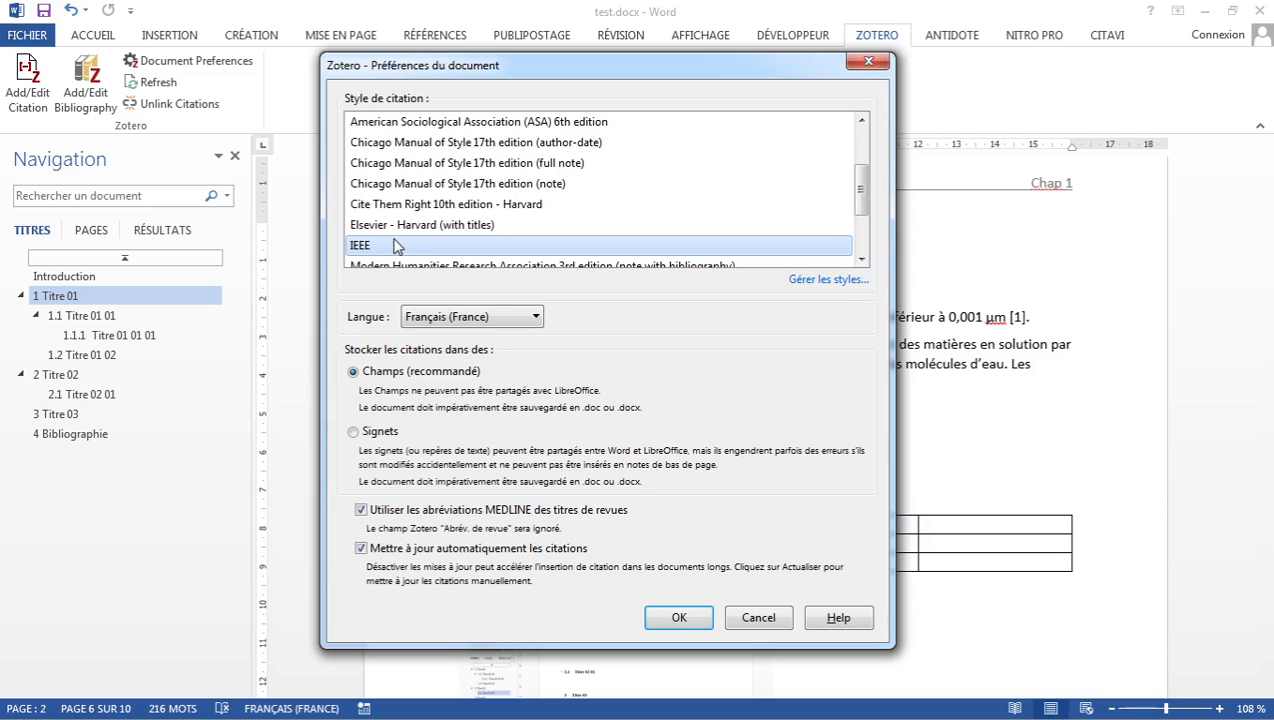
pyautogui.click(676, 618)
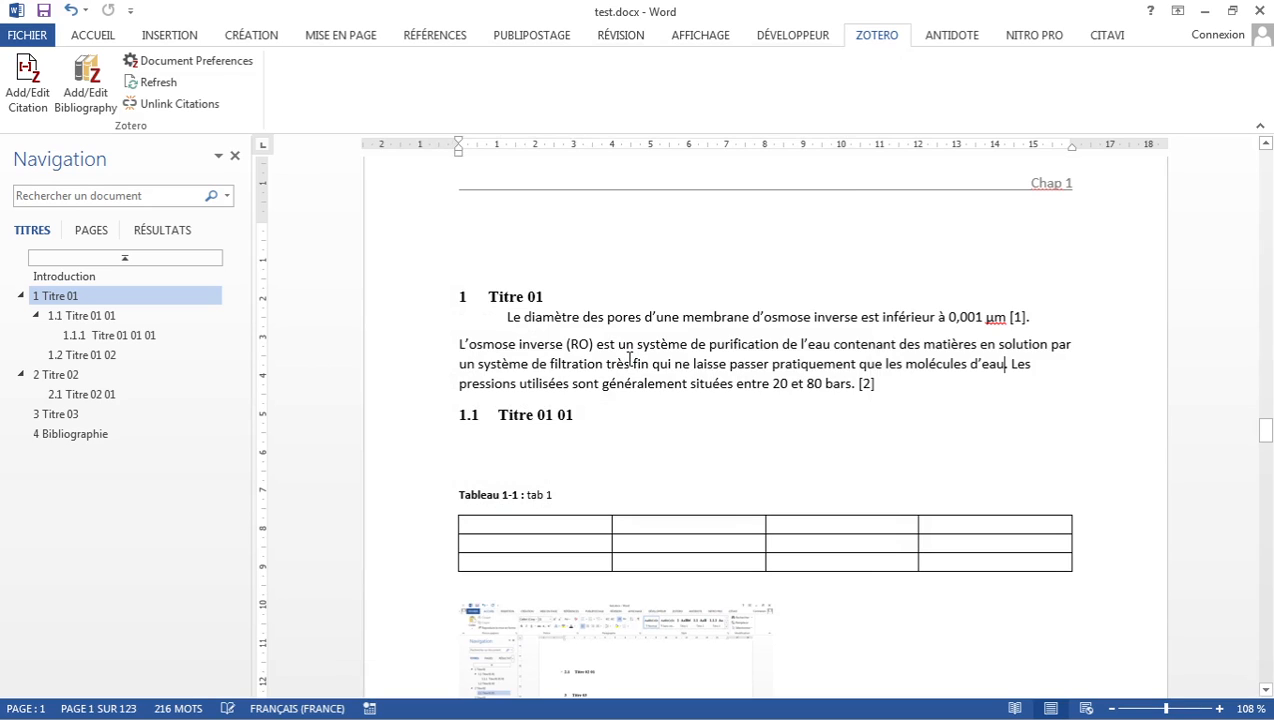
# Step: Search the Zotero library for the source to cite, first with "ro" and then with "vv"
pyautogui.hotkey('ctrl', 'alt', 'c')
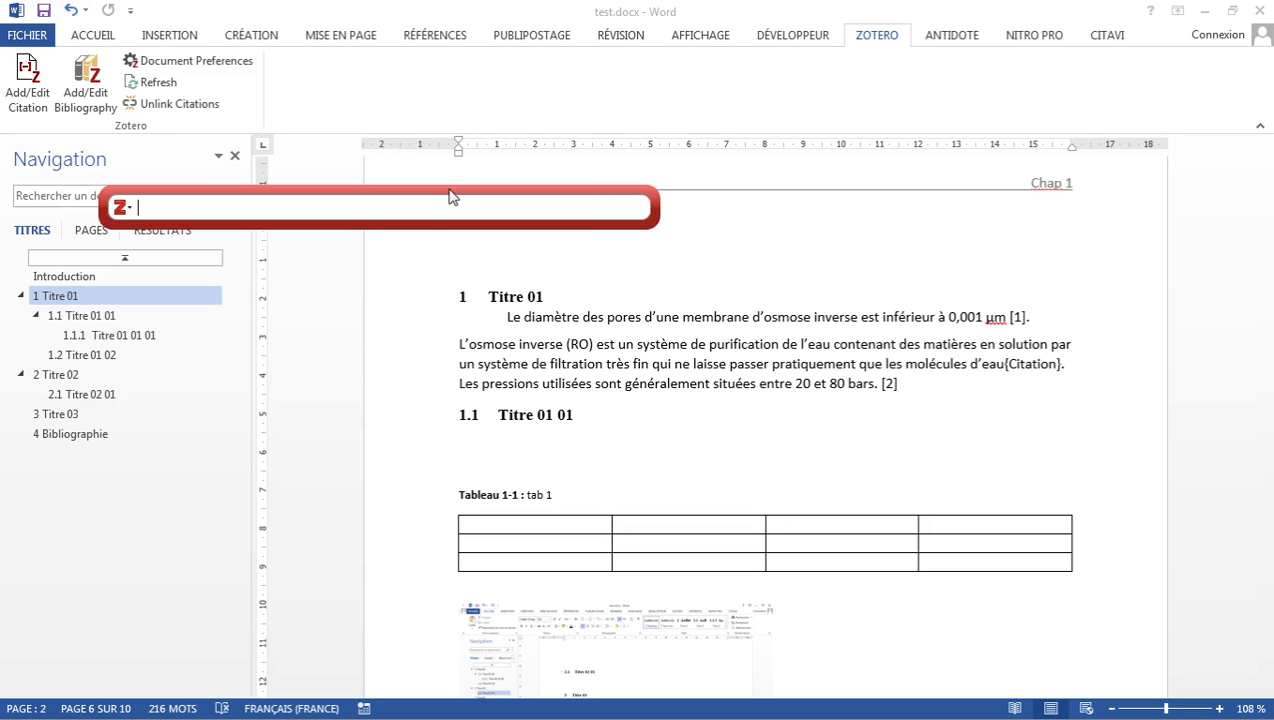
pyautogui.write('ro')
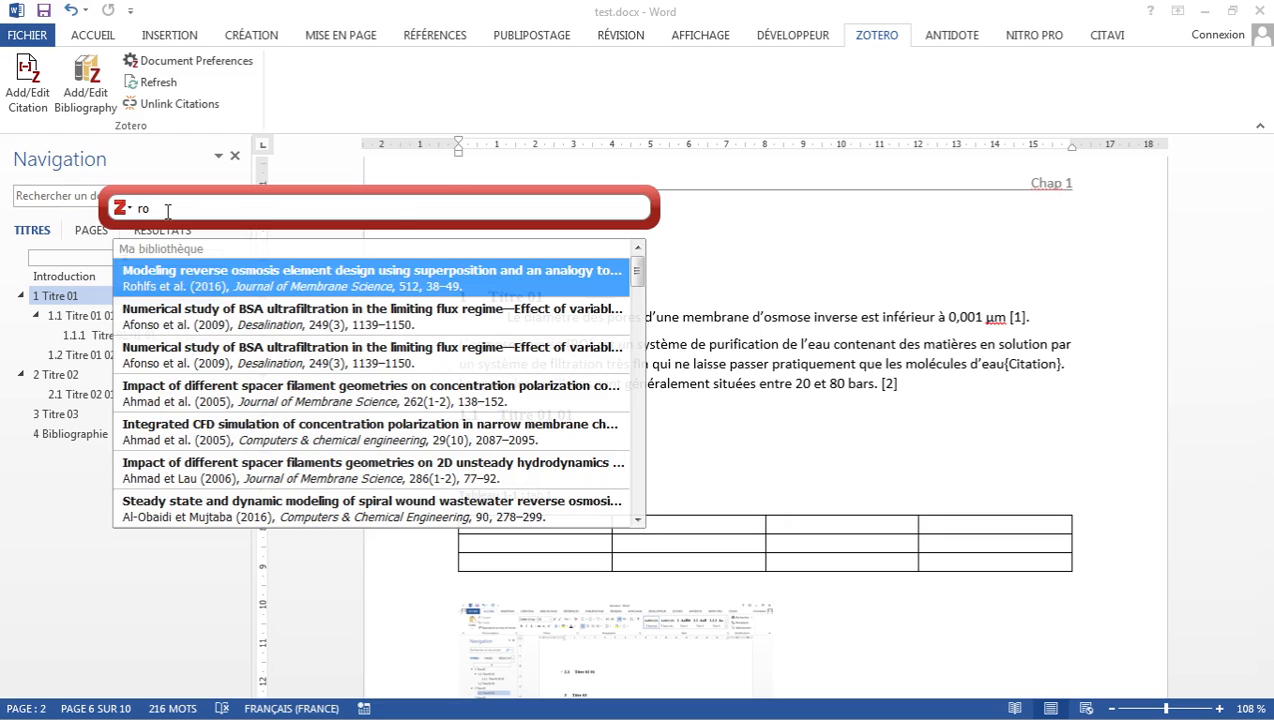
pyautogui.press('BackSpace')
pyautogui.press('BackSpace')
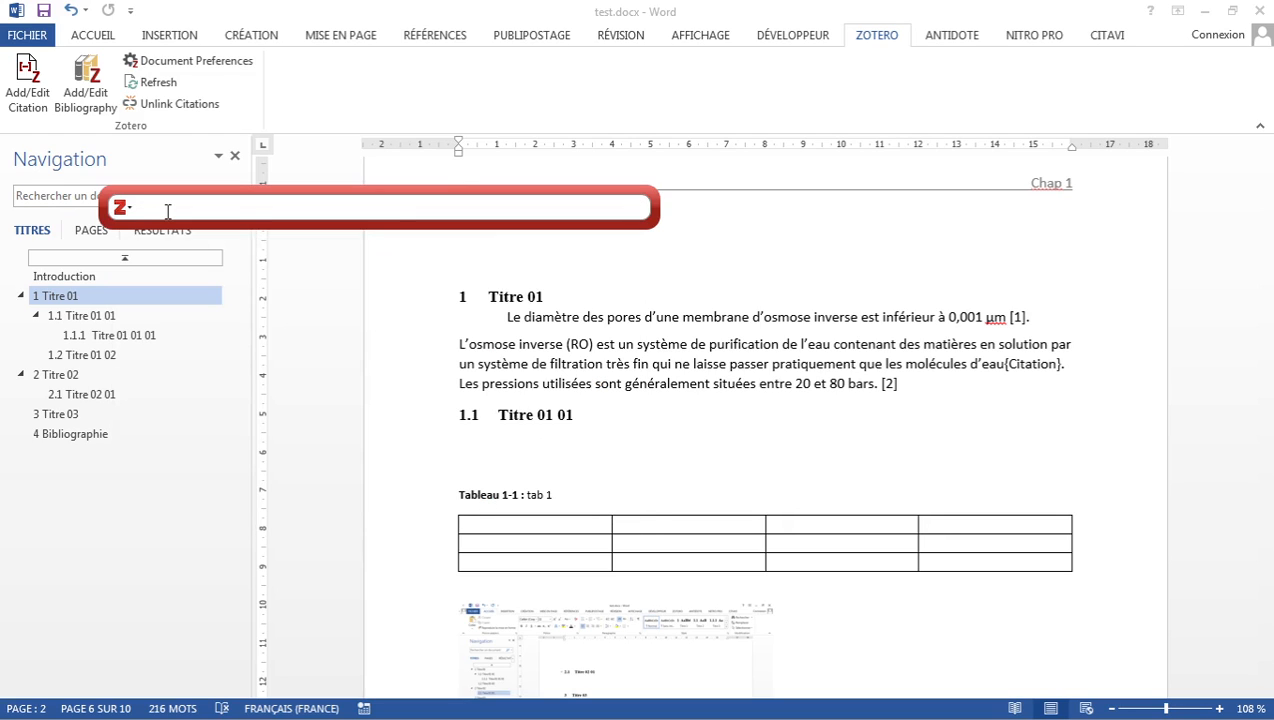
pyautogui.write('w')
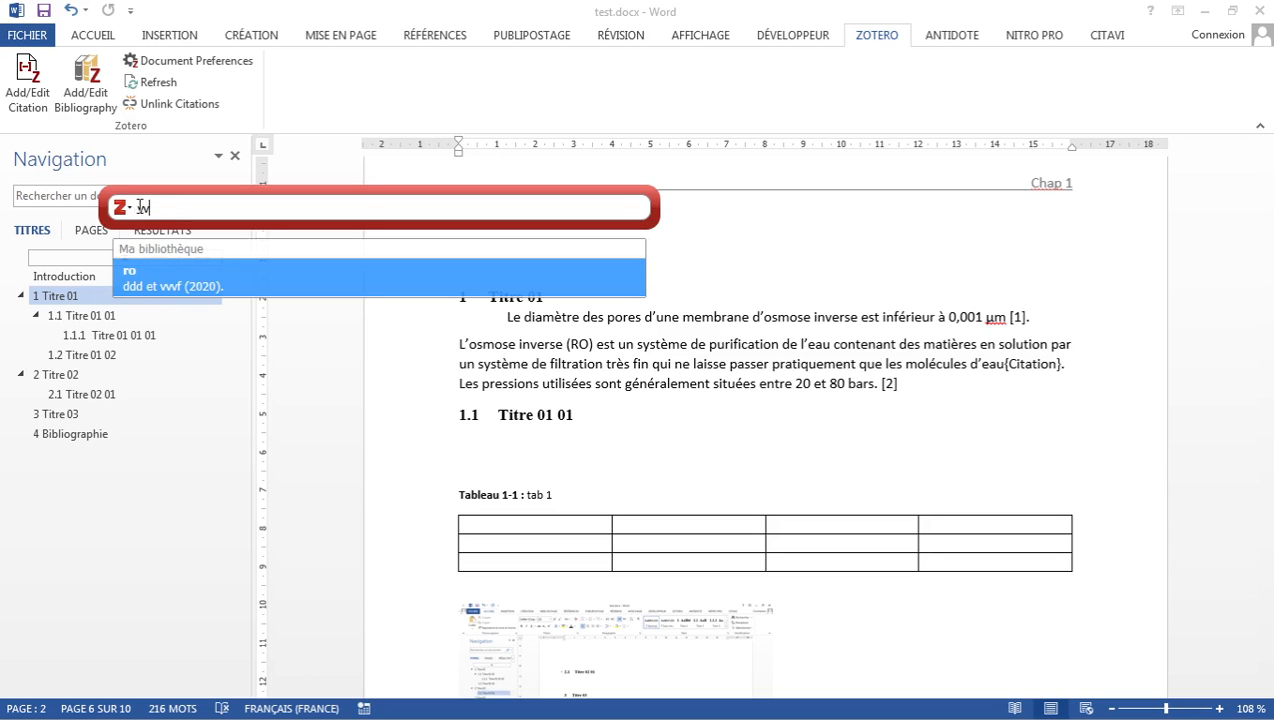
# Step: Switch the citation entry to the classic view and bring its dialog to the middle of the screen
pyautogui.click(122, 207)
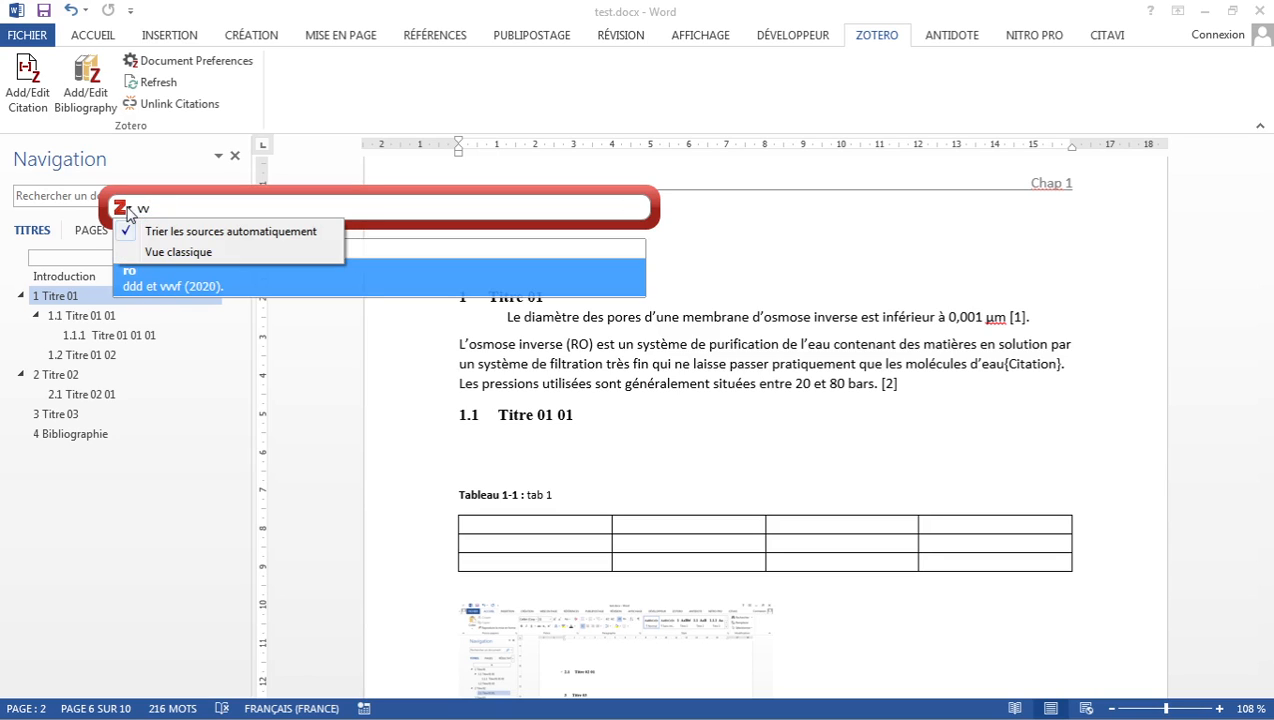
pyautogui.click(150, 254)
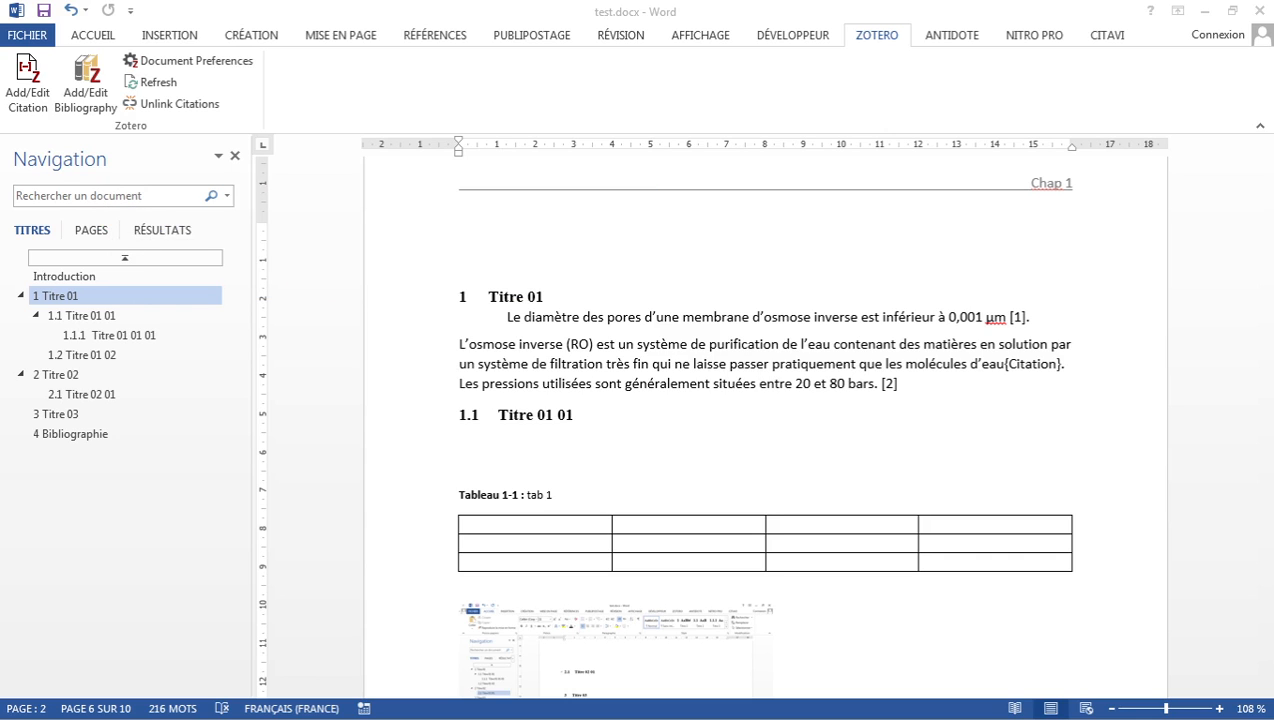
pyautogui.moveTo(233, 134); pyautogui.dragTo(748, 193)
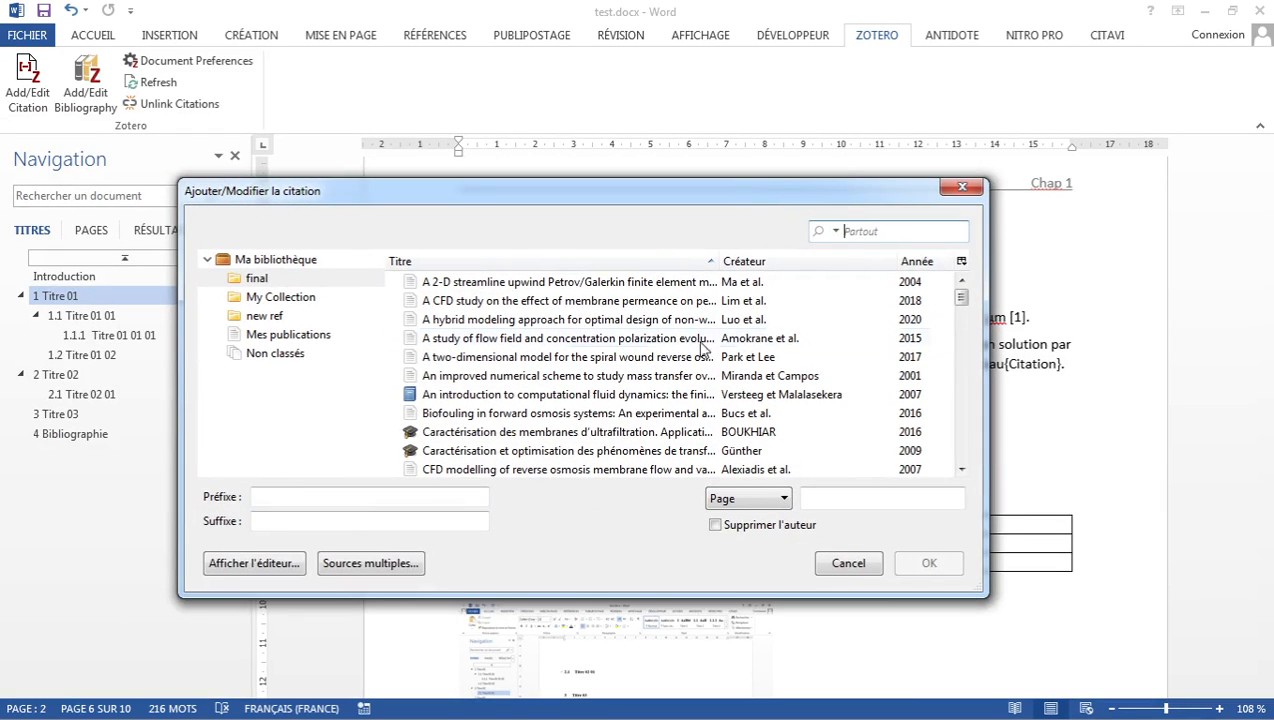
# Step: Sort the library sources by year and insert the 2020 thesis "ro" as the citation
pyautogui.click(957, 365)
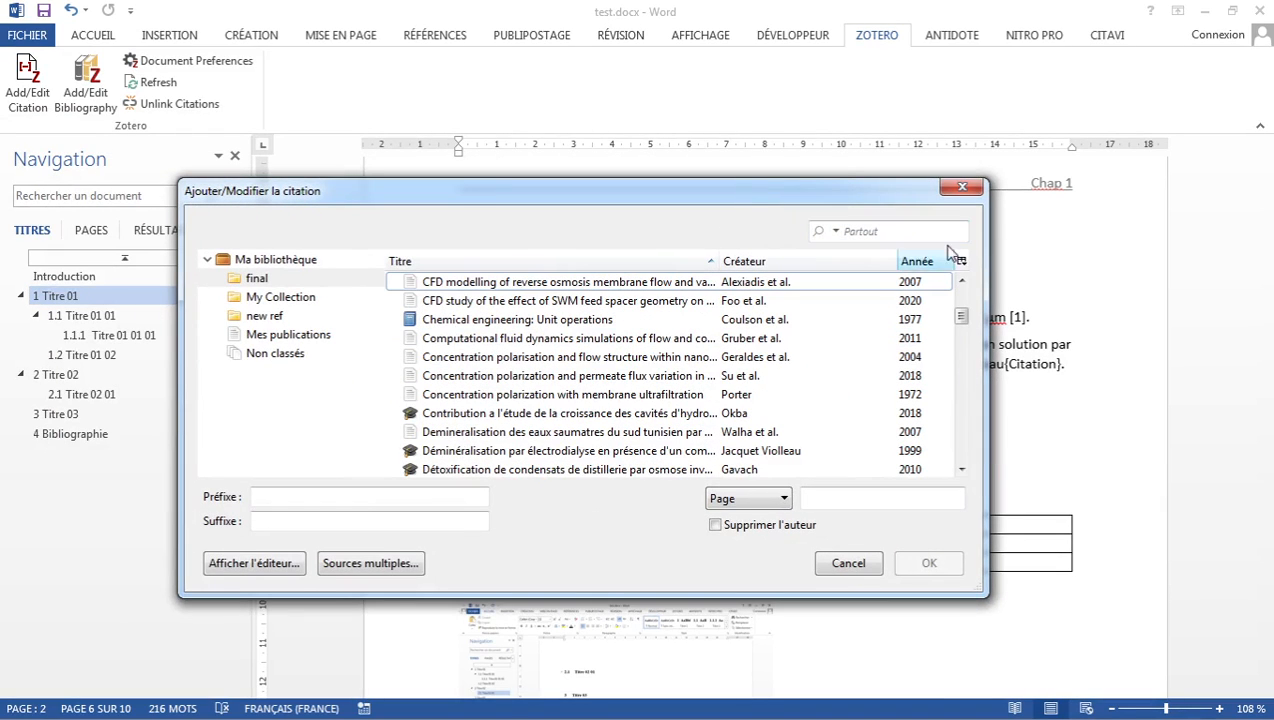
pyautogui.click(917, 262)
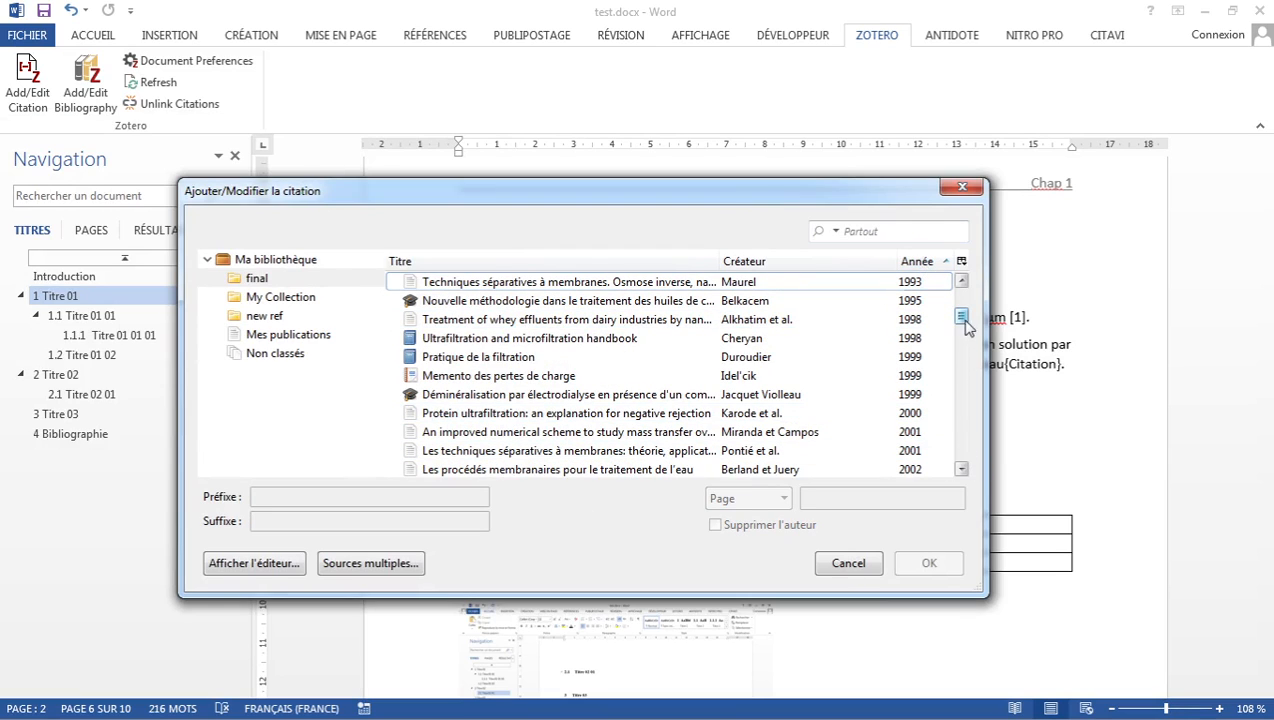
pyautogui.moveTo(962, 318); pyautogui.dragTo(963, 450)
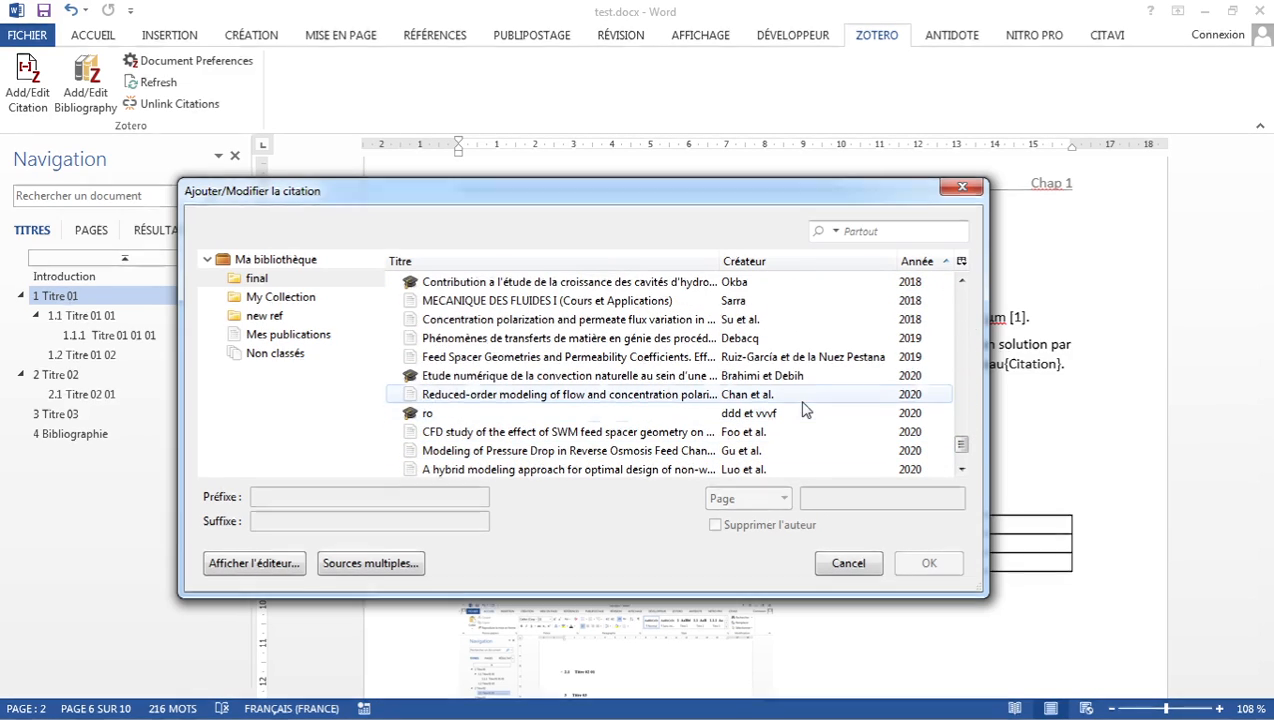
pyautogui.click(785, 420)
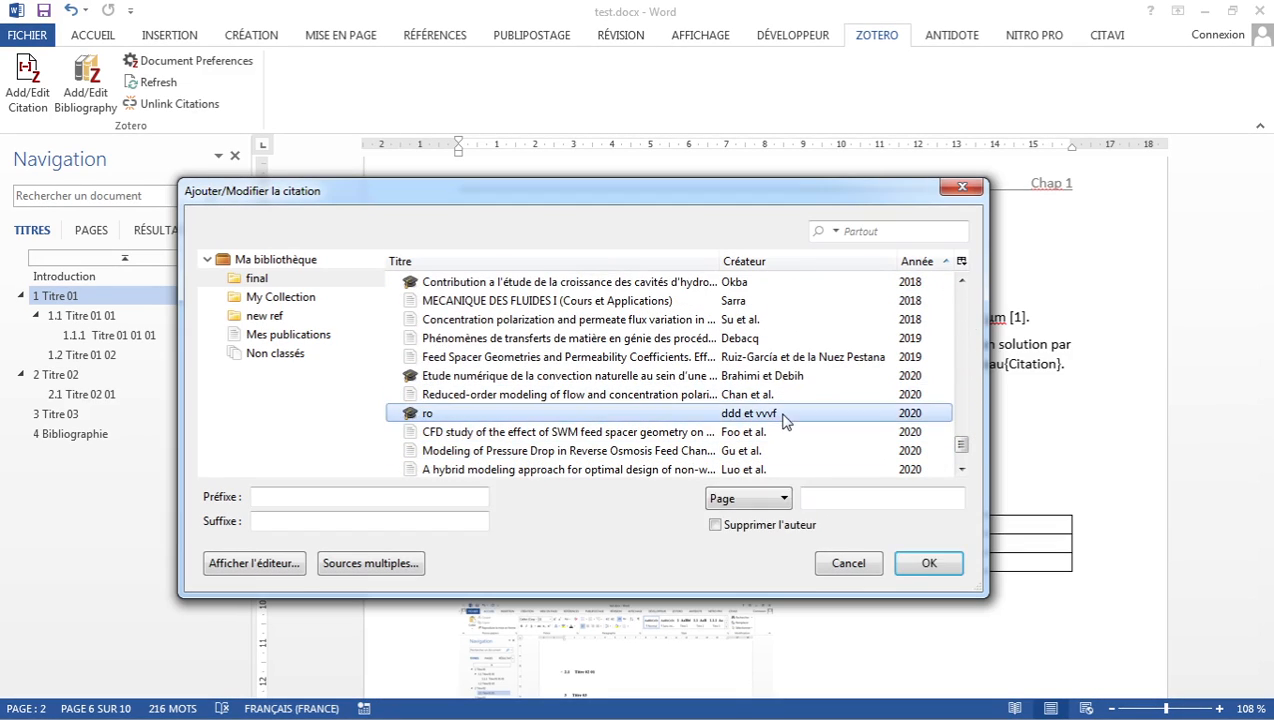
pyautogui.click(929, 563)
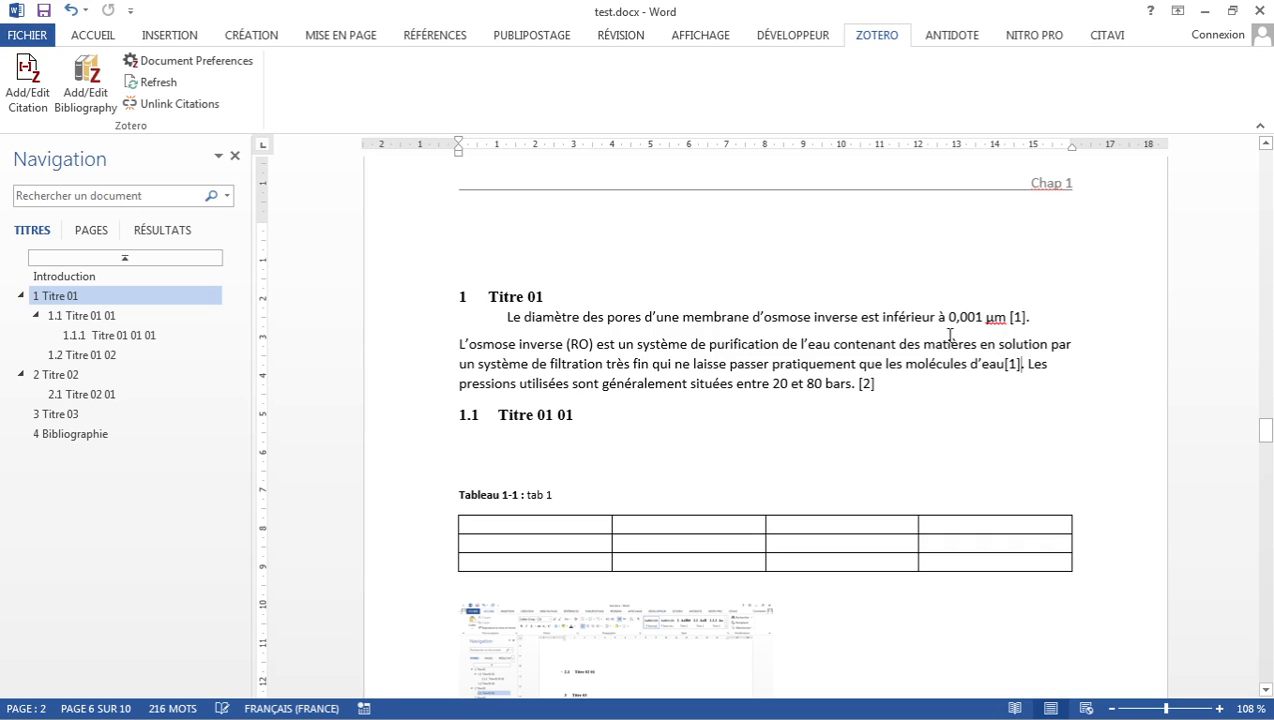
# Step: Insert the Zotero bibliography on the empty line below the existing reference table in the Bibliographie section
pyautogui.click(1006, 366)
pyautogui.scroll(-10, 928, 320)
pyautogui.scroll(-20, 932, 333)
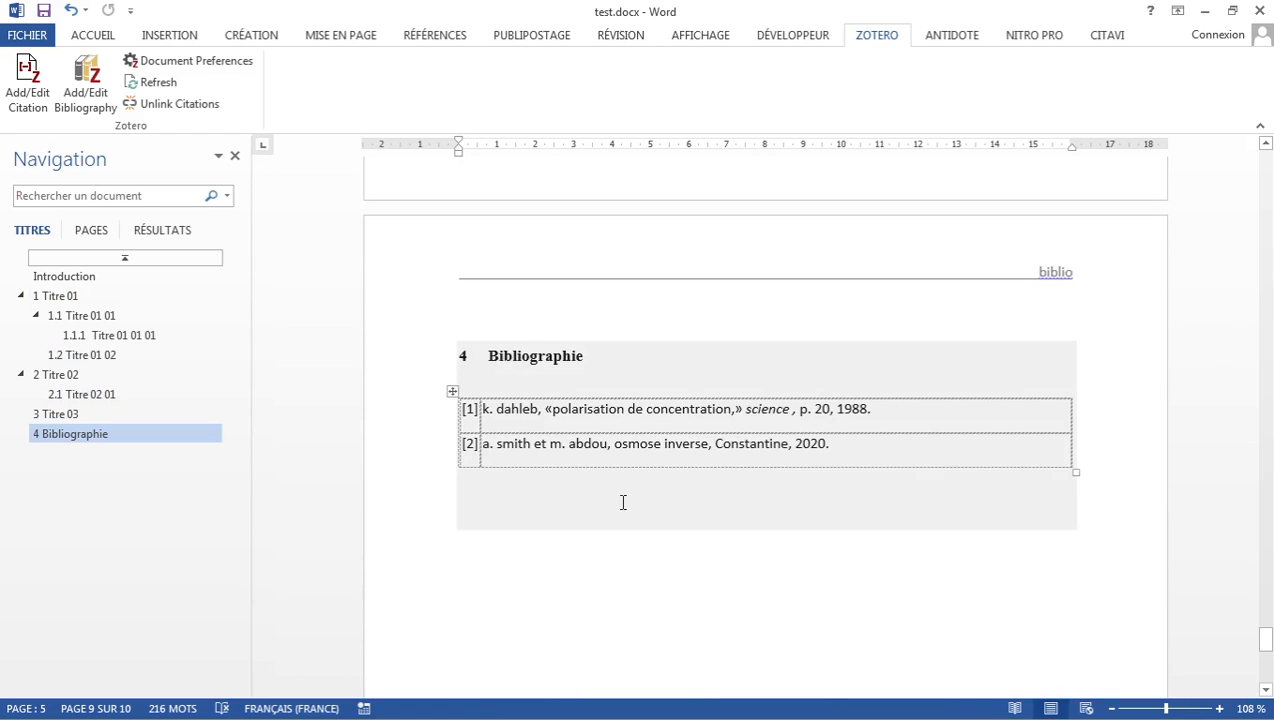
pyautogui.click(586, 521)
pyautogui.click(497, 582)
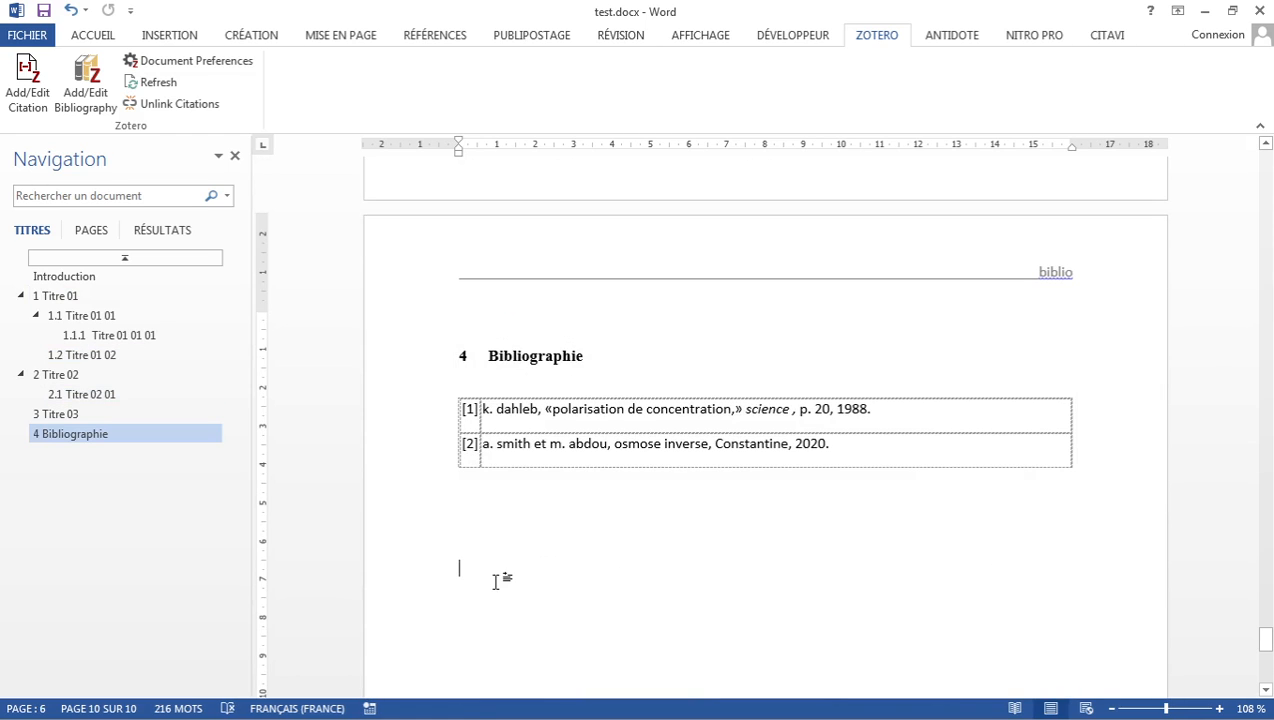
pyautogui.scroll(-3, 497, 582)
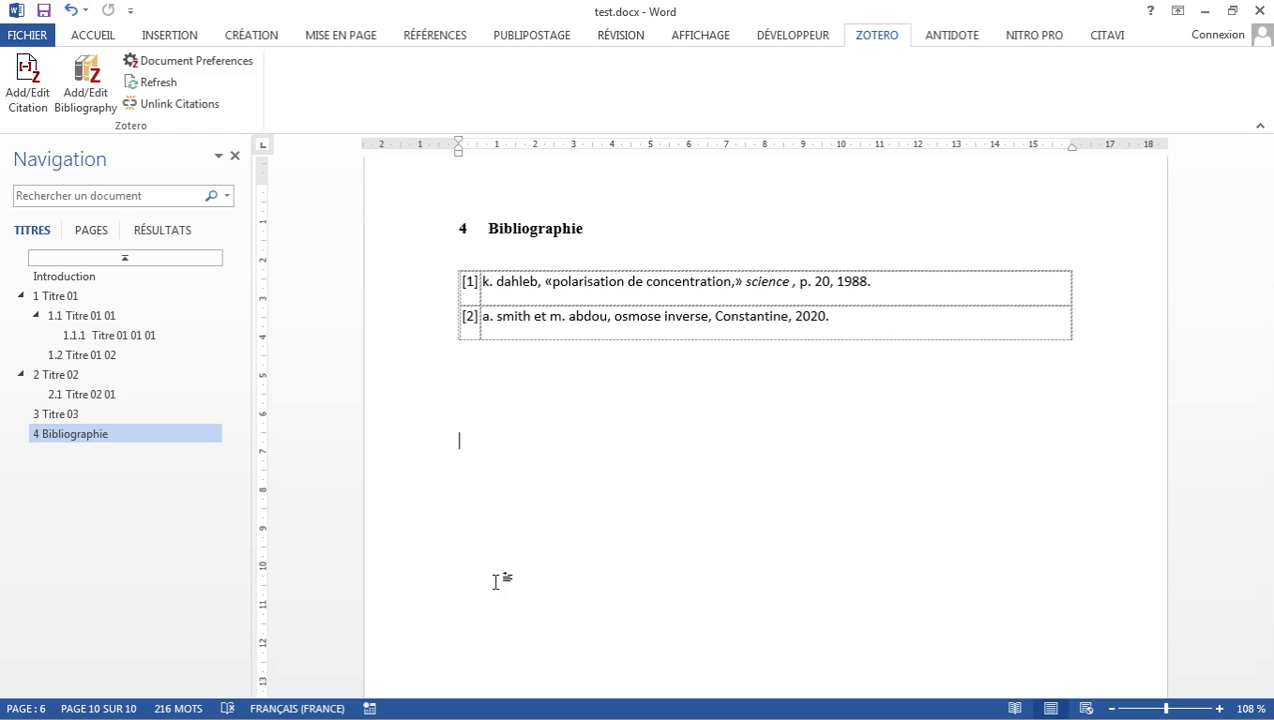
pyautogui.click(87, 100)
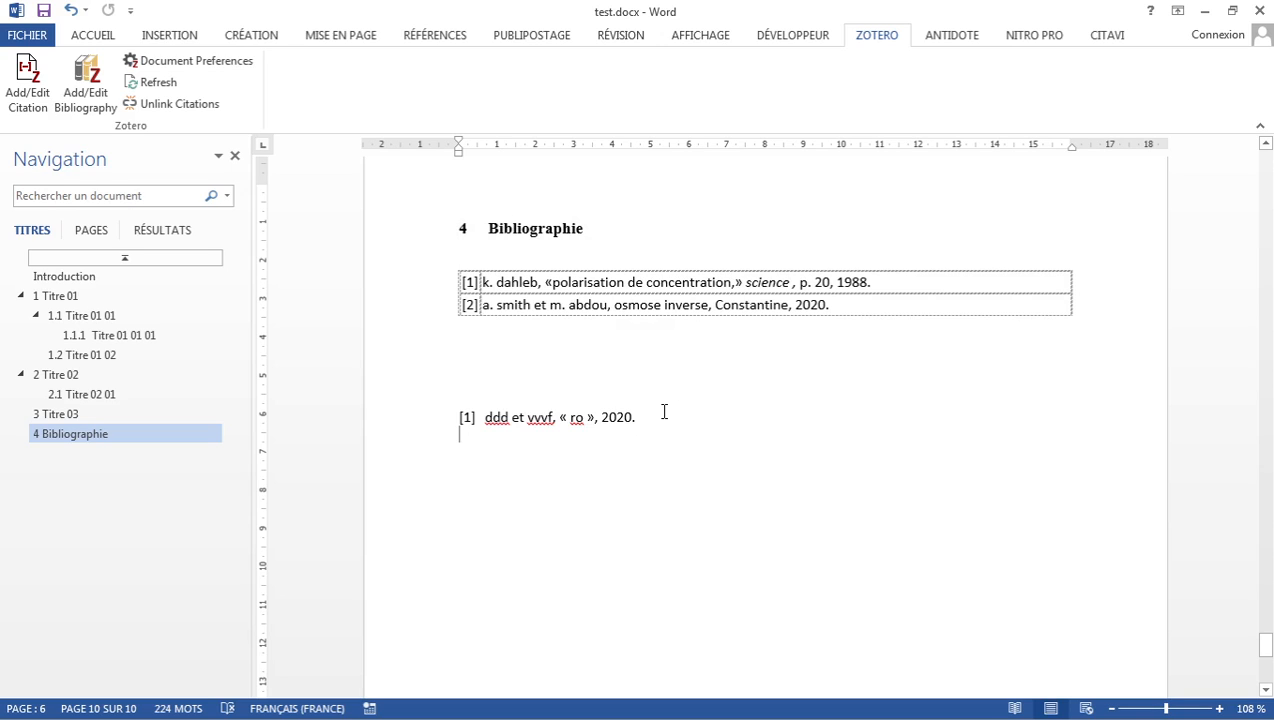
# Step: Display the Citavi commands in Word
pyautogui.click(1104, 40)
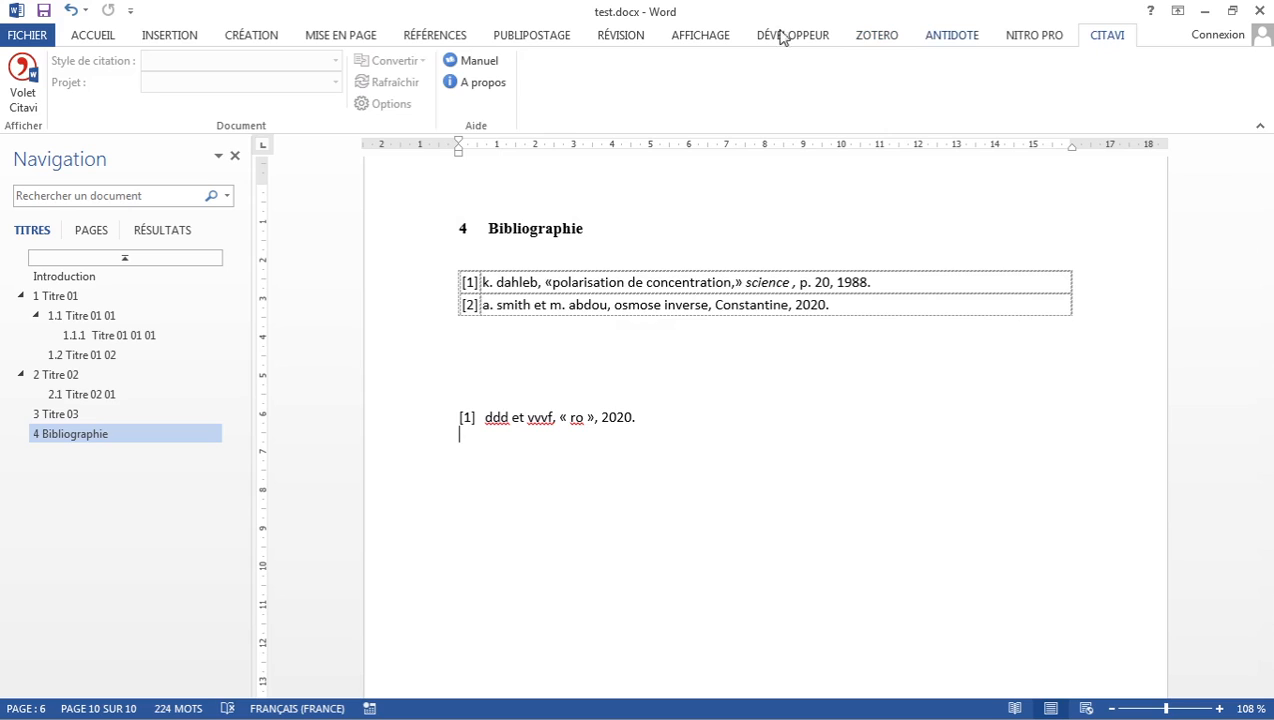